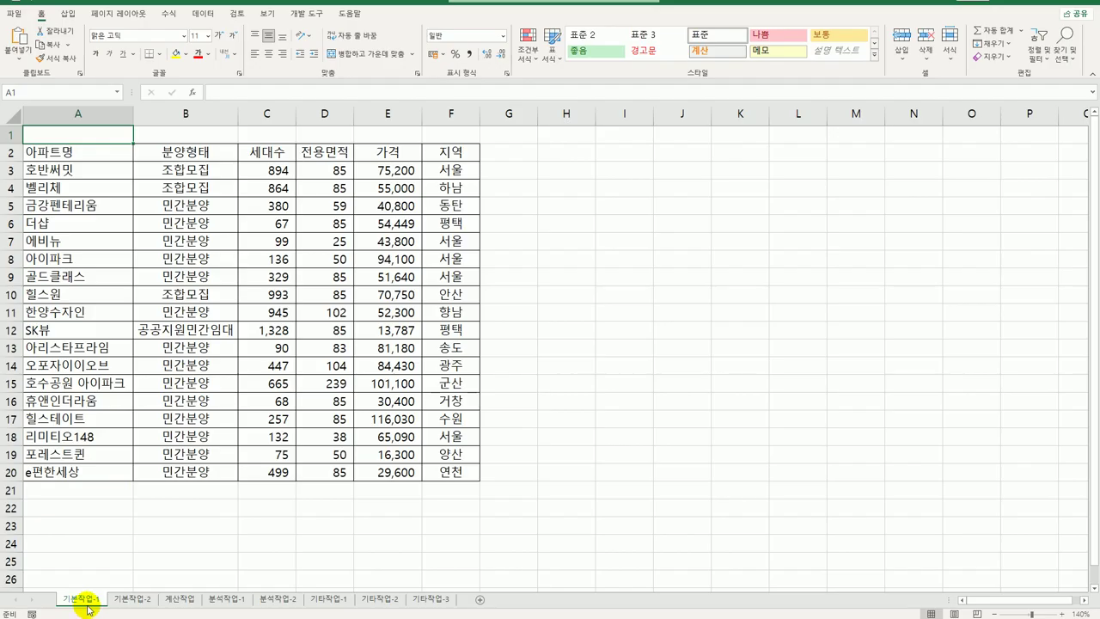
Enter the criteria header 조건 in cell A22 below the apartment table.
click(75, 513)
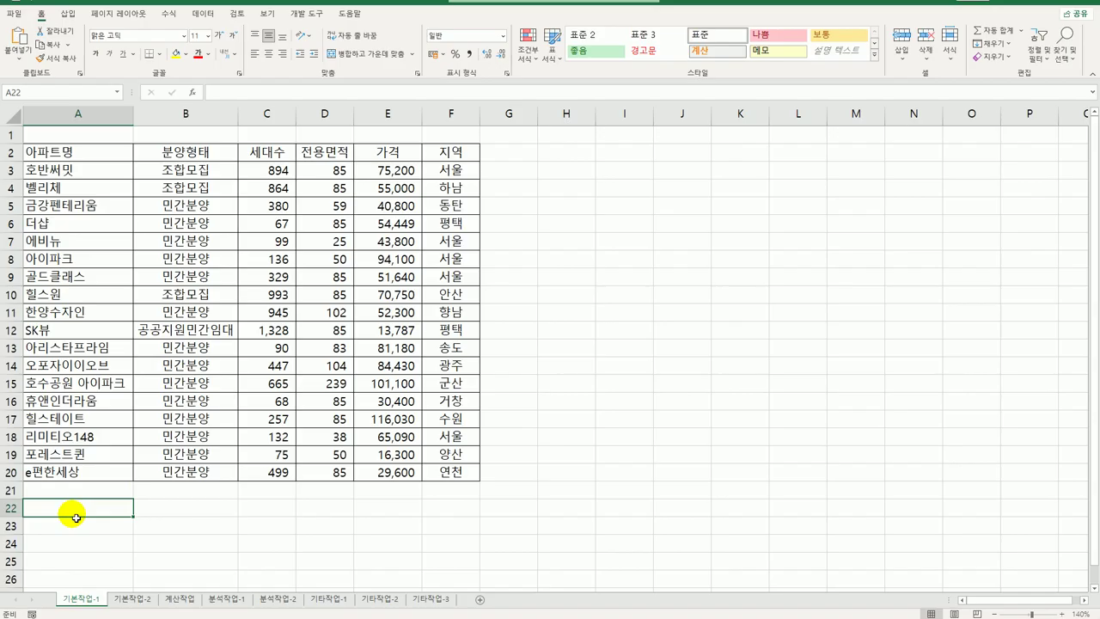
text(아파)
key(BackSpace)
key(BackSpace)
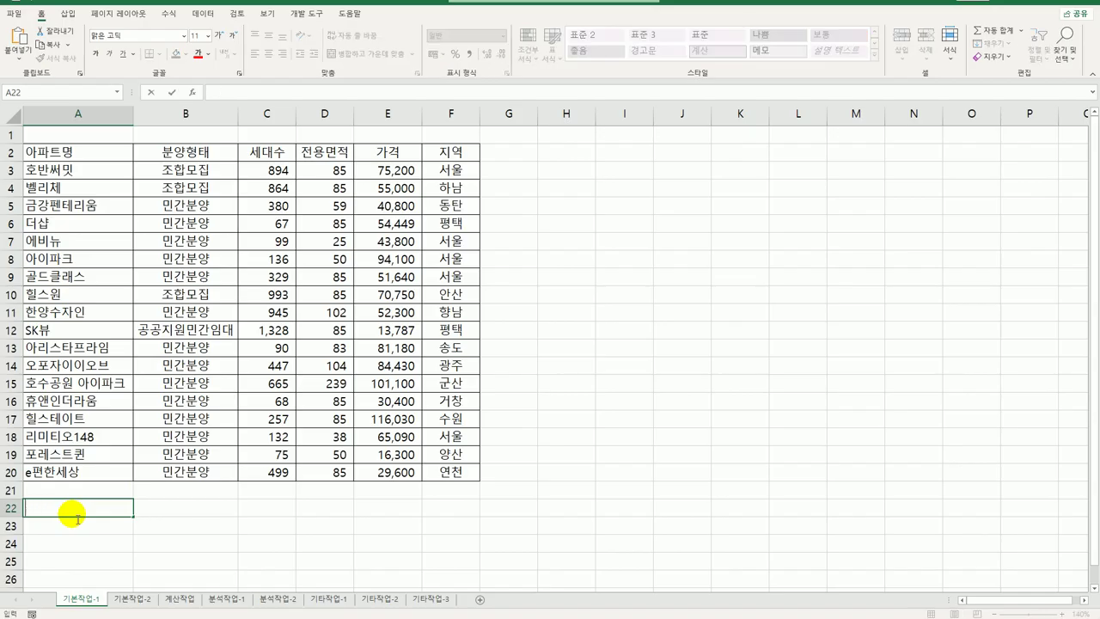
text(조건)
key(Return)
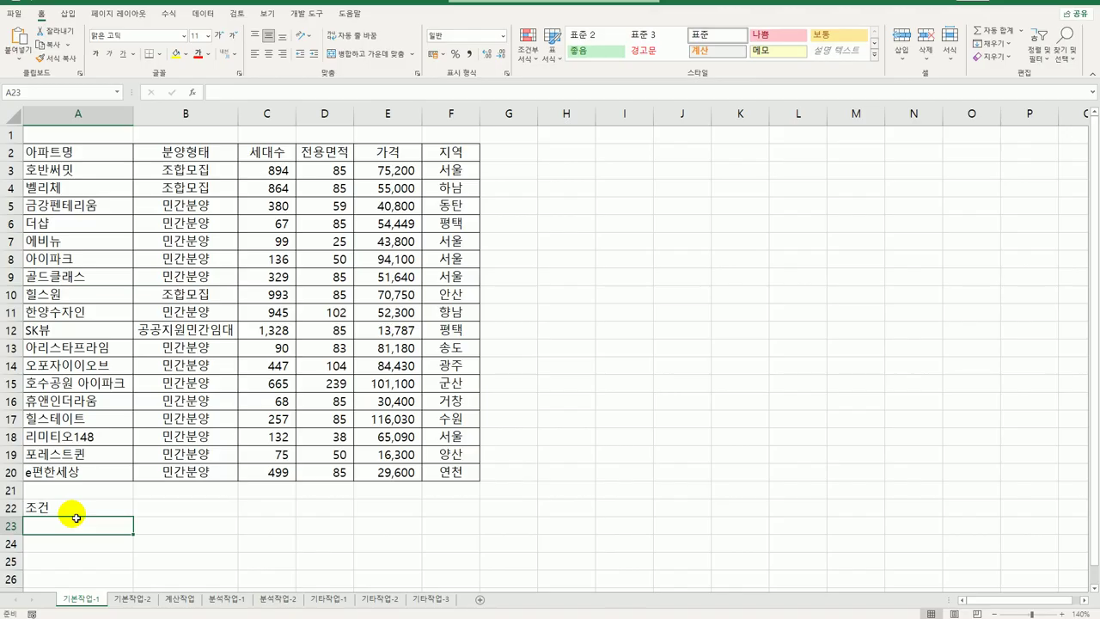
Begin an AND formula in cell A23 with the first condition F3<>"서울".
text(=)
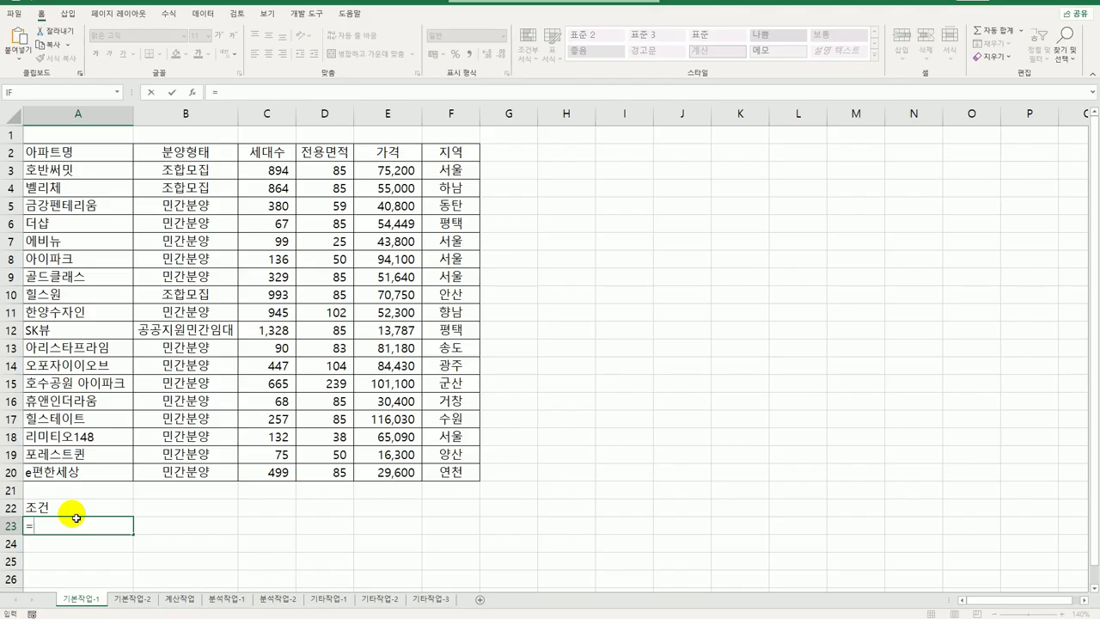
text(and()
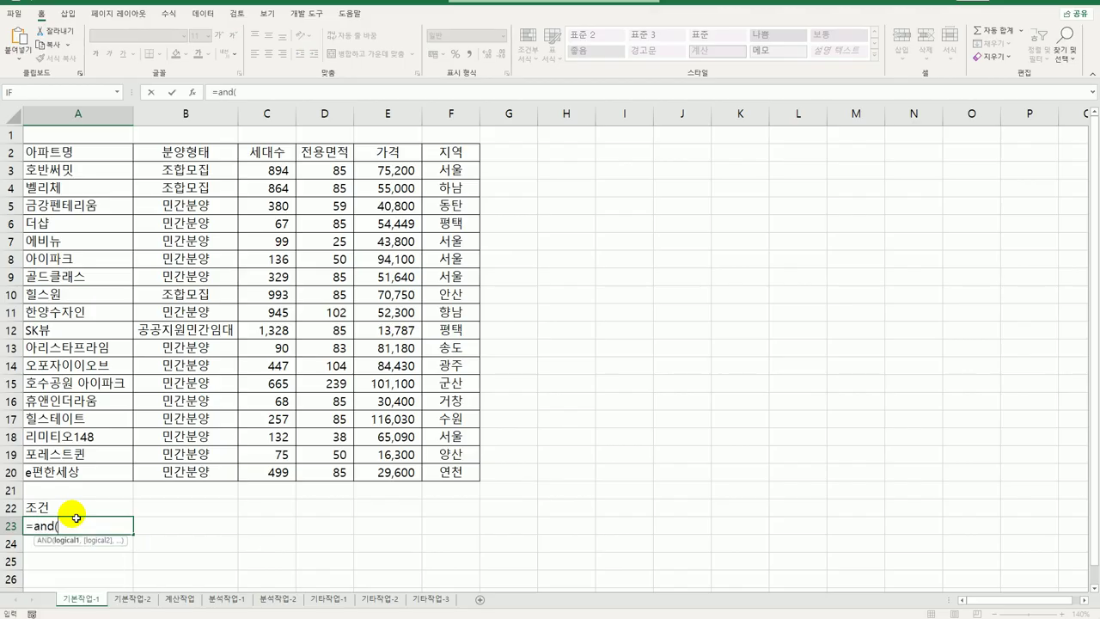
click(450, 175)
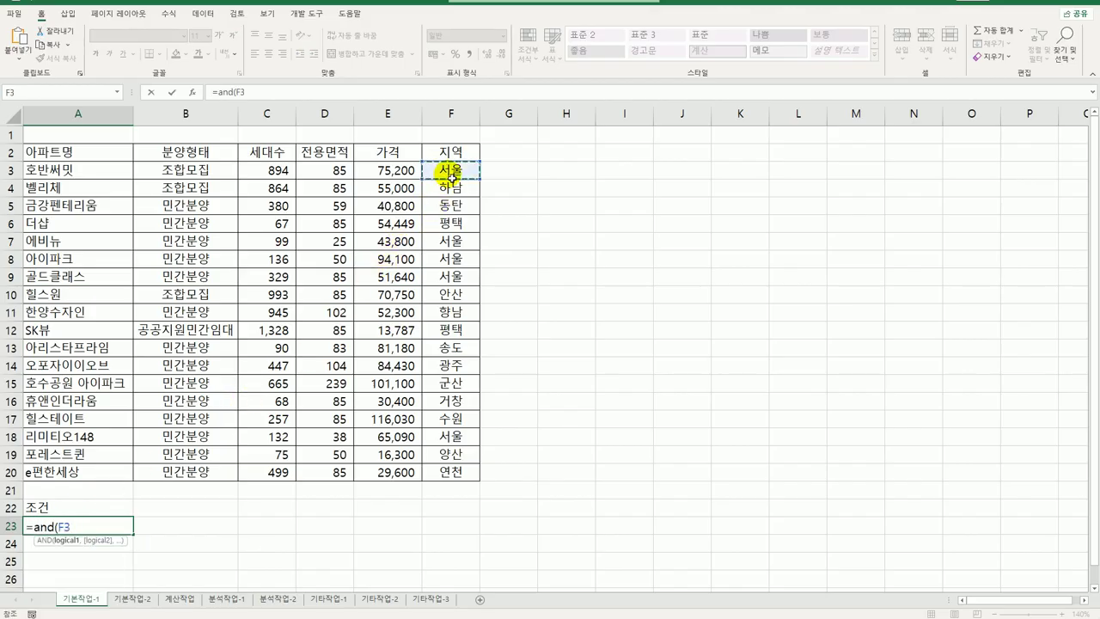
text(<>"tj)
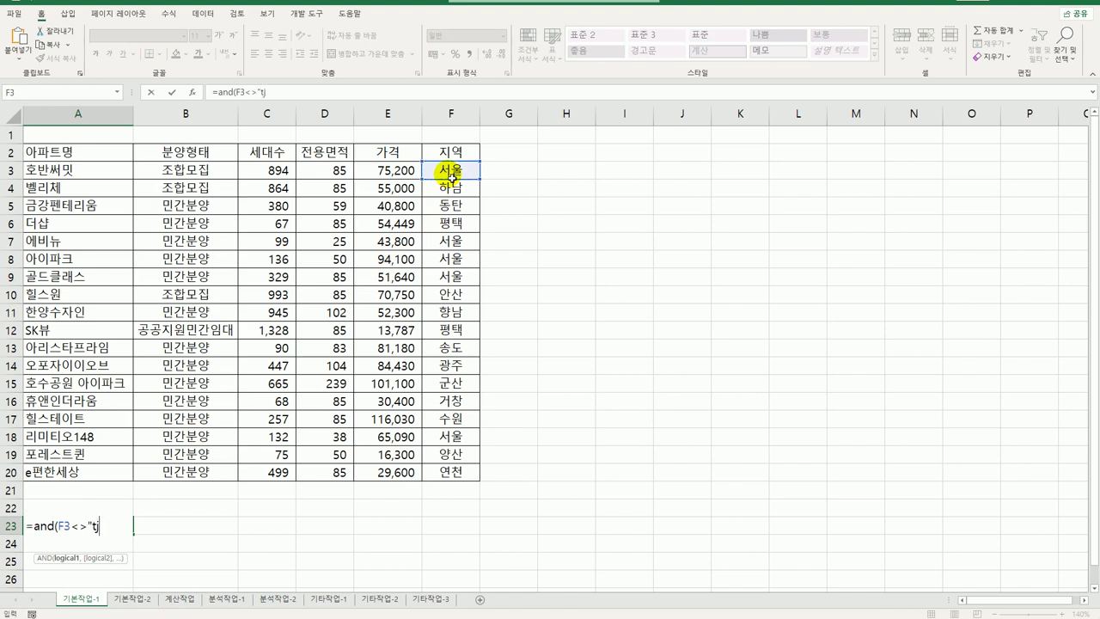
key(BackSpace)
key(Hangul)
text(서울",)
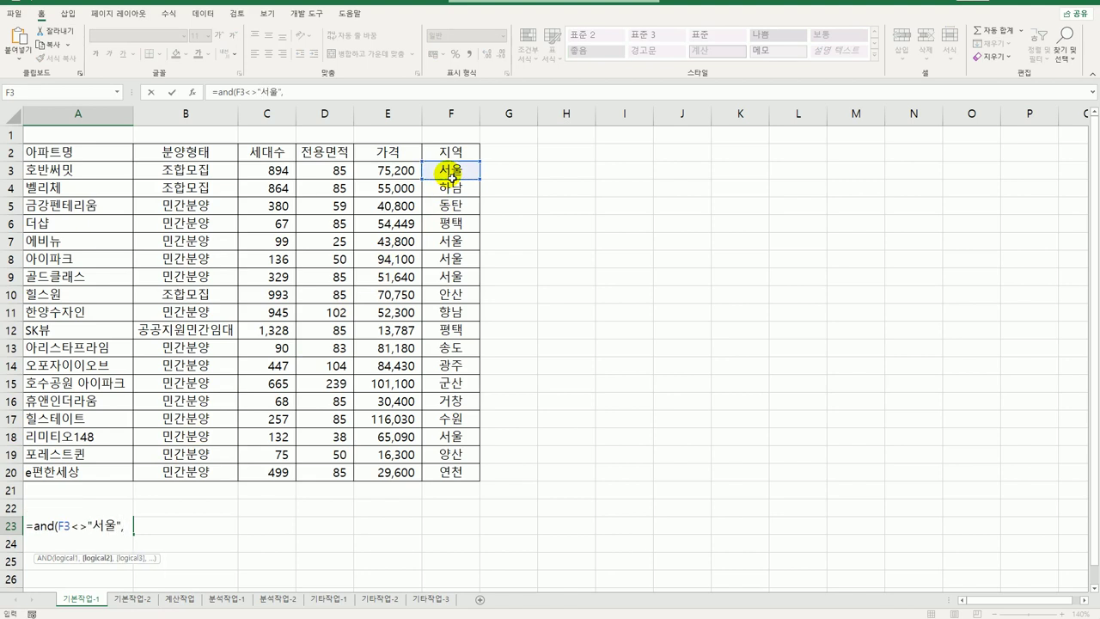
Complete the A23 formula with the second condition E3>AVERAGE($E$3:$E$20), using absolute references for the price range.
click(413, 175)
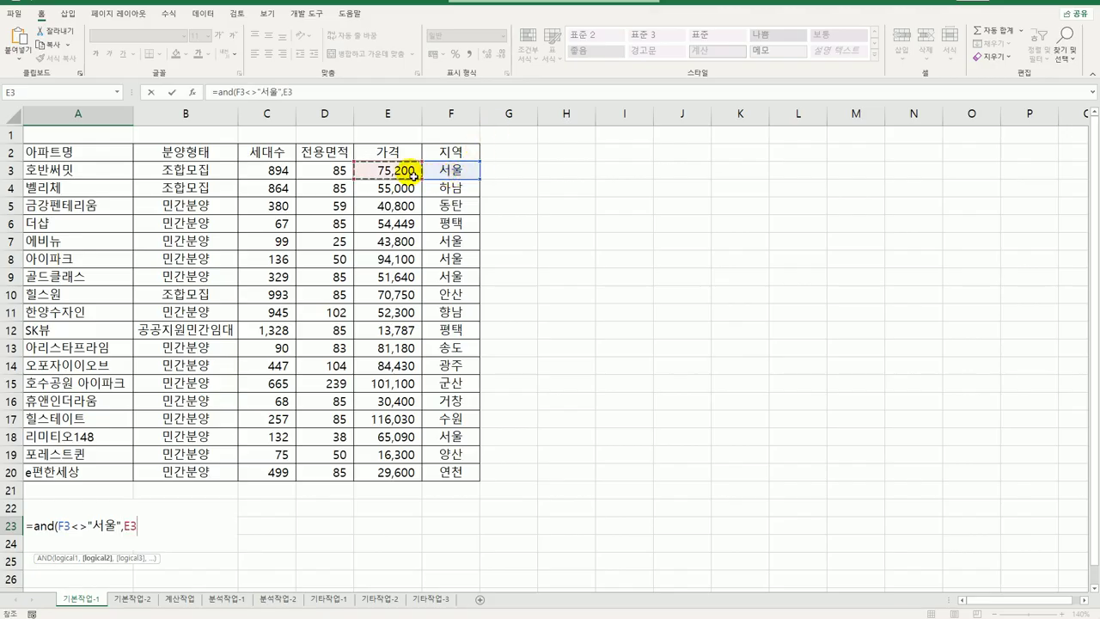
text(>)
text(av)
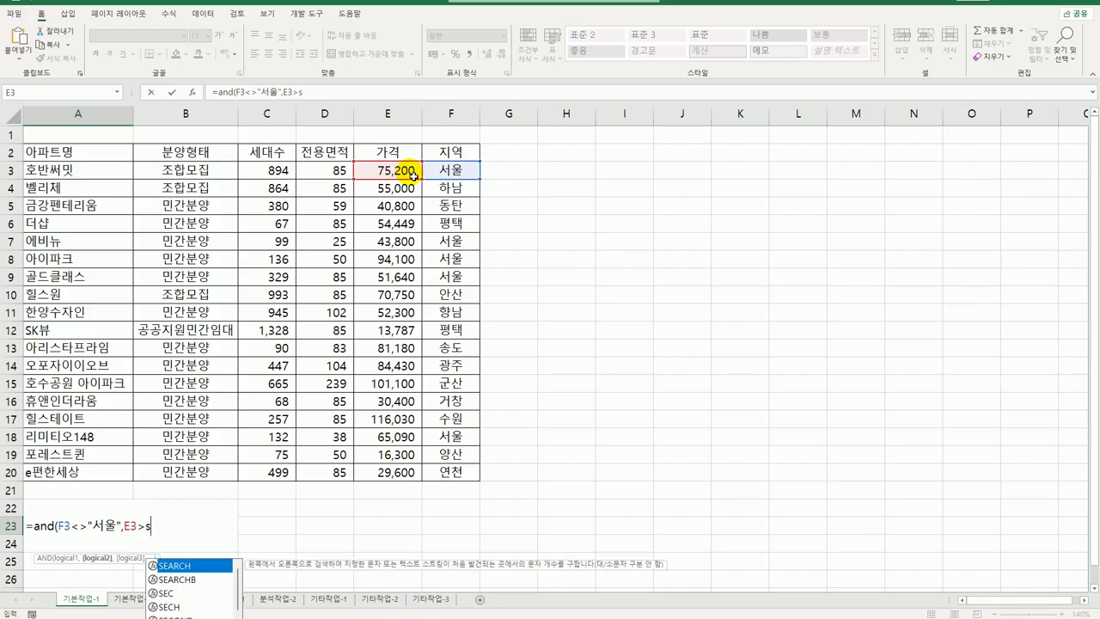
key(Down)
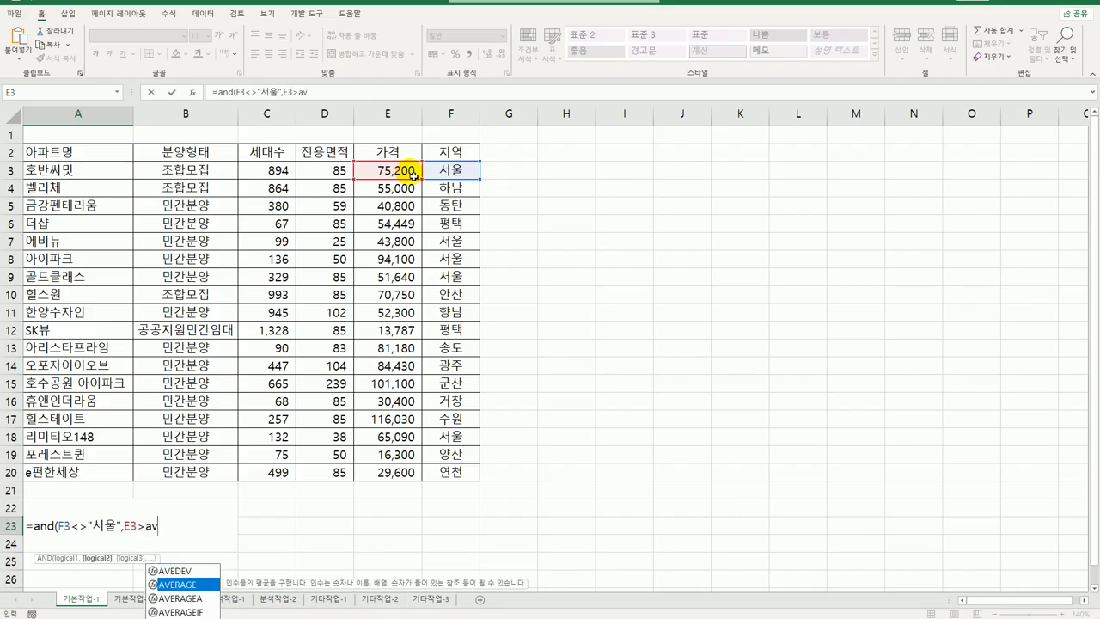
key(Tab)
drag(413, 174, 376, 472)
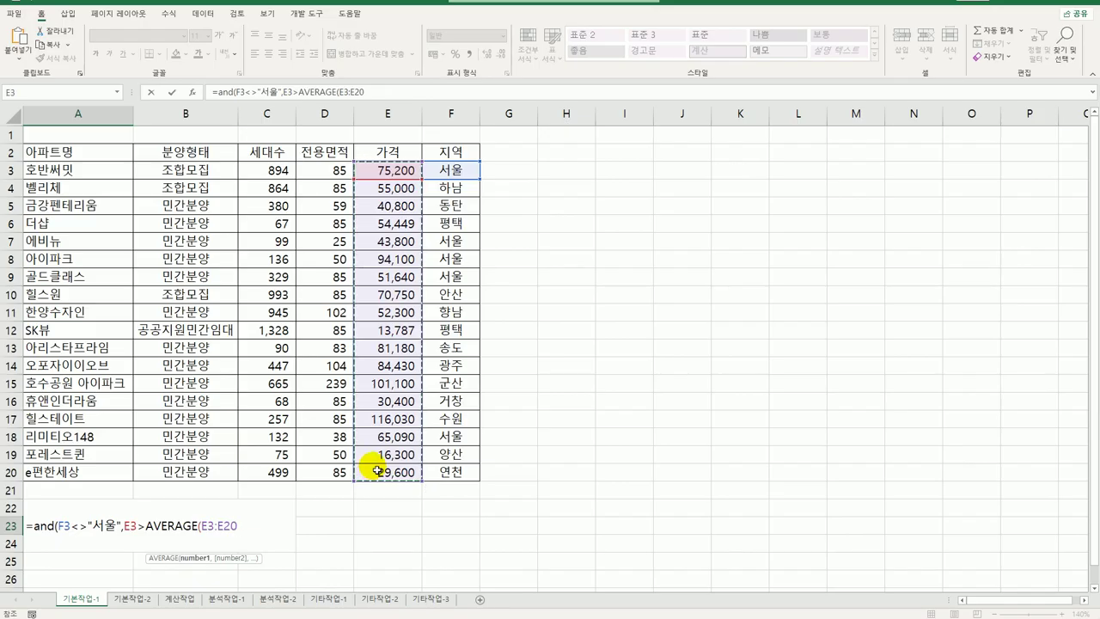
key(F4)
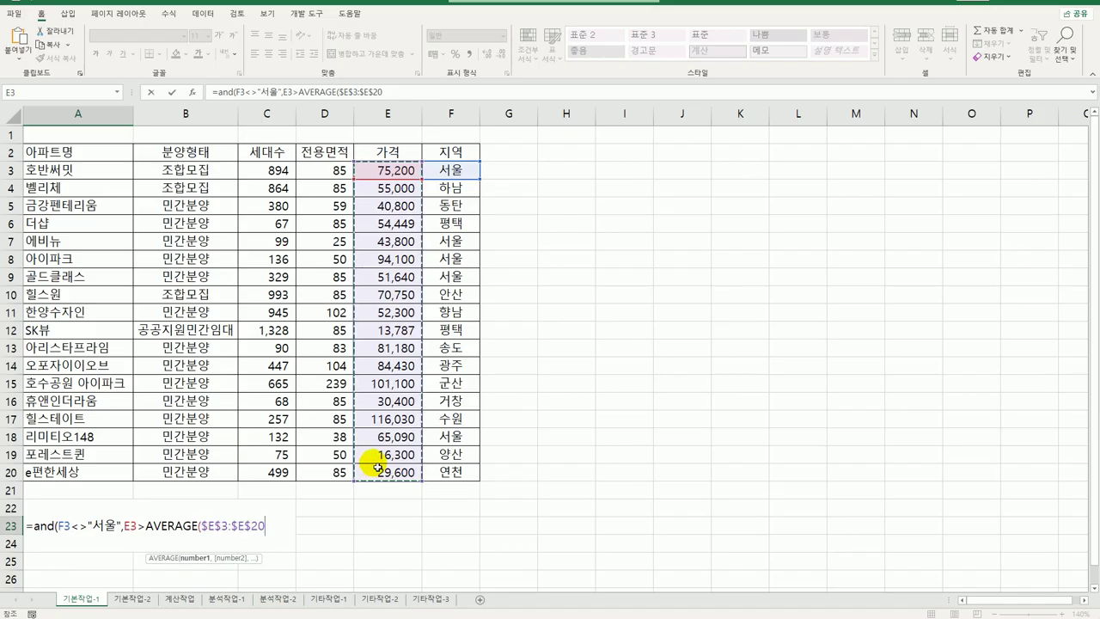
text())
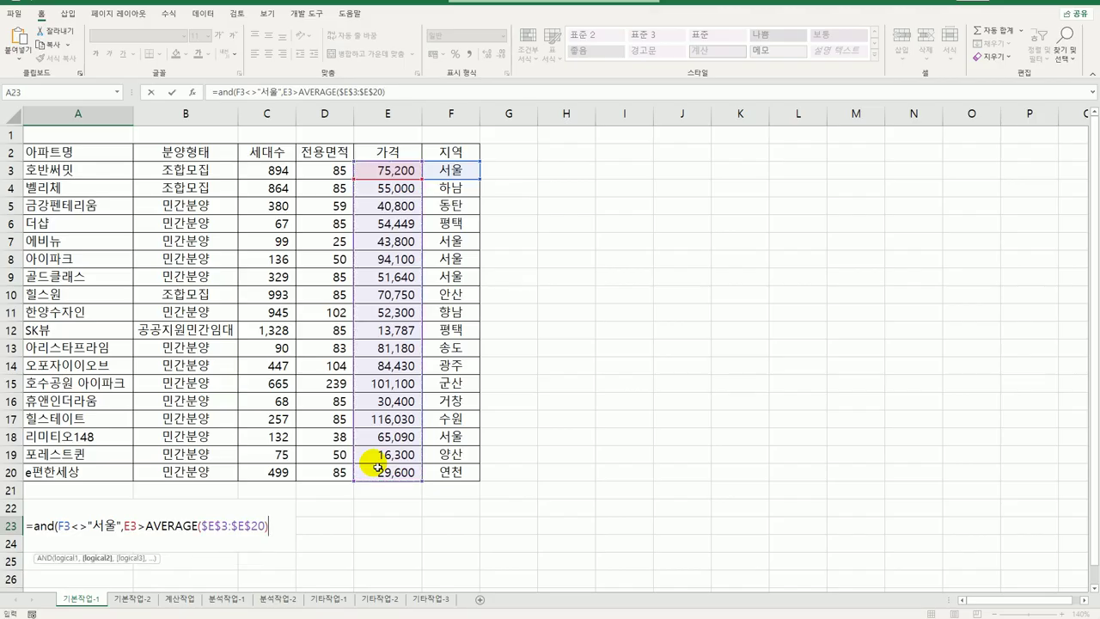
text())
key(Return)
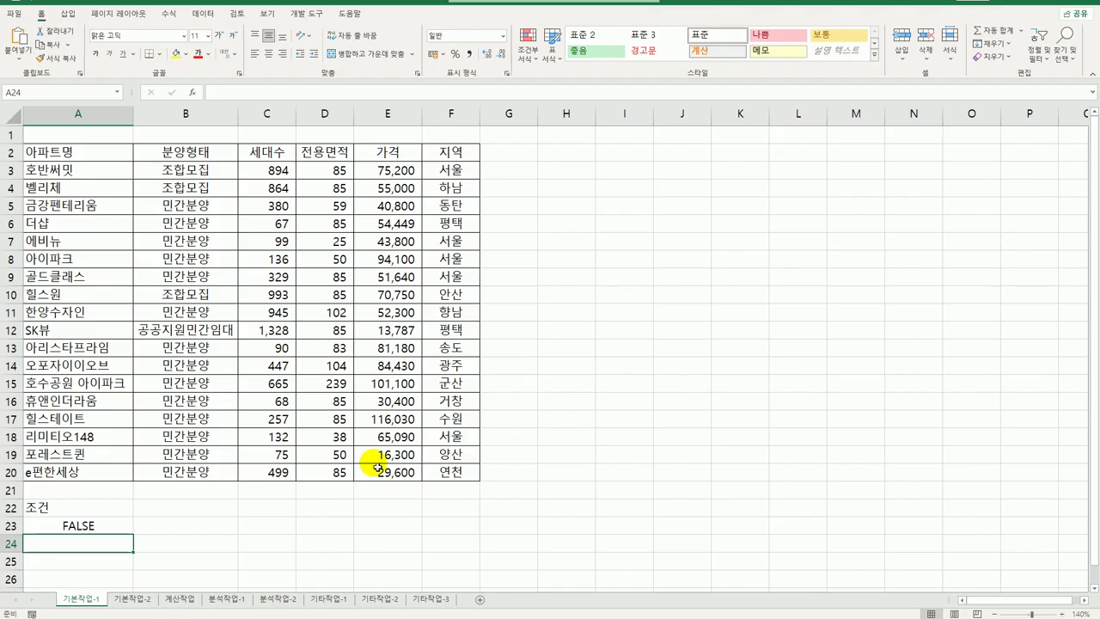
Start an advanced filter on the apartment table A2:F20 with A22:A23 as the criteria range.
click(303, 294)
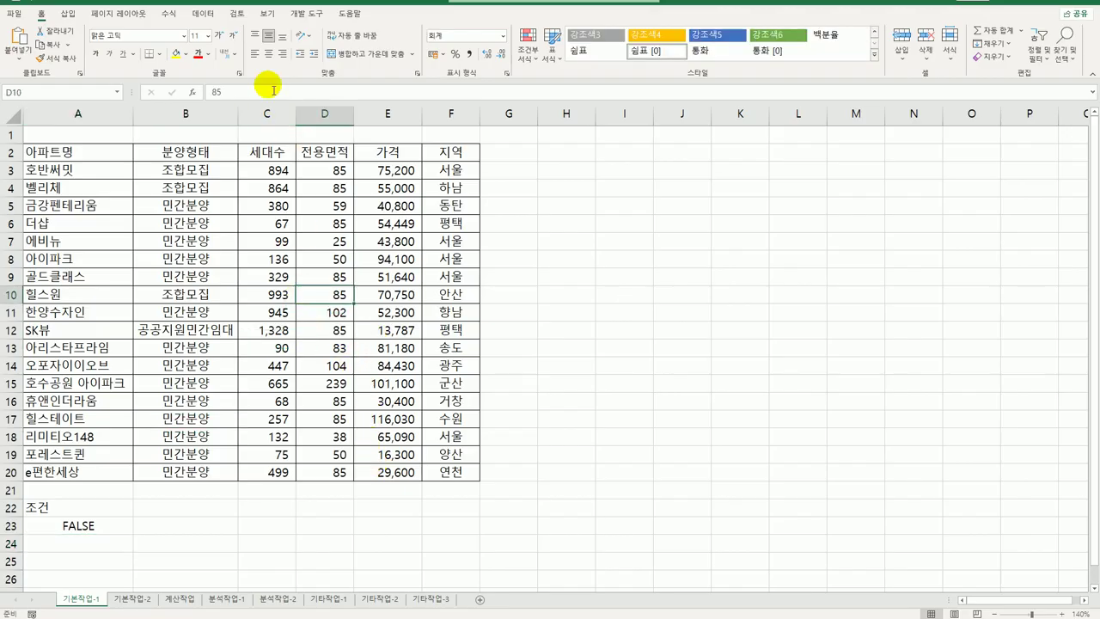
click(203, 13)
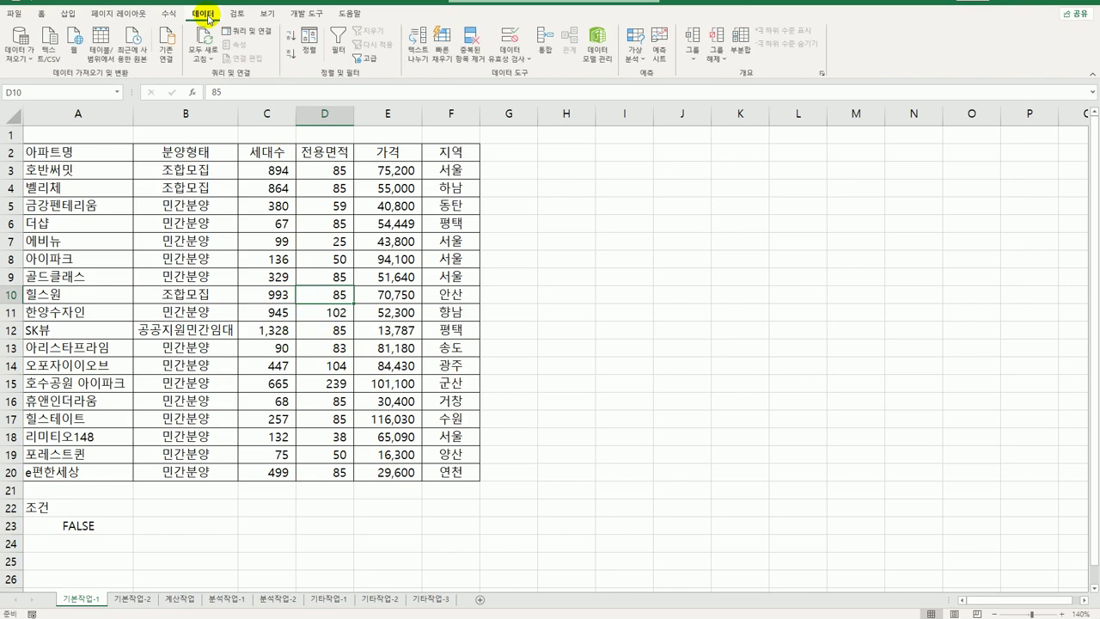
click(364, 58)
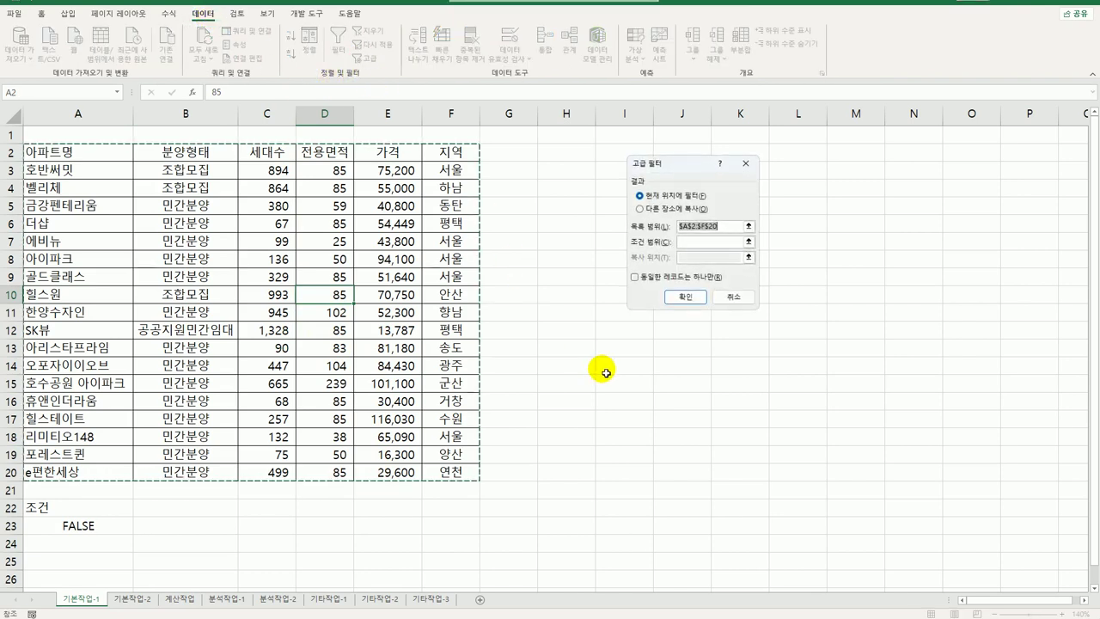
click(718, 242)
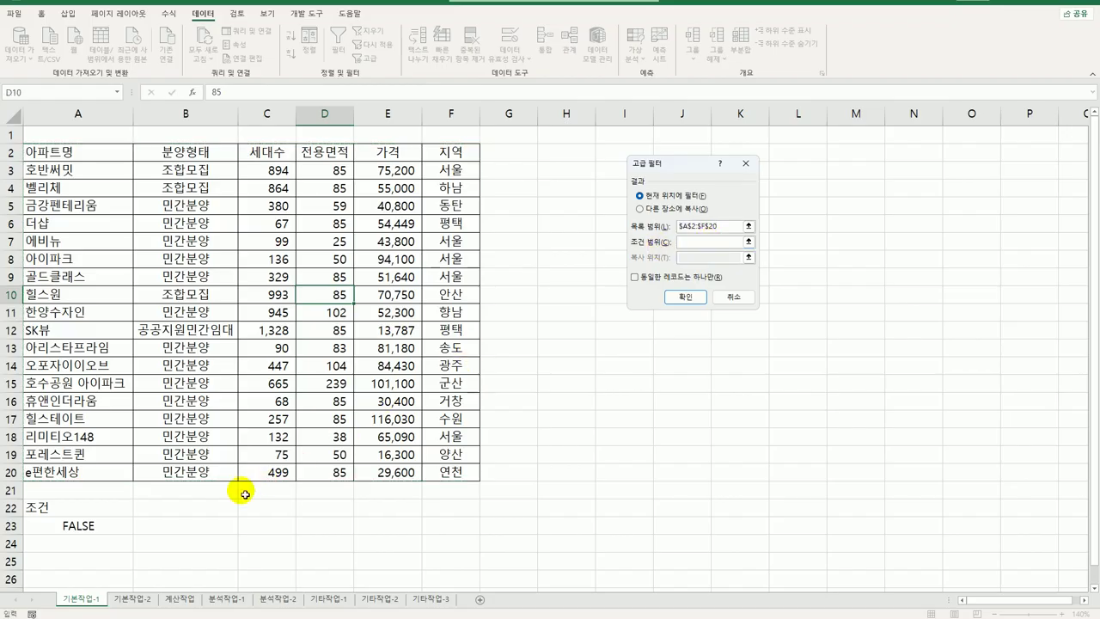
drag(101, 508, 102, 528)
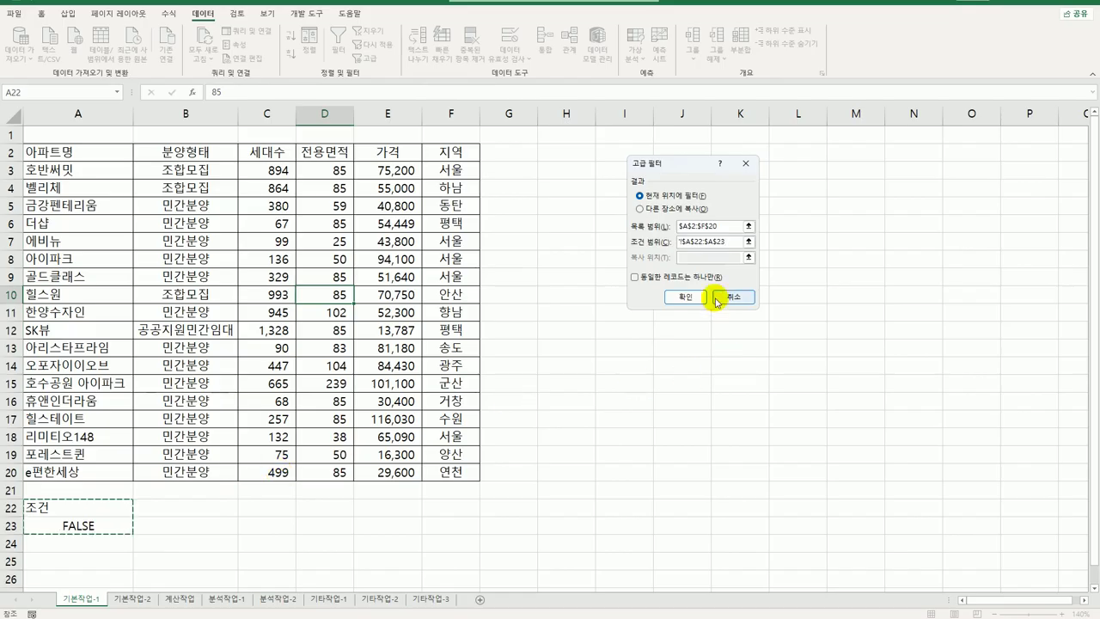
Set the advanced filter to copy its results to another location starting at A25, and run it.
click(645, 208)
click(692, 257)
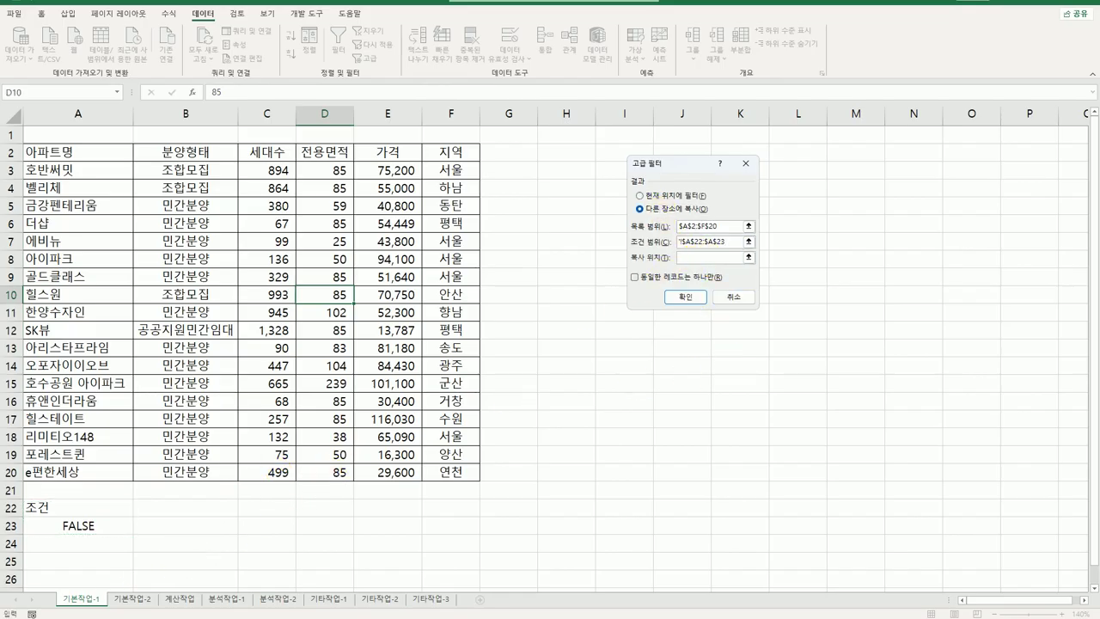
click(90, 561)
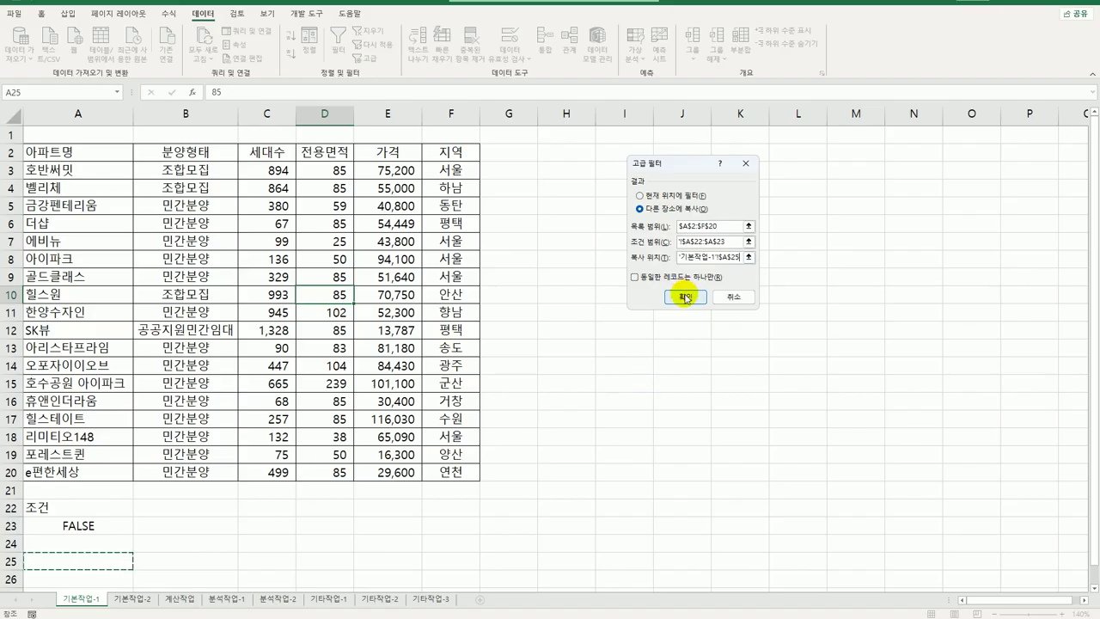
click(685, 298)
scroll(601, 361, down, 3)
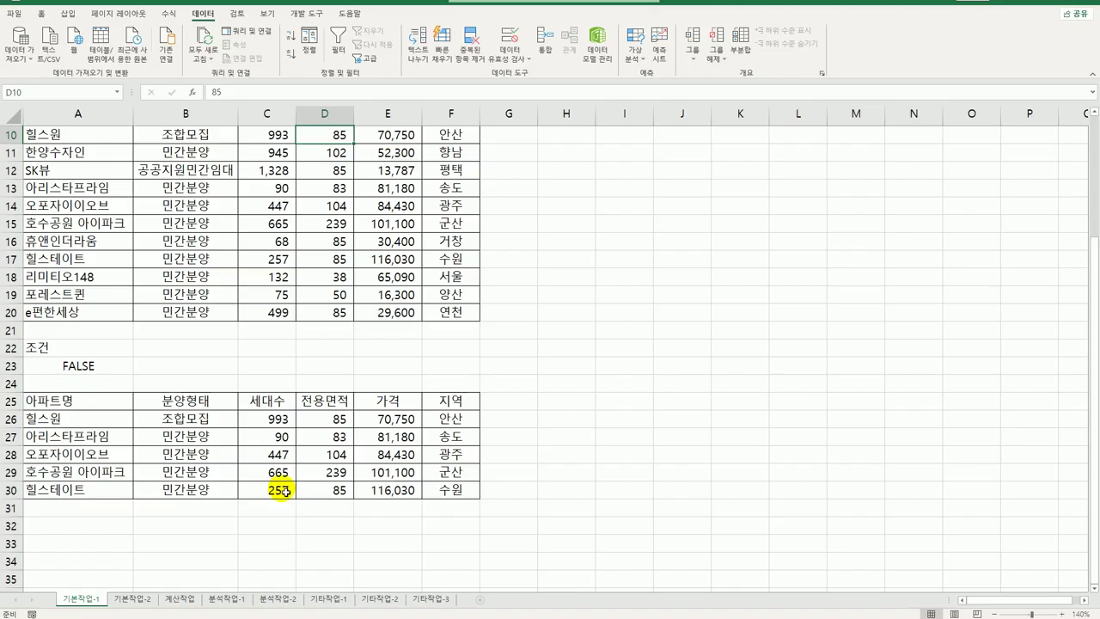
Create a new conditional formatting rule for the data rows A3:F20, choosing the formula-based rule type (수식을 사용하여 서식을 지정할 셀 결정).
scroll(284, 492, up, 3)
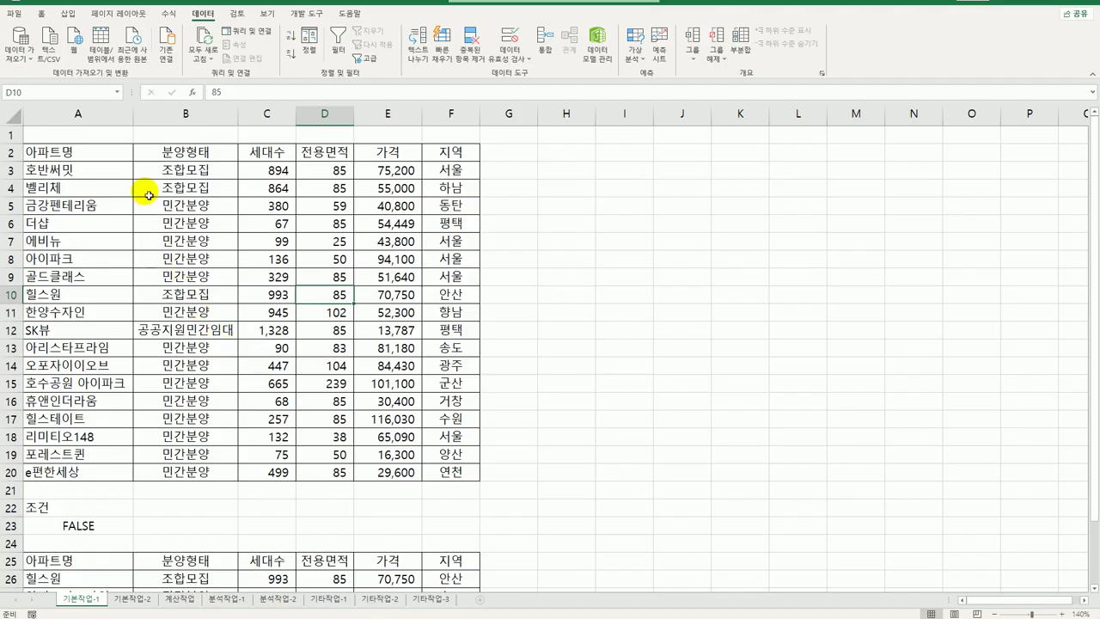
drag(113, 155, 434, 153)
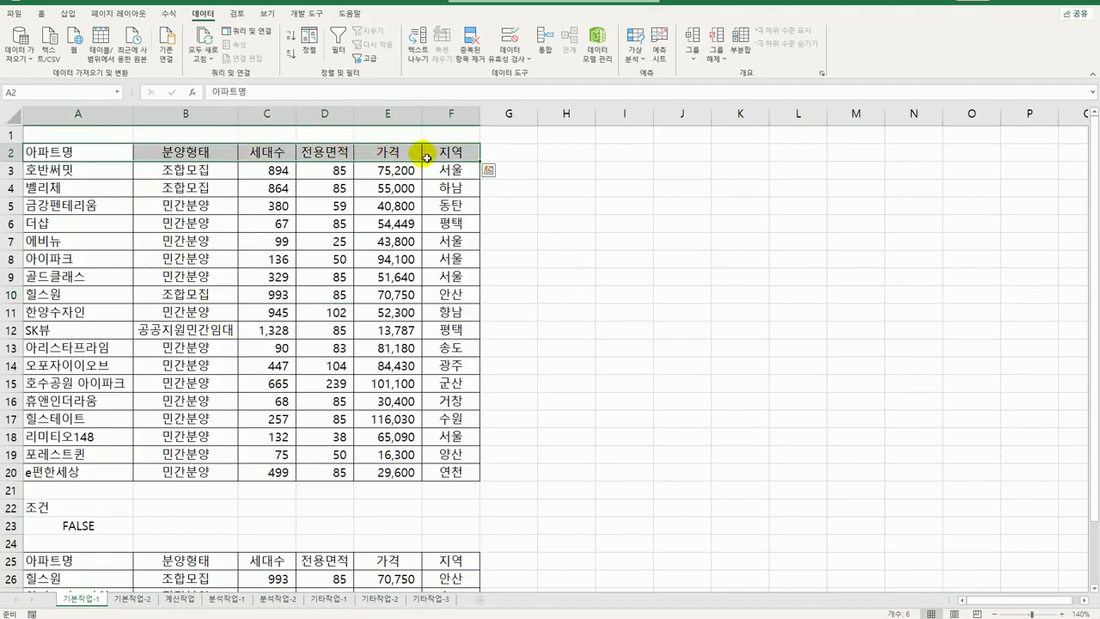
drag(103, 177, 442, 472)
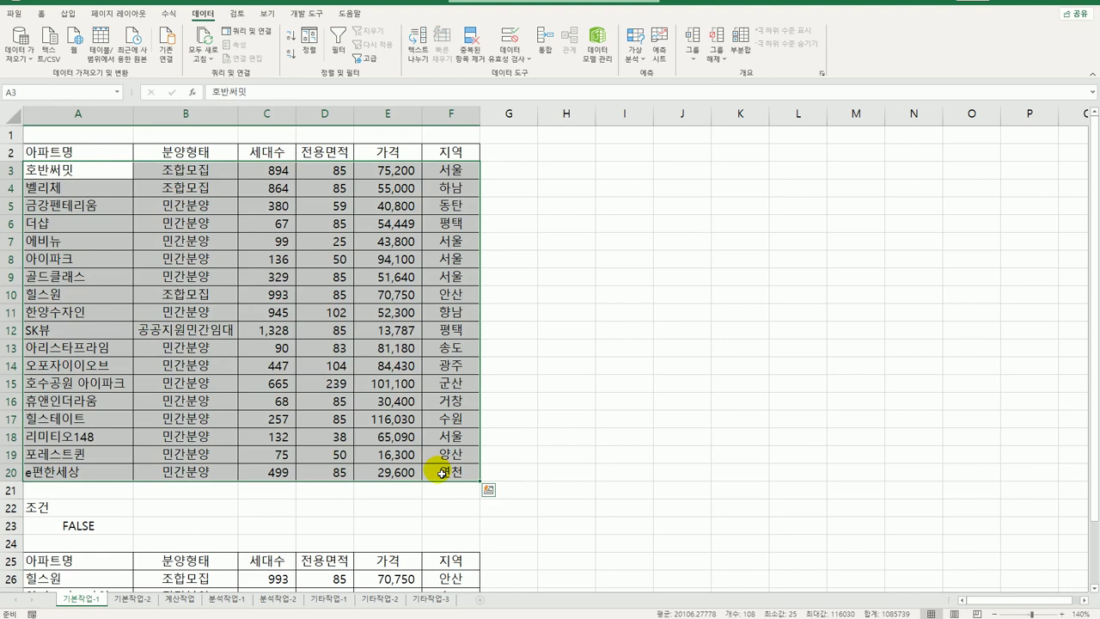
click(40, 14)
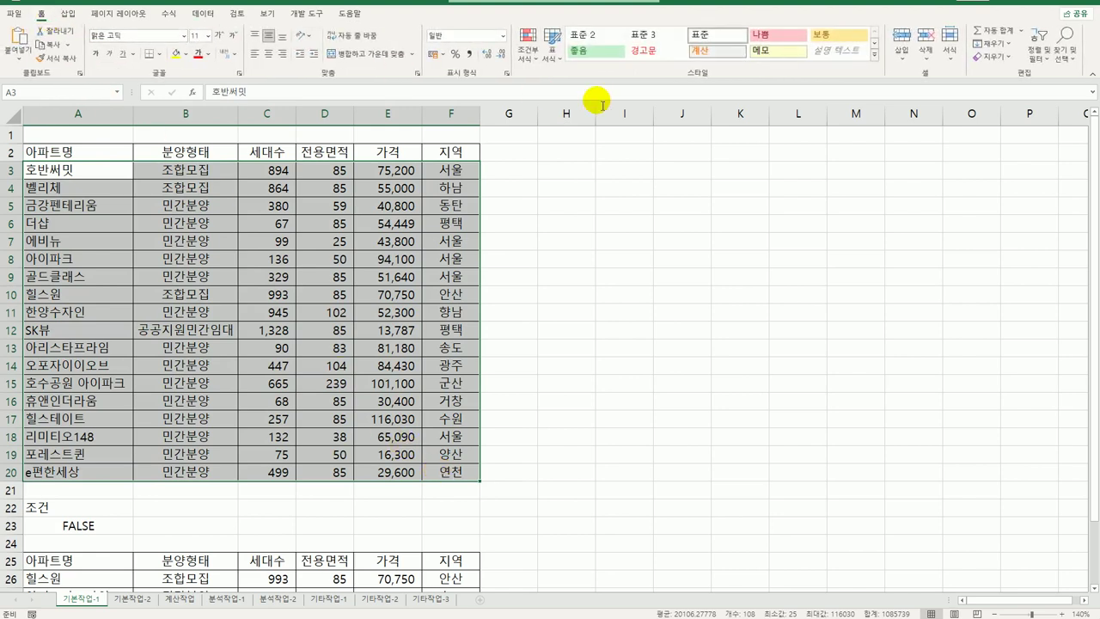
click(528, 60)
click(550, 216)
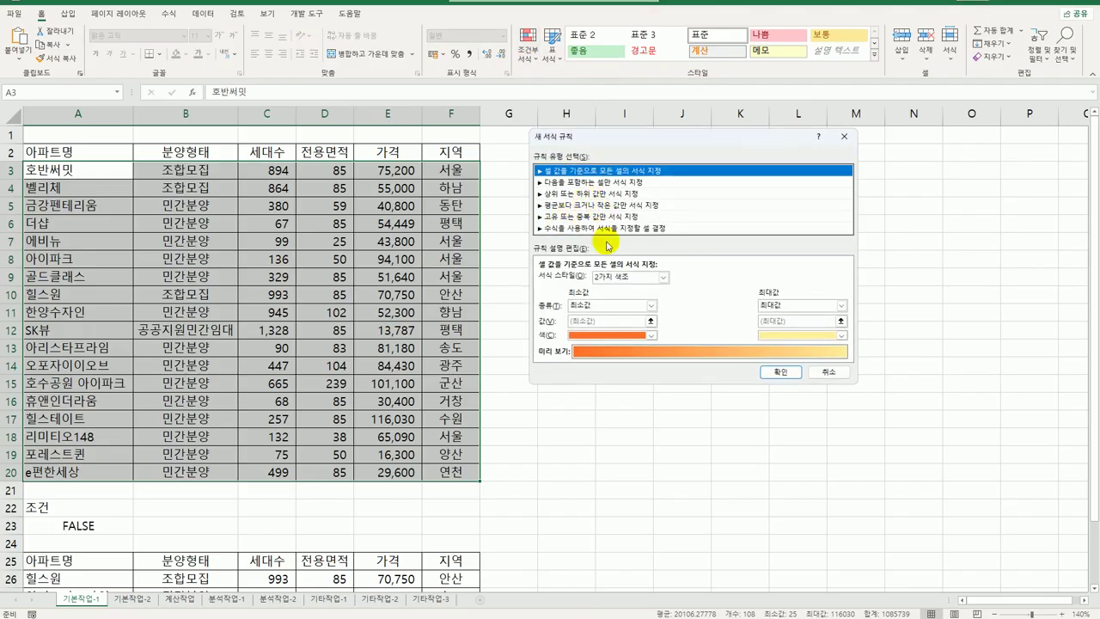
click(601, 228)
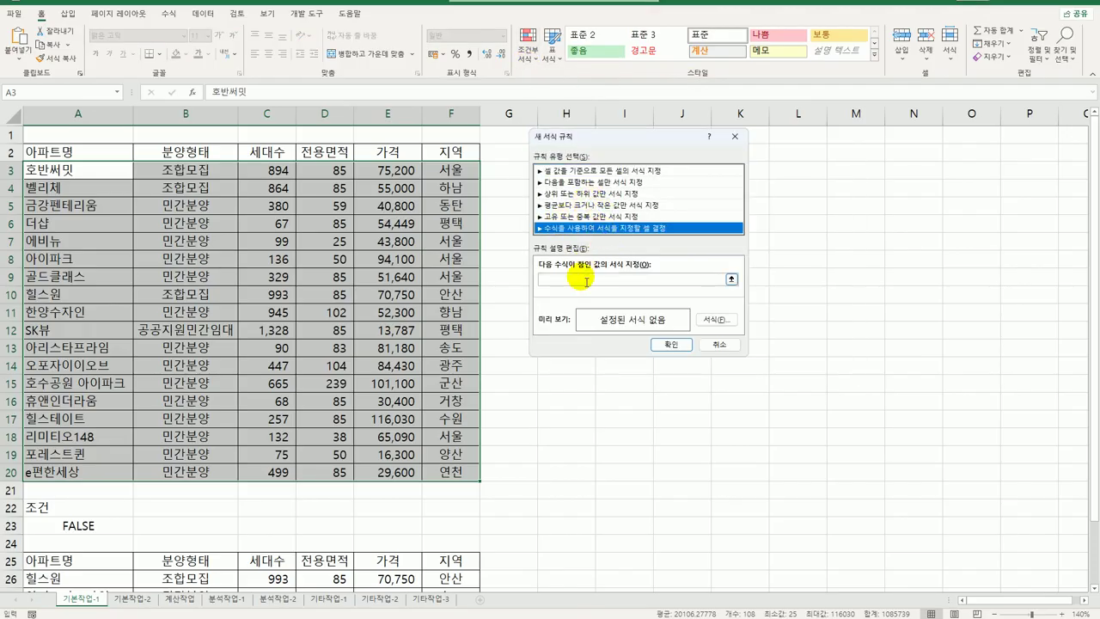
Enter the rule formula =mod(row($A3)-2,5)=0, fixing only the column of the A3 reference.
click(585, 279)
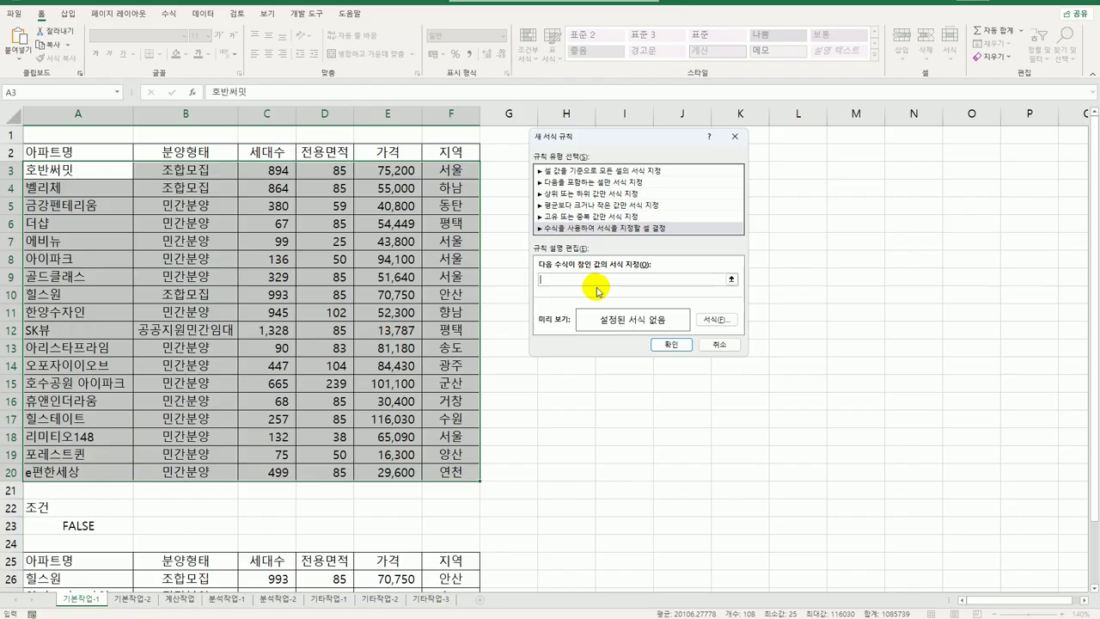
text(=modi)
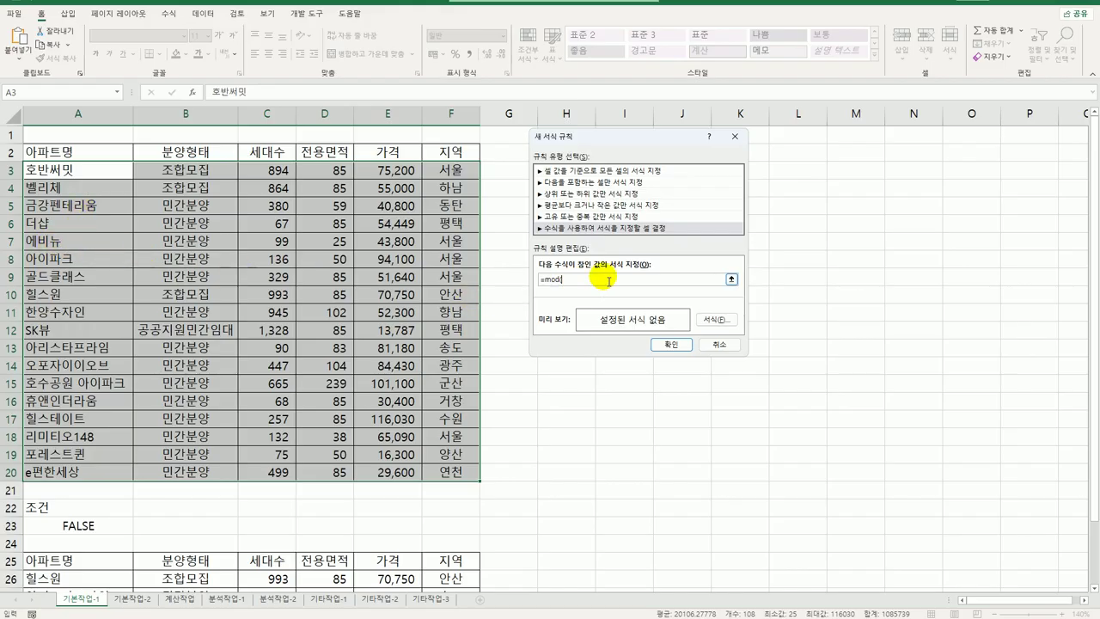
text(row()
click(110, 174)
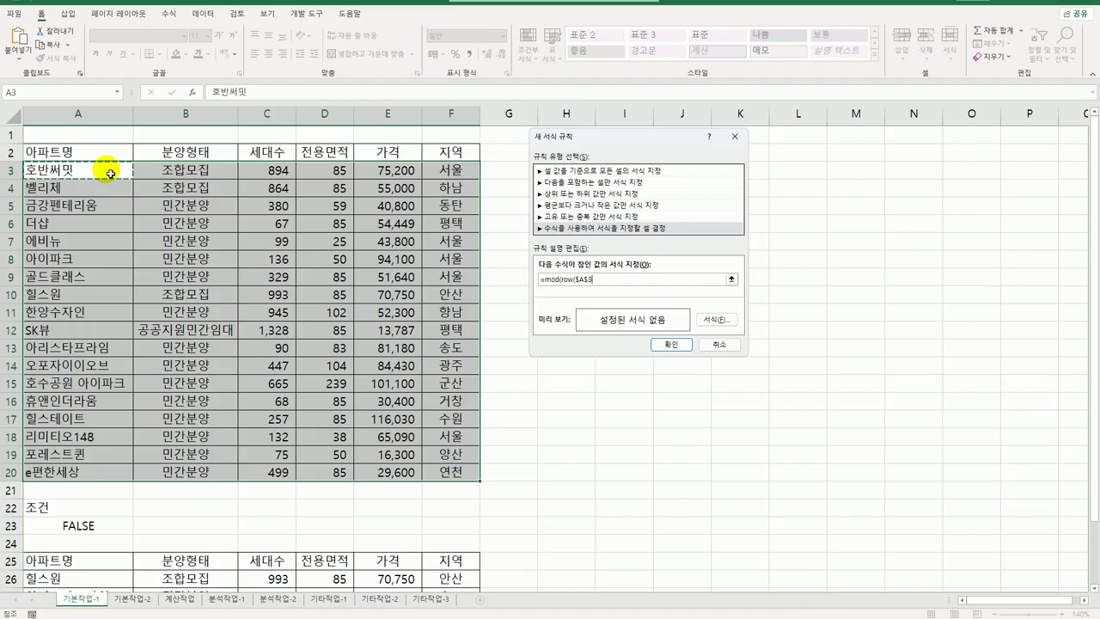
key(F4)
key(F4)
text())
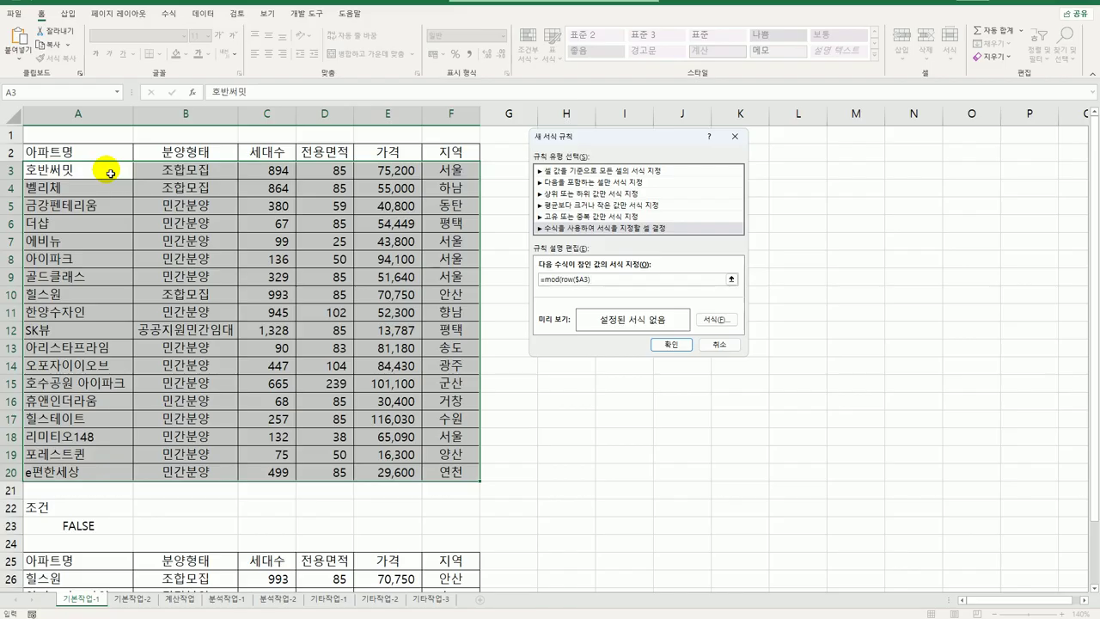
text(-2,5)=0)
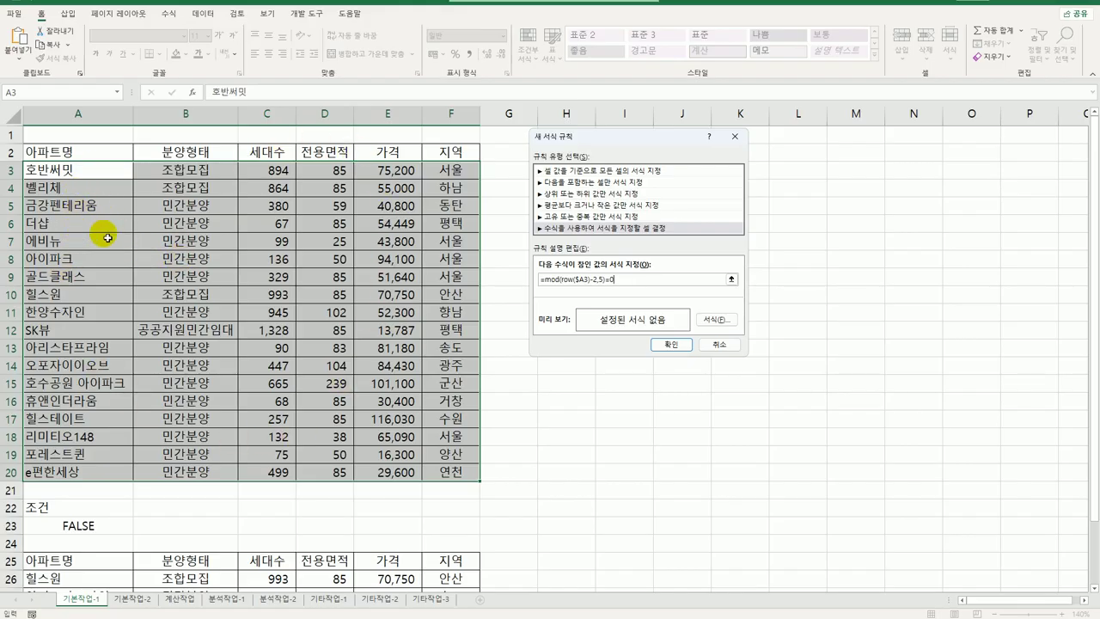
Give the conditional formatting rule an italic (기울임꼴) font style and a standard yellow fill, and apply it to A3:F20.
click(733, 322)
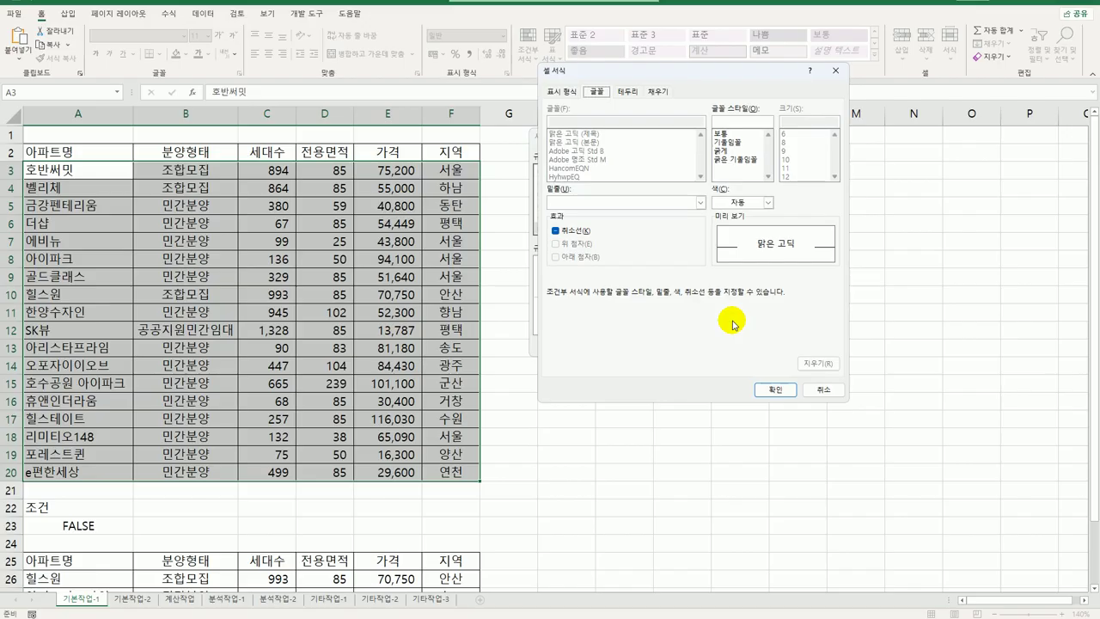
click(735, 143)
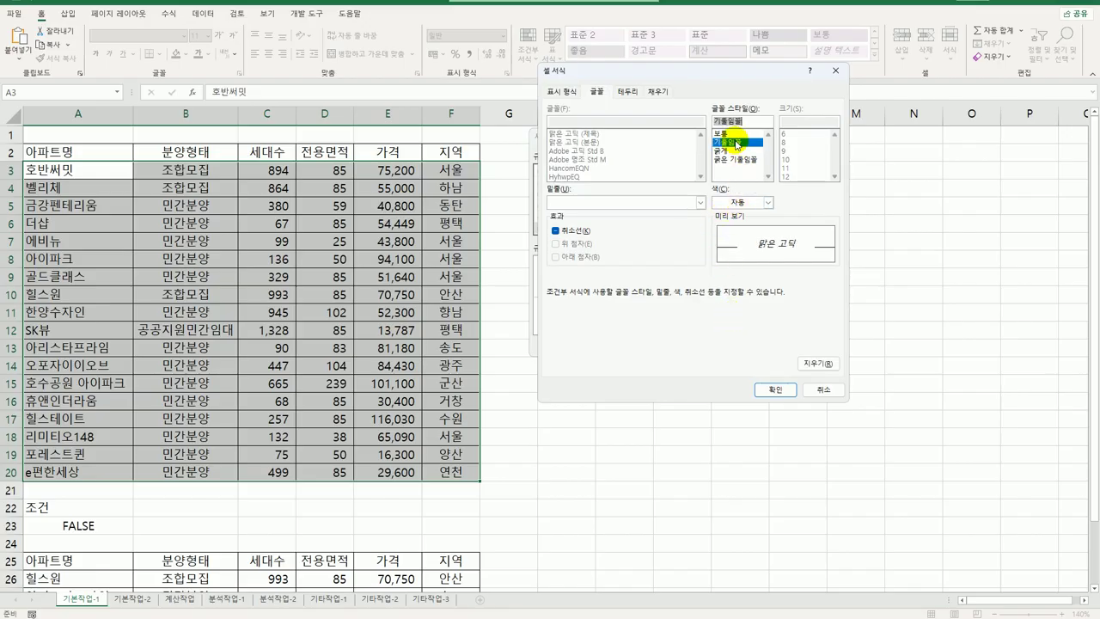
click(658, 91)
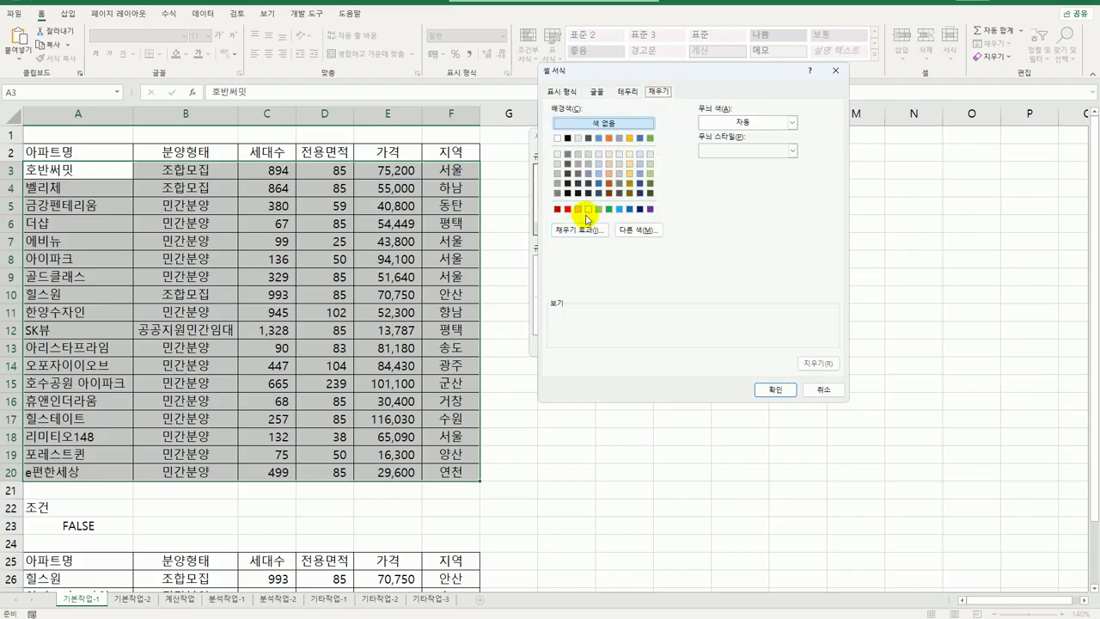
click(588, 210)
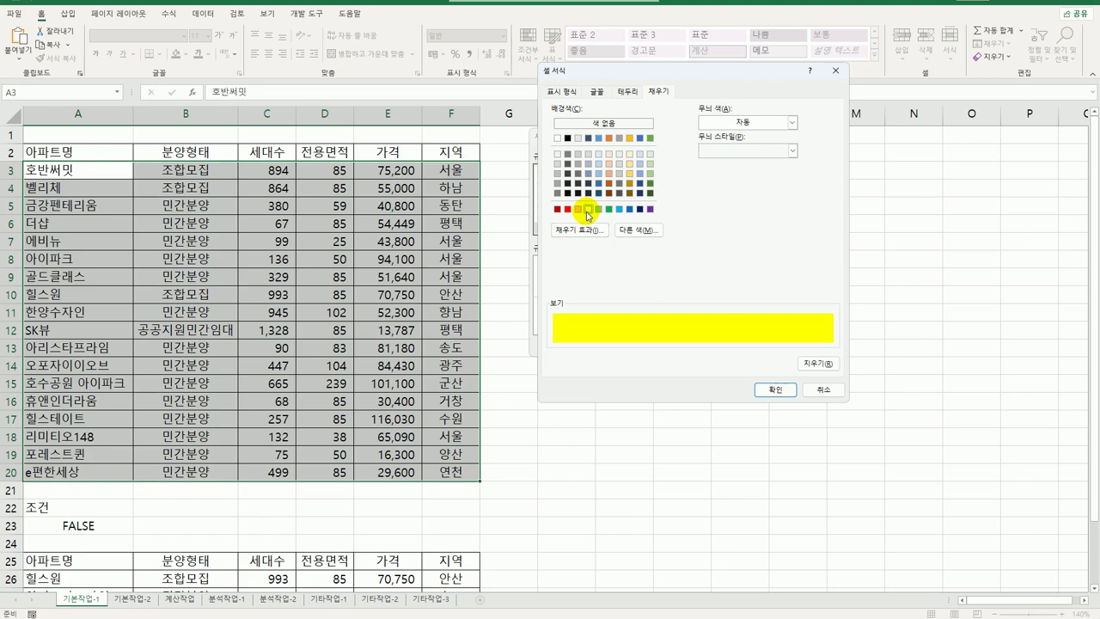
click(776, 393)
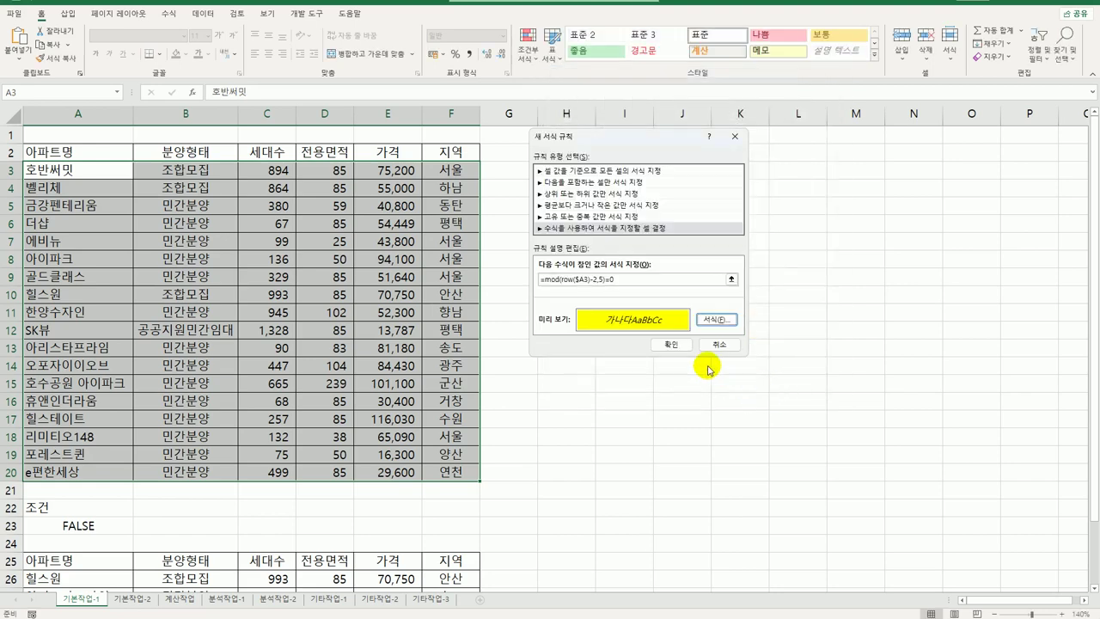
click(693, 348)
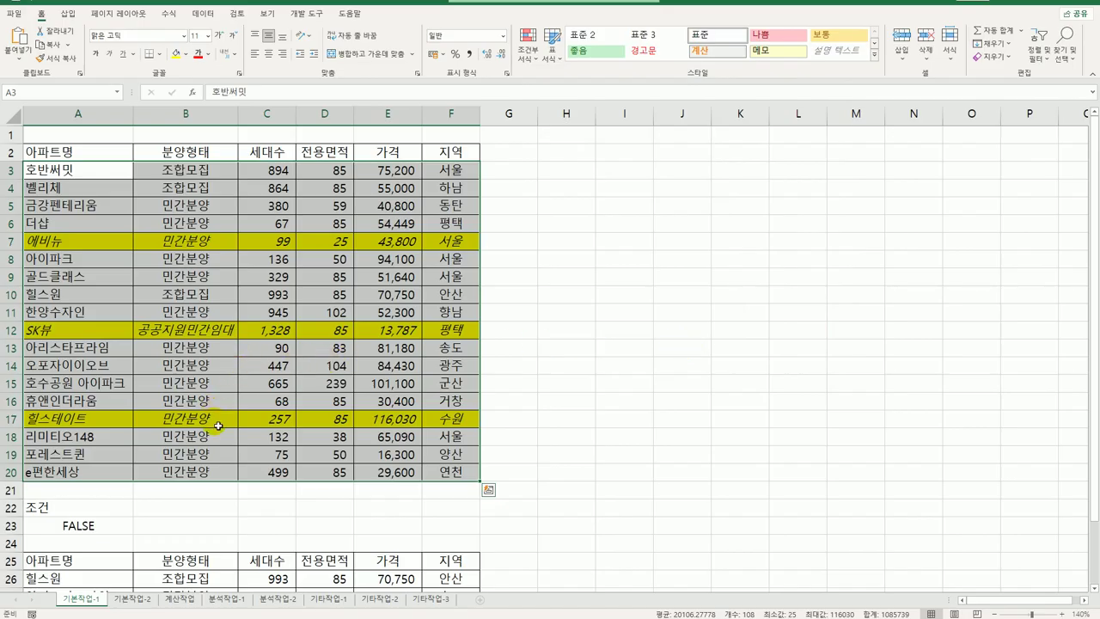
click(474, 478)
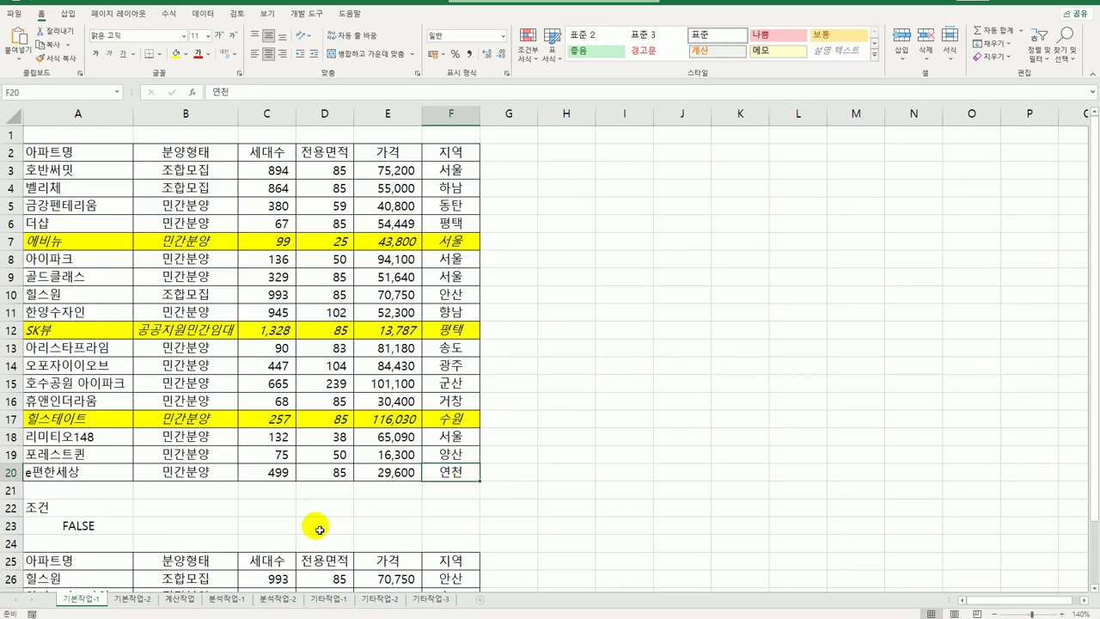
On the 기본작업-2 sheet, insert a page break at A33, so class 2 starts on a new page.
click(132, 599)
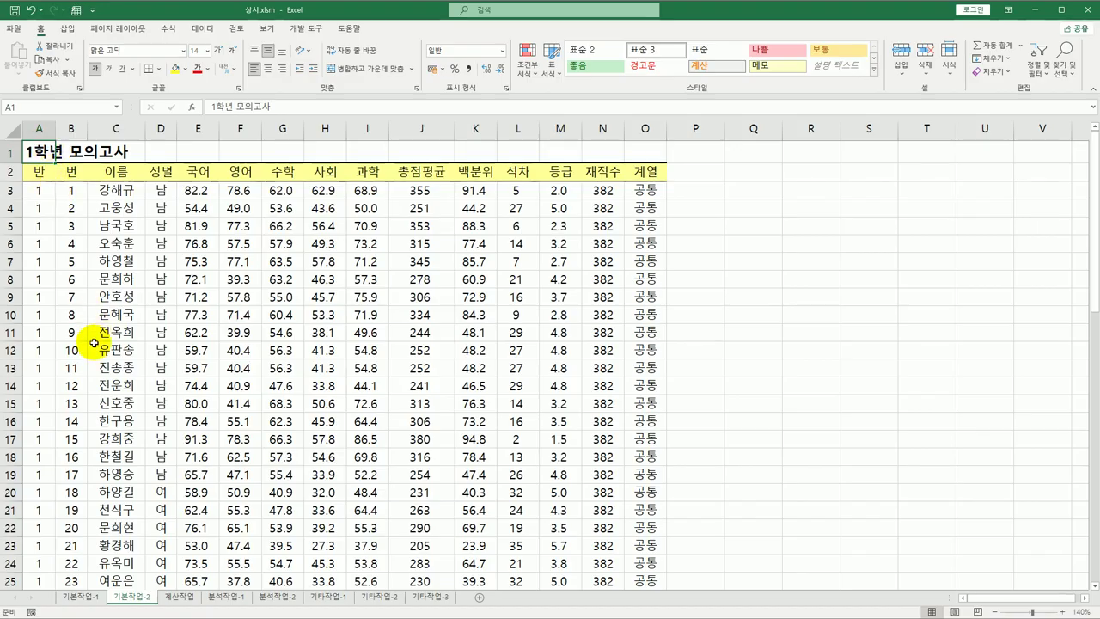
scroll(91, 348, down, 6)
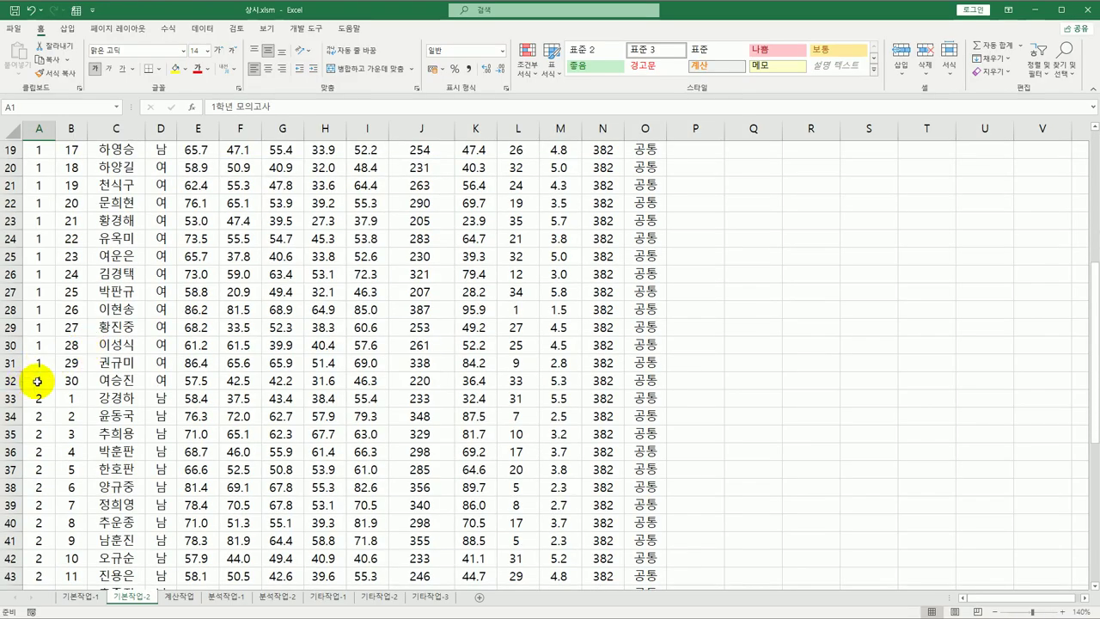
click(606, 381)
click(641, 381)
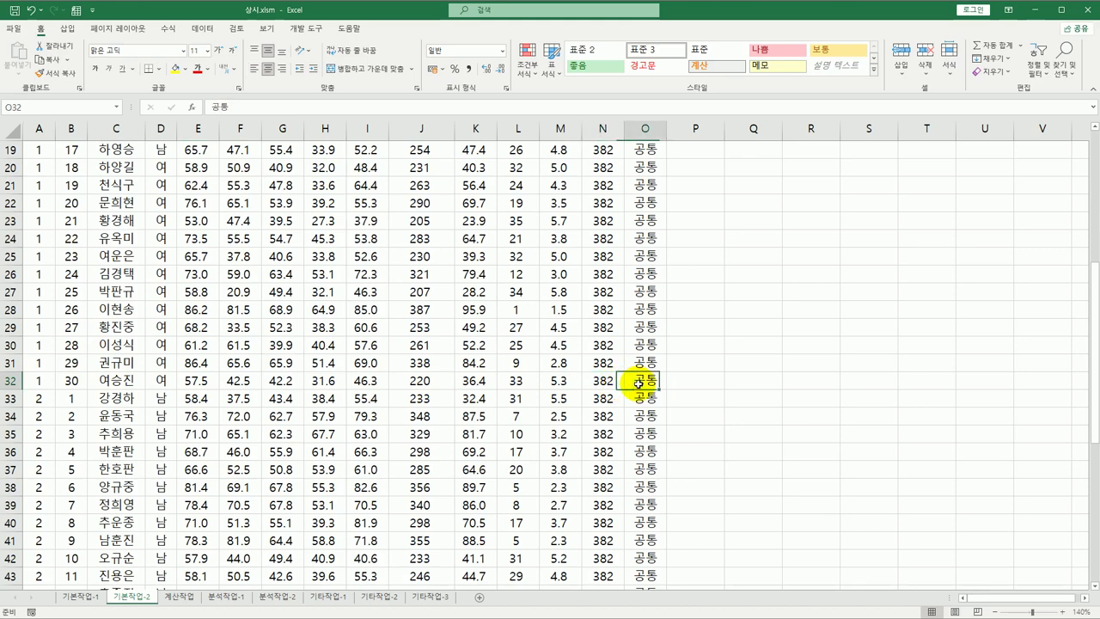
click(42, 398)
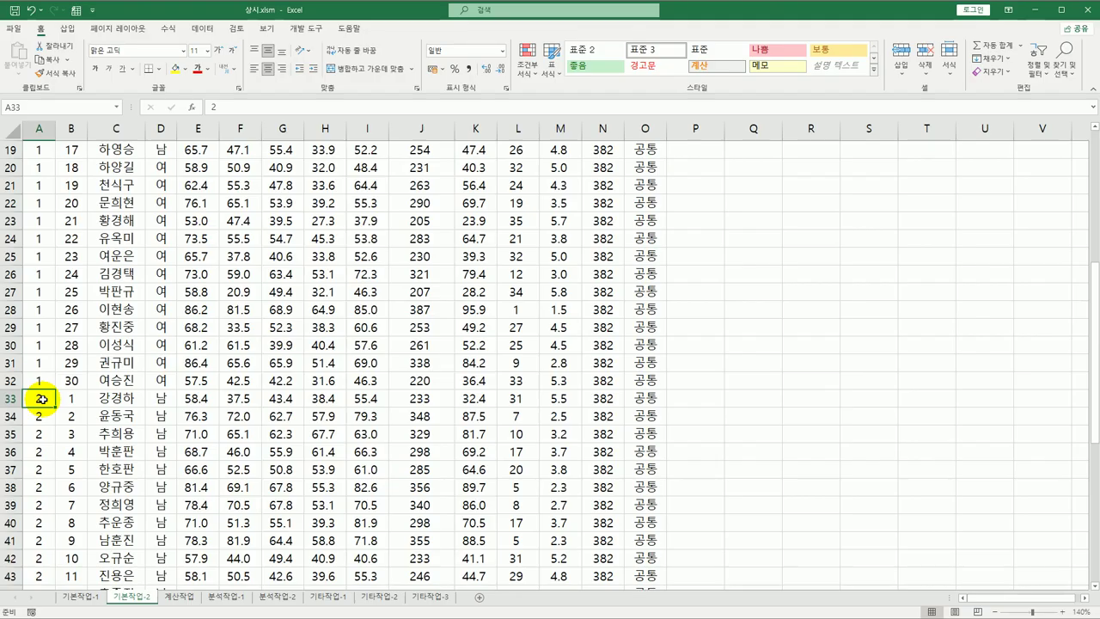
click(108, 31)
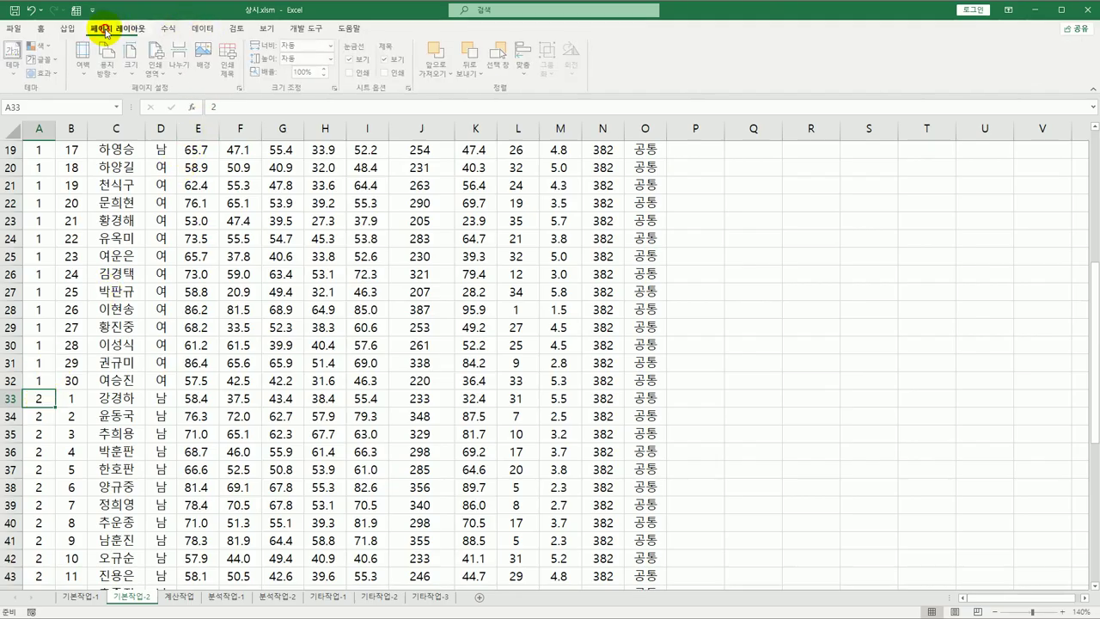
click(181, 67)
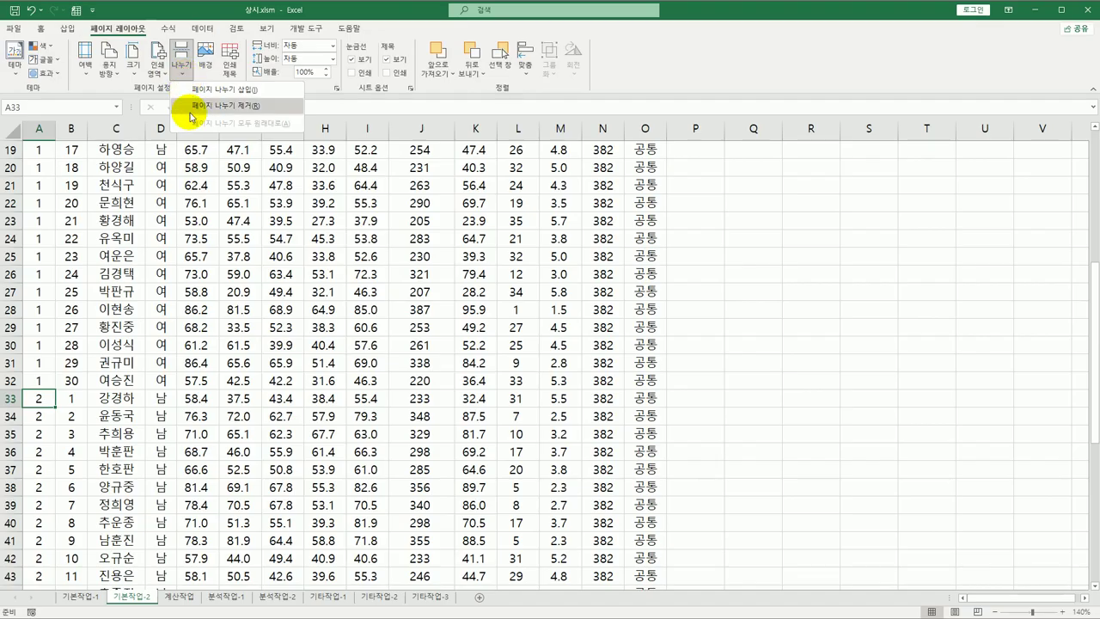
click(196, 89)
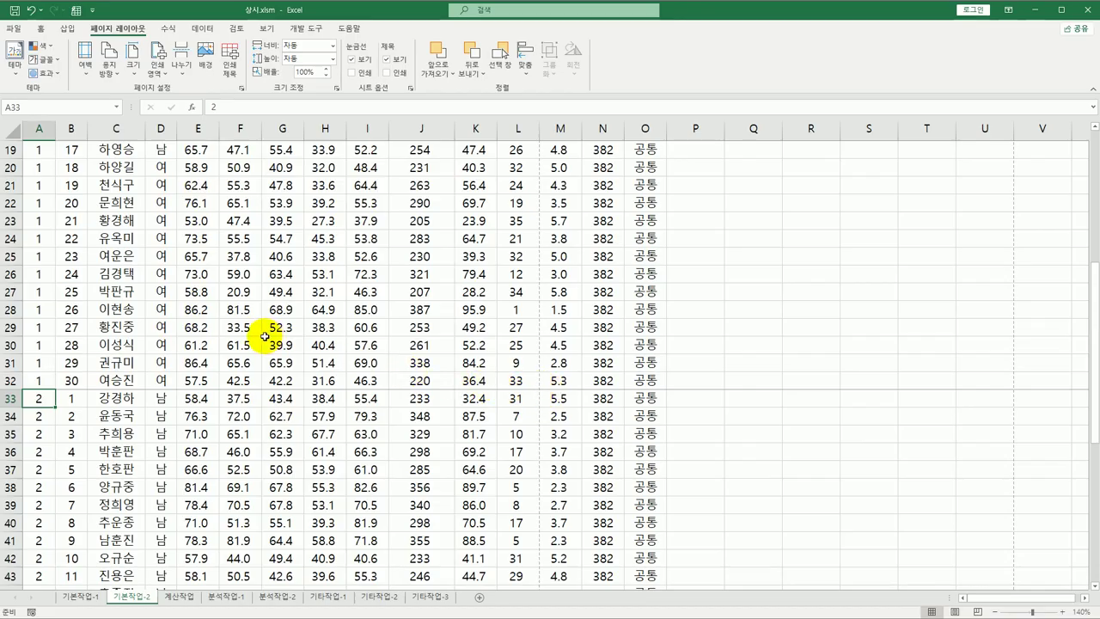
Set the whole table A1:O62 as the print area.
scroll(262, 335, up, 6)
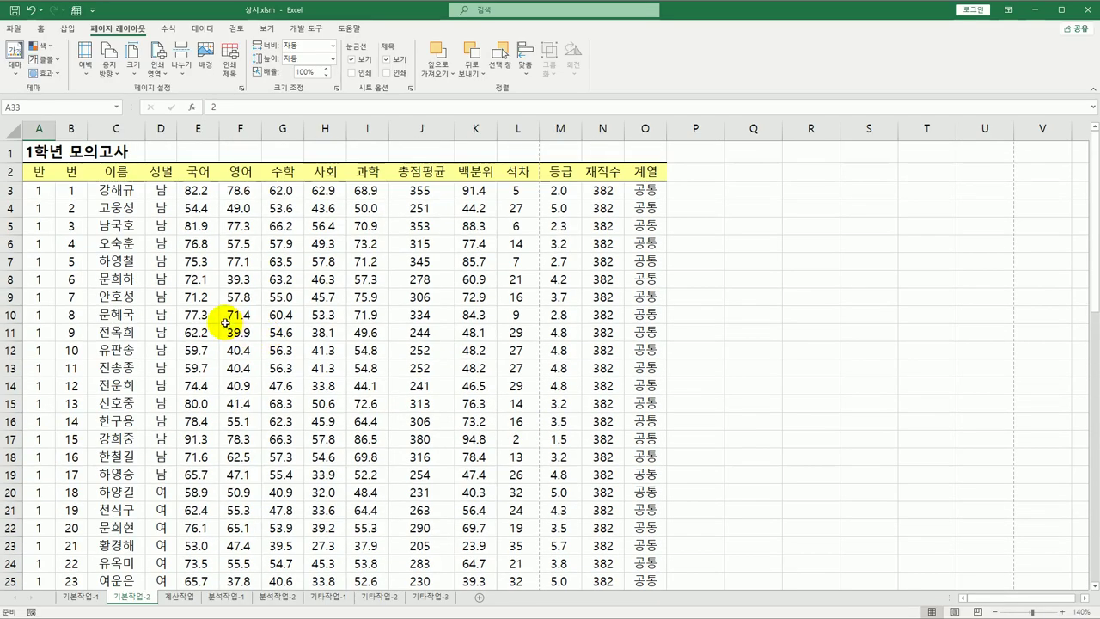
click(33, 148)
drag(35, 146, 633, 560)
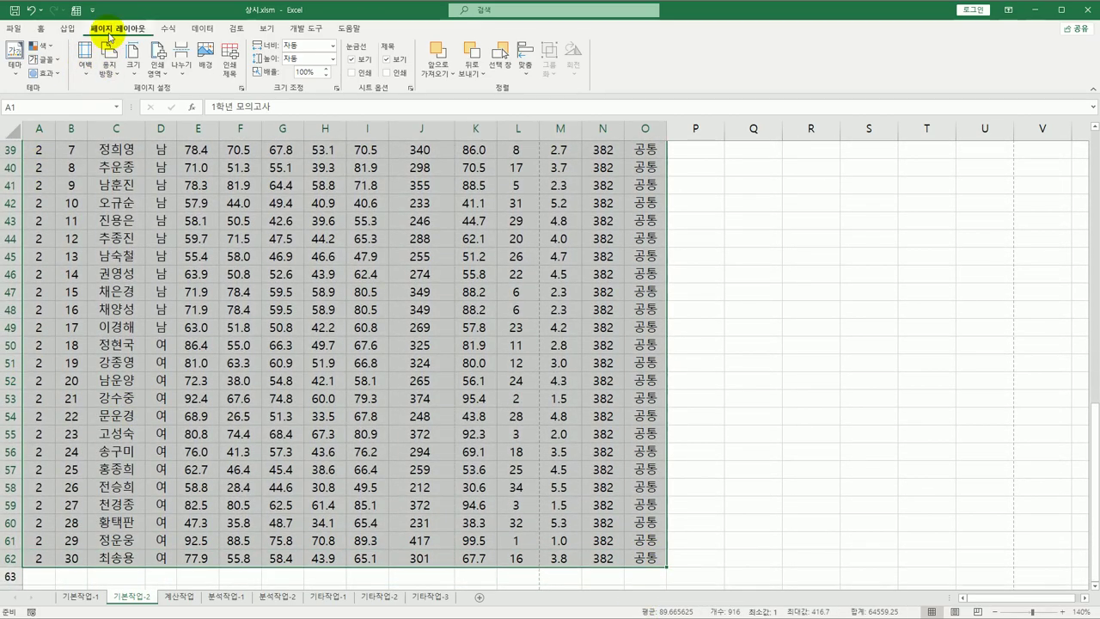
click(159, 71)
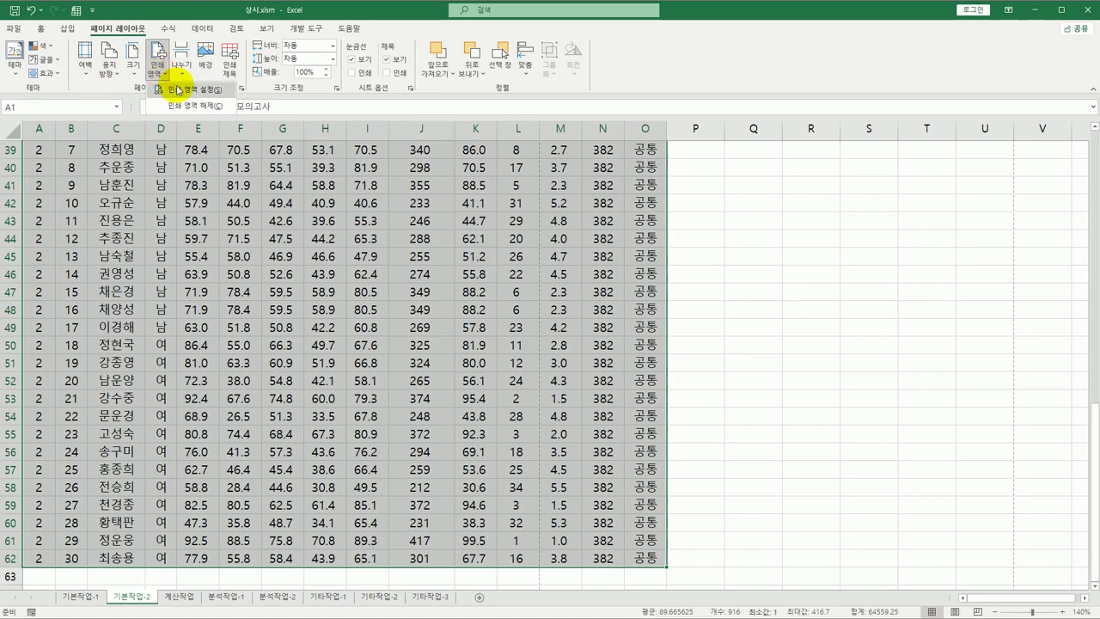
click(178, 90)
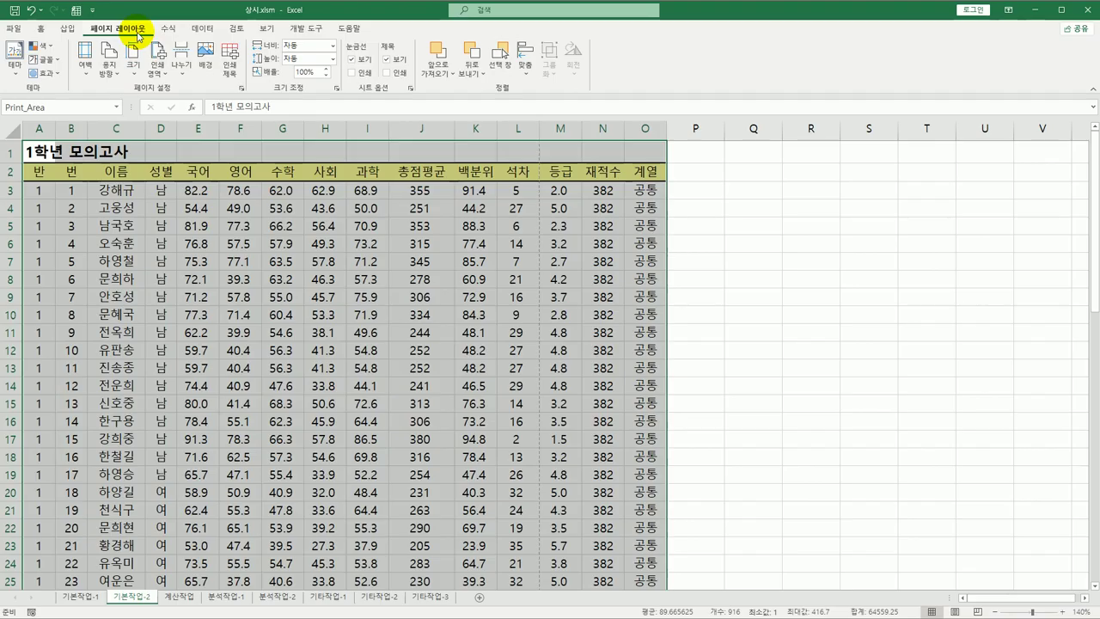
Set row 2 ($2:$2) to repeat on every printed page, and fit the printout to 1 page wide with the page height left blank.
click(230, 61)
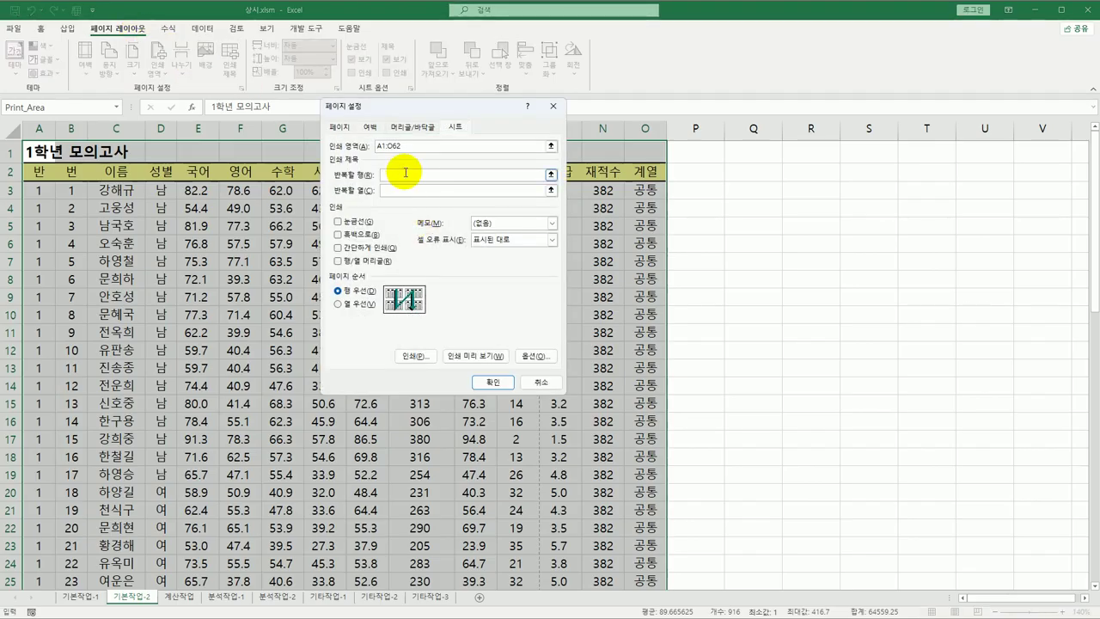
click(9, 172)
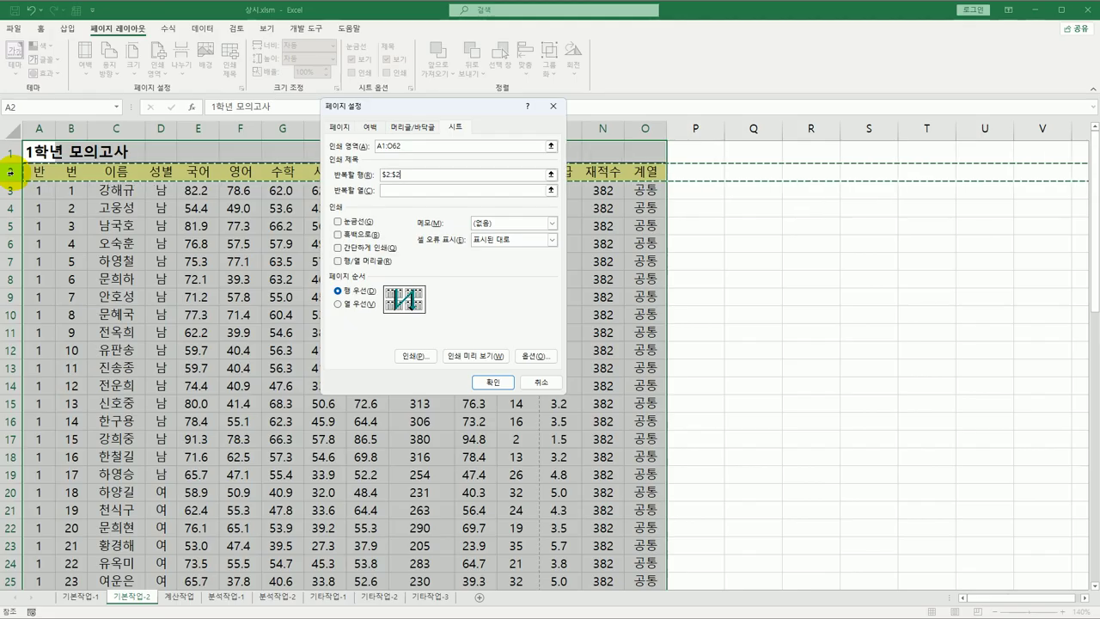
click(340, 127)
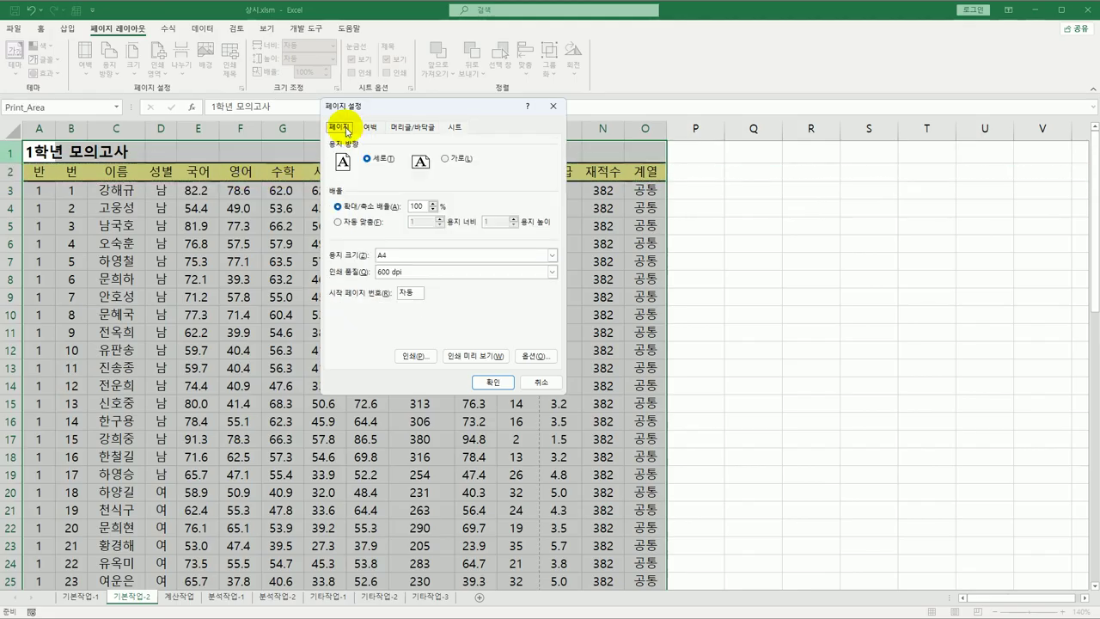
click(347, 224)
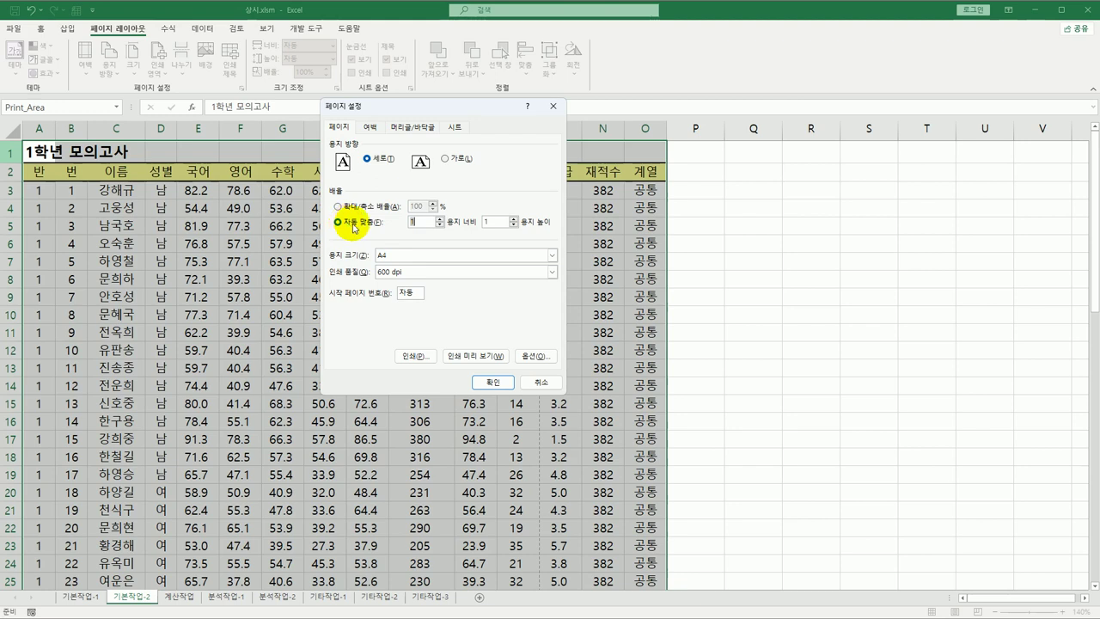
double_click(485, 222)
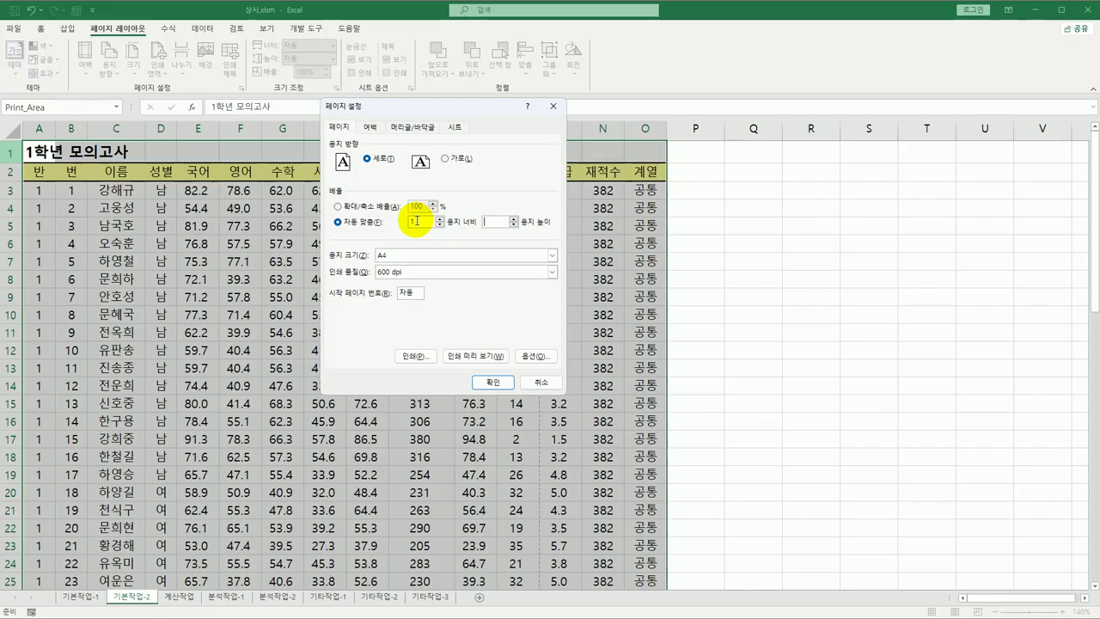
click(492, 223)
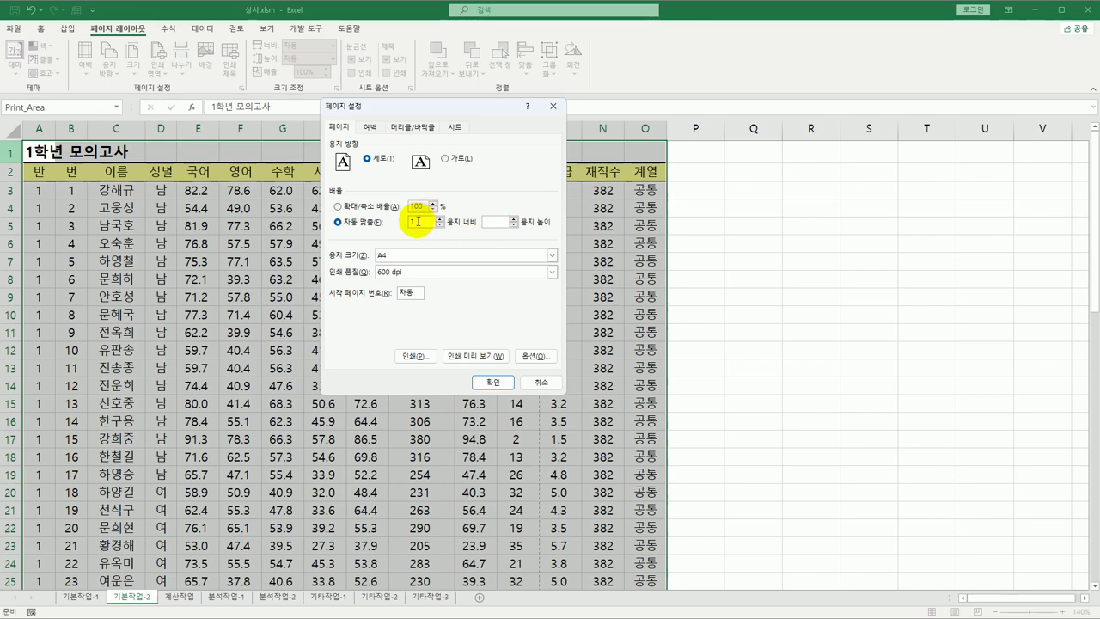
click(488, 384)
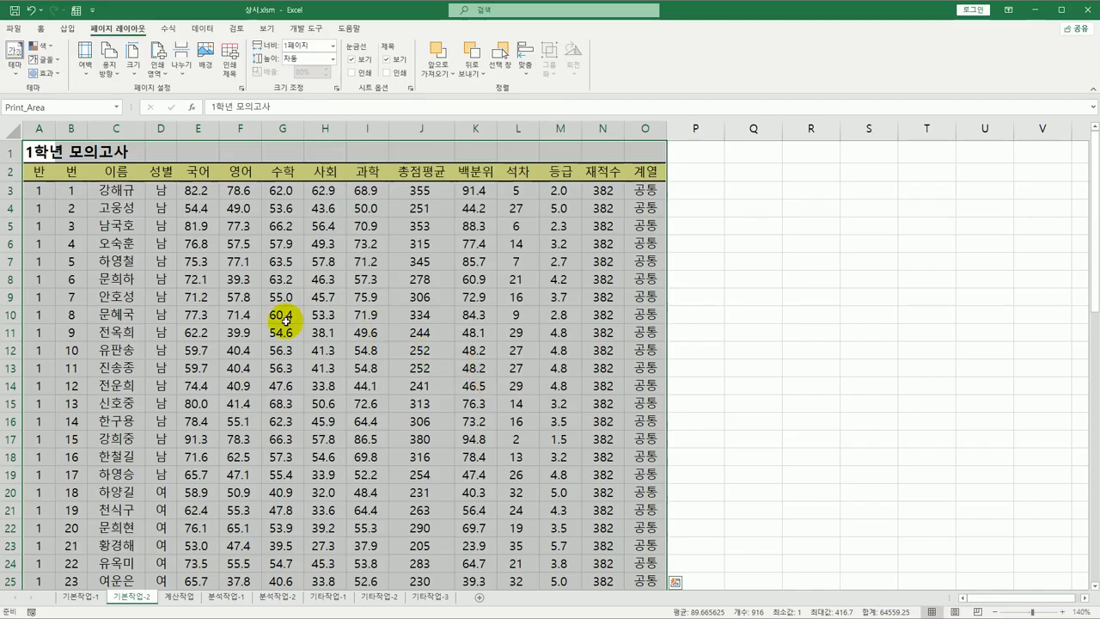
Check both pages of the 기본작업-2 sheet in the print preview for the page break and repeated header row, and return to the sheet.
click(39, 156)
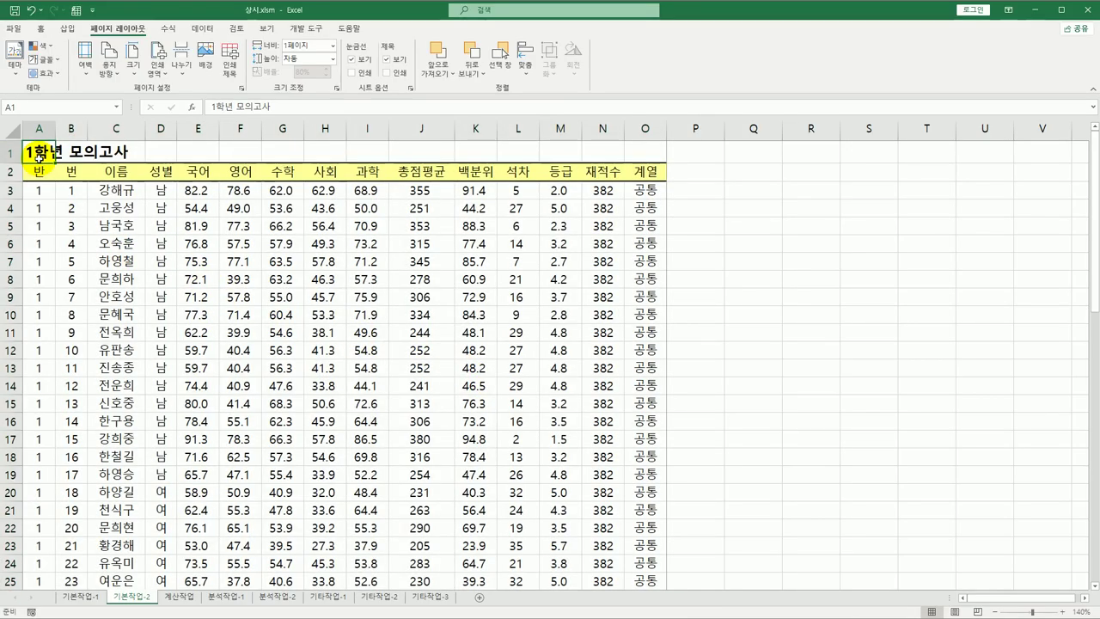
click(15, 30)
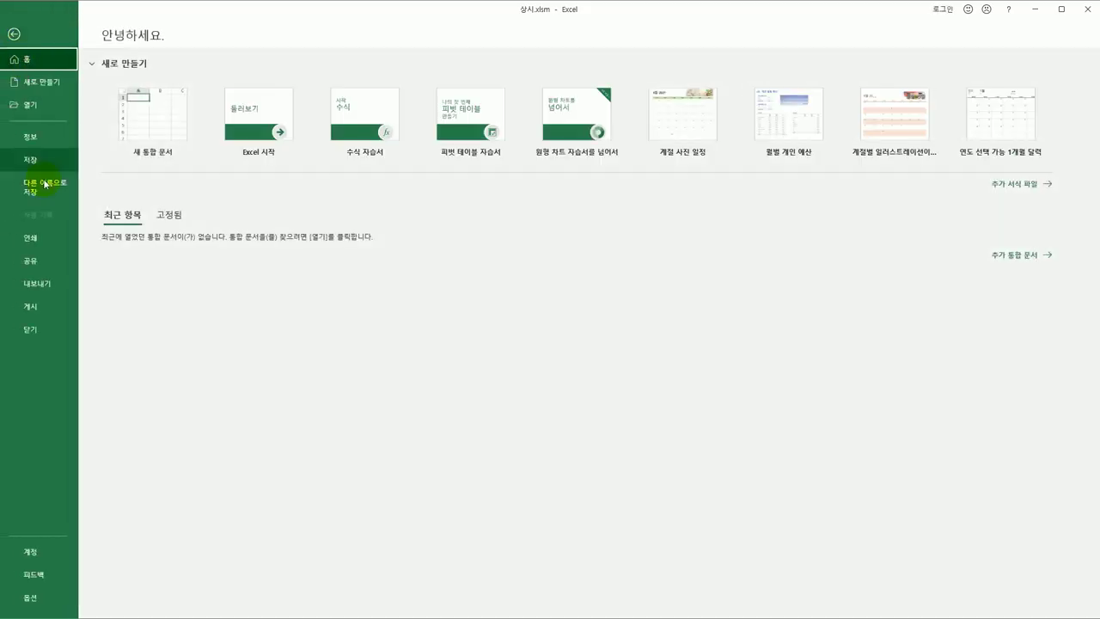
click(38, 241)
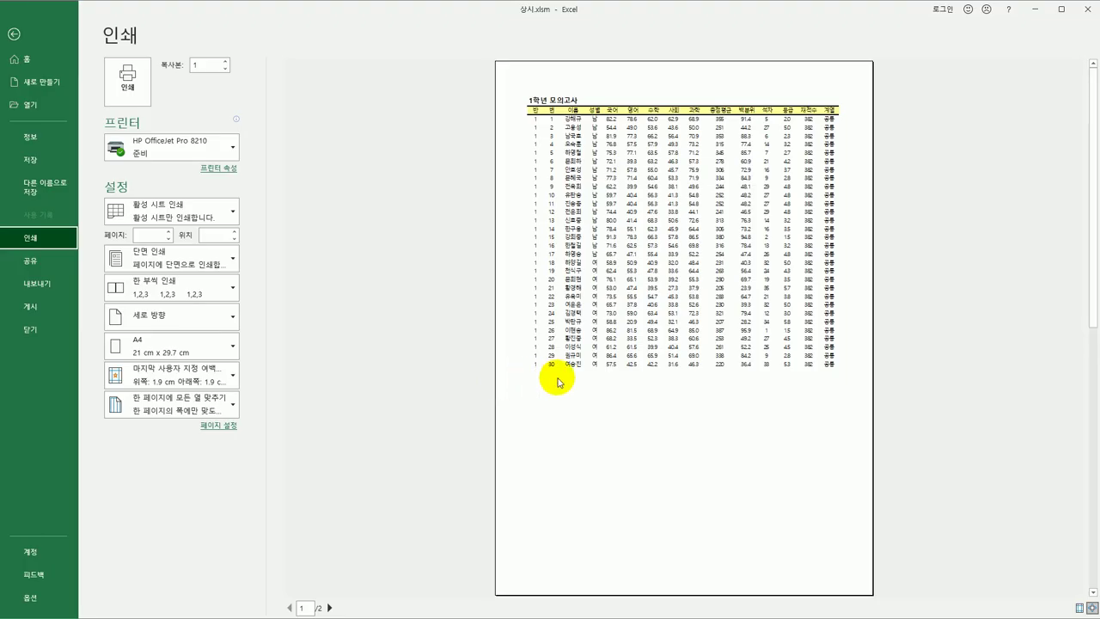
click(329, 608)
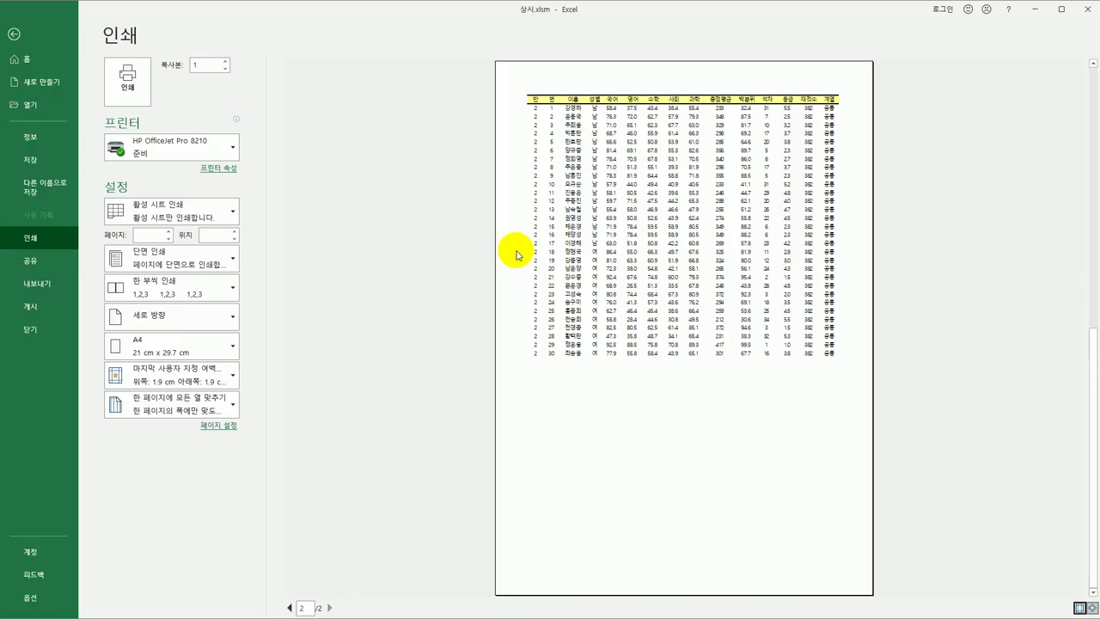
click(289, 607)
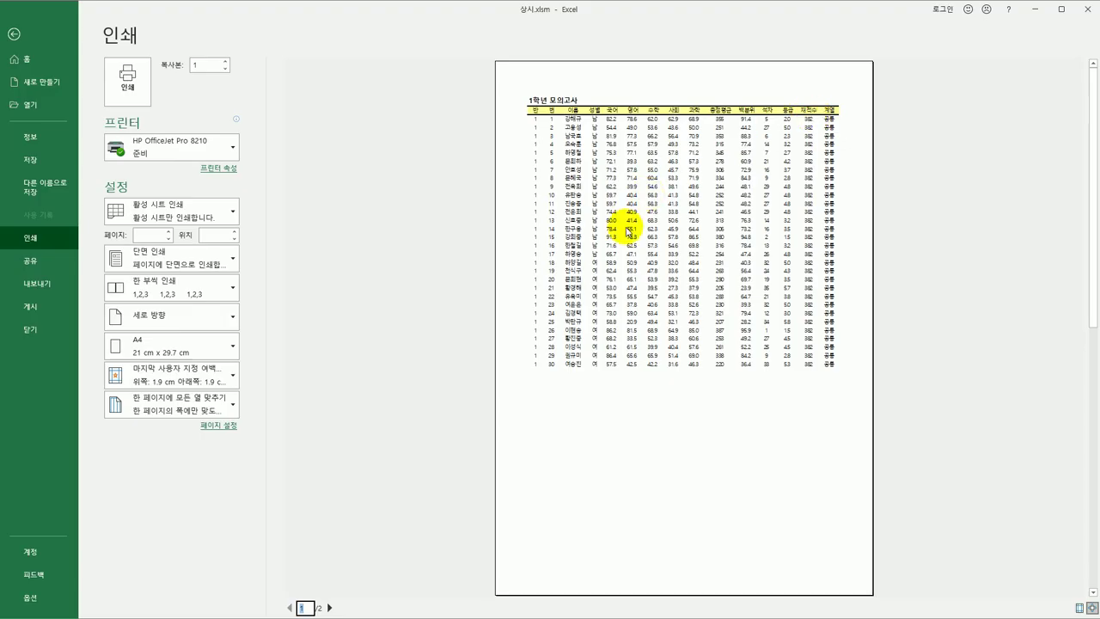
click(330, 608)
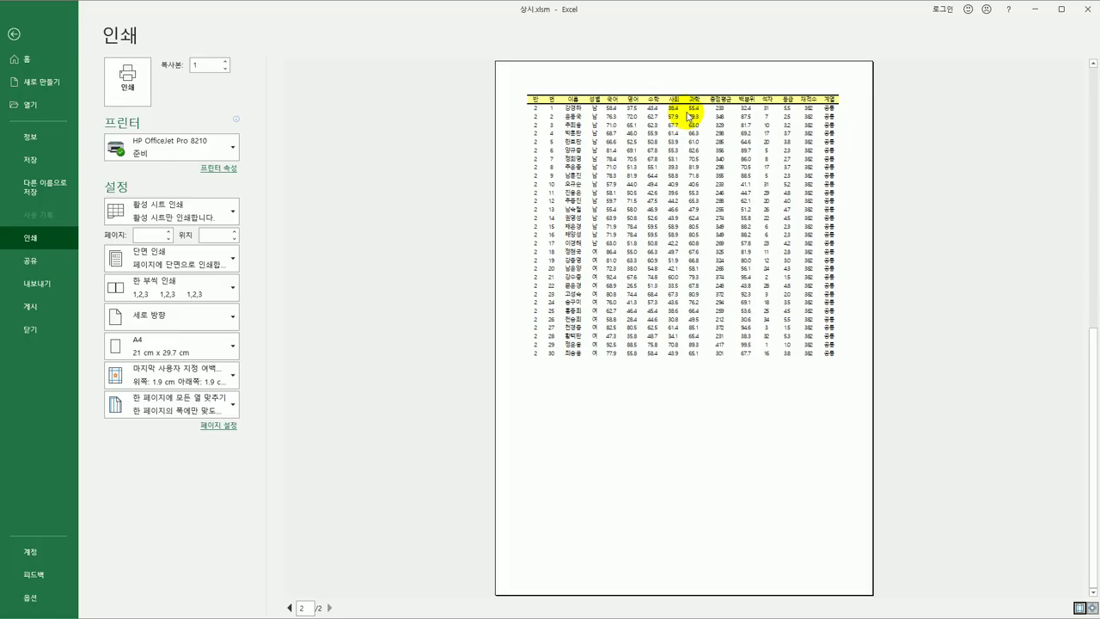
click(15, 36)
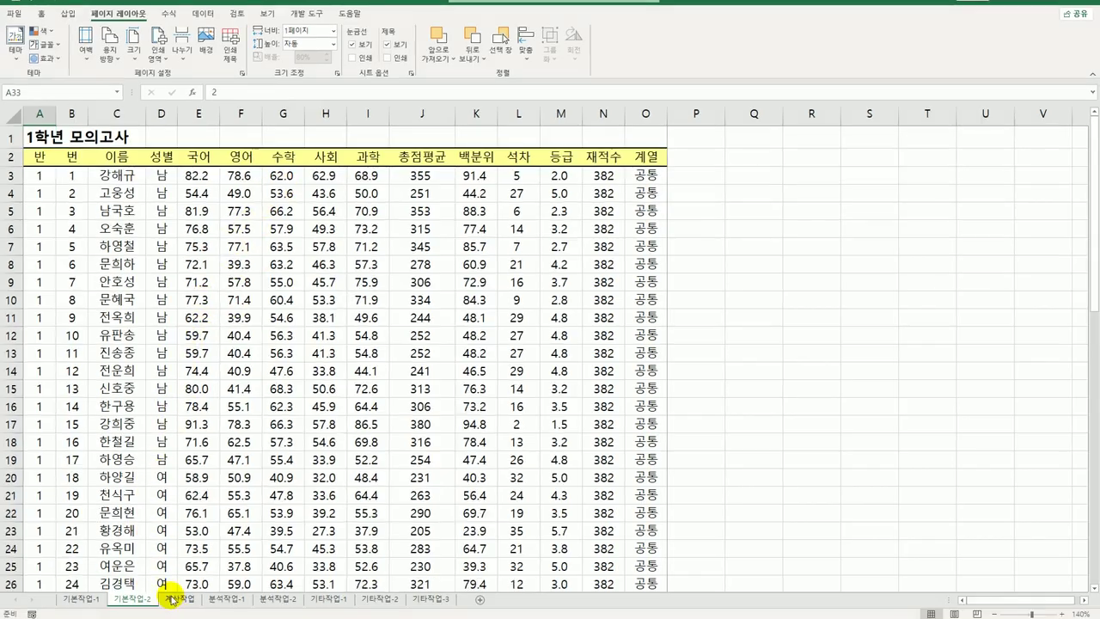
On the 계산작업 sheet, enter =LEFT(A3,1) in C3 and fill it down the 근무지역 column.
click(178, 596)
click(171, 174)
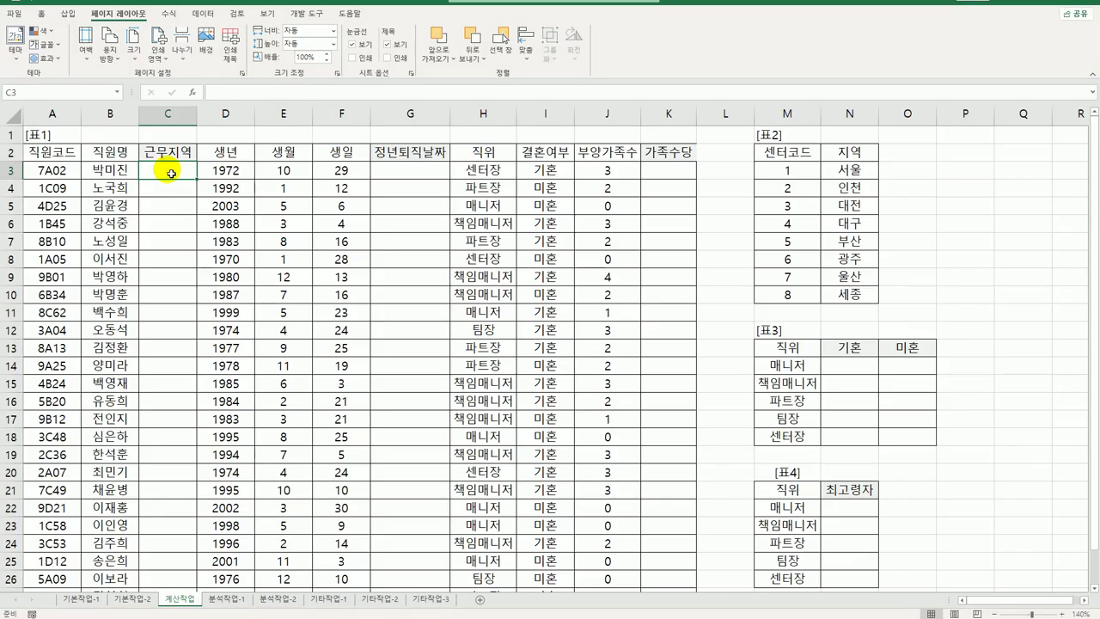
click(71, 174)
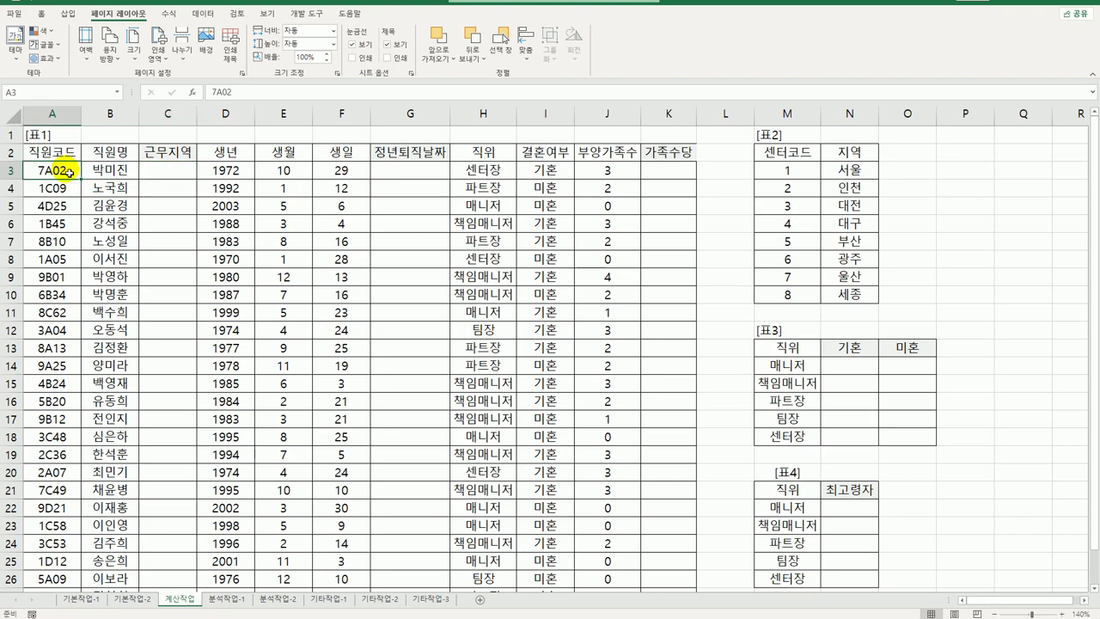
click(187, 175)
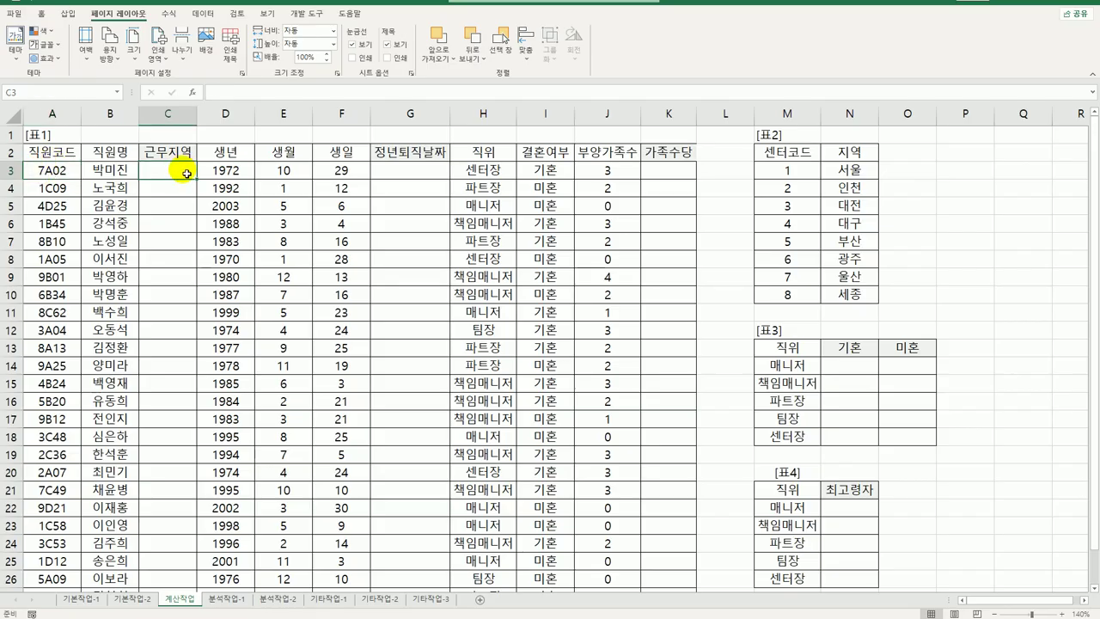
text(=)
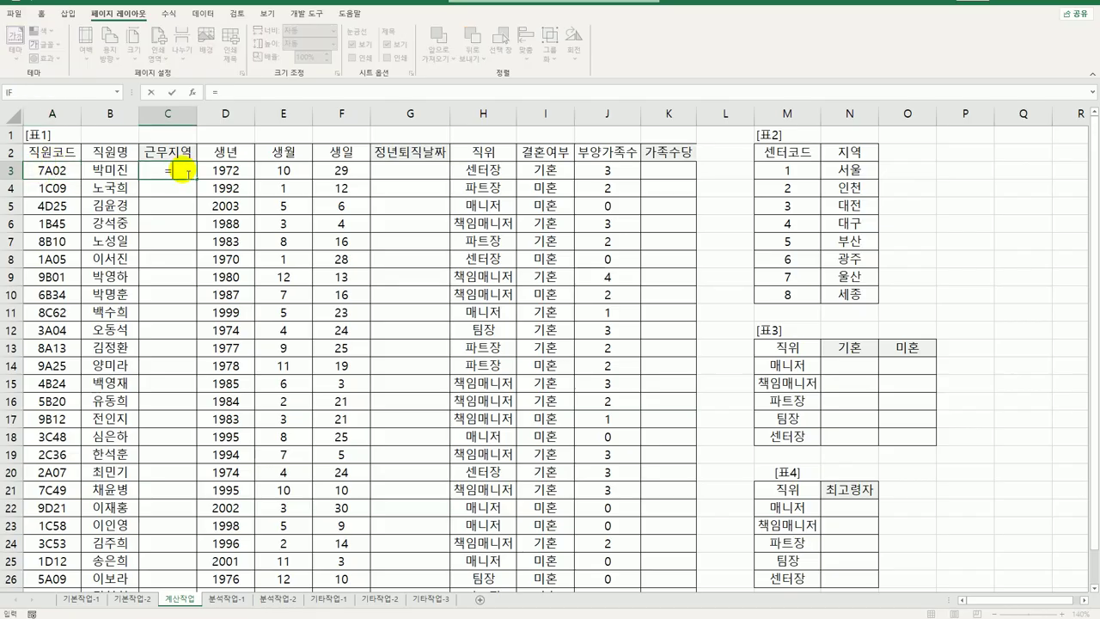
text(Ife)
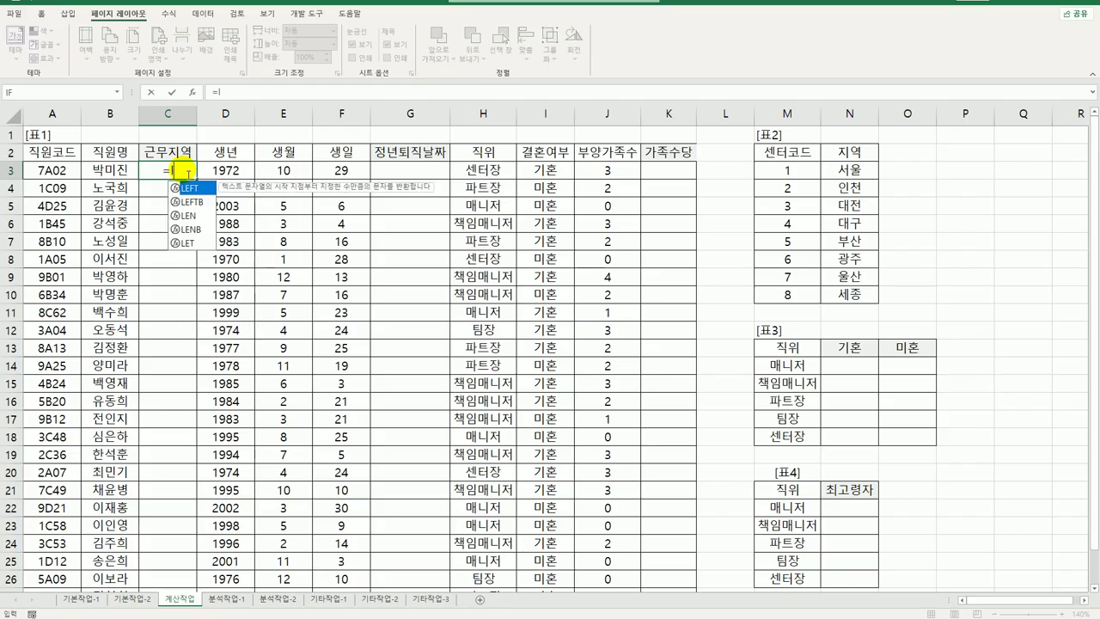
key(Tab)
key(Left)
key(Left)
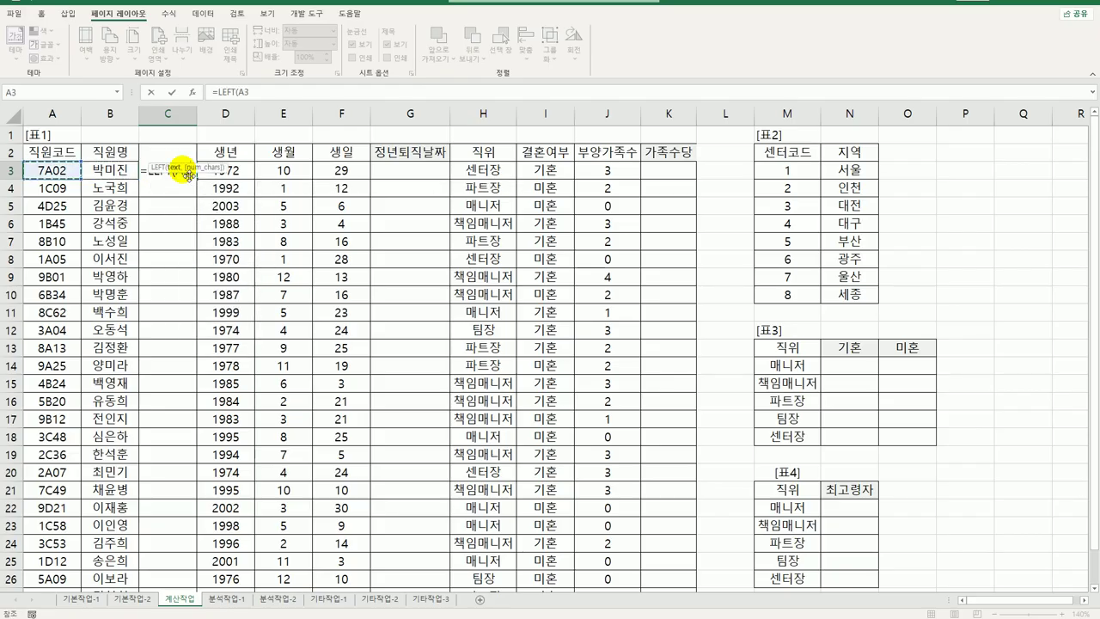
text(,1))
key(ctrl+Return)
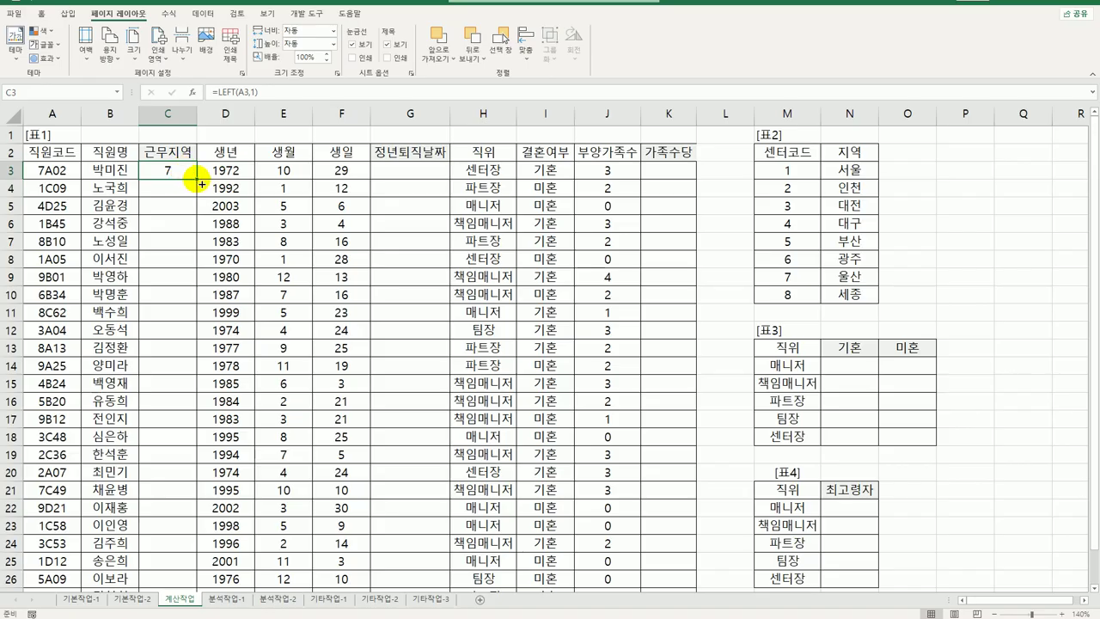
double_click(196, 179)
click(186, 176)
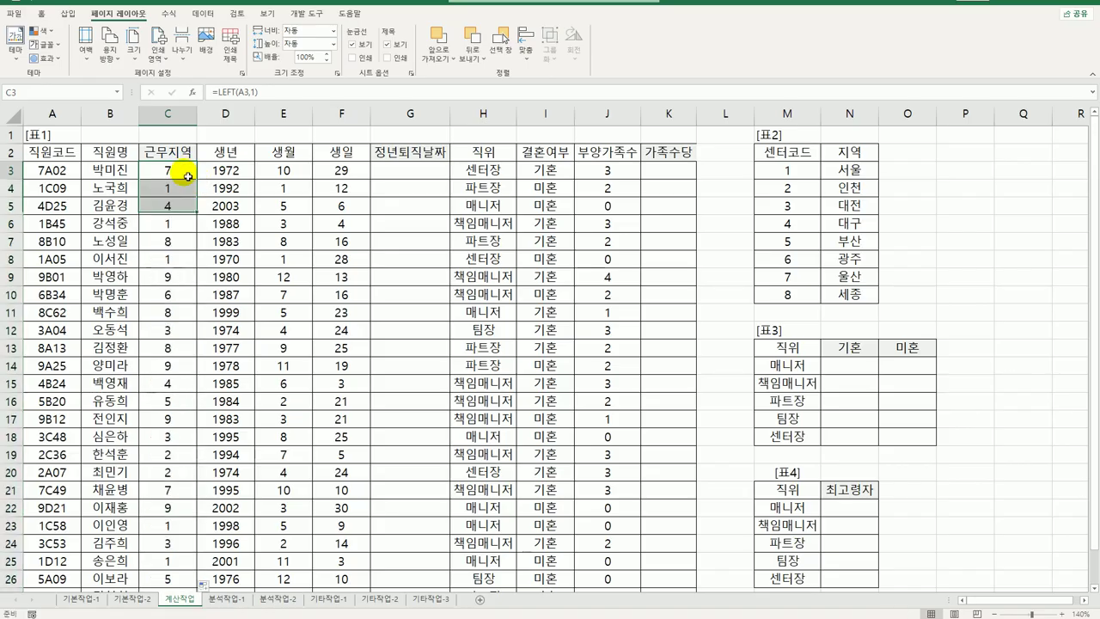
drag(782, 168, 838, 288)
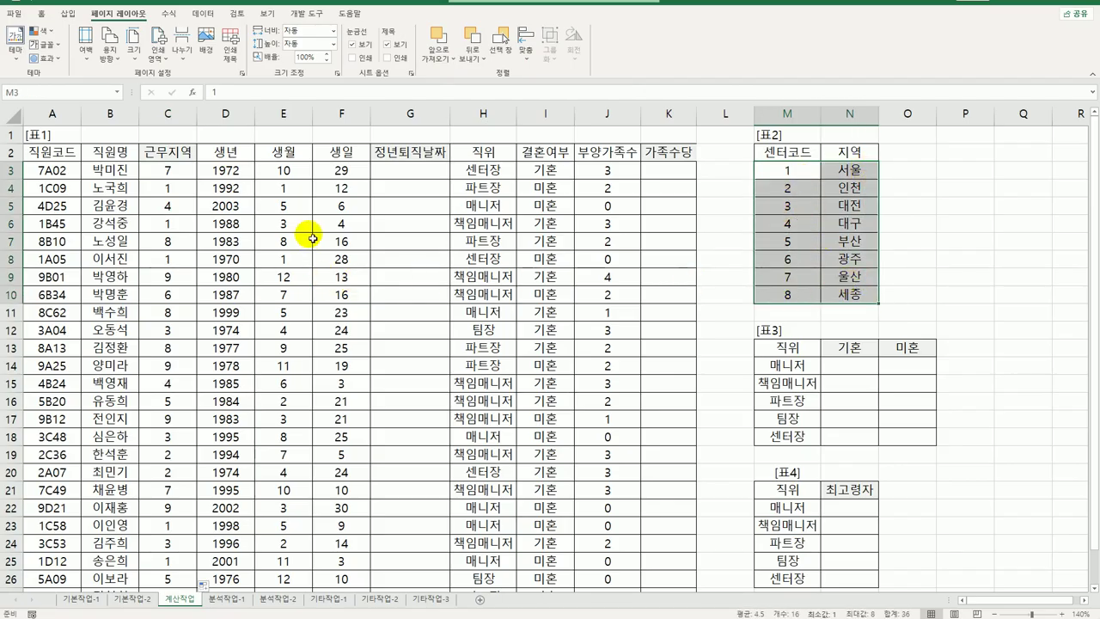
click(183, 176)
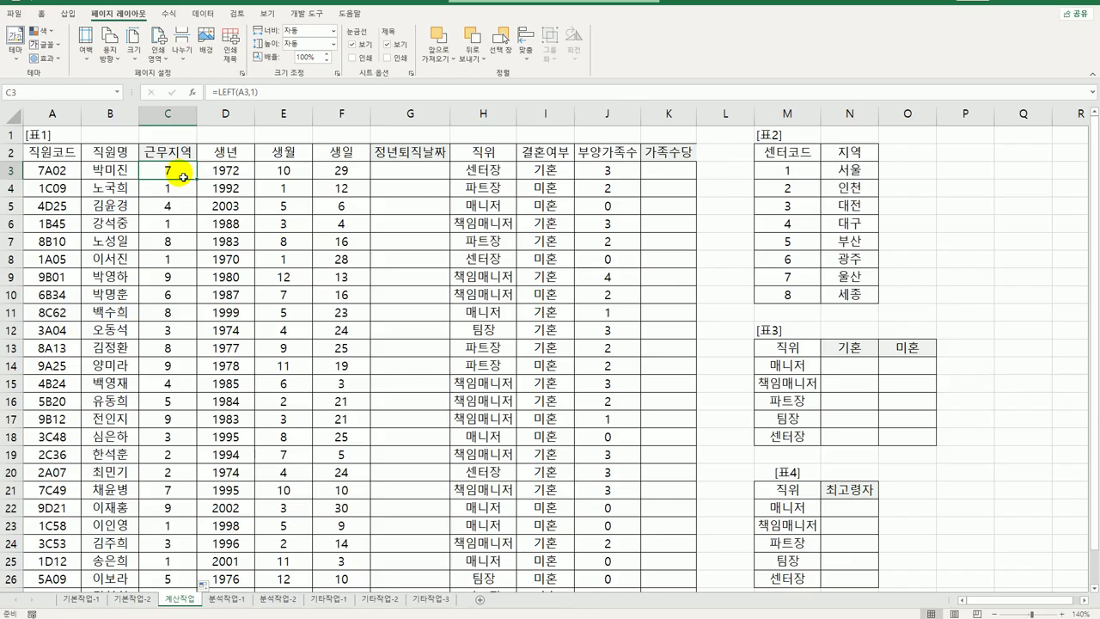
drag(787, 171, 798, 293)
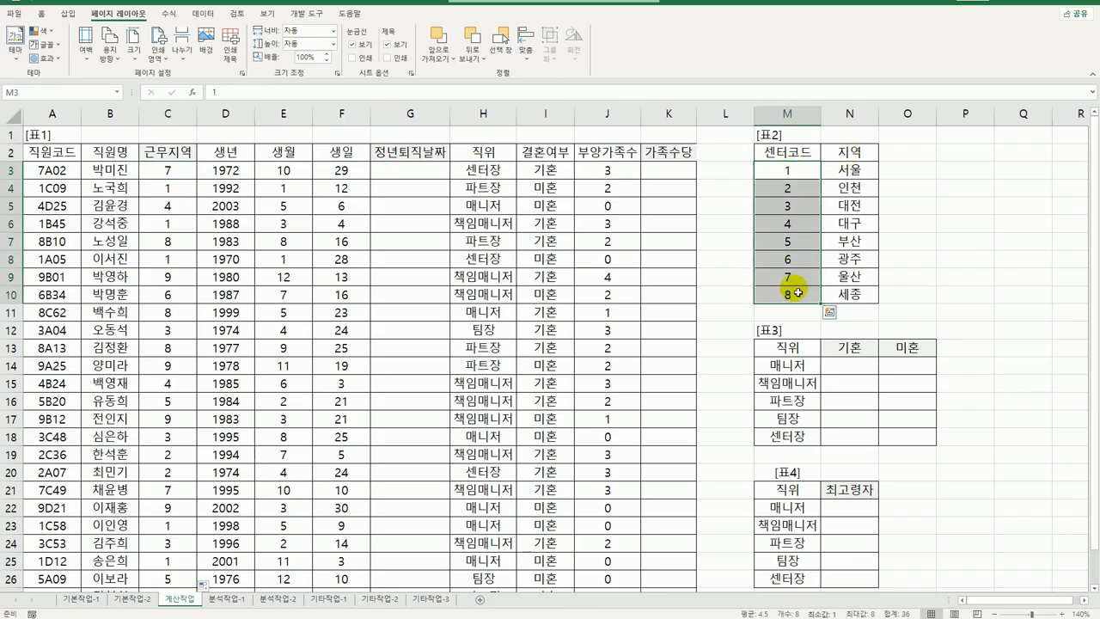
click(787, 275)
Extend C3's formula to =VLOOKUP(LEFT(A3,1),$M$3:$N$10,2,FALSE) and fill it down the 근무지역 column.
click(184, 175)
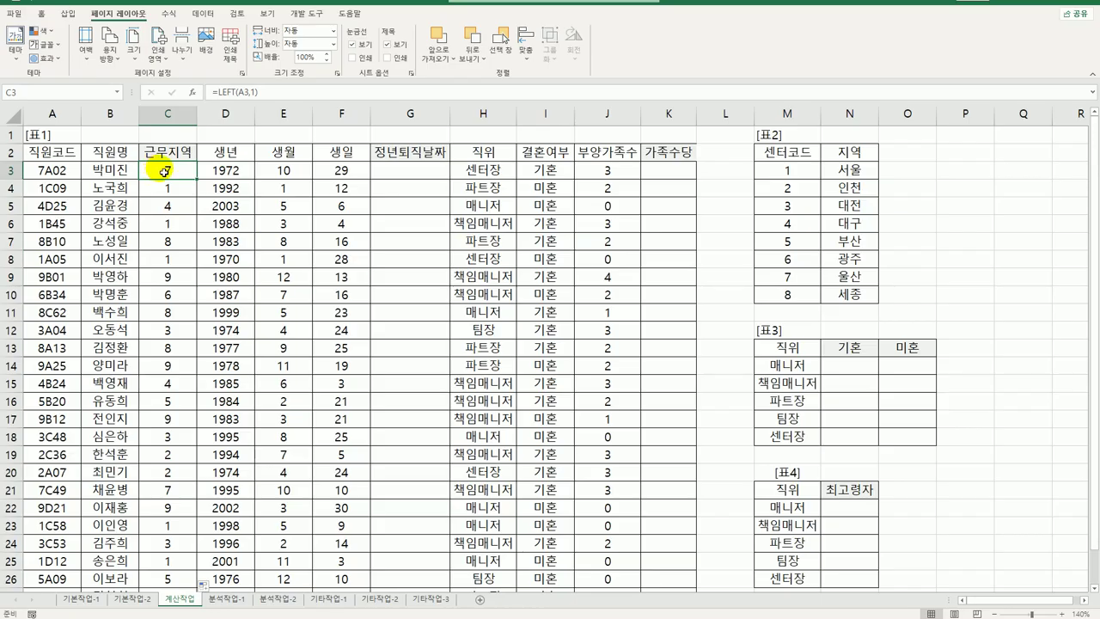
double_click(164, 171)
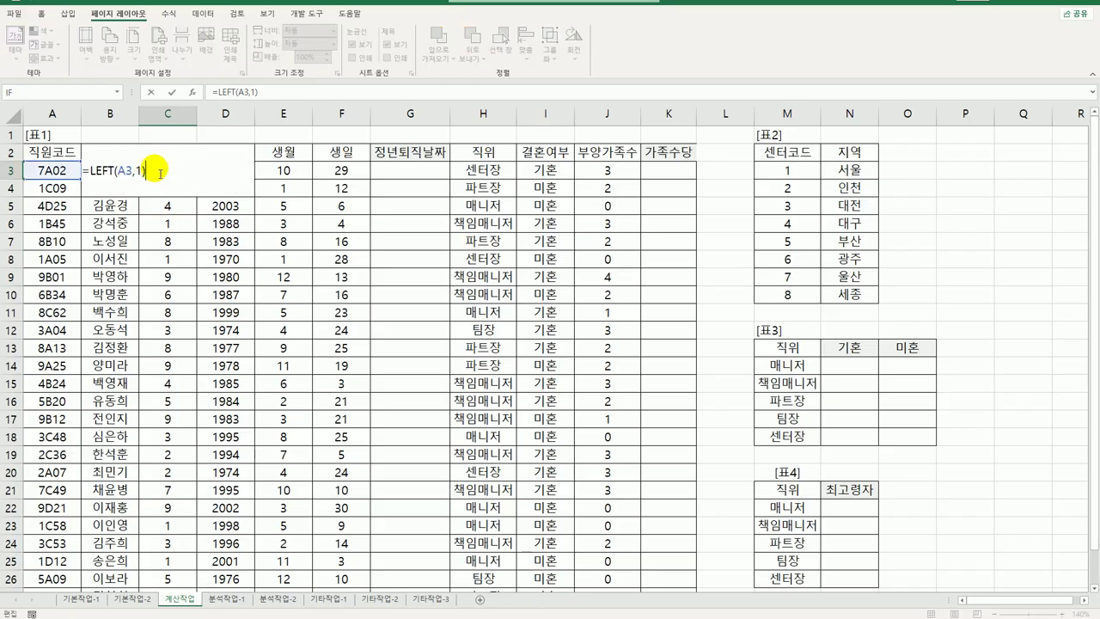
click(98, 171)
text(VLOOKUP()
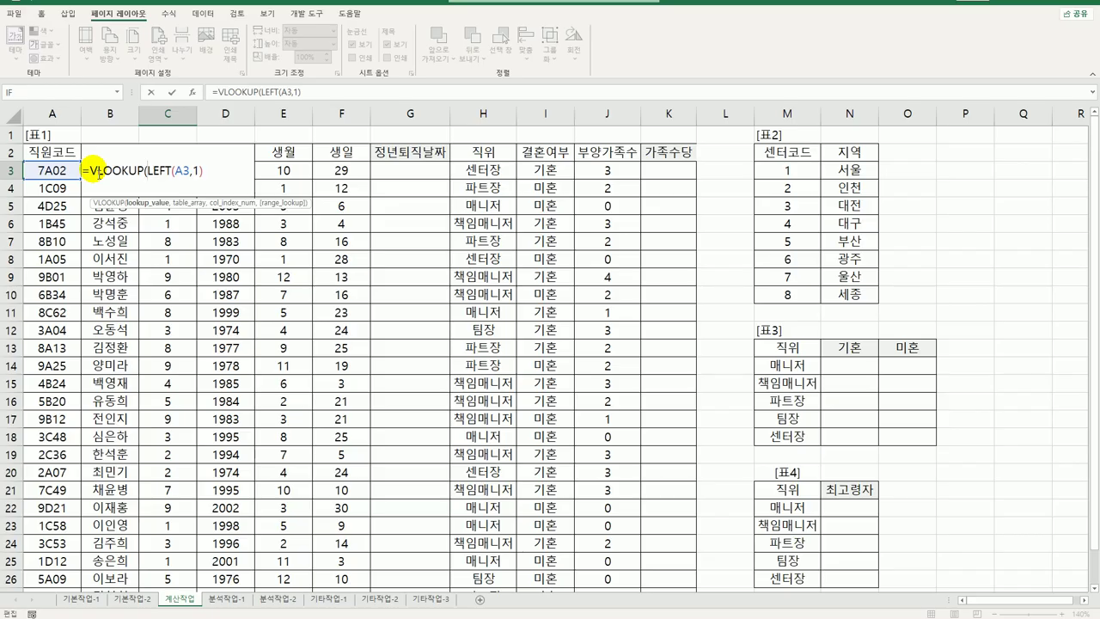
click(217, 176)
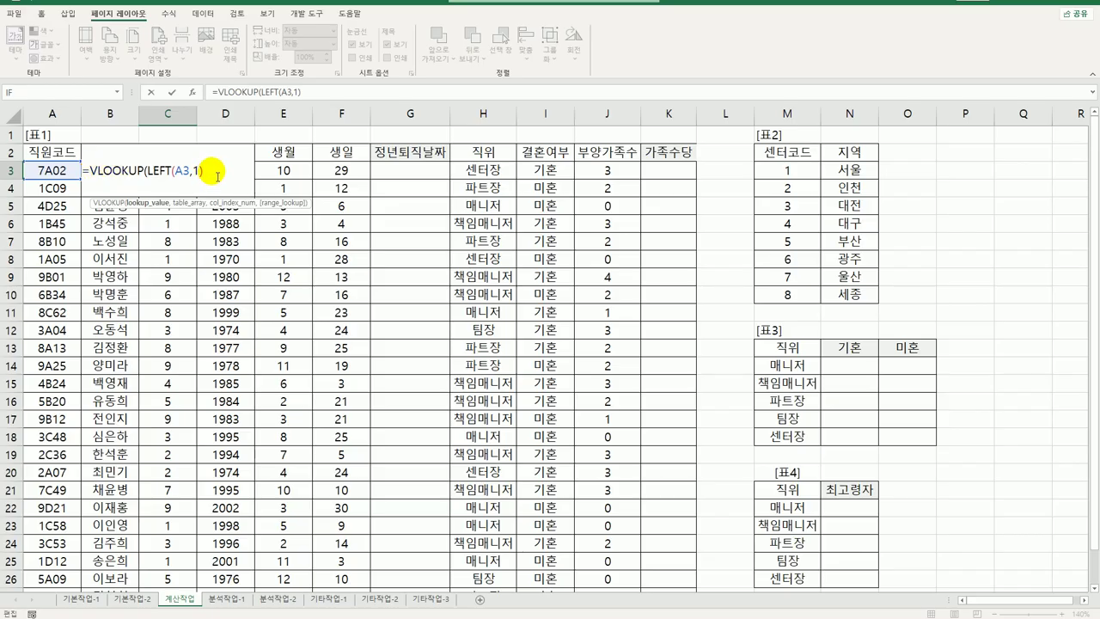
text(,)
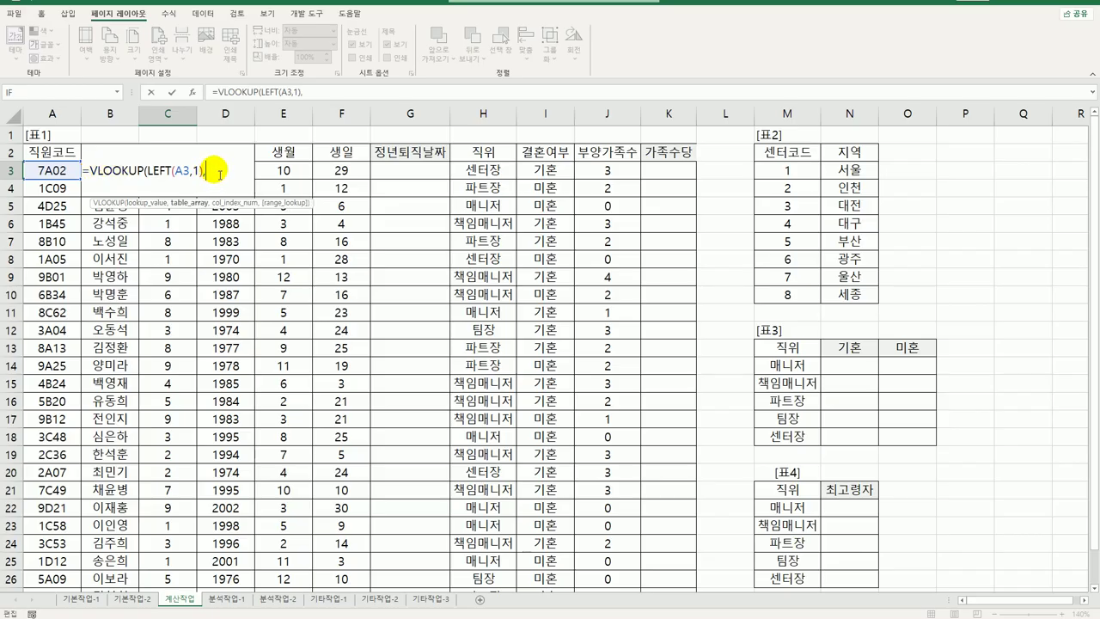
drag(784, 170, 831, 296)
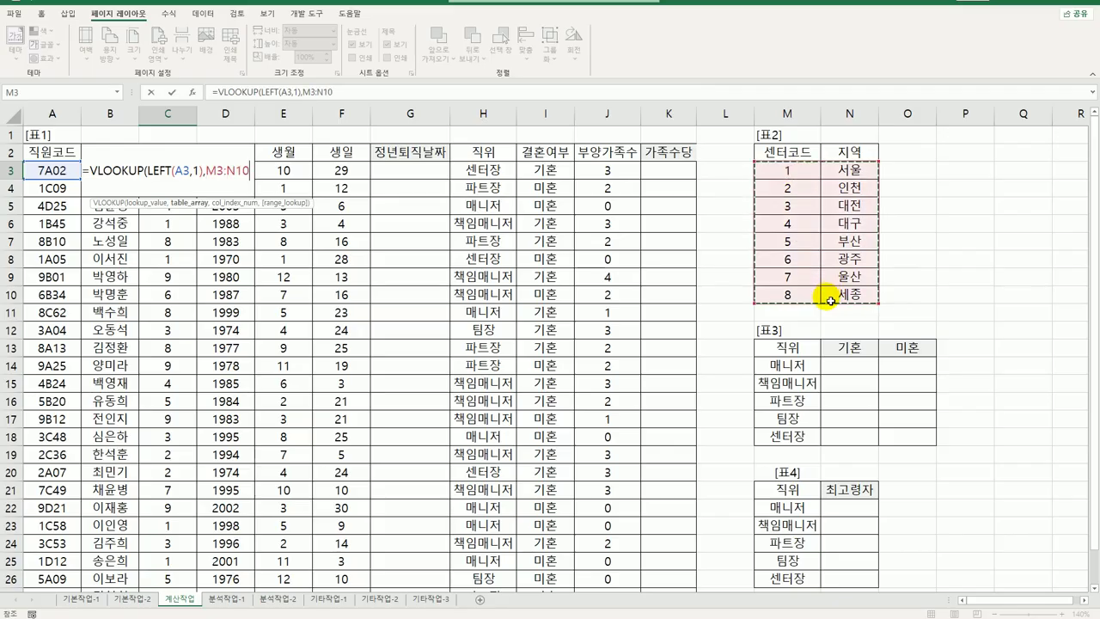
key(F4)
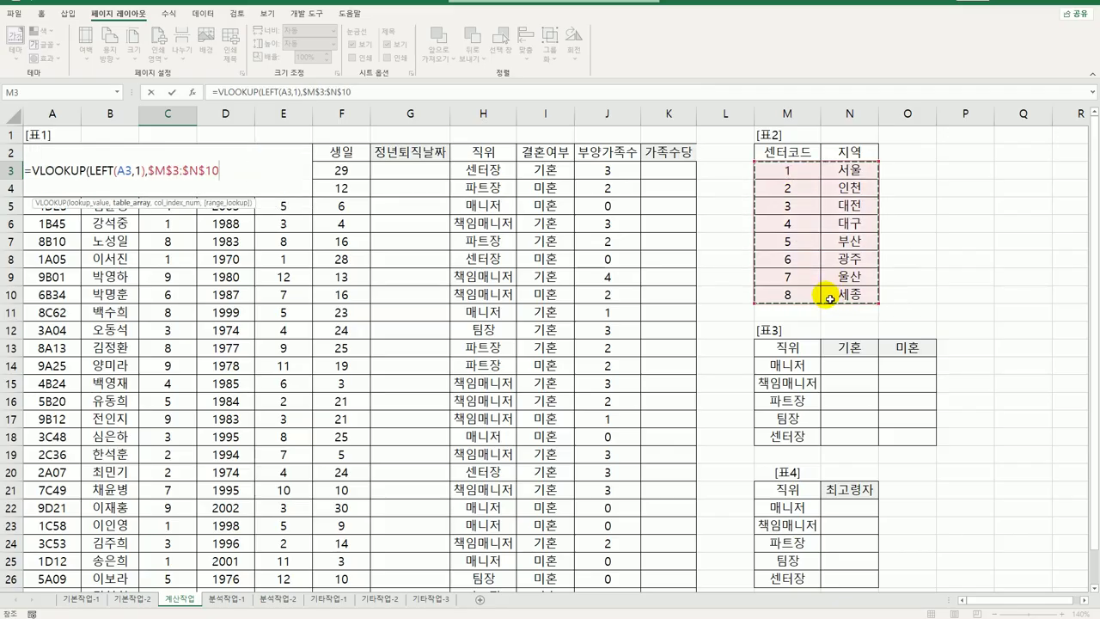
text(,)
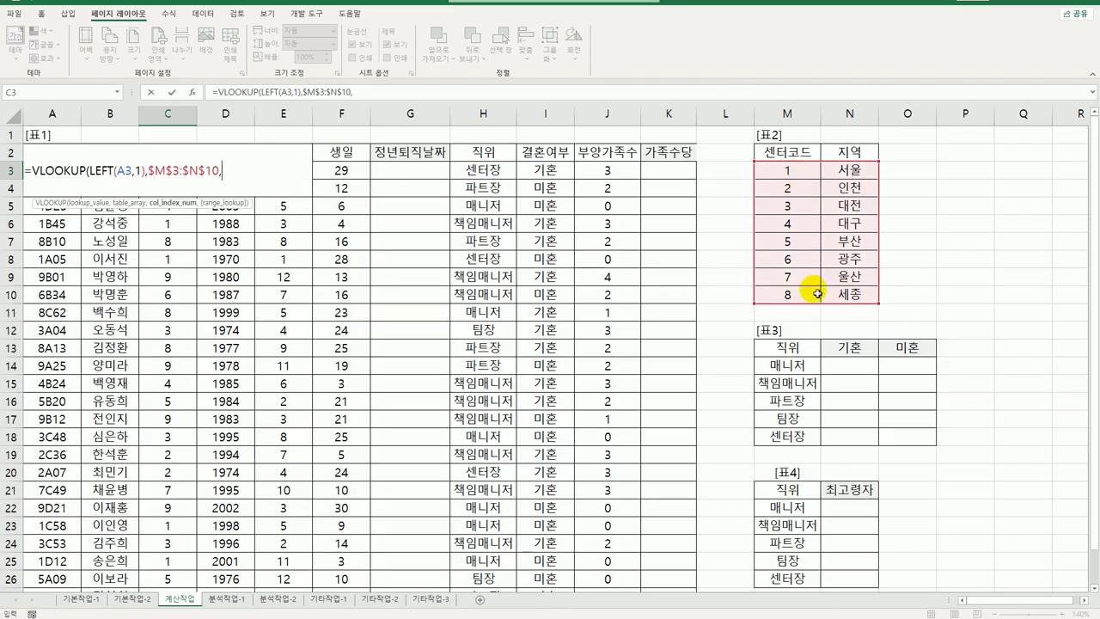
text(2,)
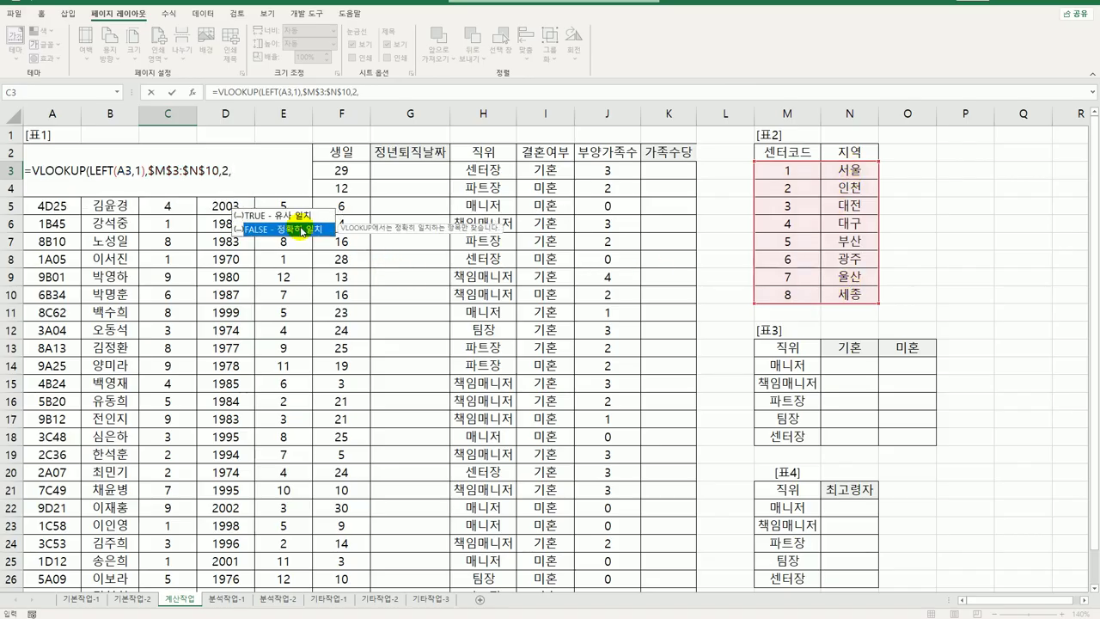
double_click(304, 229)
key(Return)
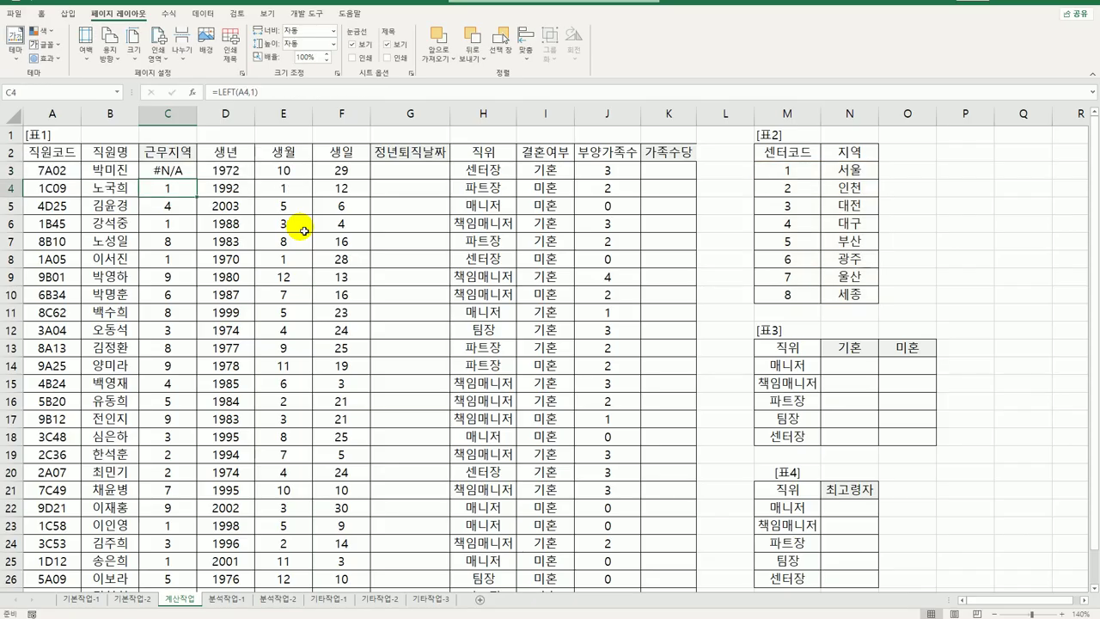
click(189, 172)
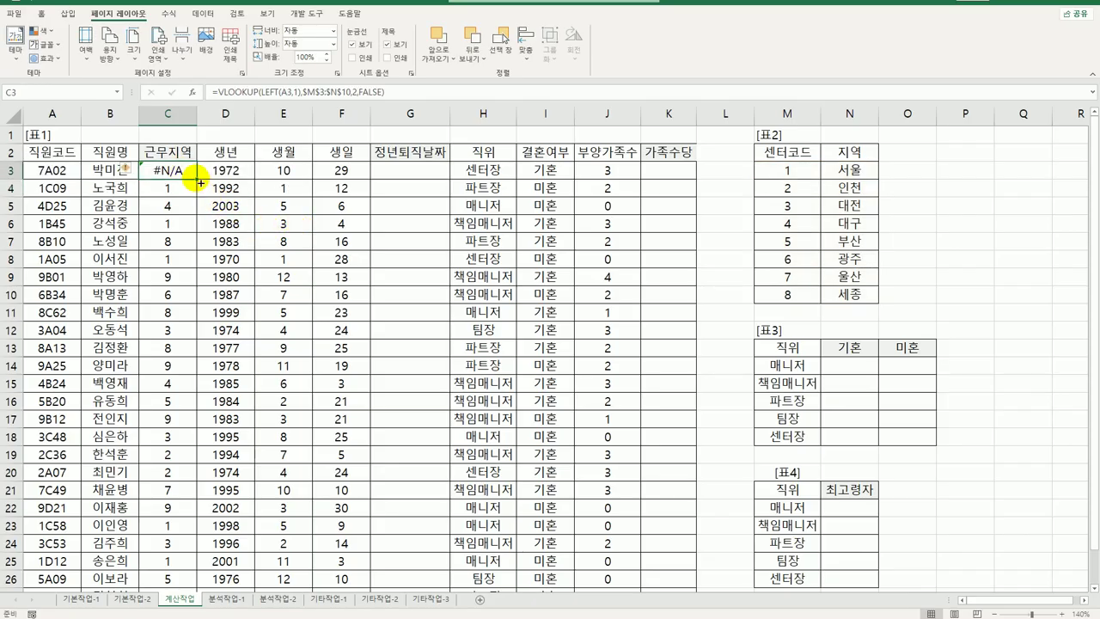
double_click(197, 178)
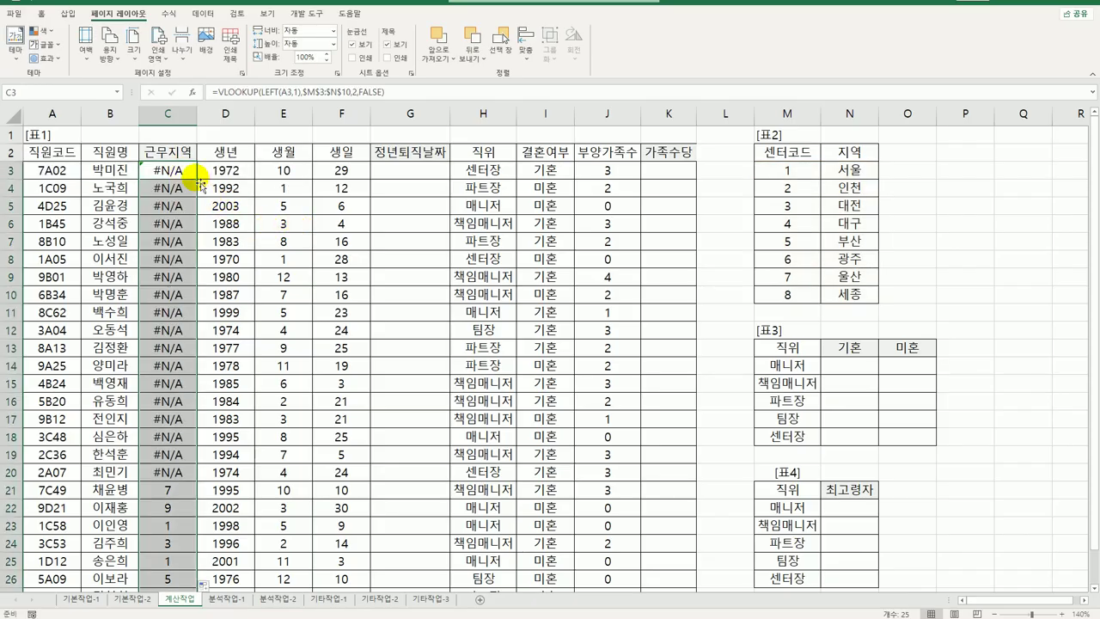
Multiply the lookup value in C3 by 1, making it LEFT(A3,1)*1, and refill the 근무지역 column.
double_click(183, 172)
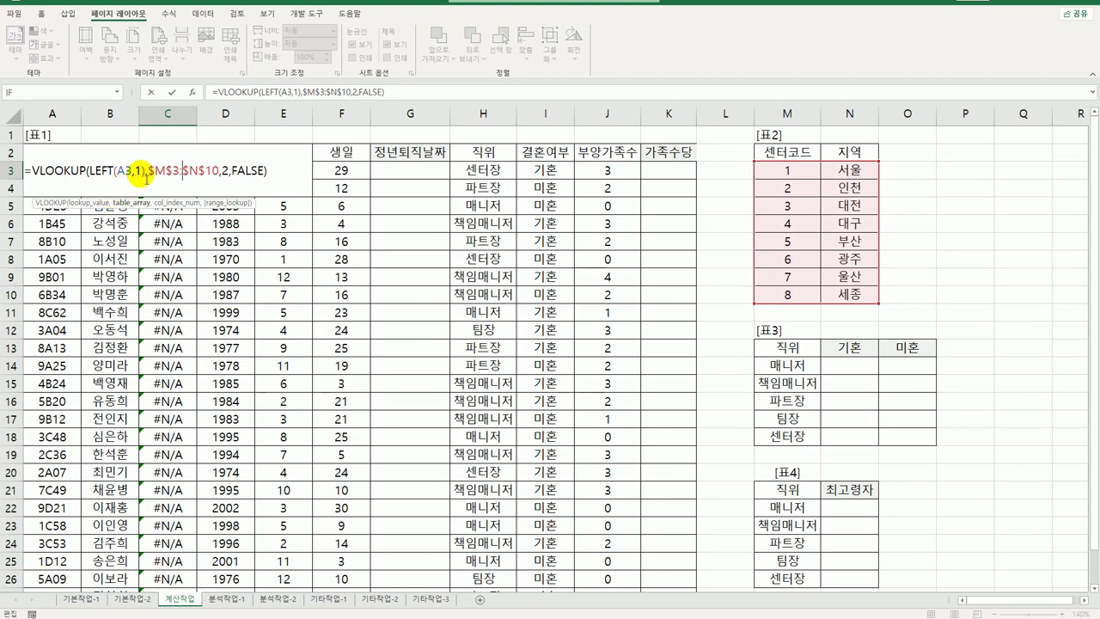
key(Left)
key(Left)
key(Left)
key(Left)
key(Left)
key(Left)
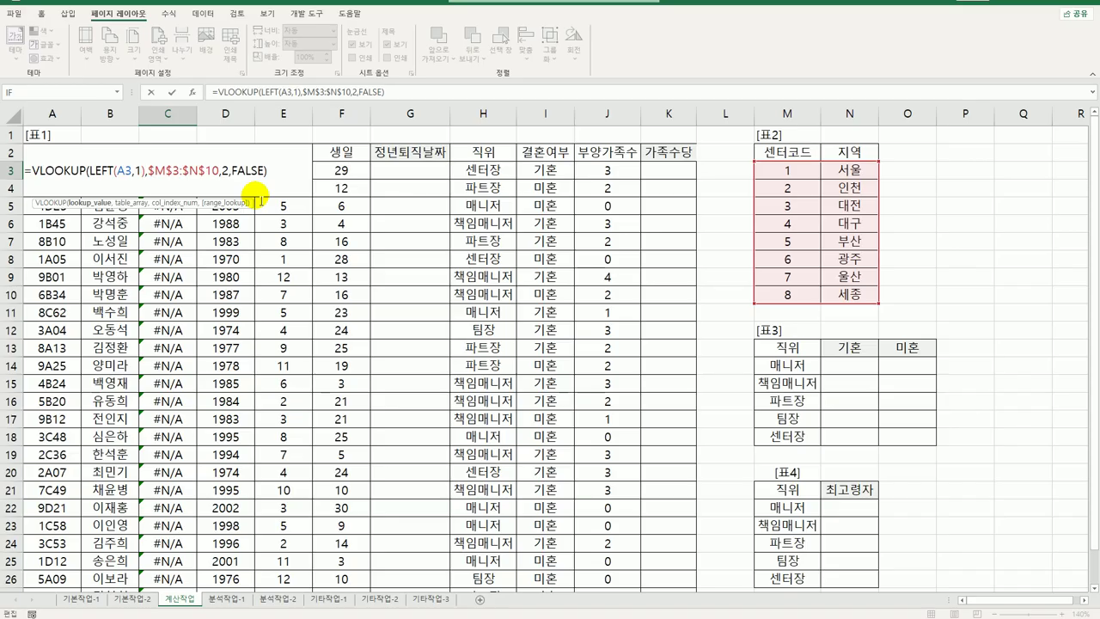
text(*)
key(BackSpace)
key(Return)
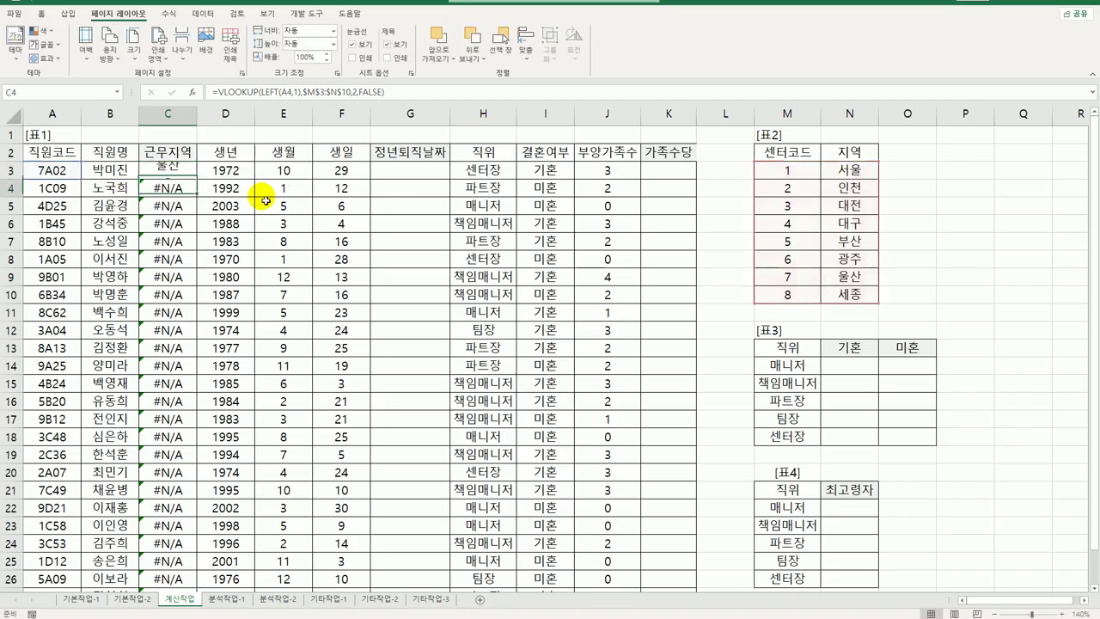
click(176, 172)
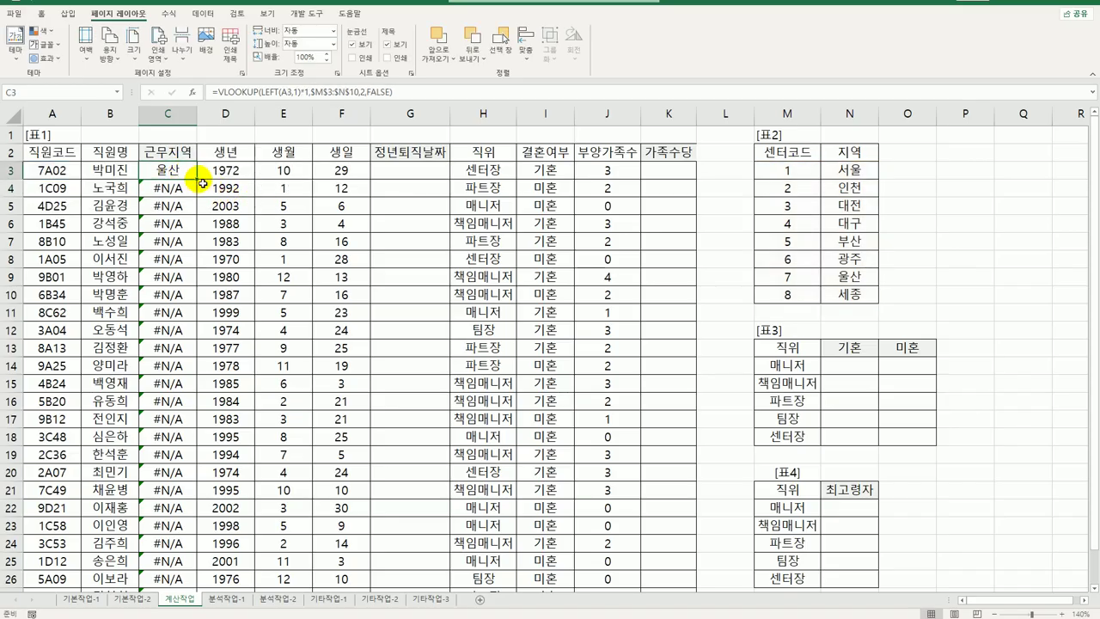
double_click(196, 180)
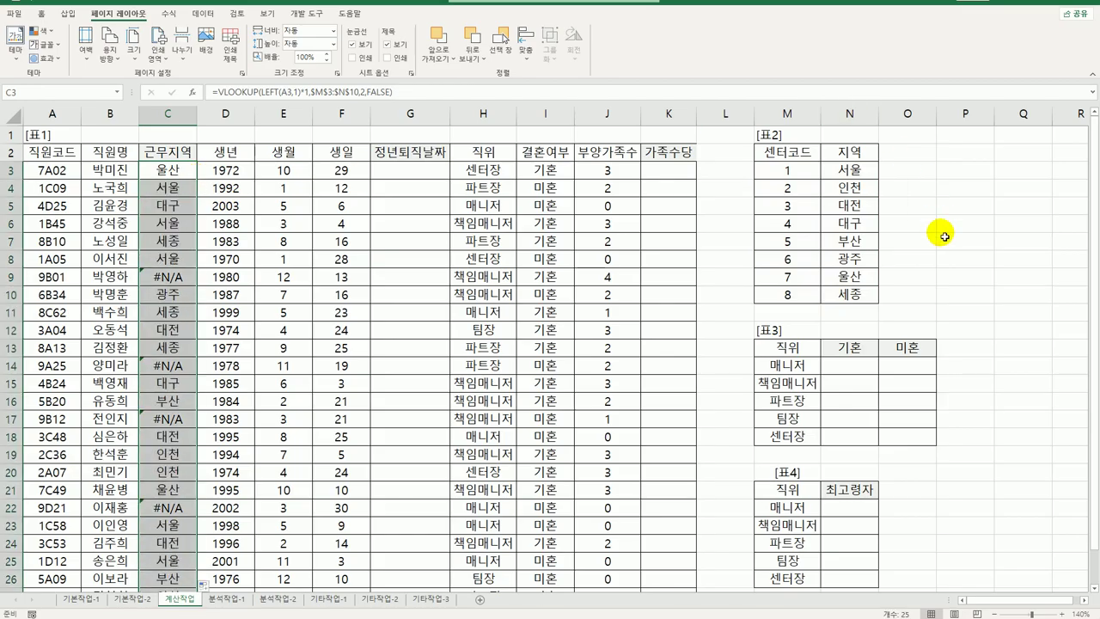
Begin wrapping C3's VLOOKUP formula in the 근무지역 column with IFERROR.
click(172, 177)
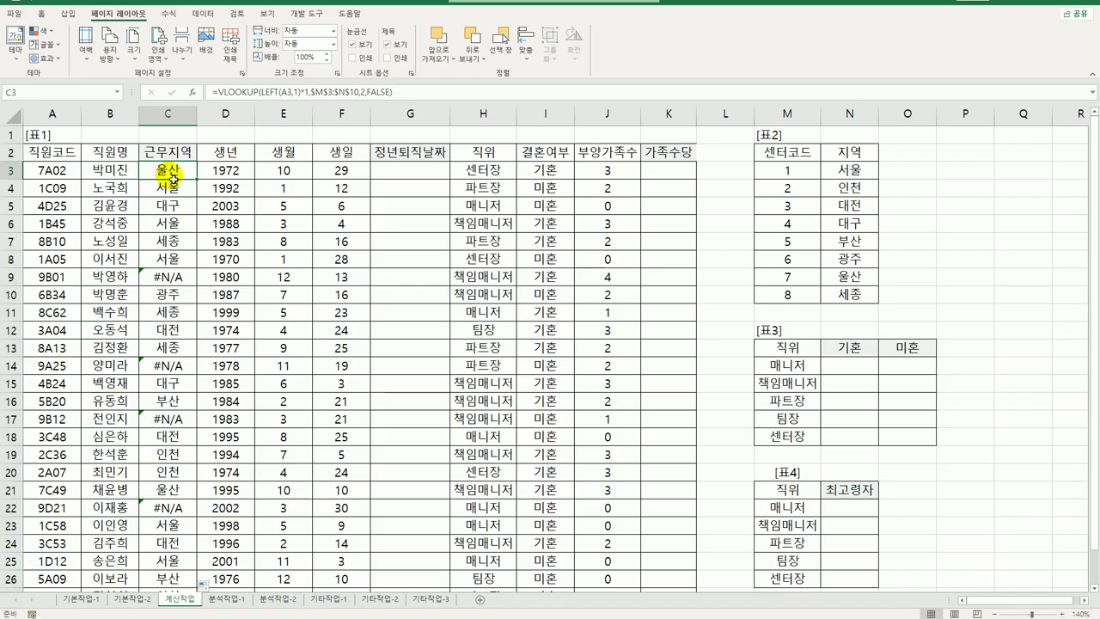
double_click(170, 177)
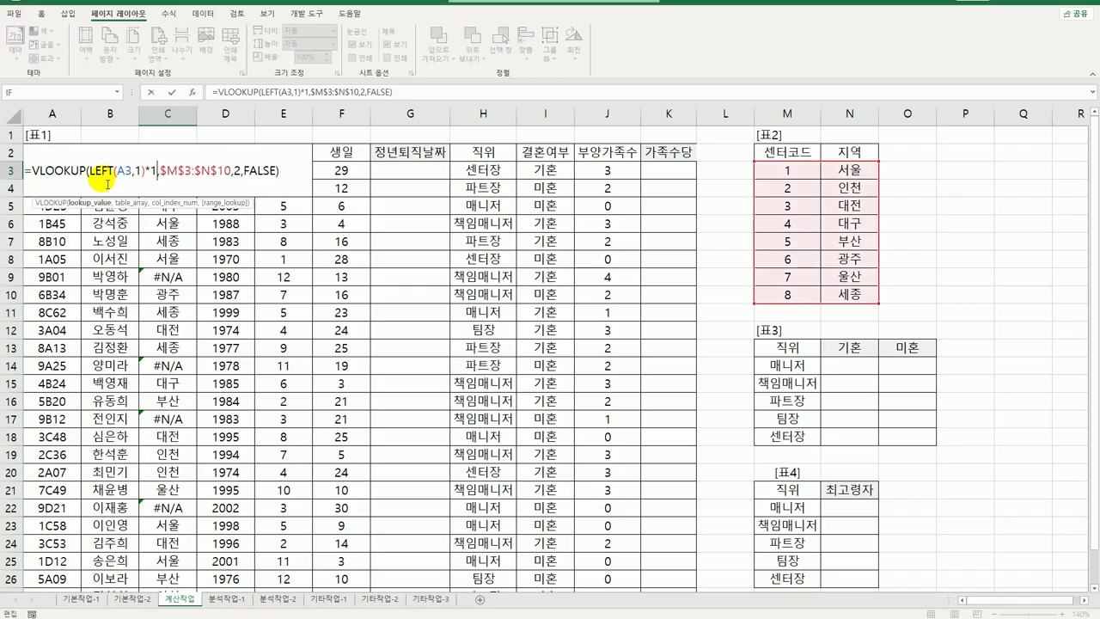
click(34, 172)
text(if)
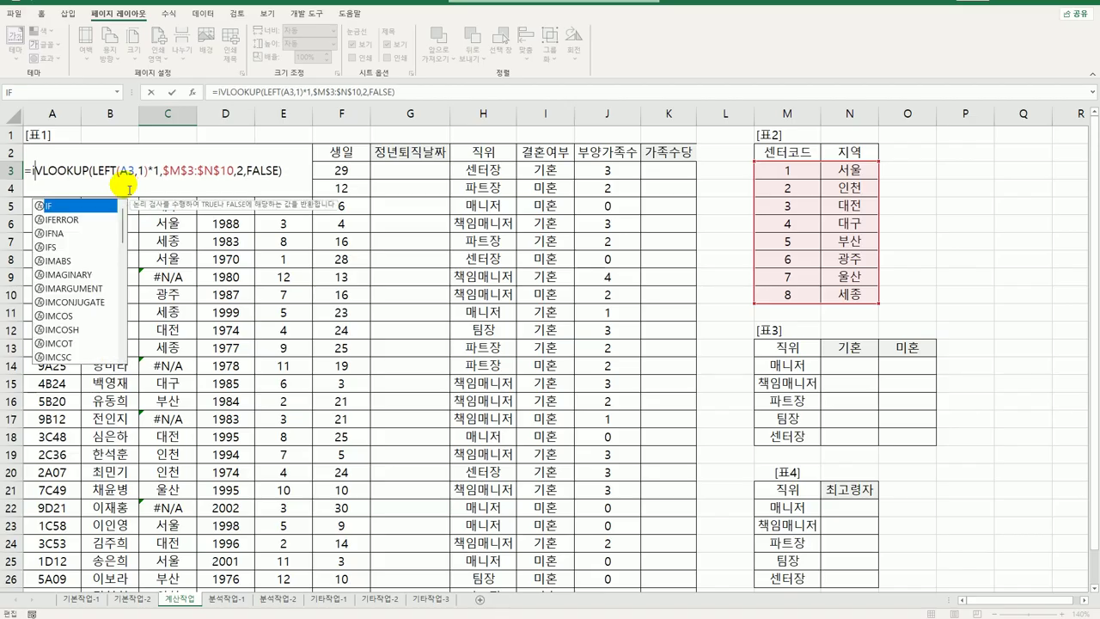
key(Down)
key(Tab)
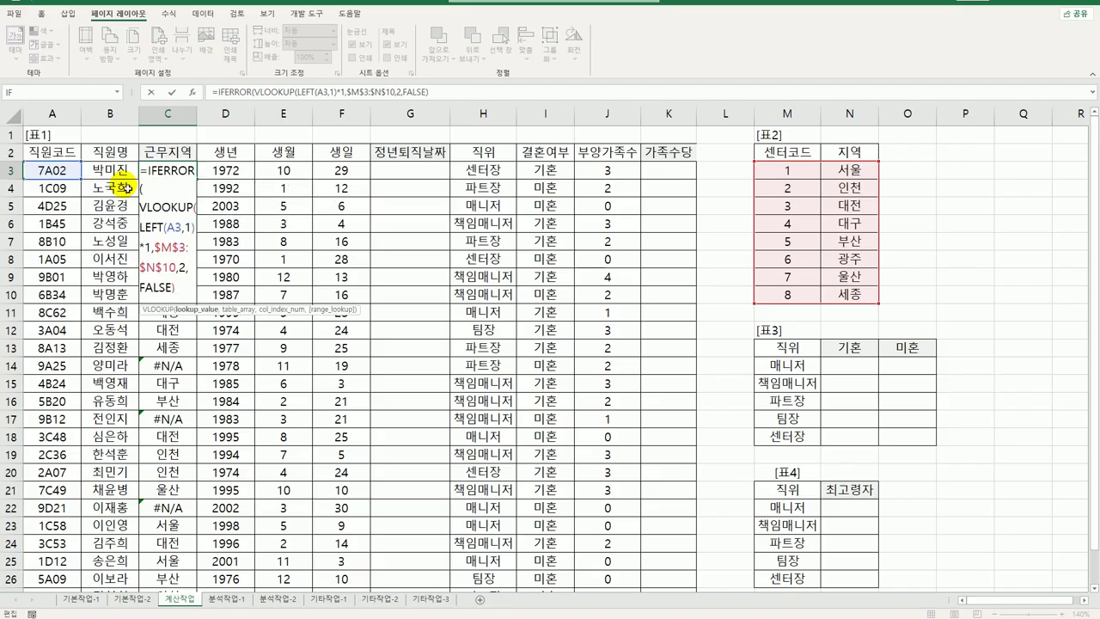
text(,)
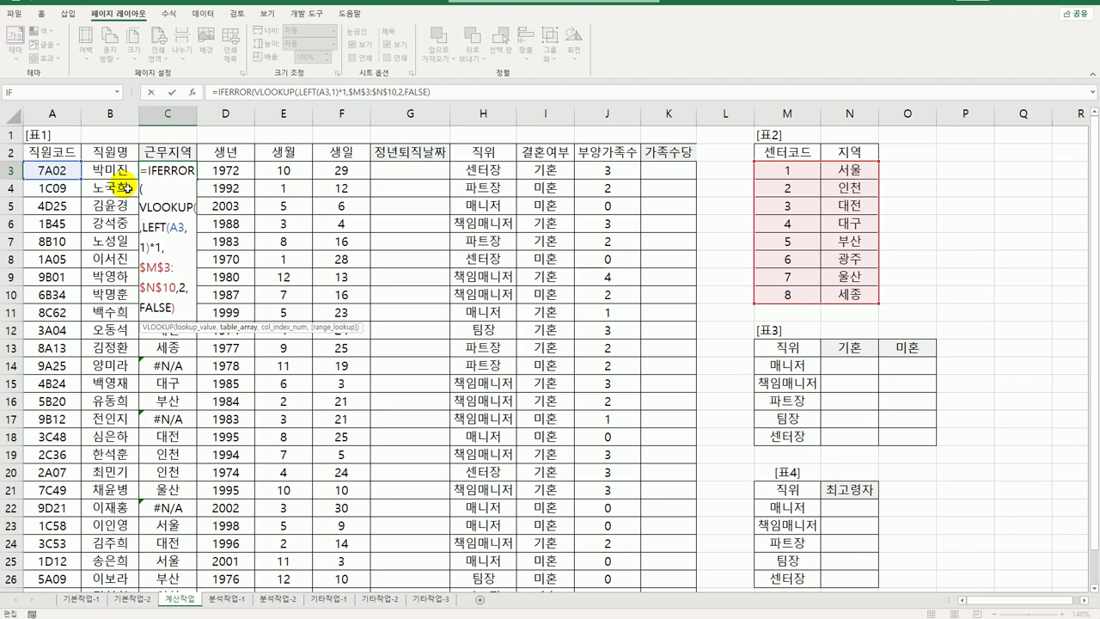
key(BackSpace)
Add "해당없음" as the IFERROR fallback value in C3 and refill the 근무지역 column.
click(196, 285)
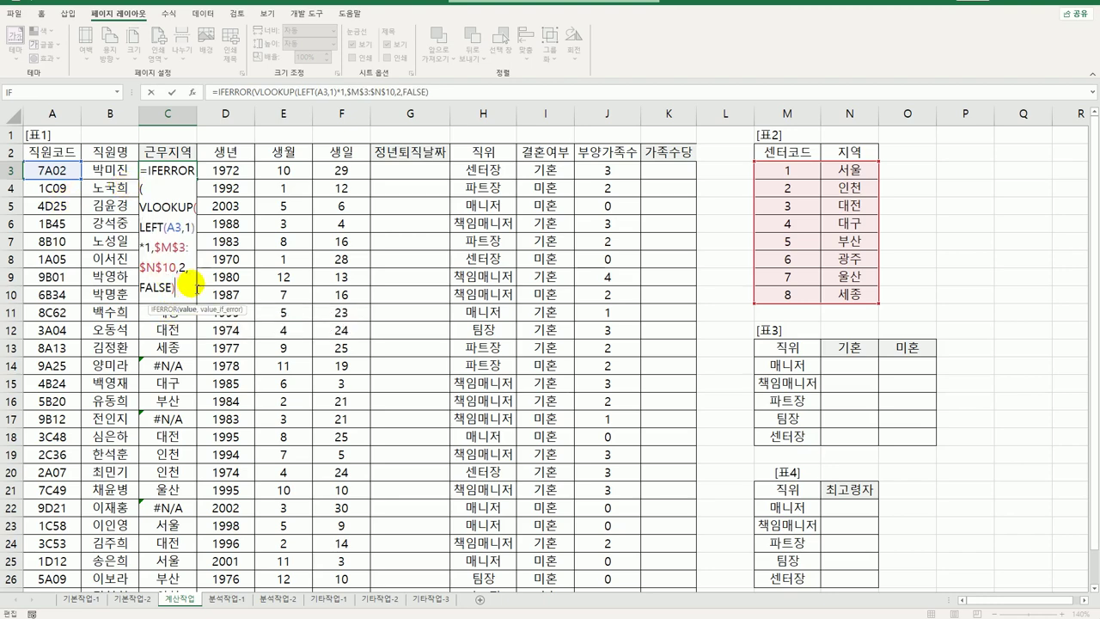
text(,"핻)
text(당없음)
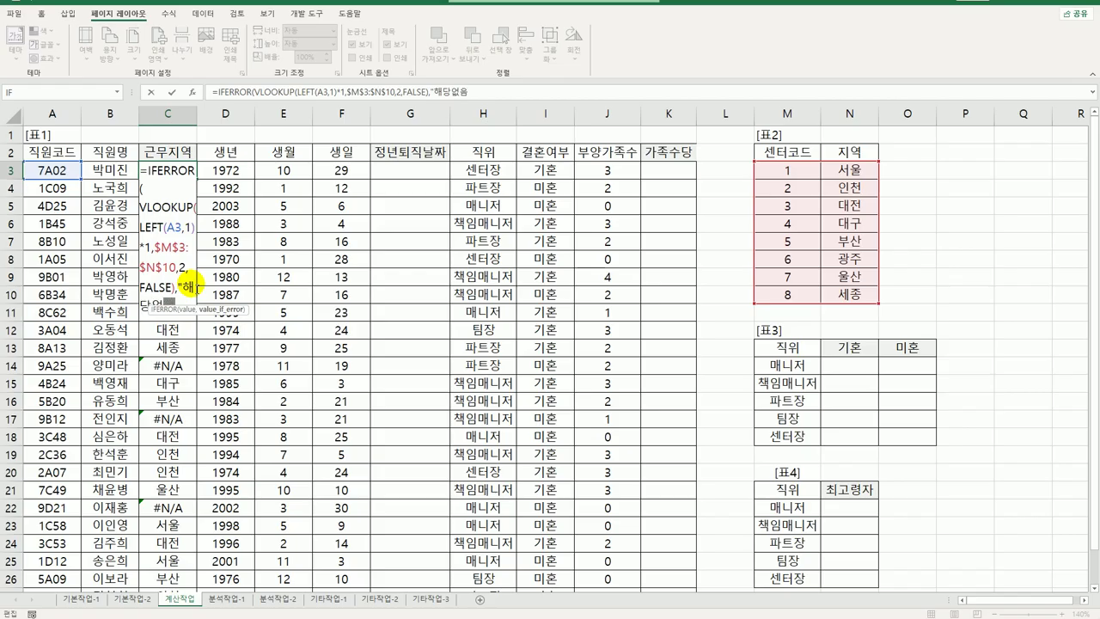
text("))
key(Return)
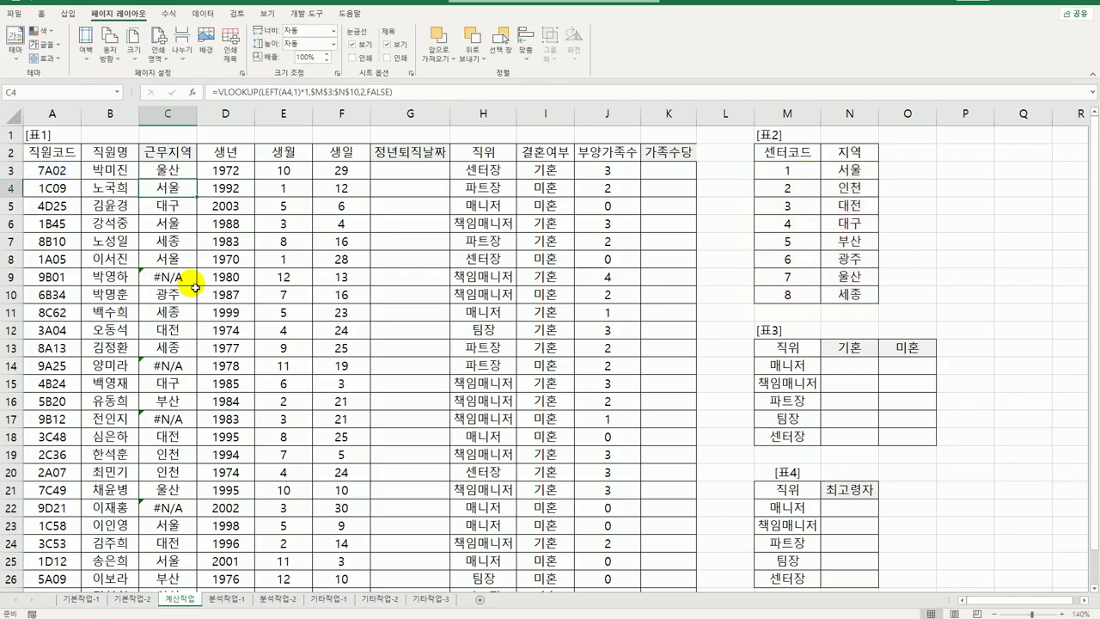
click(195, 177)
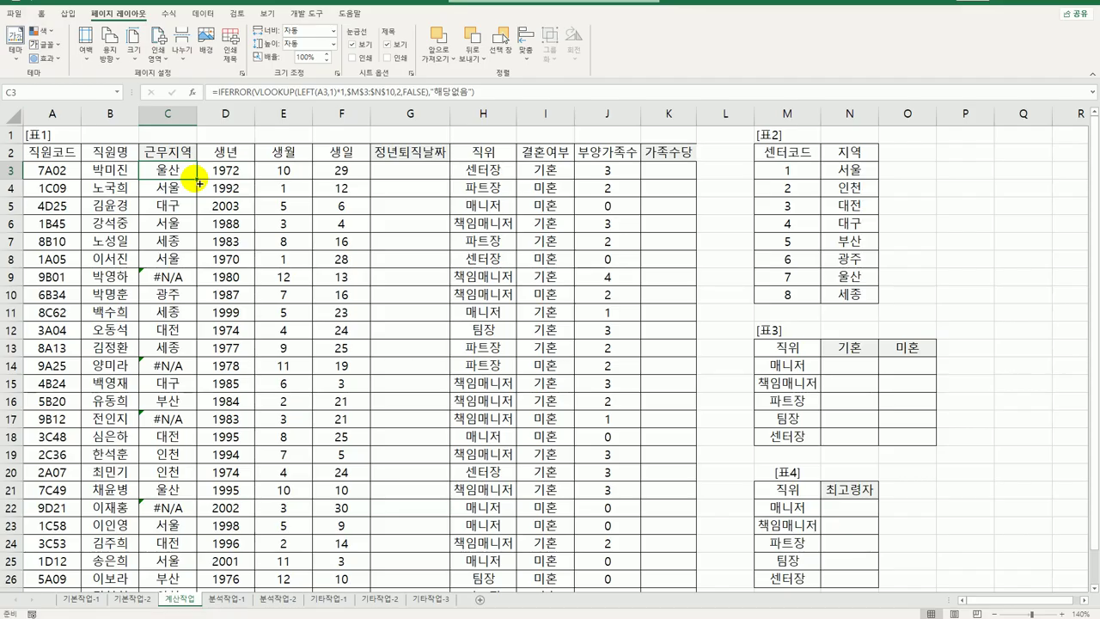
double_click(200, 183)
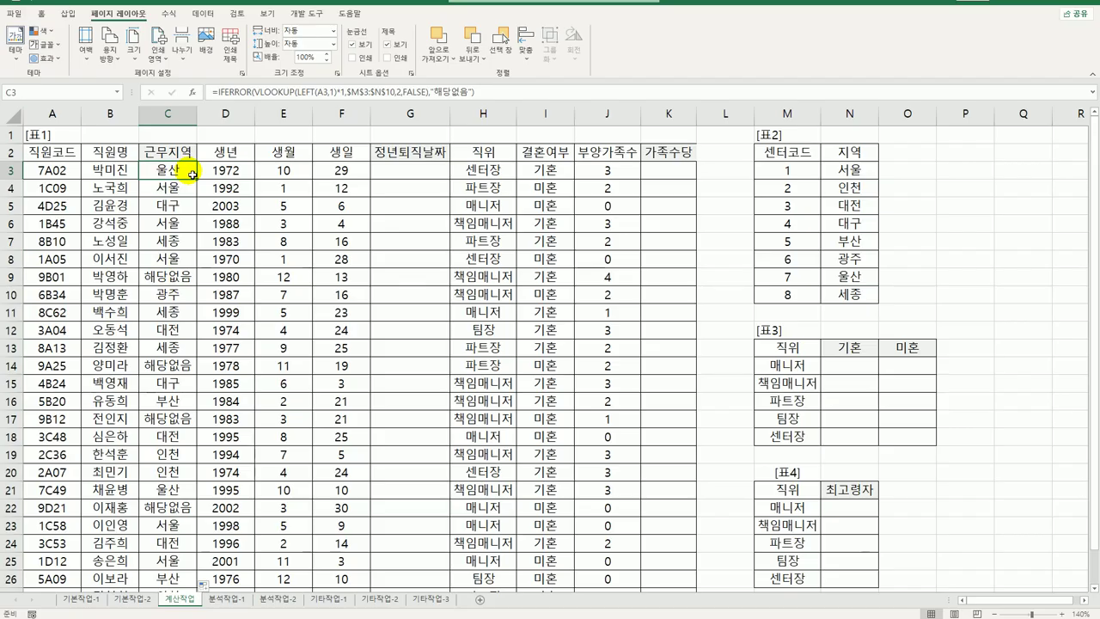
Start the 정년퇴직날짜 formula in G3 as =IF(E3>=6, testing the birth month.
click(404, 171)
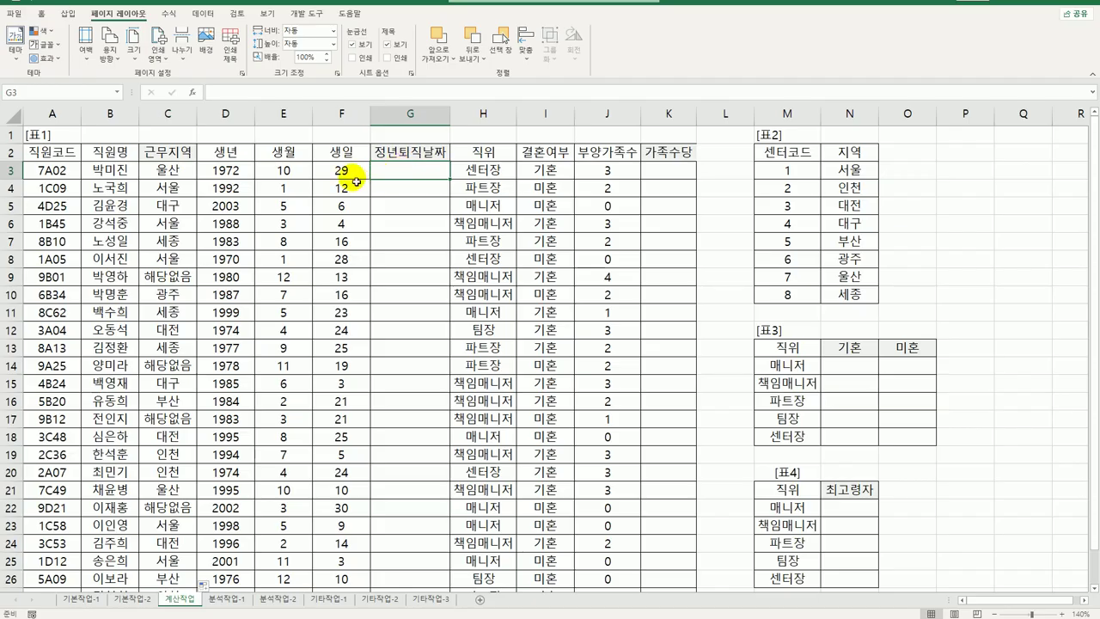
click(296, 176)
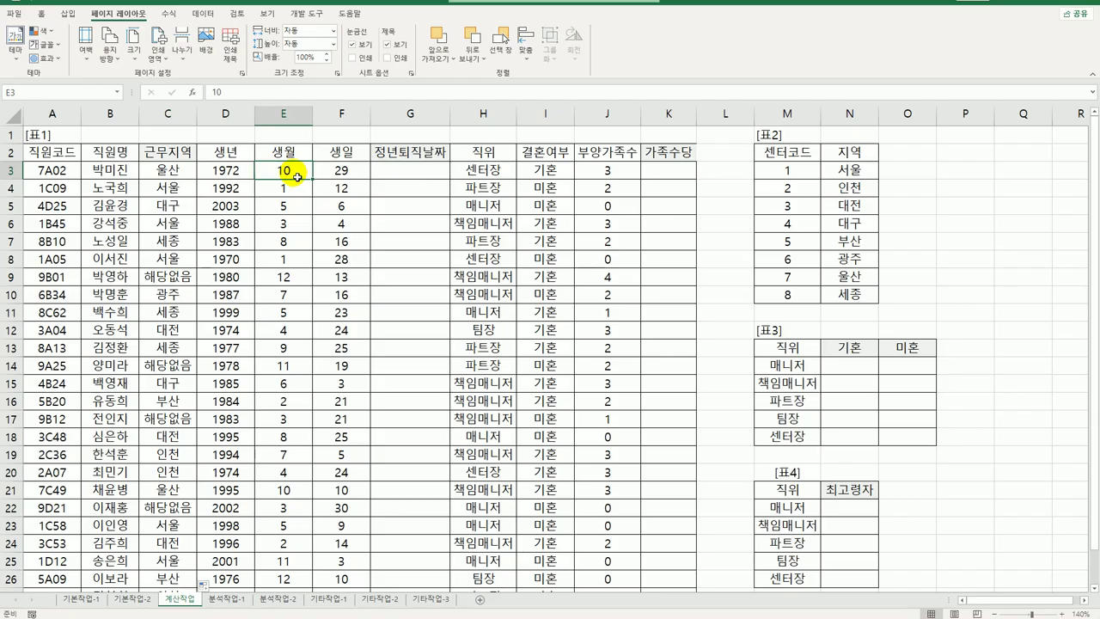
click(244, 174)
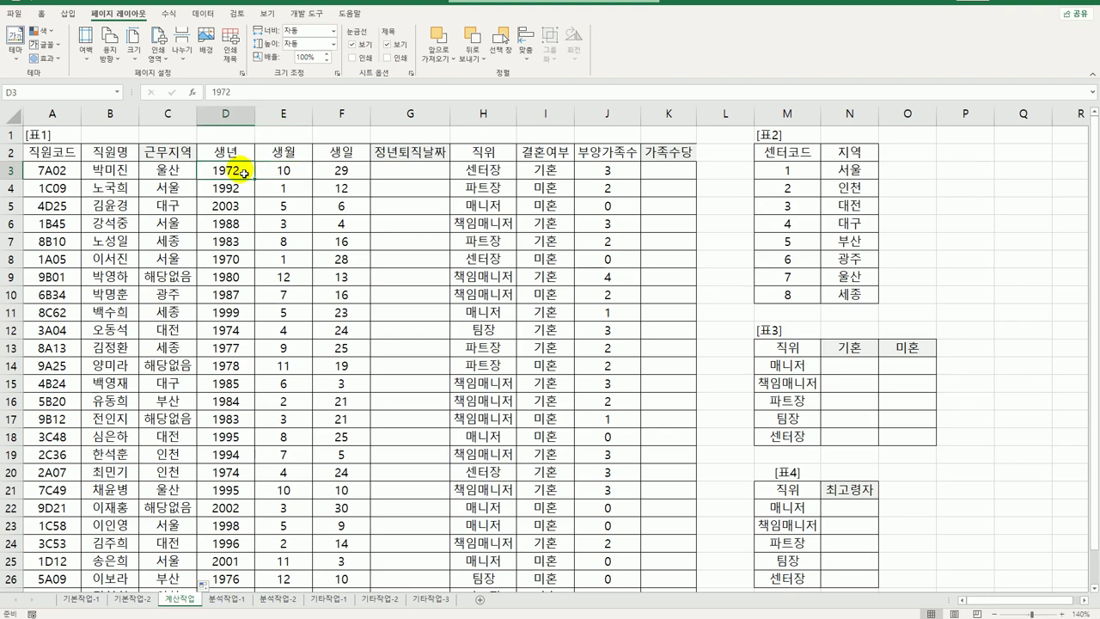
click(396, 182)
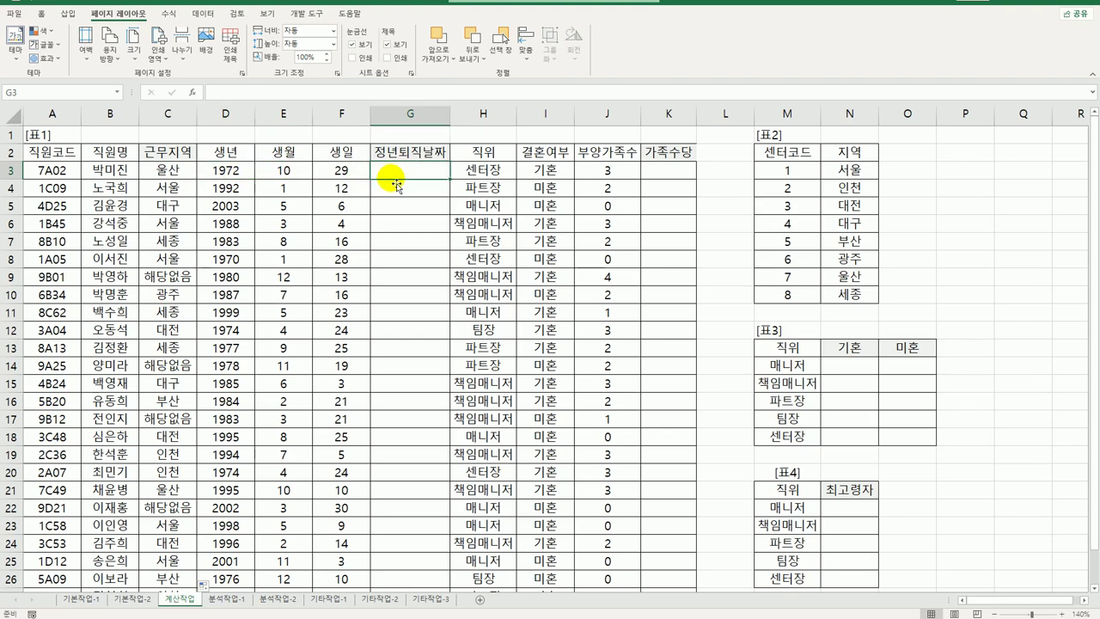
text(=)
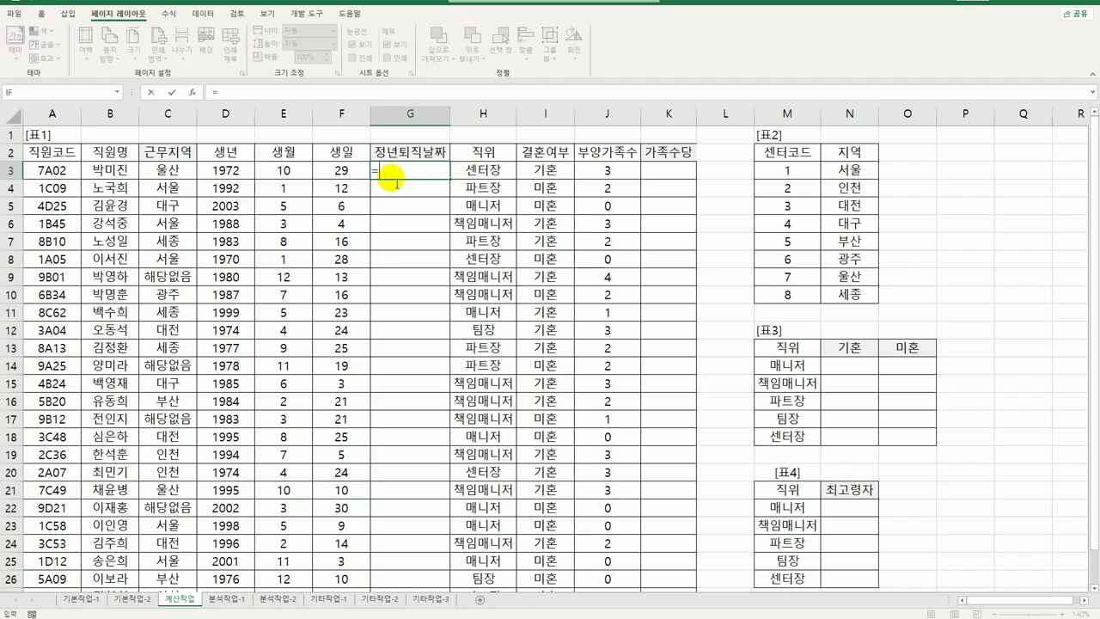
text(if()
key(Left)
key(Left)
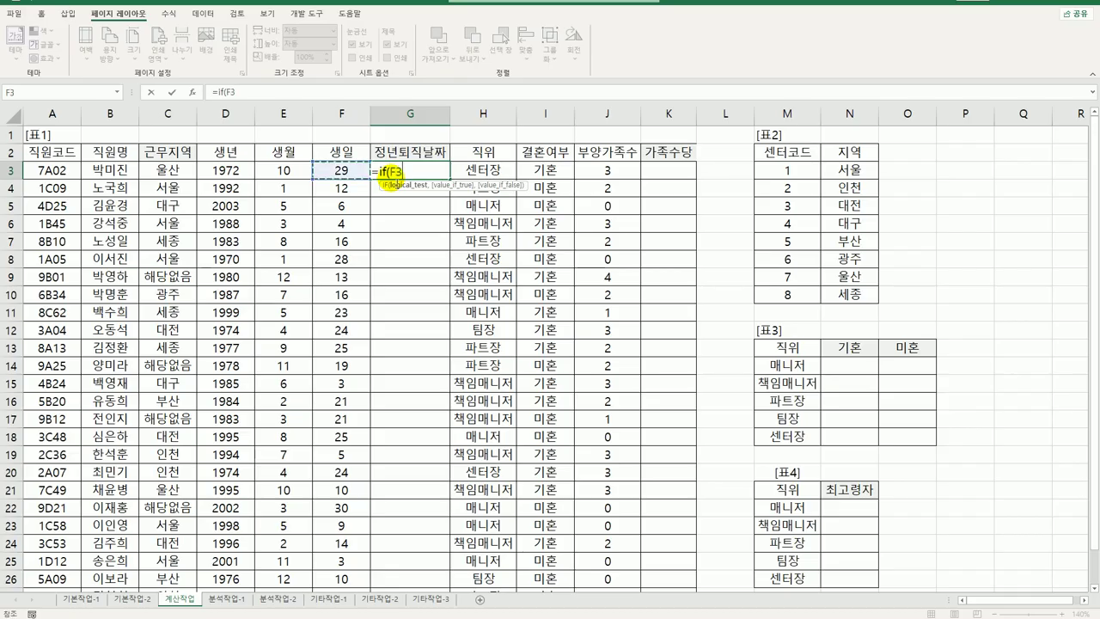
text(>)
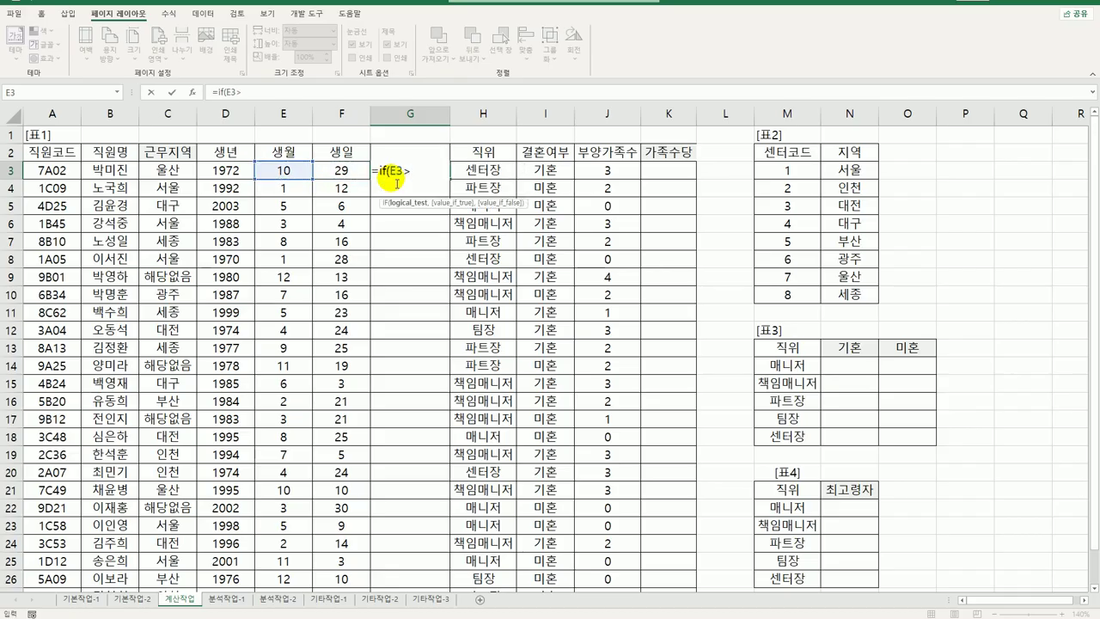
text(=6,)
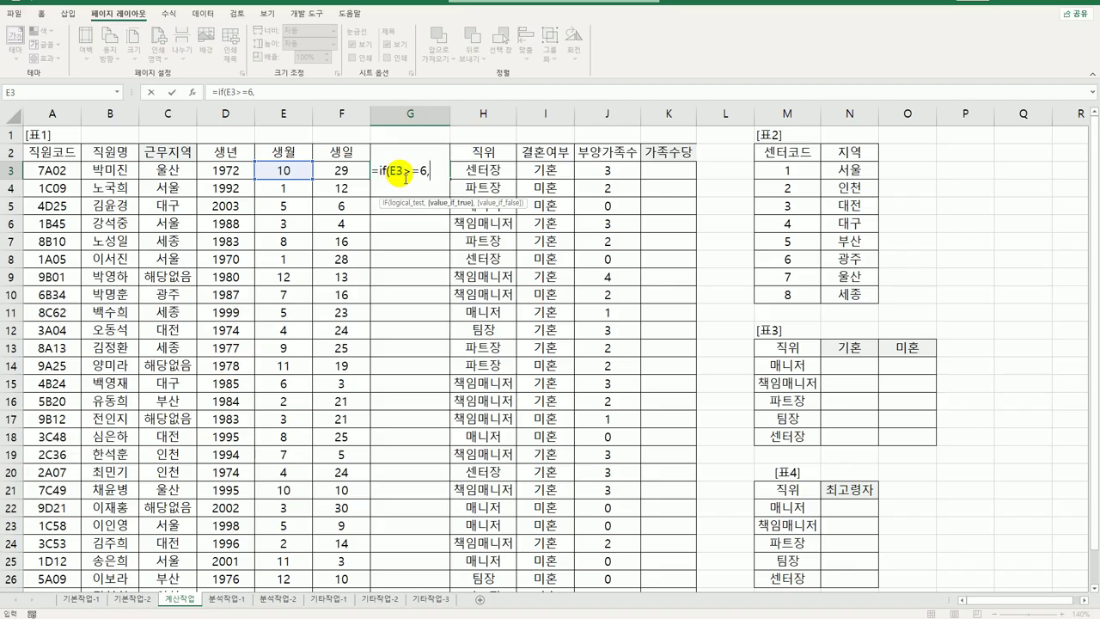
Change G3's condition to E3<=6 and add DATE(D3+60,6,30) as the value if true.
click(411, 175)
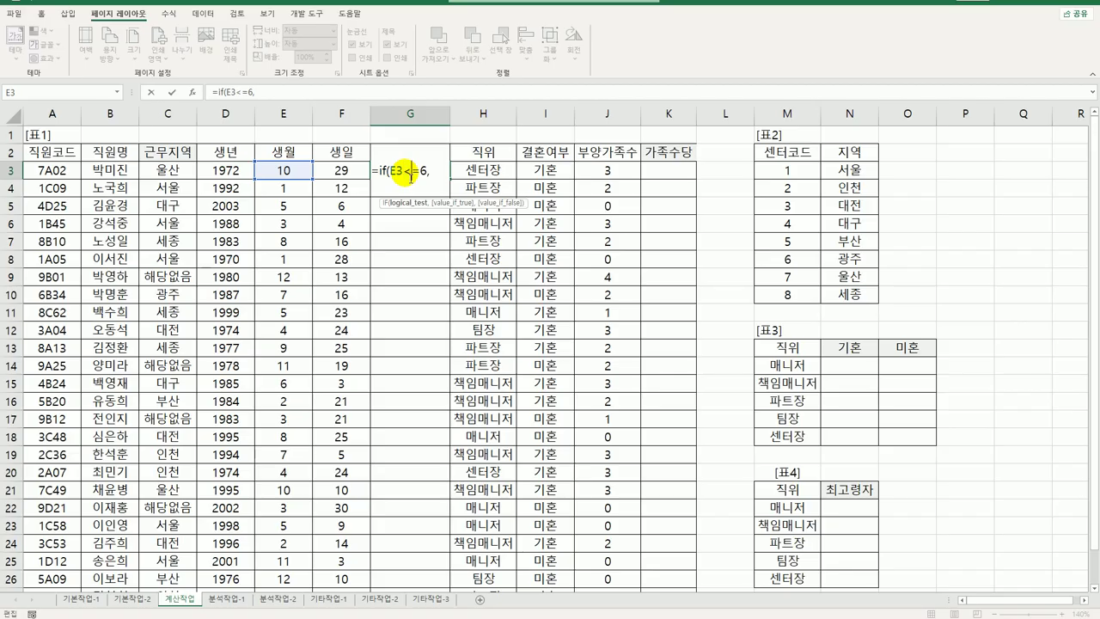
key(BackSpace)
text(<)
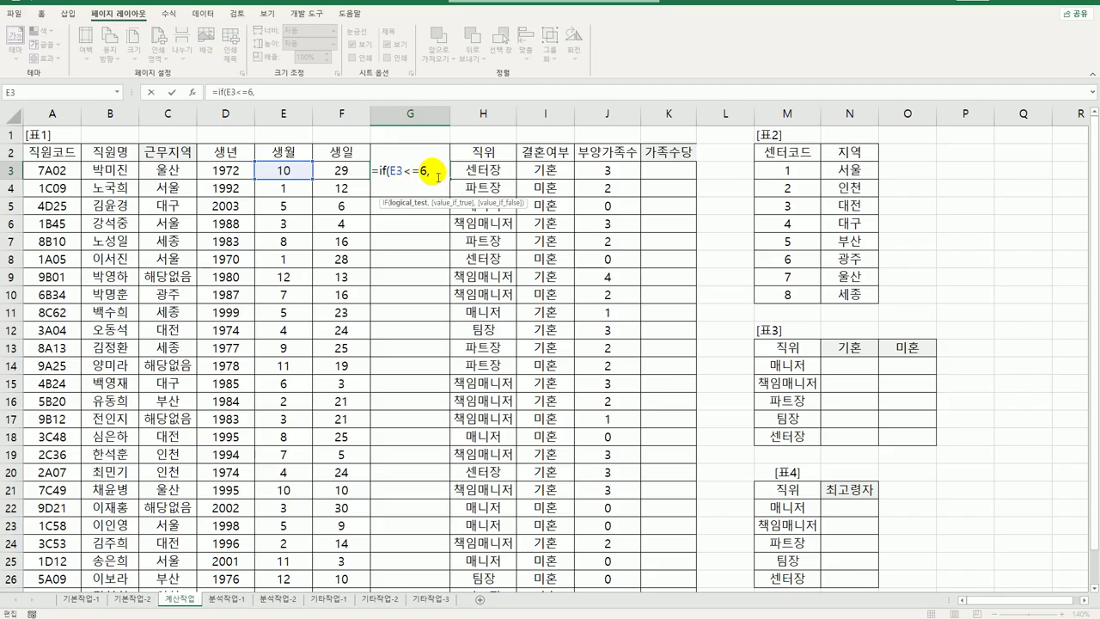
click(429, 171)
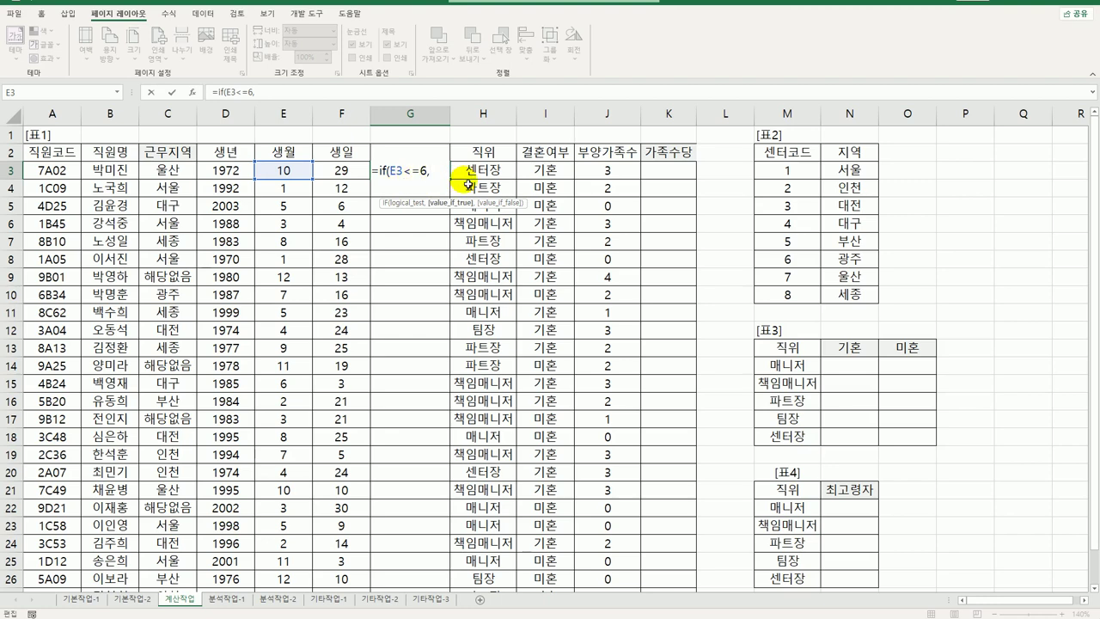
text(date)
key(Tab)
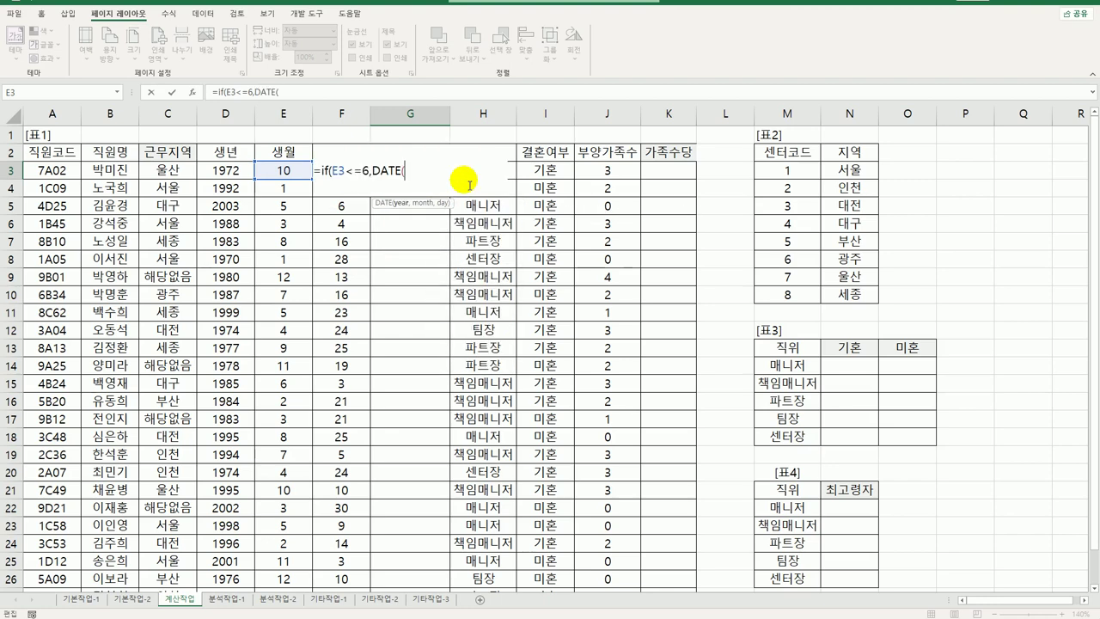
click(249, 176)
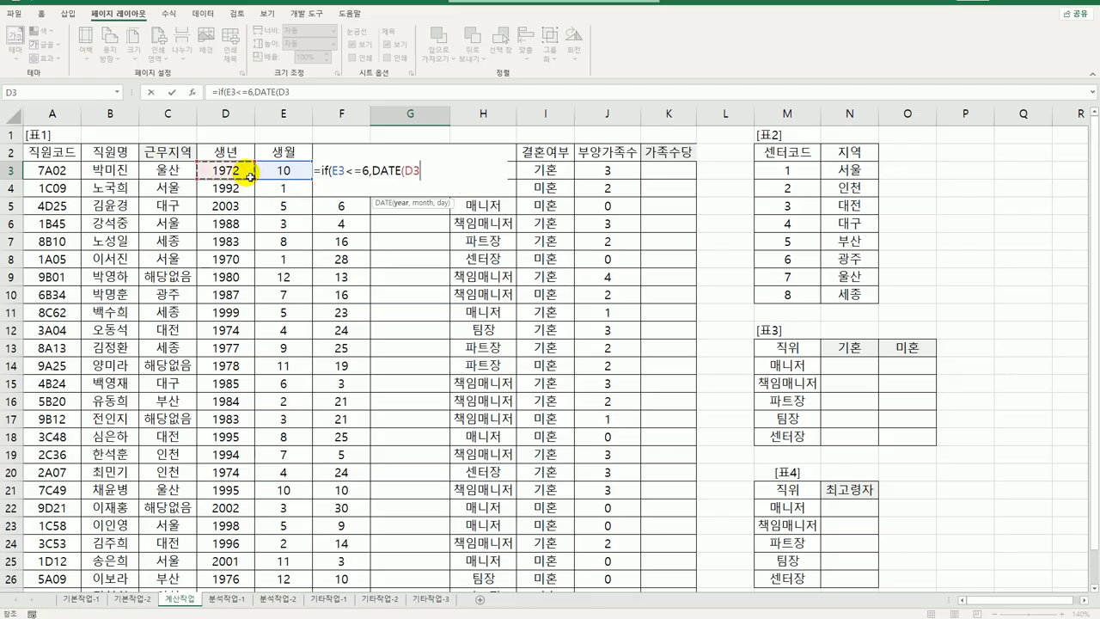
text(+60,)
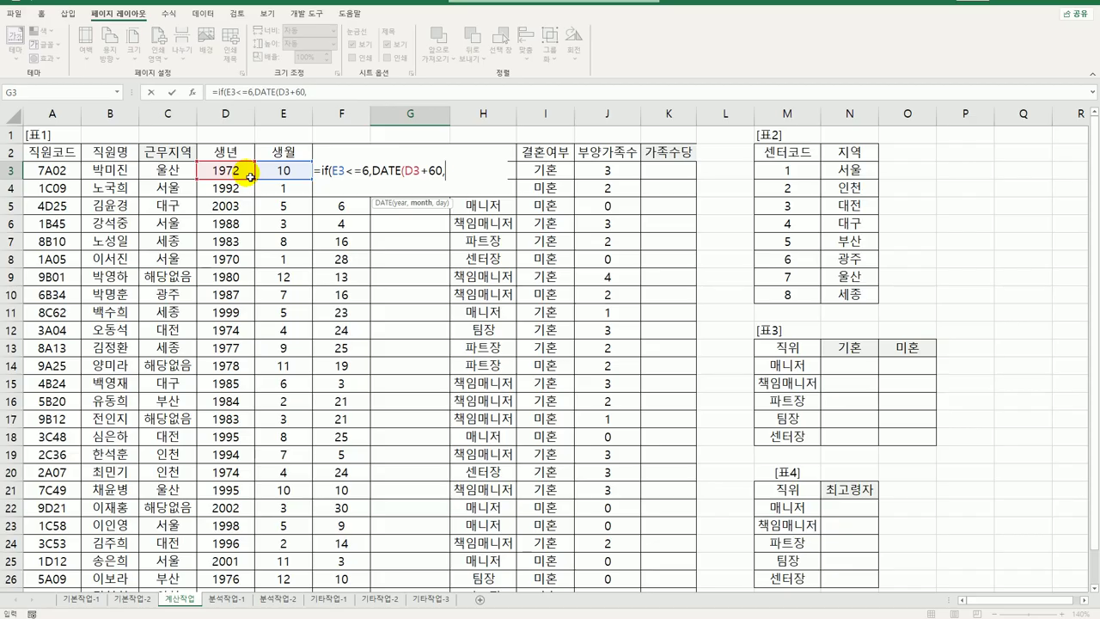
text(6,30),date)
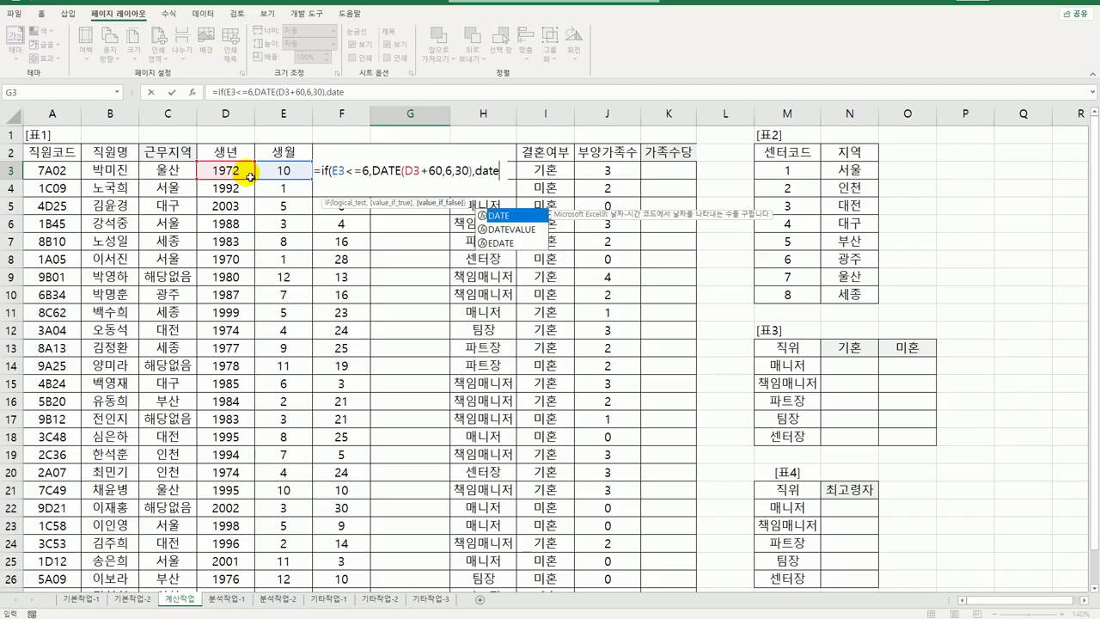
Complete G3's IF formula with DATE(D3+60,12,31) as the value if false and fill it down the 정년퇴직날짜 column.
text(()
click(249, 176)
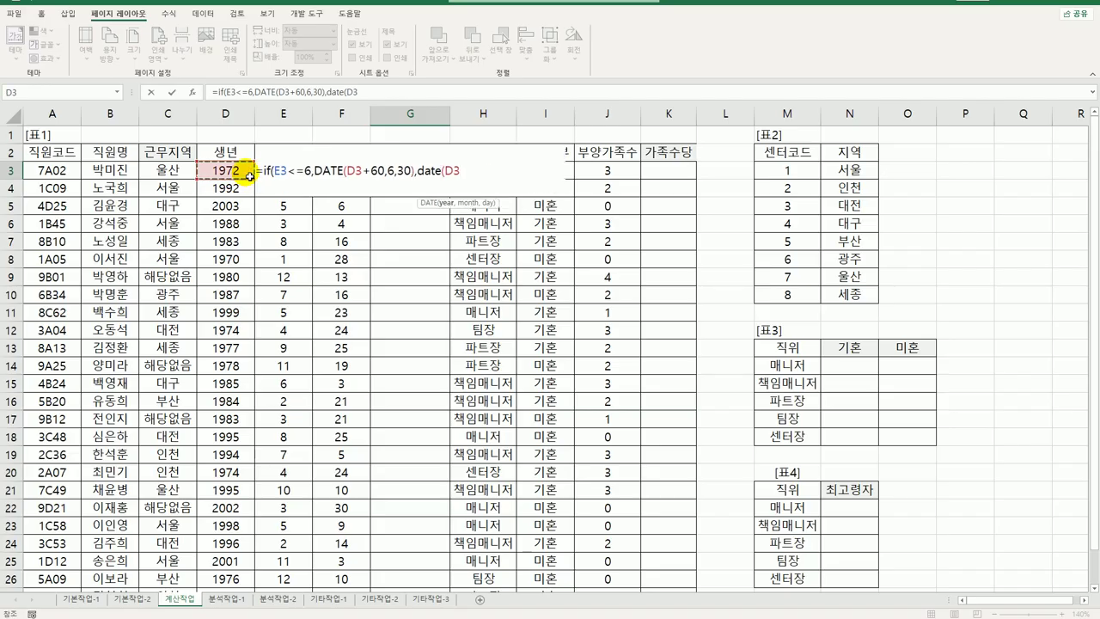
text(+60,12,31))
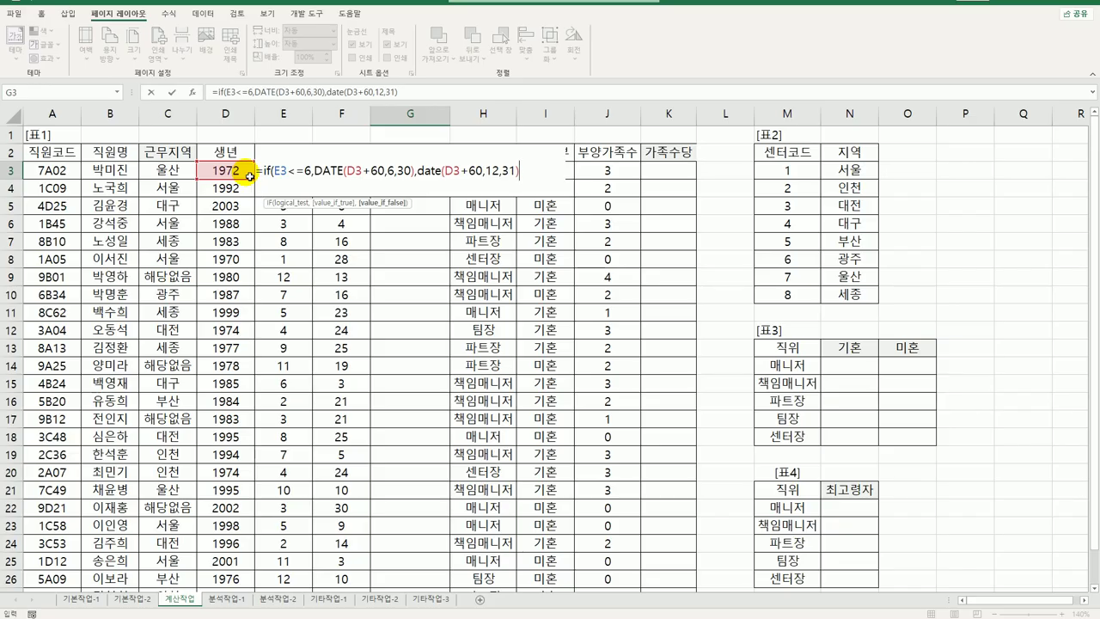
key(Return)
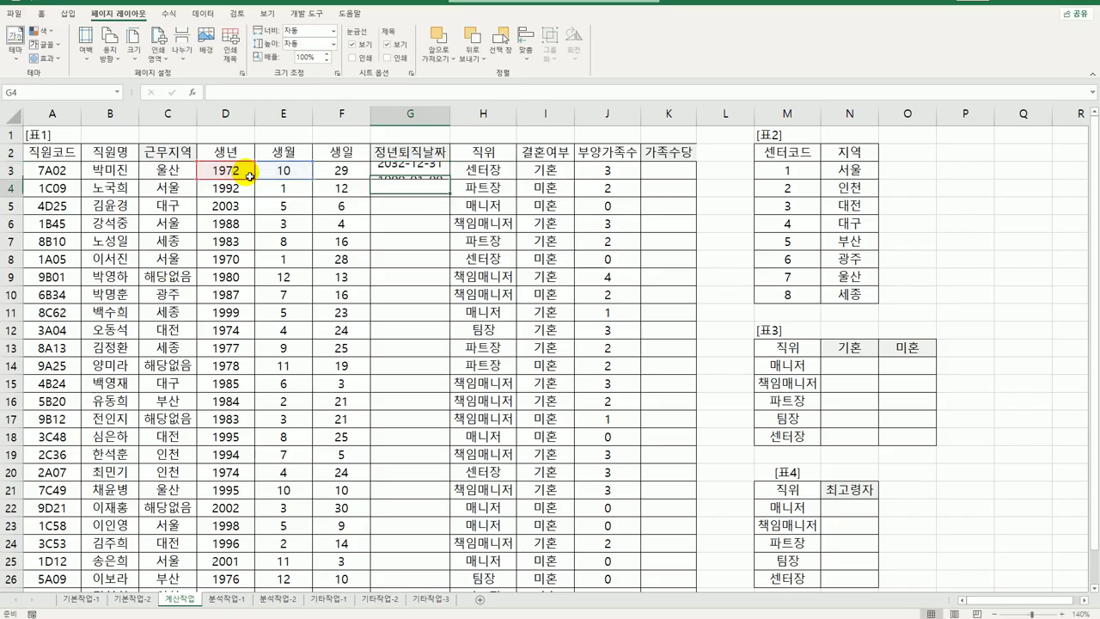
click(439, 172)
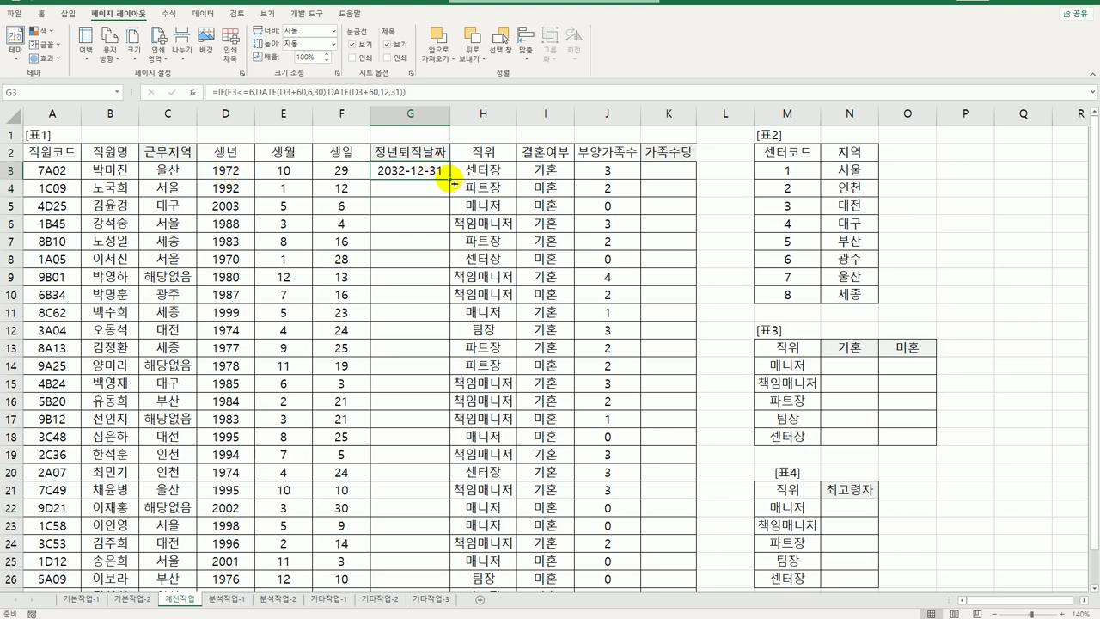
double_click(449, 180)
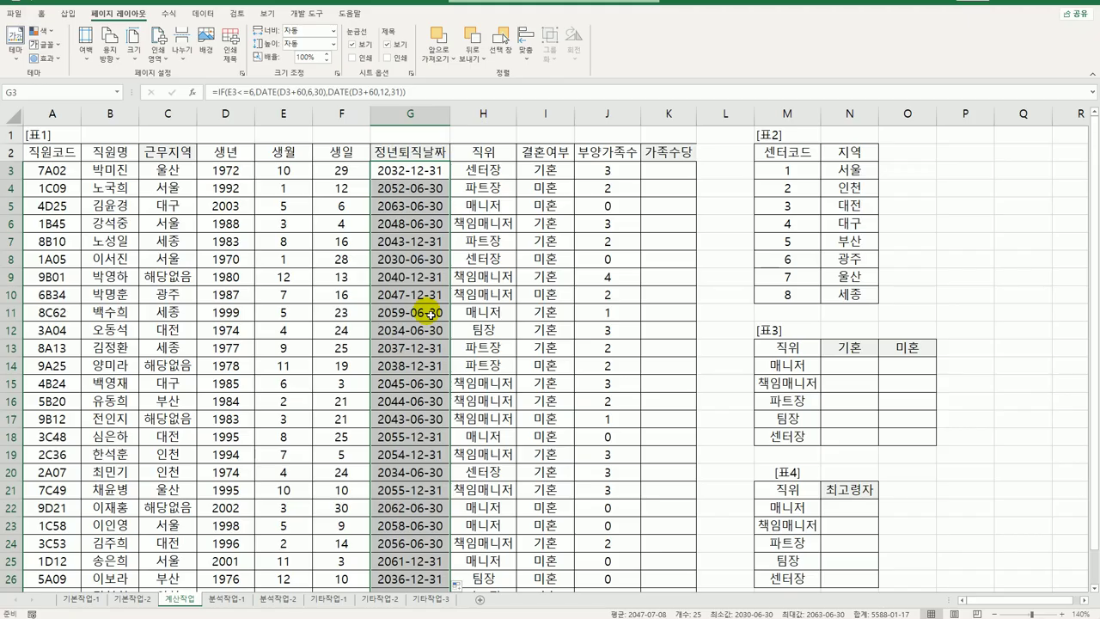
Widen the 가족수당 column slightly and select its first empty cell, K3.
drag(698, 127, 710, 127)
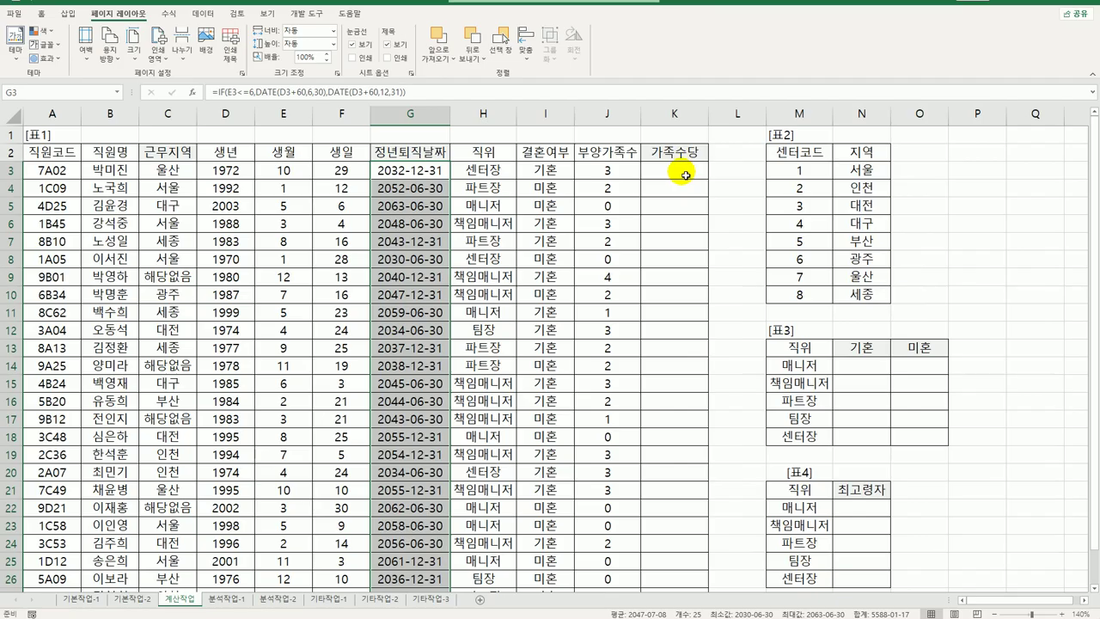
click(471, 172)
click(529, 176)
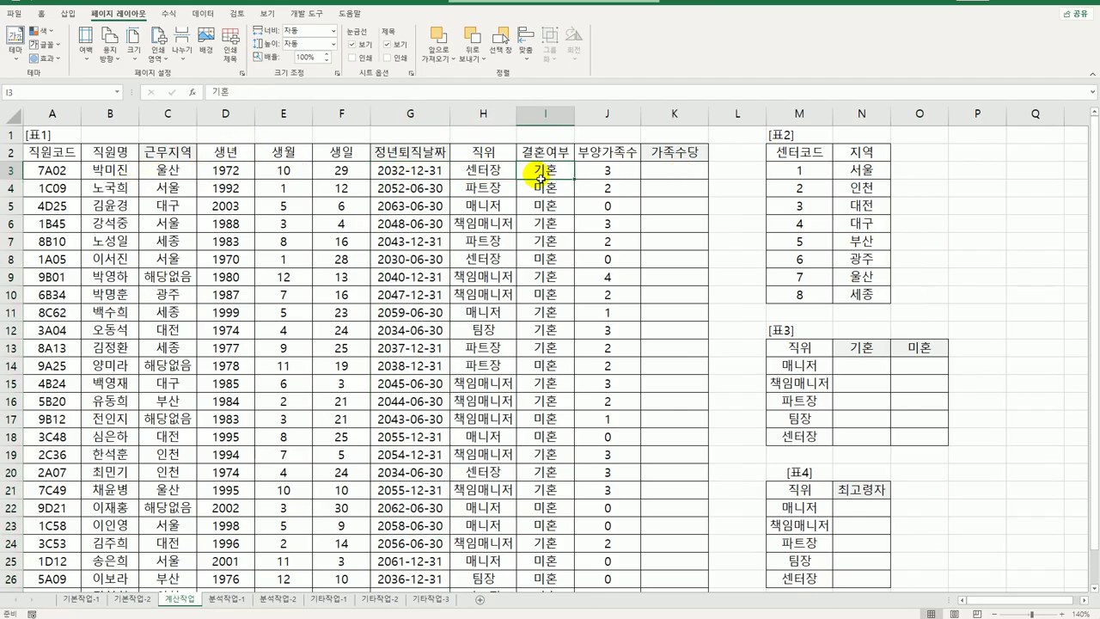
click(606, 172)
click(670, 170)
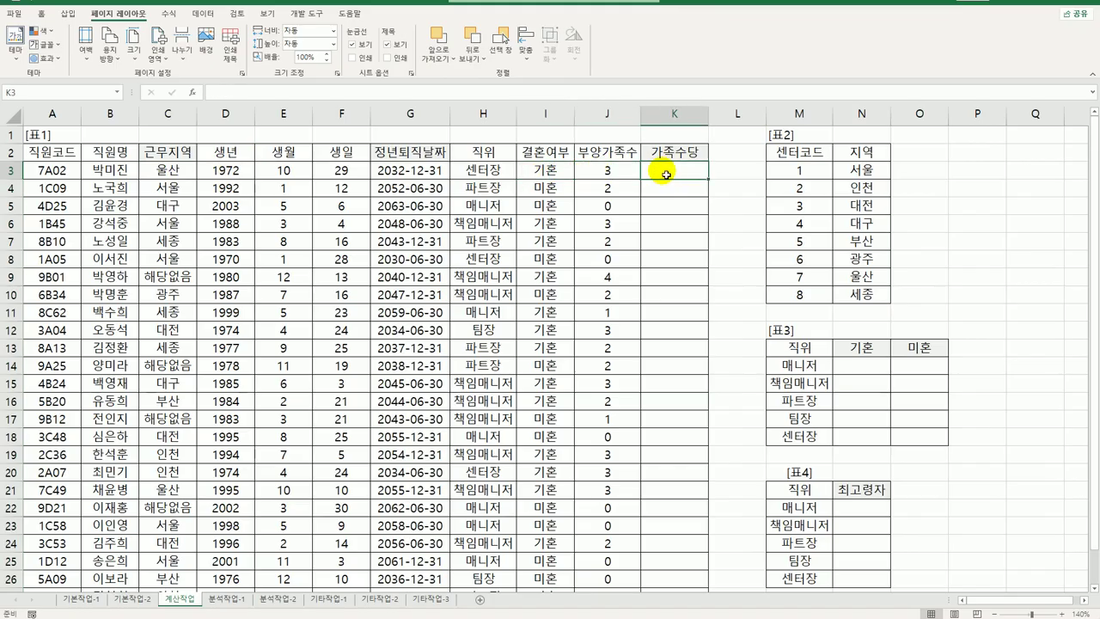
Start the [표3] formula in N14 as a ROUND to 0 digits around a nested AVERAGE and IF.
click(862, 364)
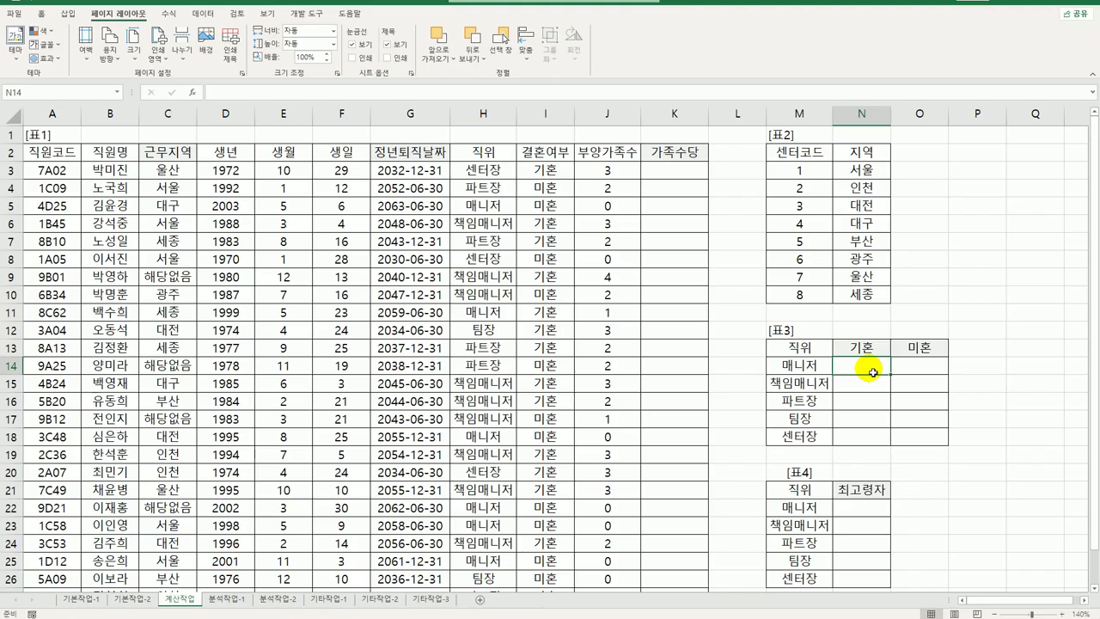
text(=round)
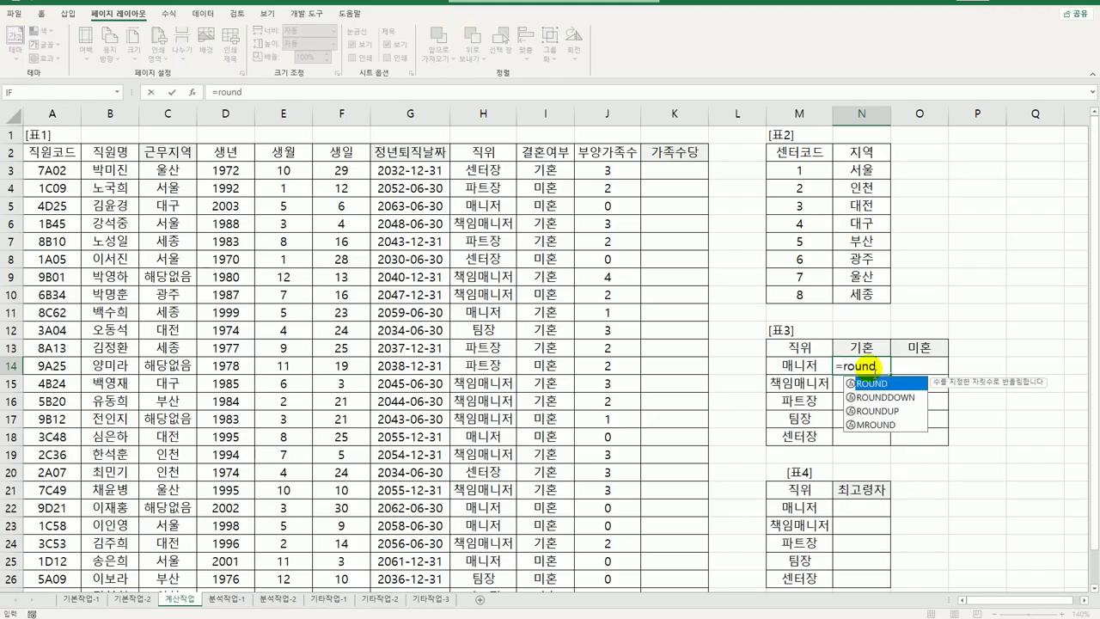
key(Tab)
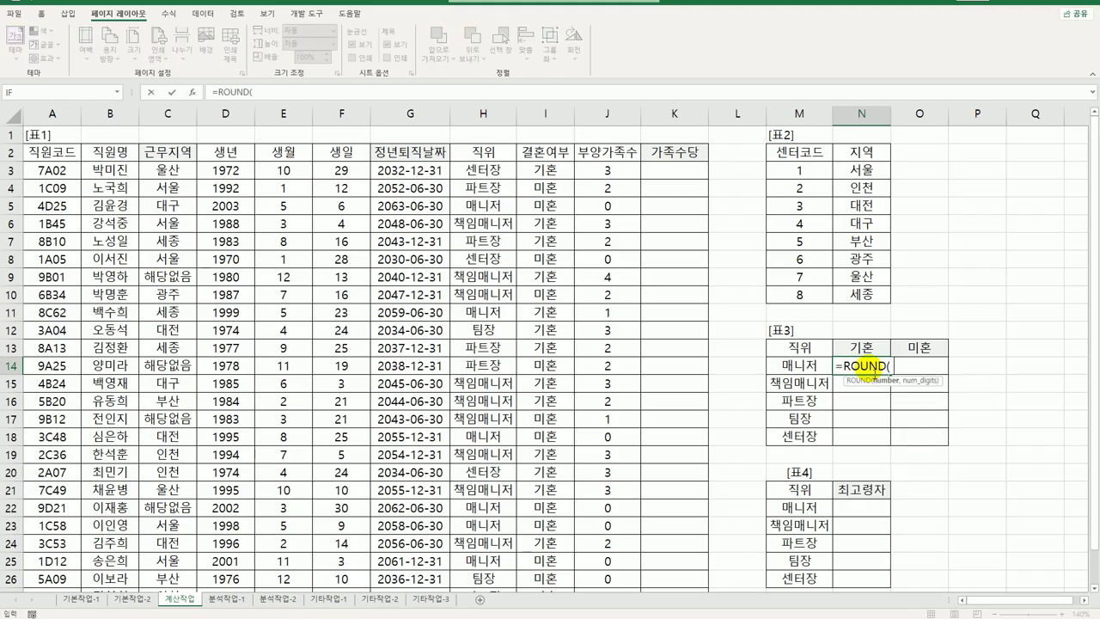
text(,0))
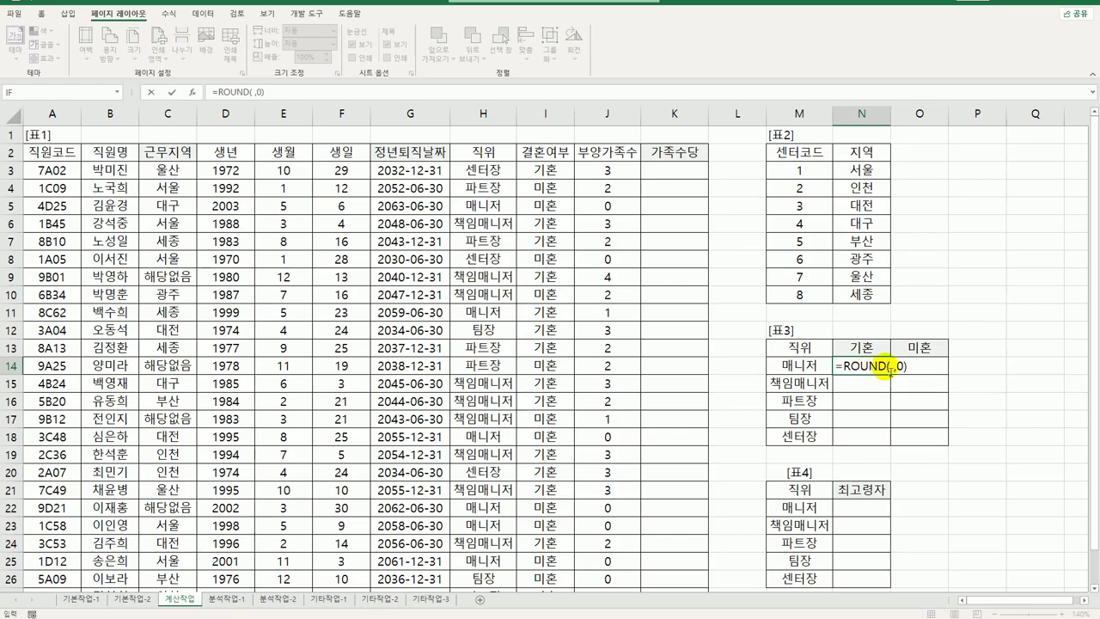
click(891, 367)
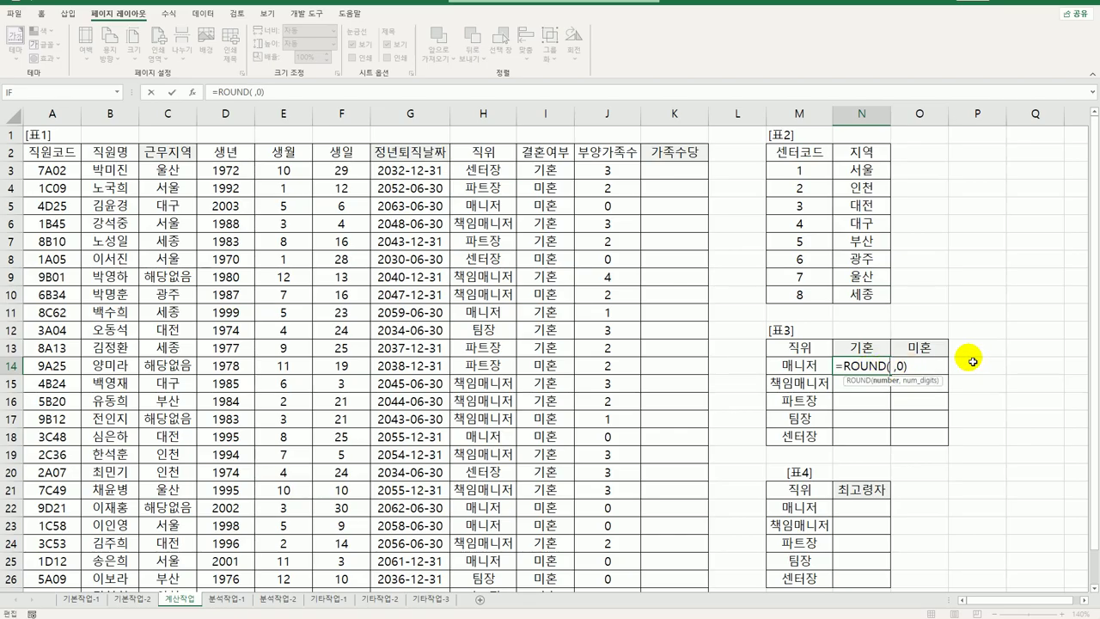
text(av)
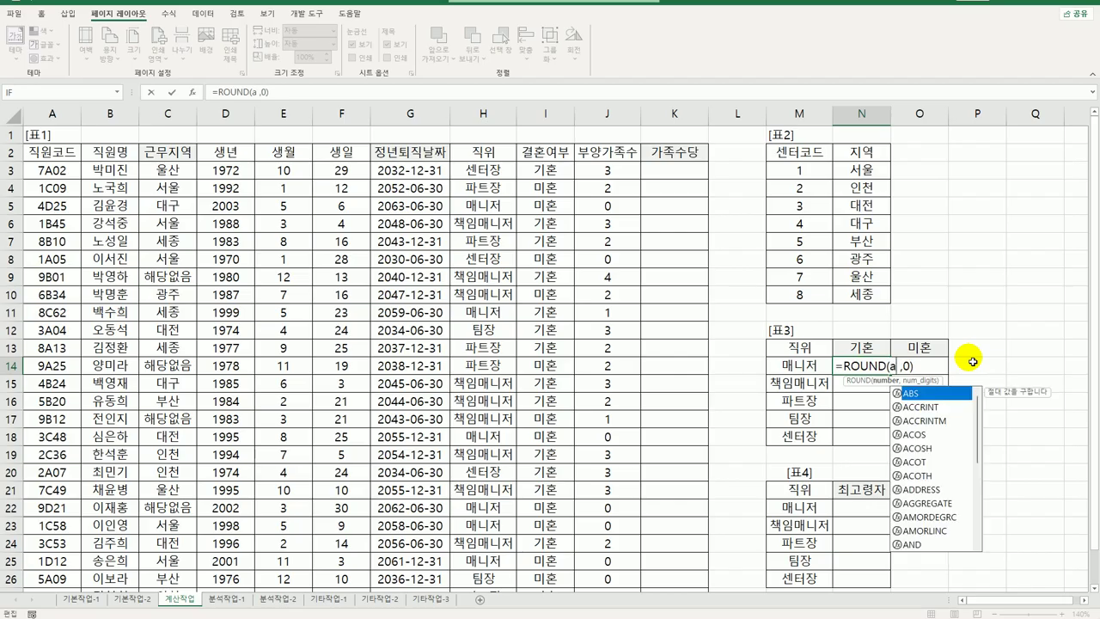
key(Tab)
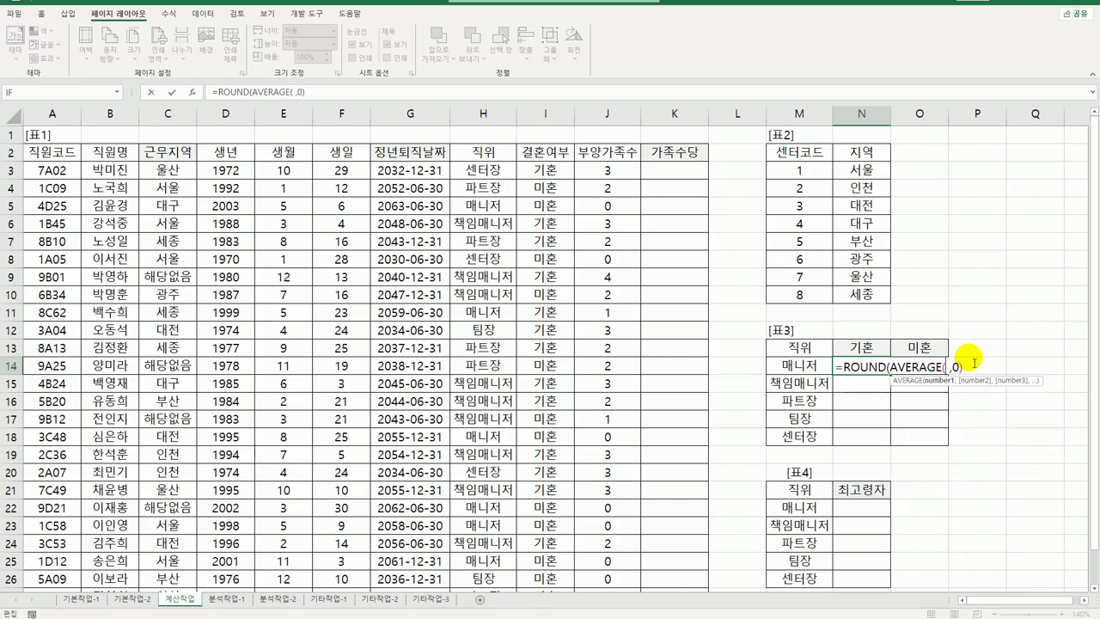
text(if()
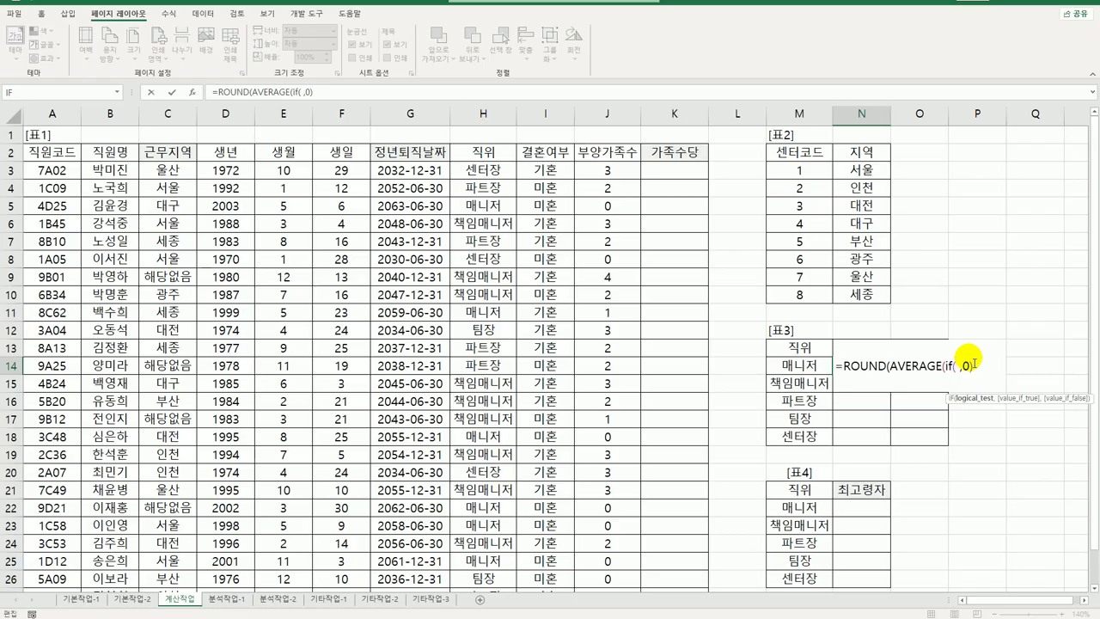
Add the 직위 condition $H$3:$H$27=$M14 as the opening logical test of N14's IF.
text(()
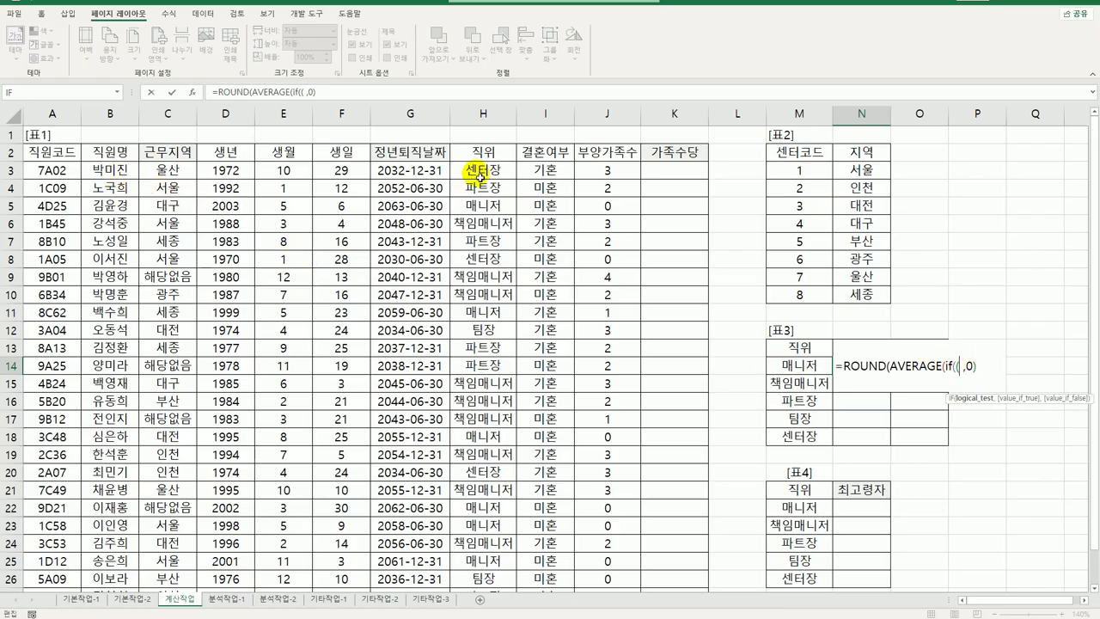
drag(471, 170, 497, 559)
key(F4)
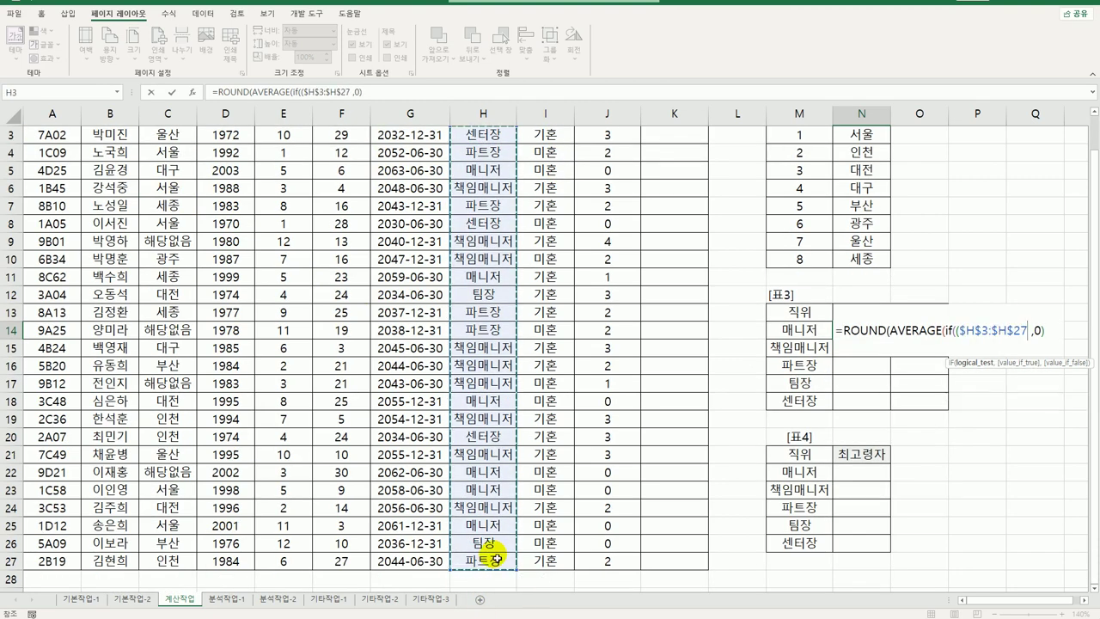
text(=)
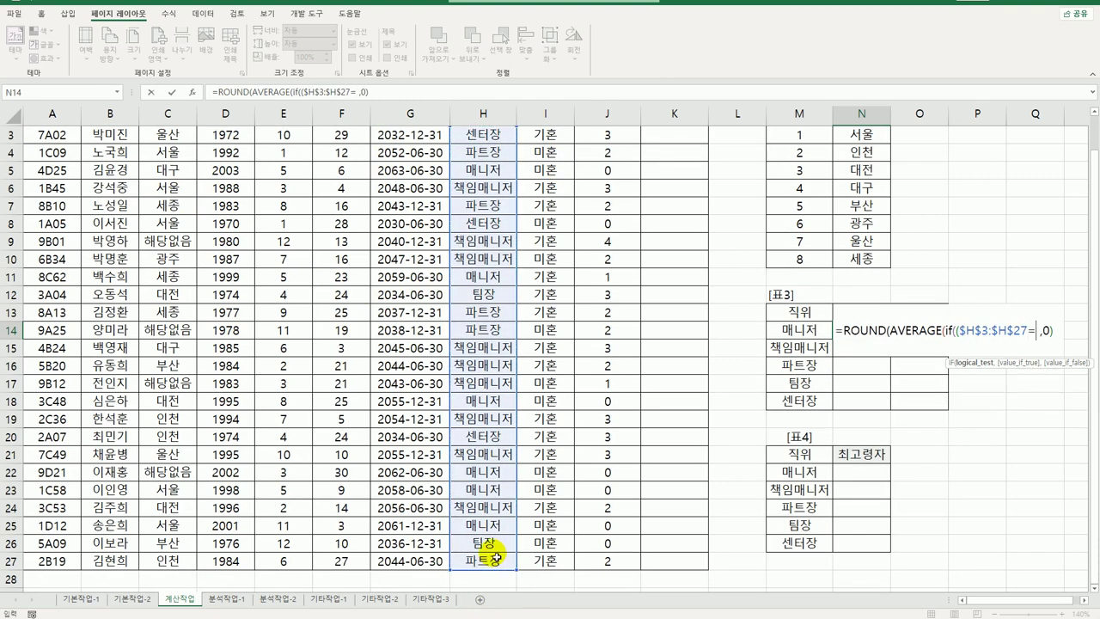
key(Left)
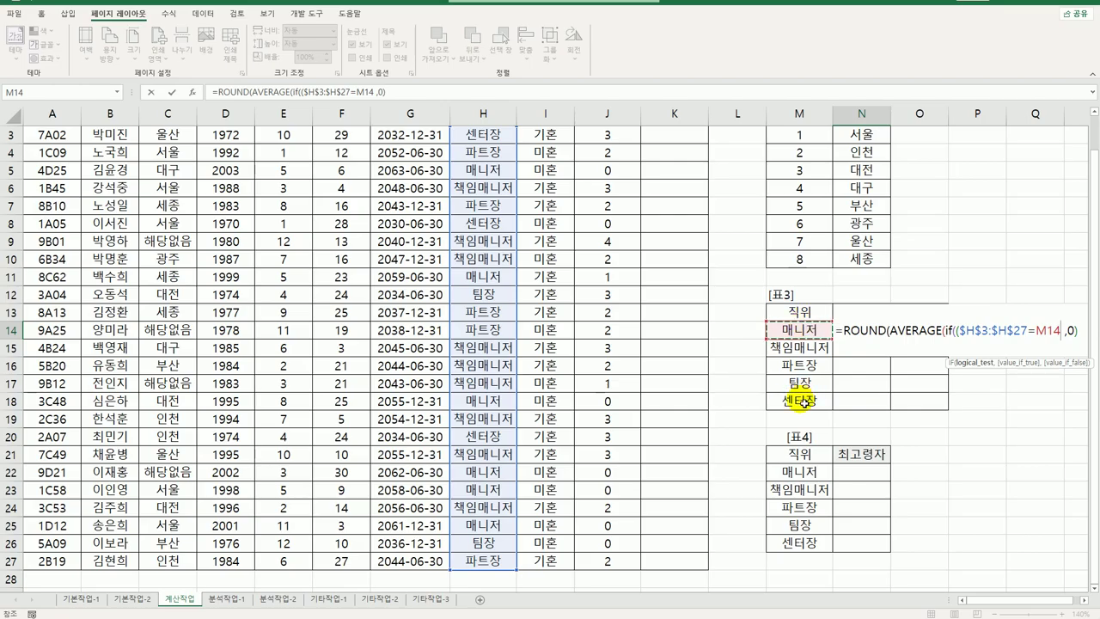
key(F4)
key(F4)
key(F4)
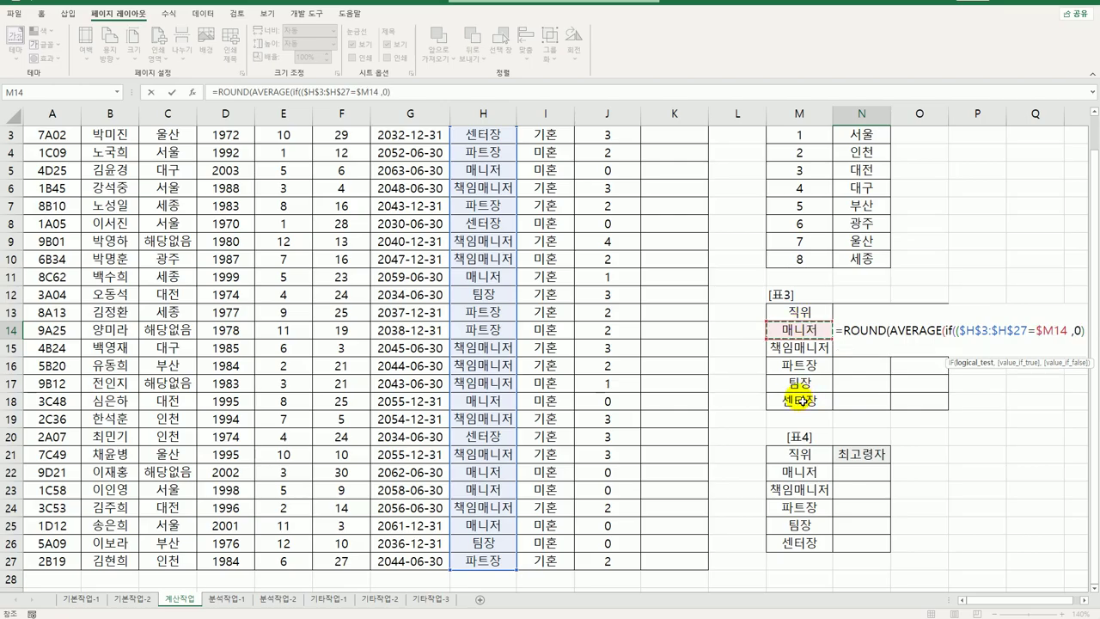
Multiply N14's condition by a 결혼여부 test, ($I$3:$I$27=N$13), and close the logical test.
text()*()
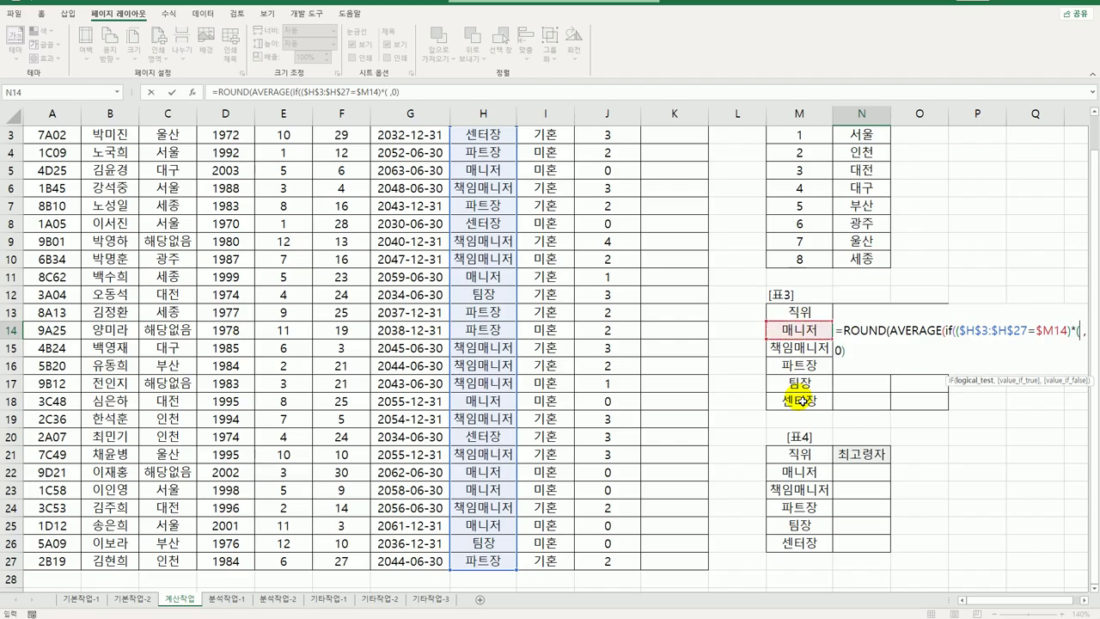
scroll(671, 292, up, 1)
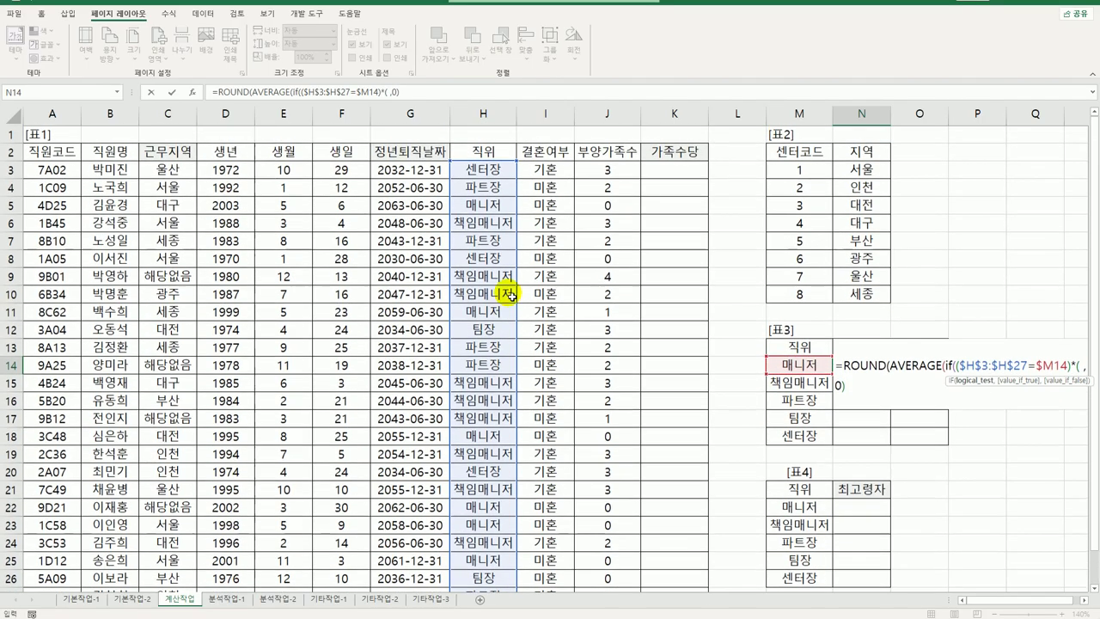
drag(564, 178, 551, 564)
key(F4)
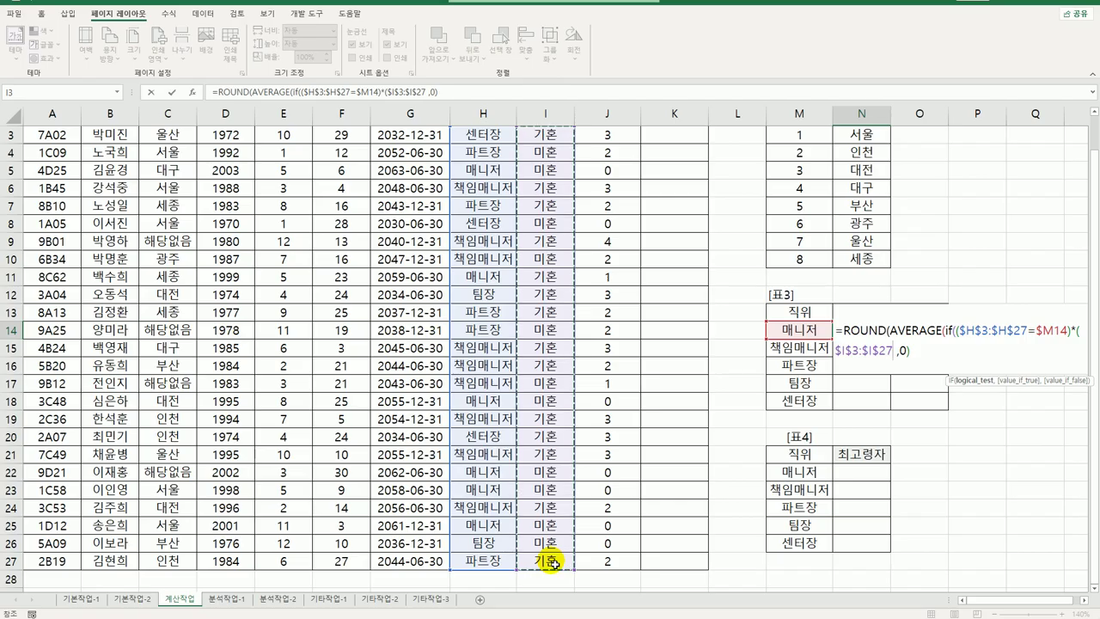
text(=)
key(Up)
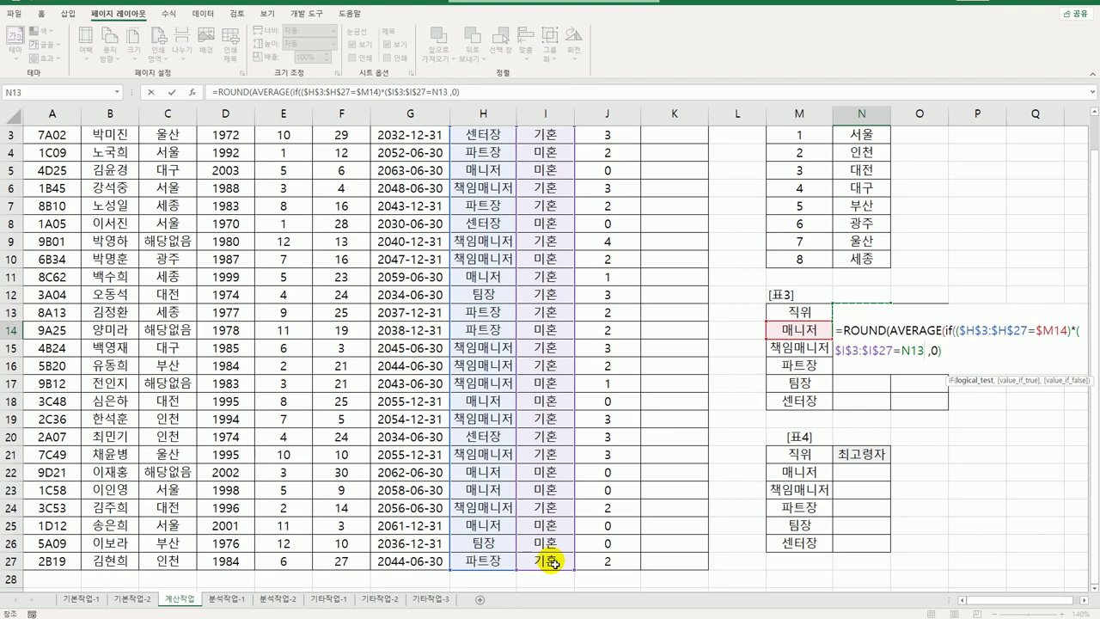
key(F4)
key(F4)
text(),)
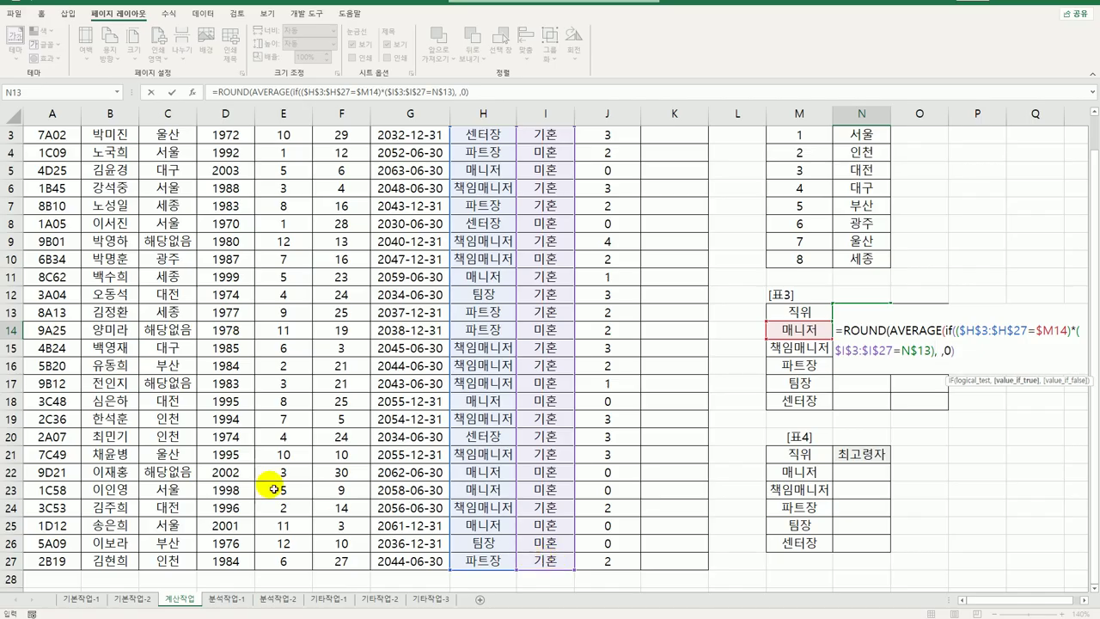
Complete N14 as an array formula with $J$3:$J$27 as the value if true and fill it through N14:O18.
scroll(543, 362, up, 1)
drag(609, 165, 613, 561)
key(F4)
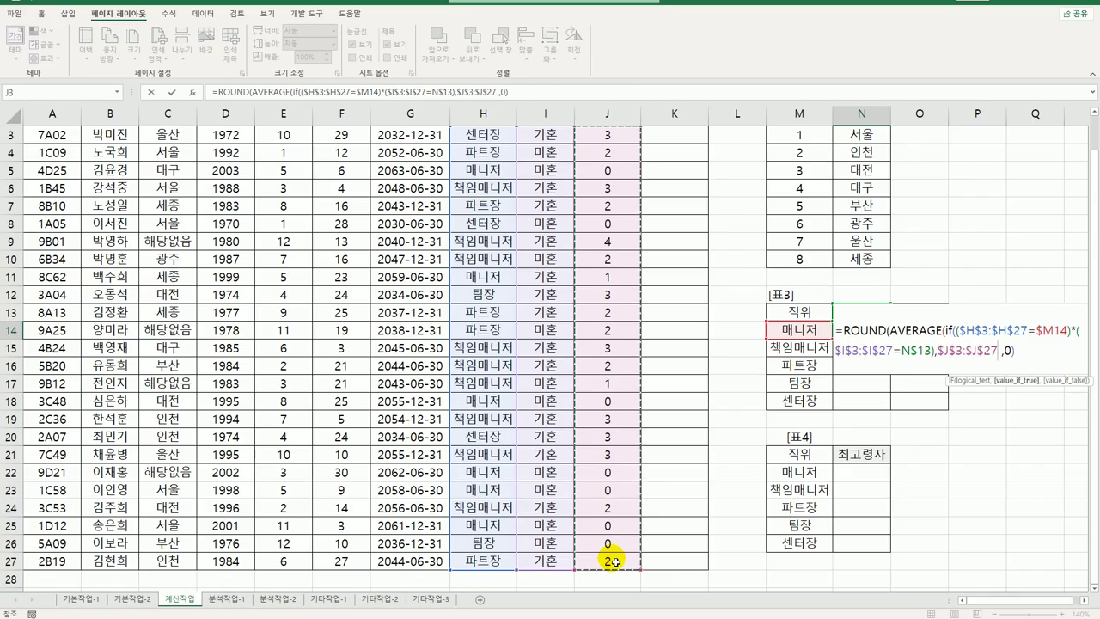
text()))
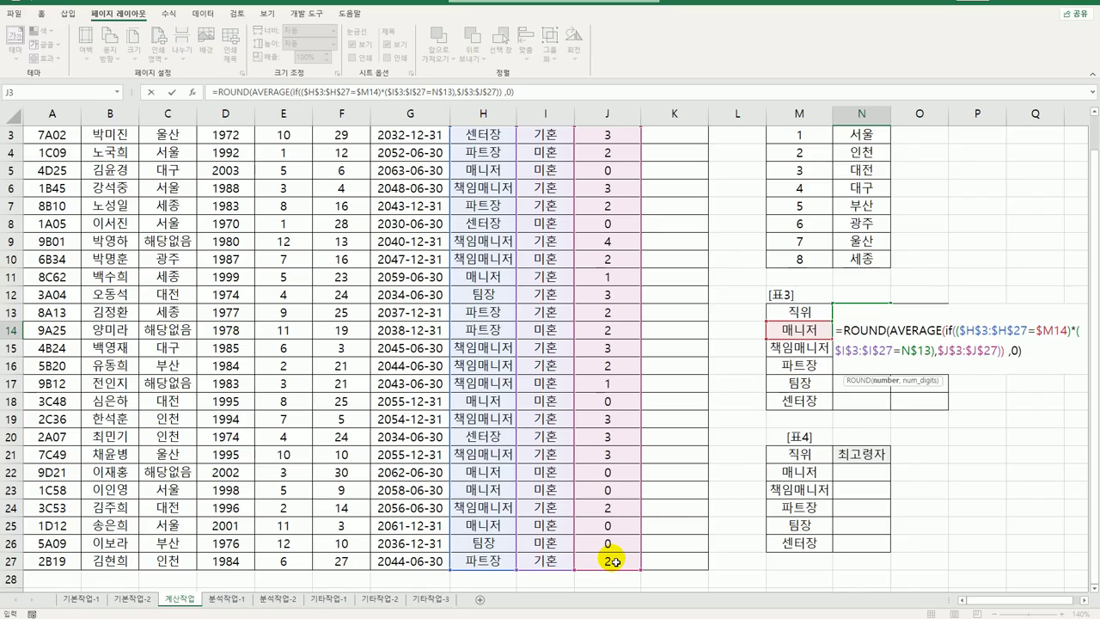
key(ctrl+shift+Return)
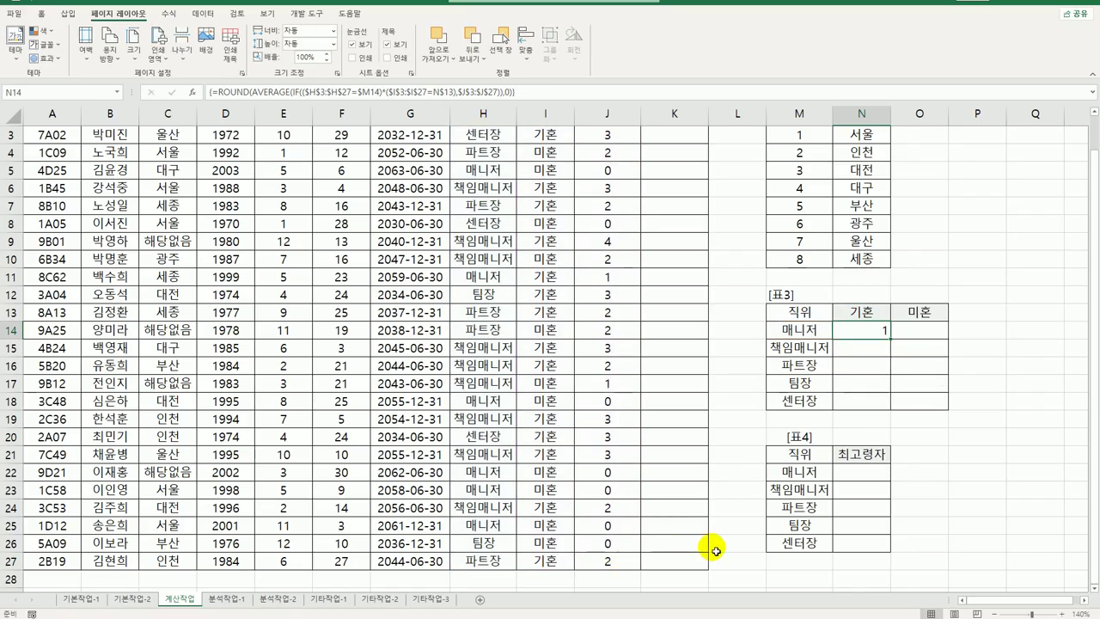
drag(890, 337, 937, 408)
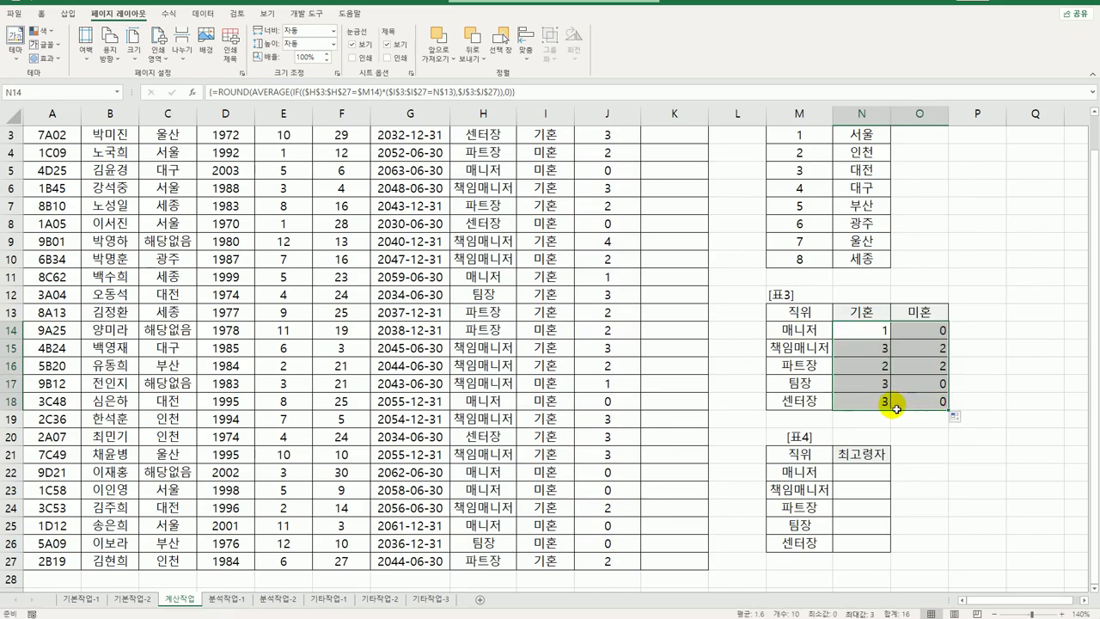
click(907, 355)
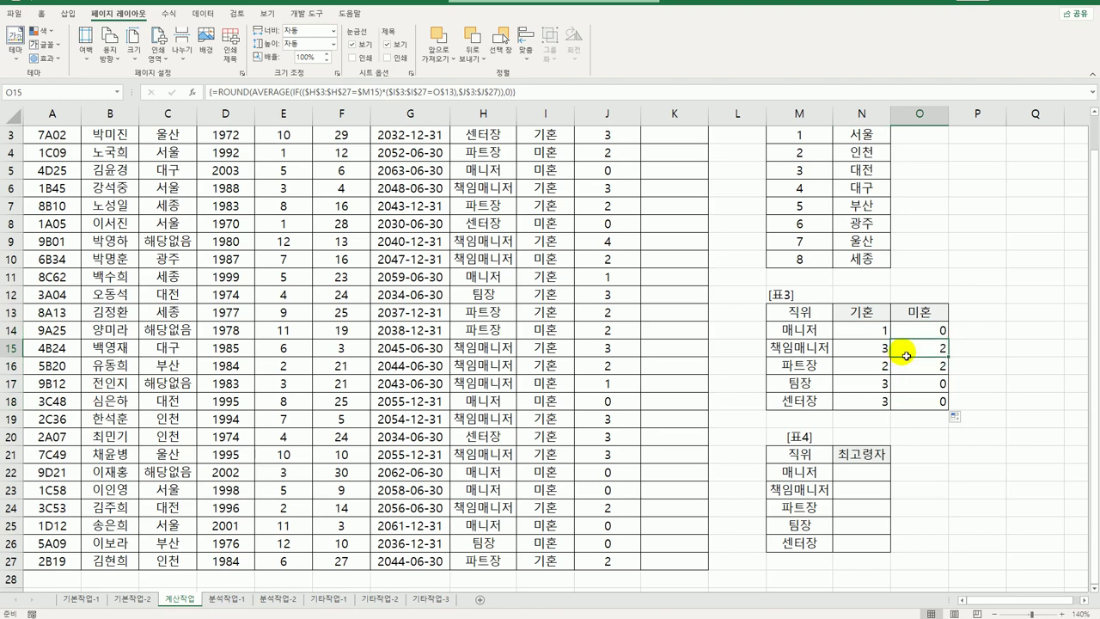
Start the [표4] 최고령자 formula in N22 as =INDEX($B$3:$B$27,MATCH( over the 직원명 column.
click(860, 478)
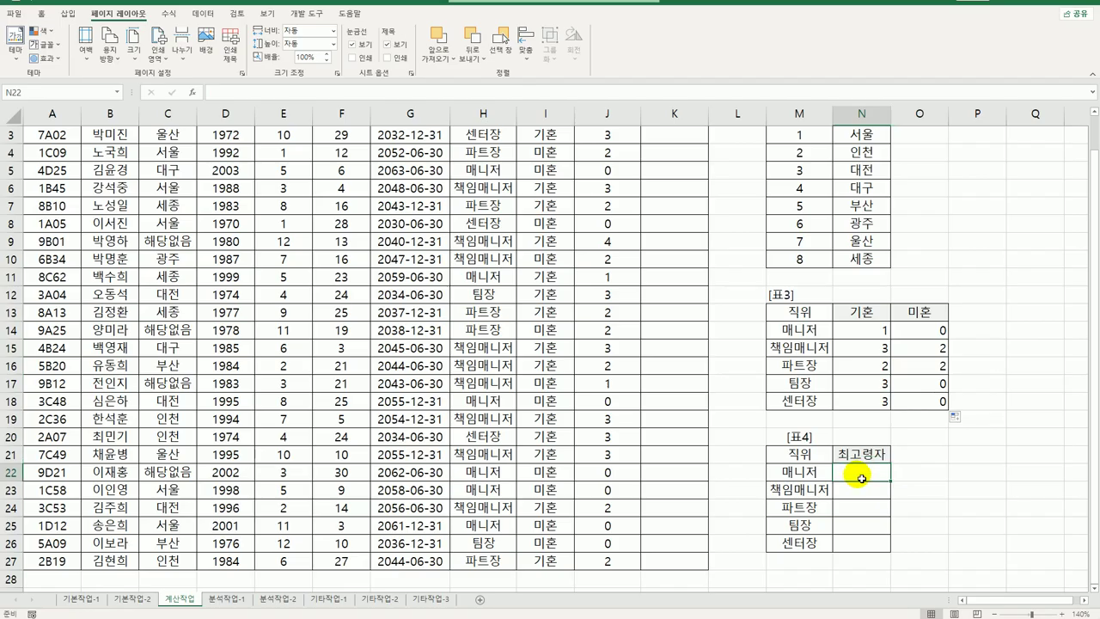
scroll(709, 449, up, 2)
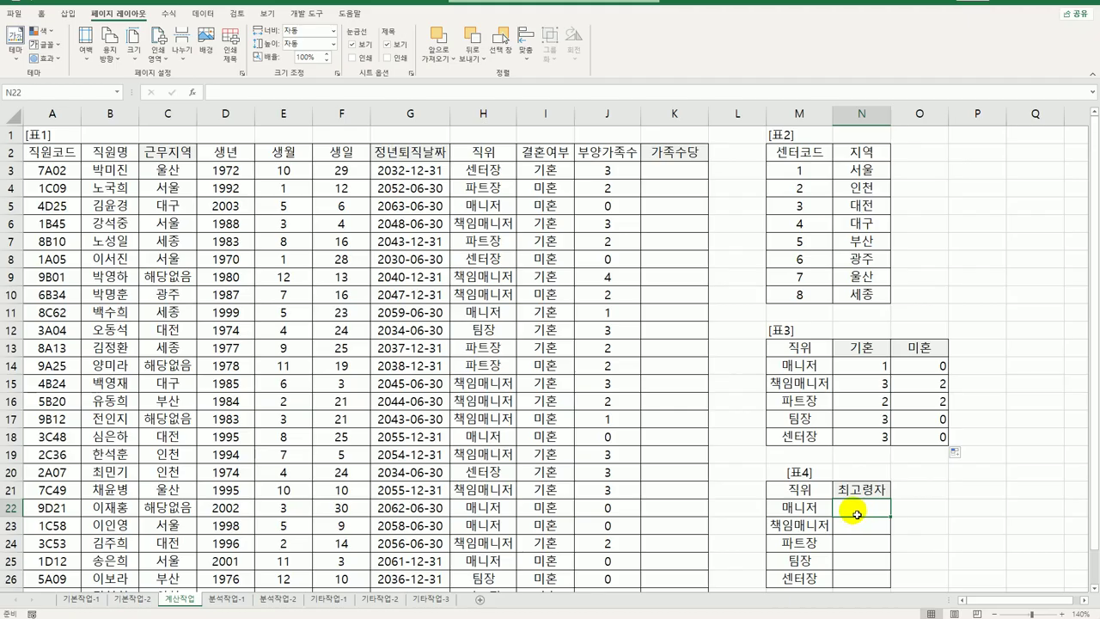
text(=INDEX()
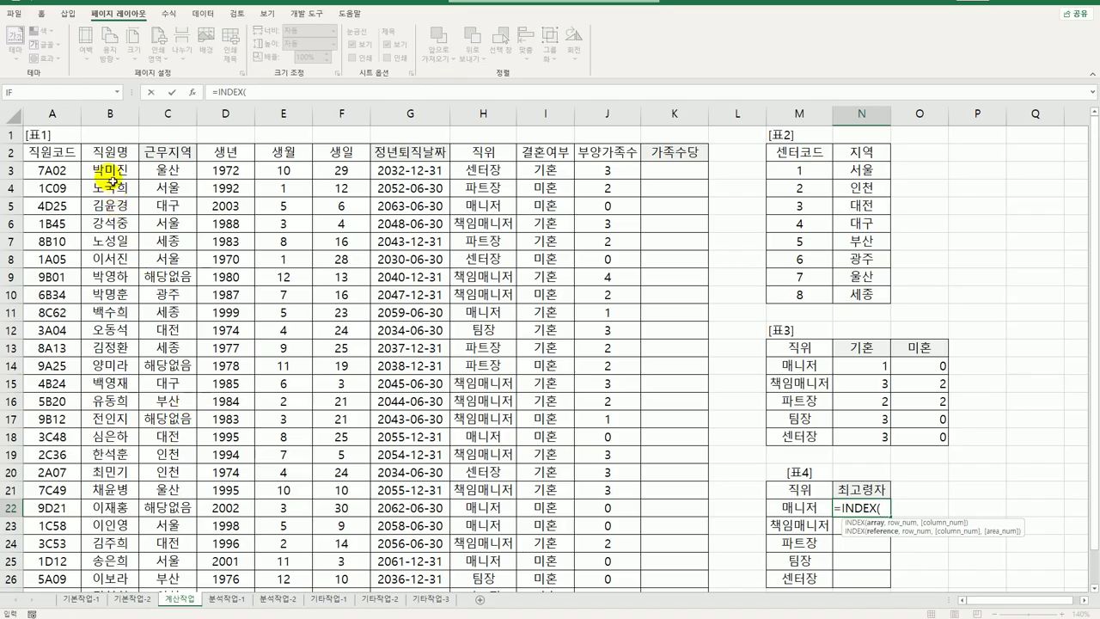
drag(107, 171, 94, 572)
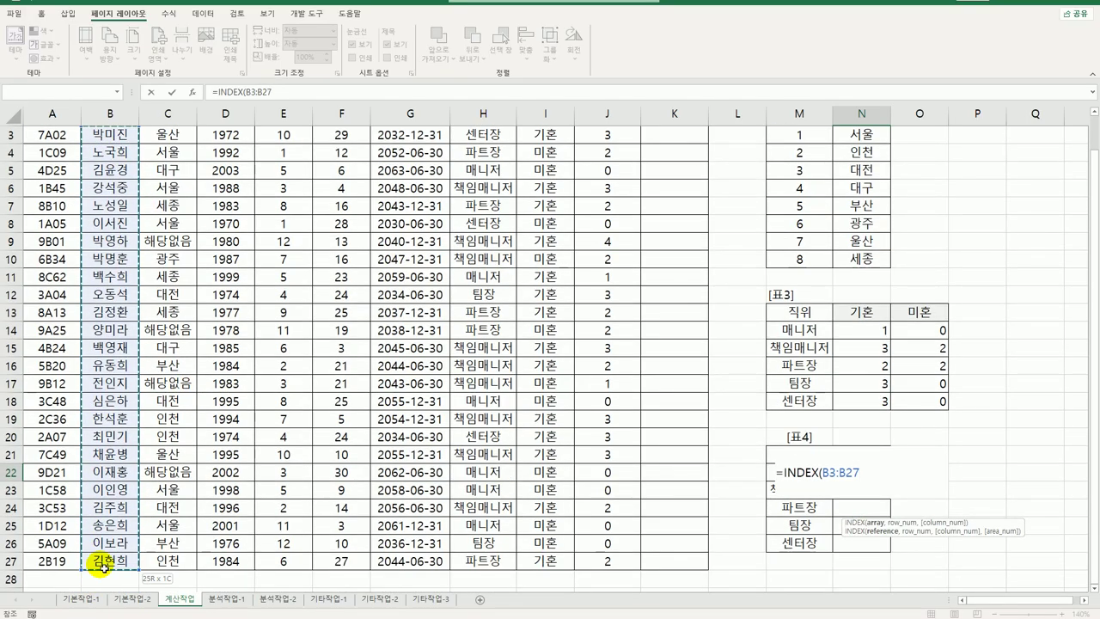
key(F4)
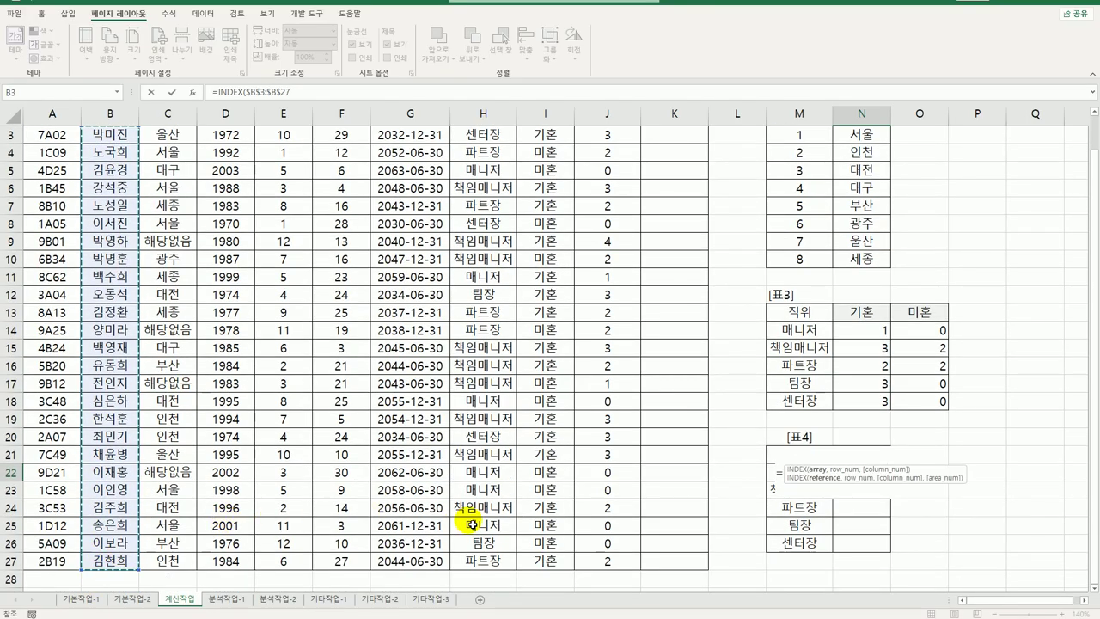
text(,)
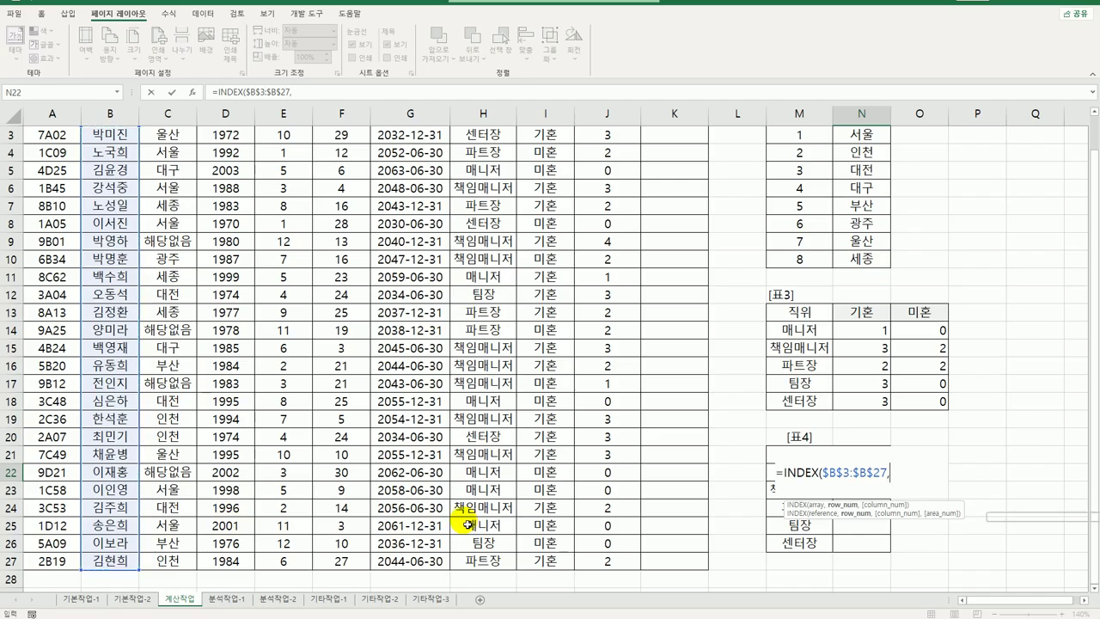
text(mat)
key(Tab)
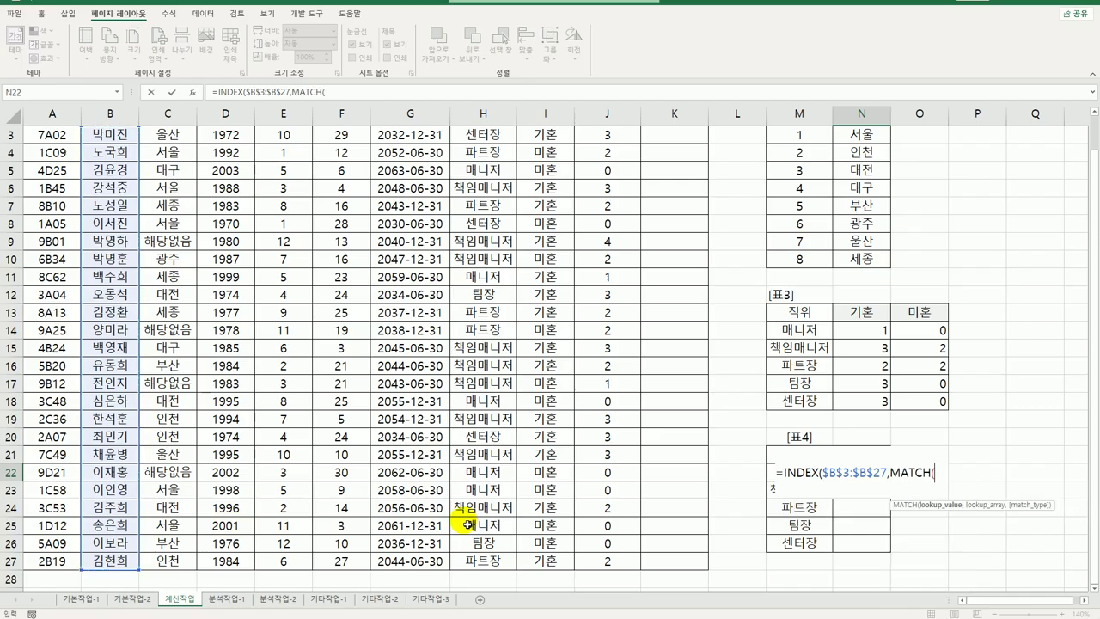
text(max)
key(Tab)
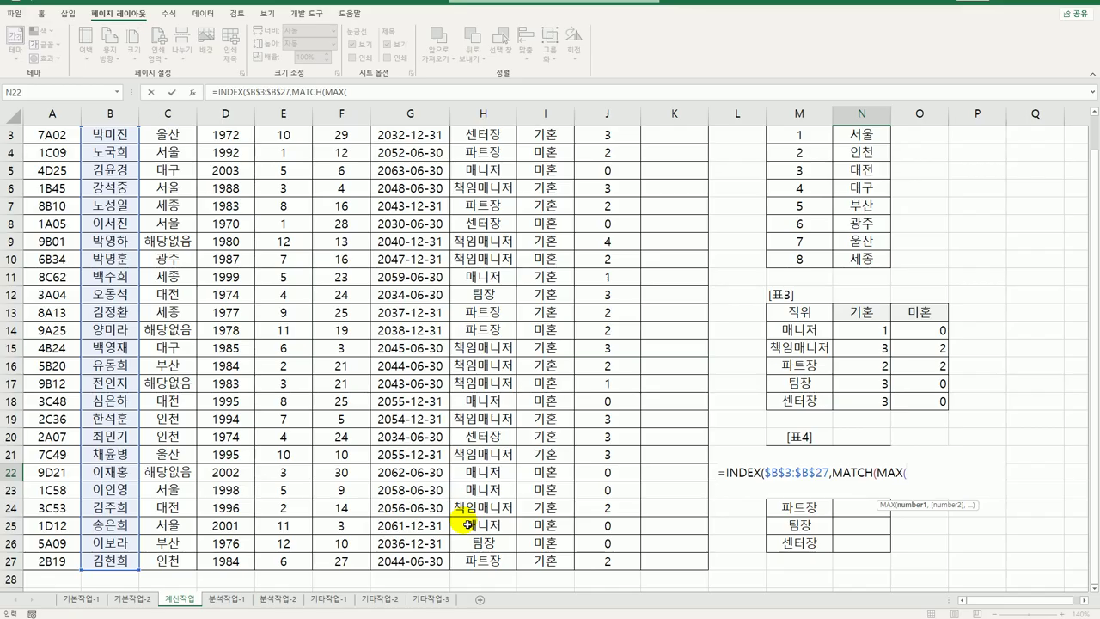
text(if)
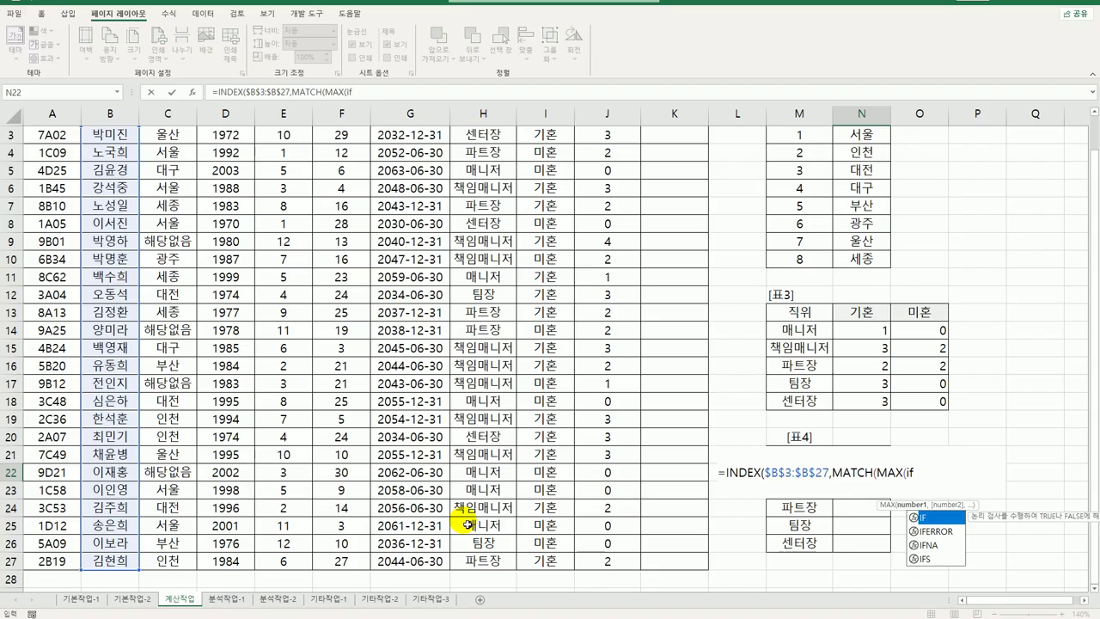
key(BackSpace)
key(BackSpace)
key(BackSpace)
key(BackSpace)
key(BackSpace)
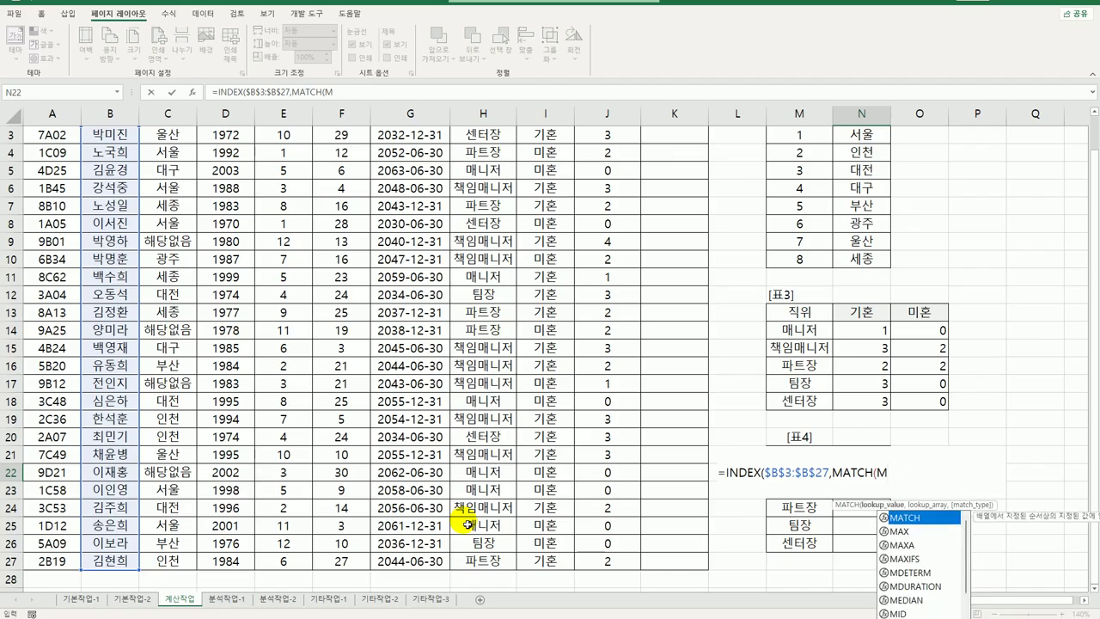
Nest MIN(IF( as N22's MATCH lookup value, with the 직위 condition ($H$3:$H$27=M22) as its logical test.
text(in()
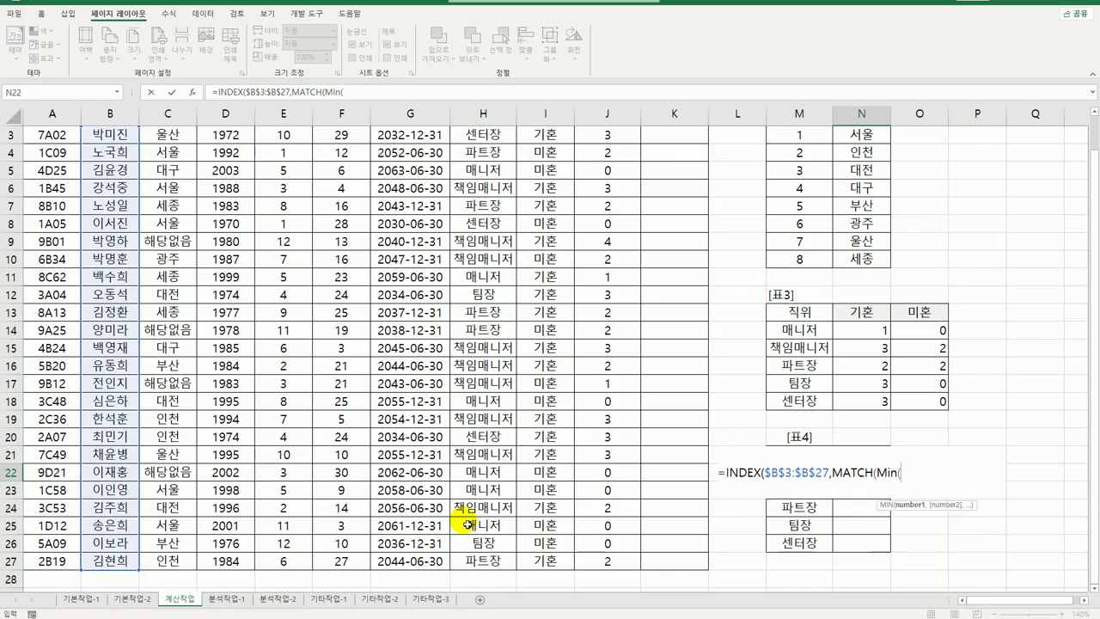
text(if()
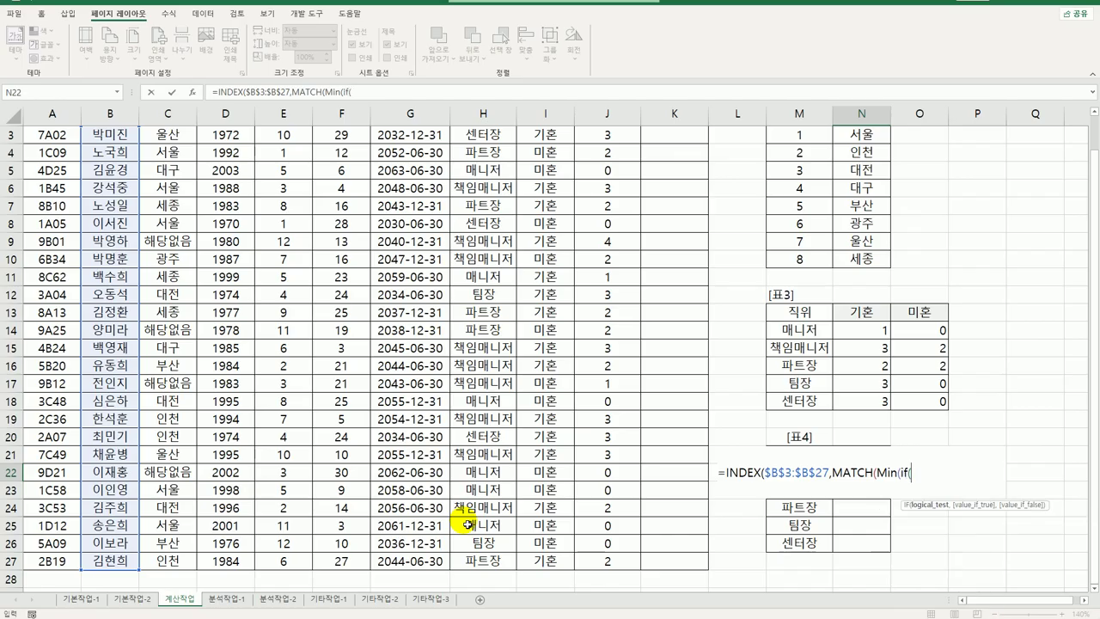
text(()
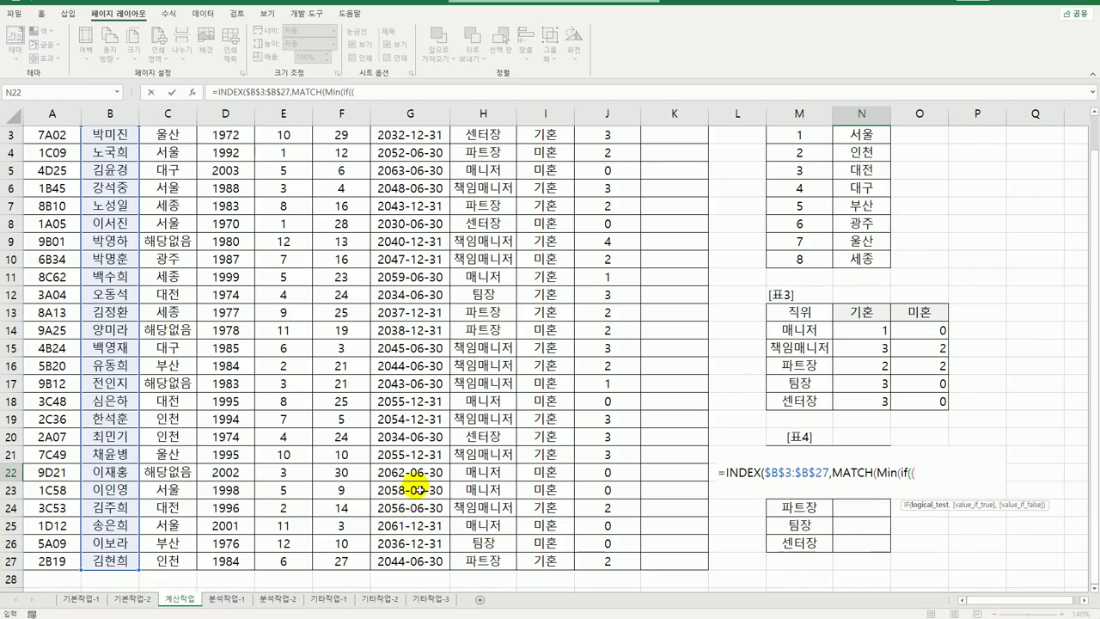
scroll(414, 485, up, 1)
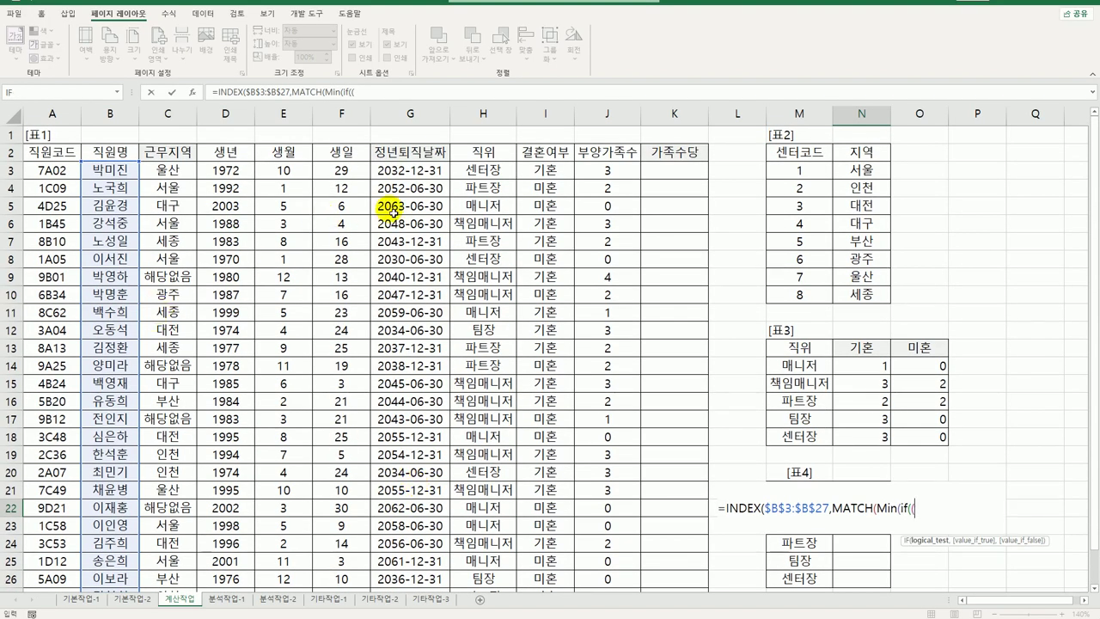
click(488, 170)
drag(488, 170, 503, 560)
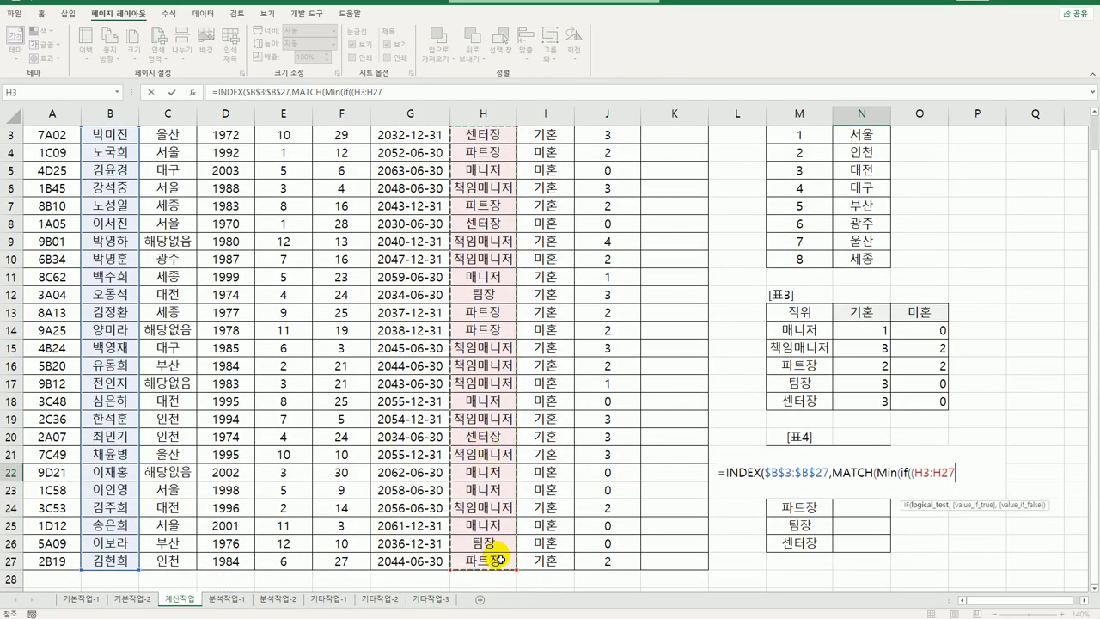
key(F4)
text(=M22)
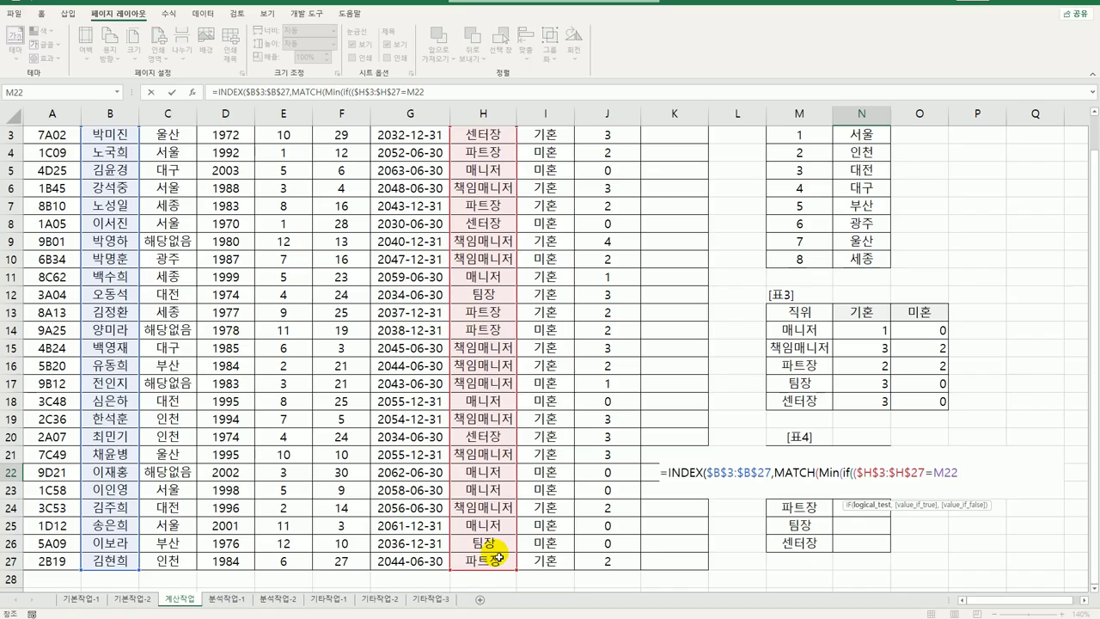
text(),)
Use the 생년 column $D$3:$D$27 as the IF's value if true and close the MIN(IF()) lookup value.
scroll(298, 383, up, 1)
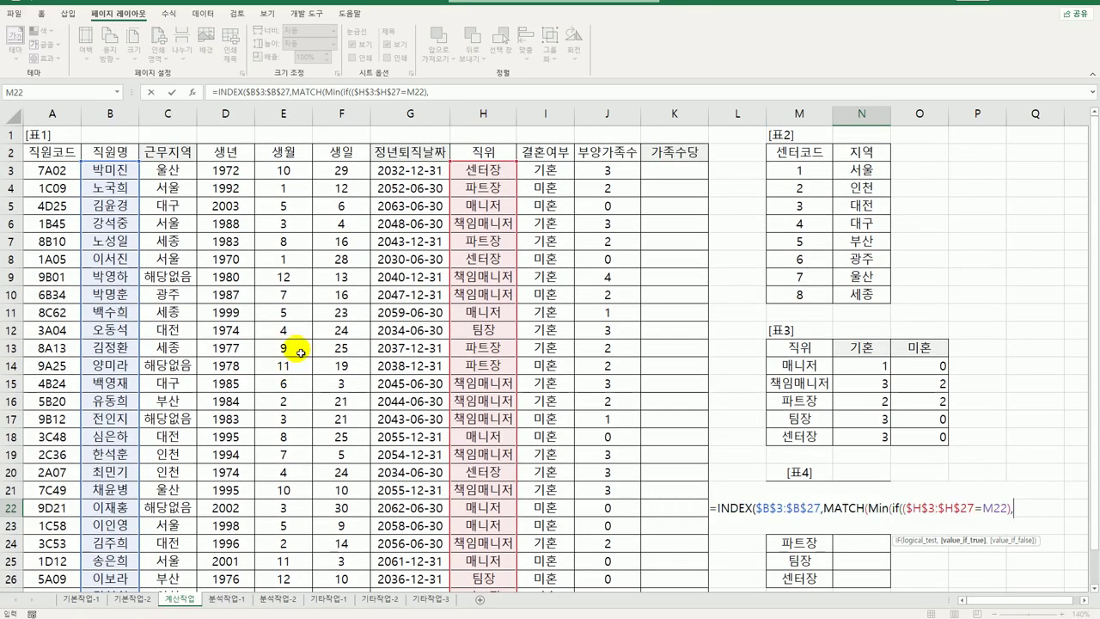
drag(226, 169, 223, 572)
key(F4)
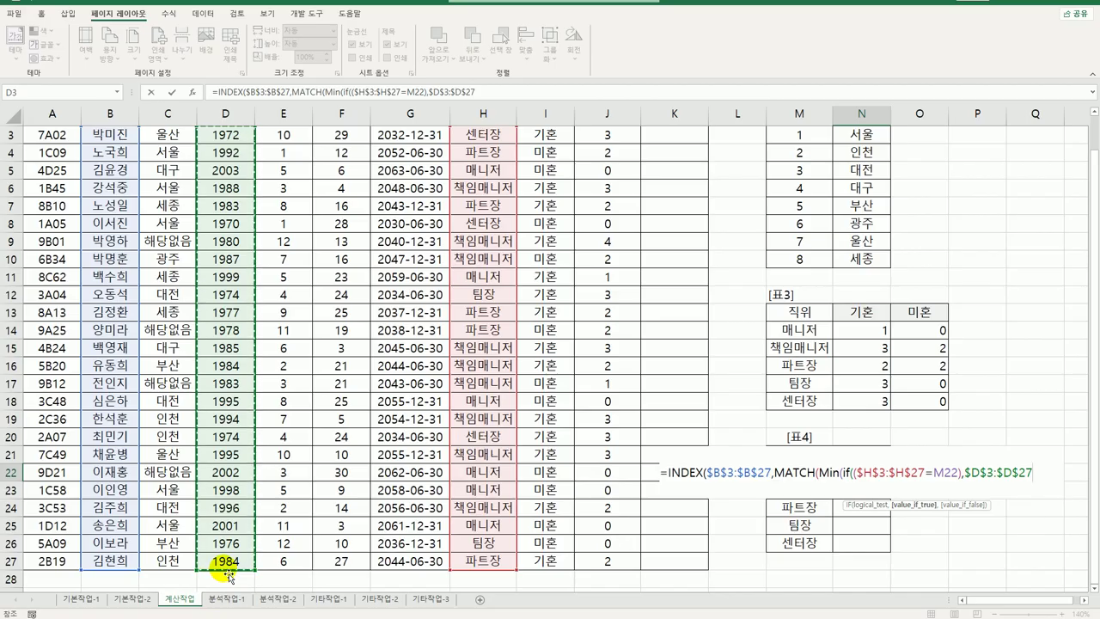
text()))
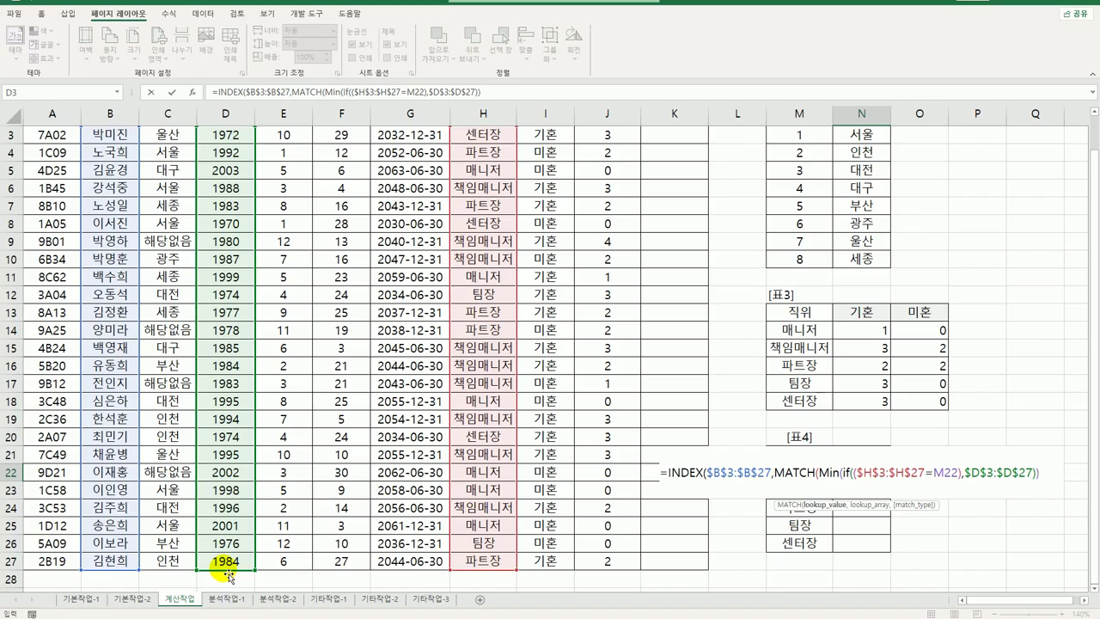
text(,)
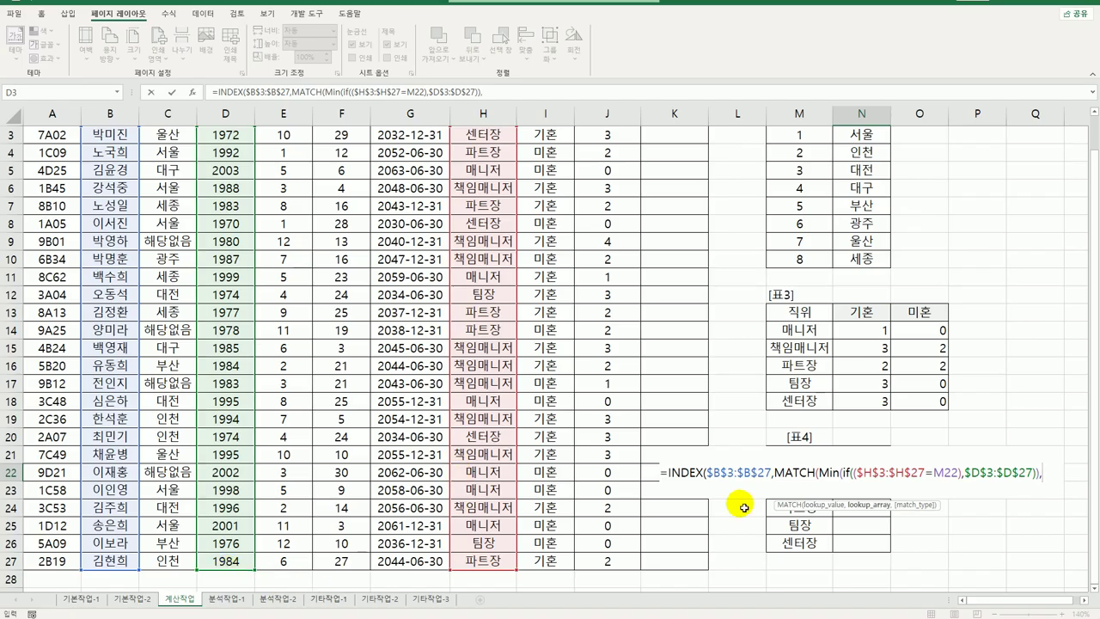
Reuse the condition and 생년 range as MATCH's lookup array, multiplied together as ($H$3:$H$27=M22)*$D$3:$D$27.
drag(856, 475, 1037, 475)
key(ctrl+c)
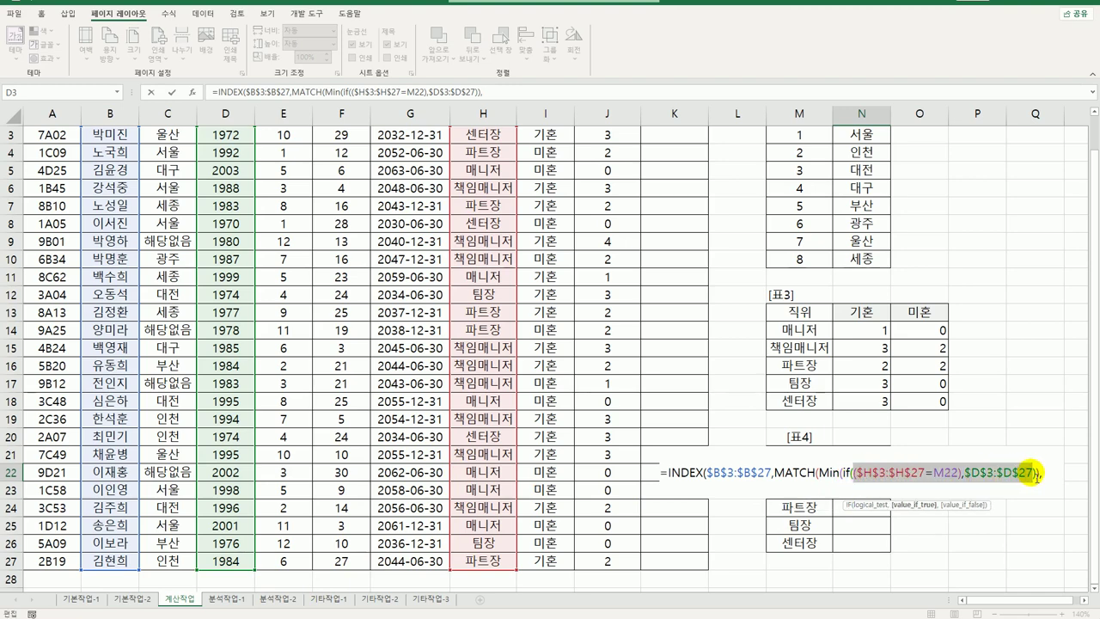
click(1050, 479)
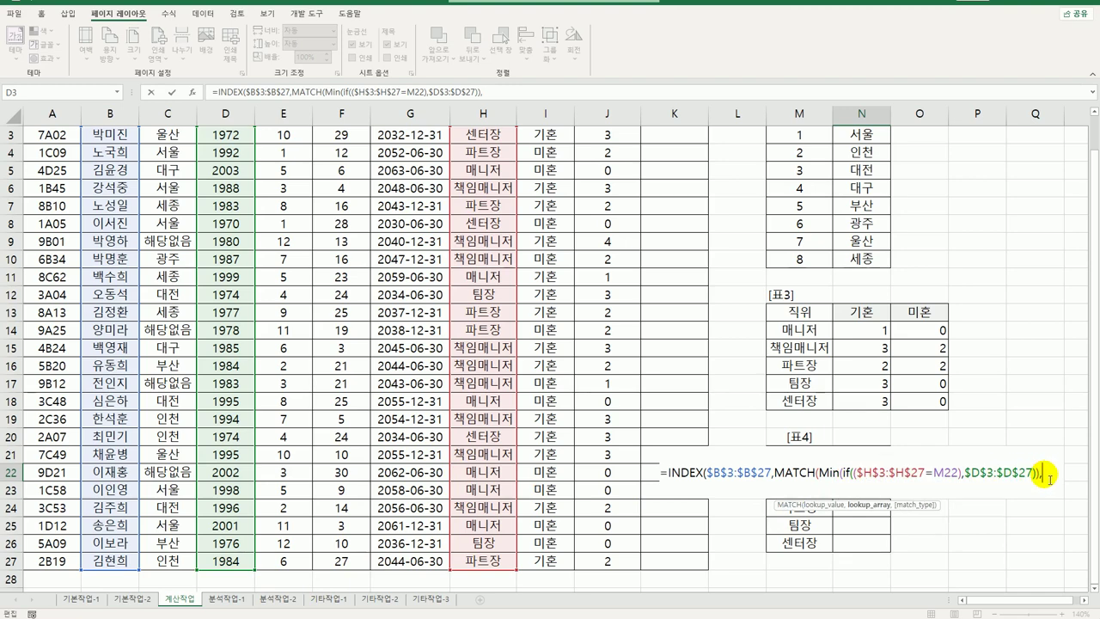
key(ctrl+v)
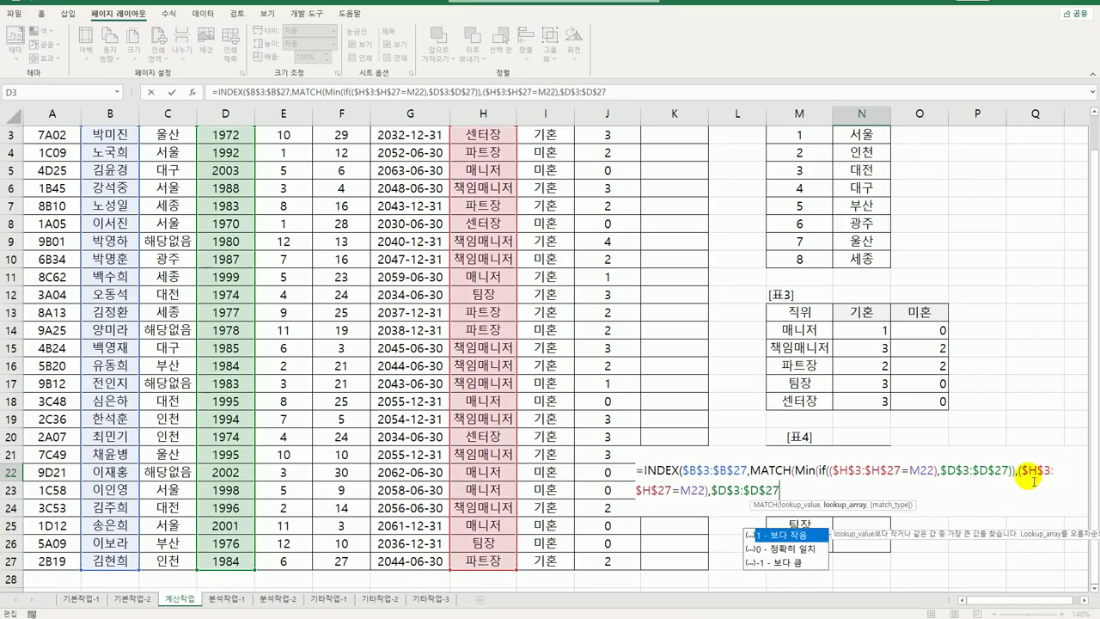
click(711, 495)
key(BackSpace)
text(*)
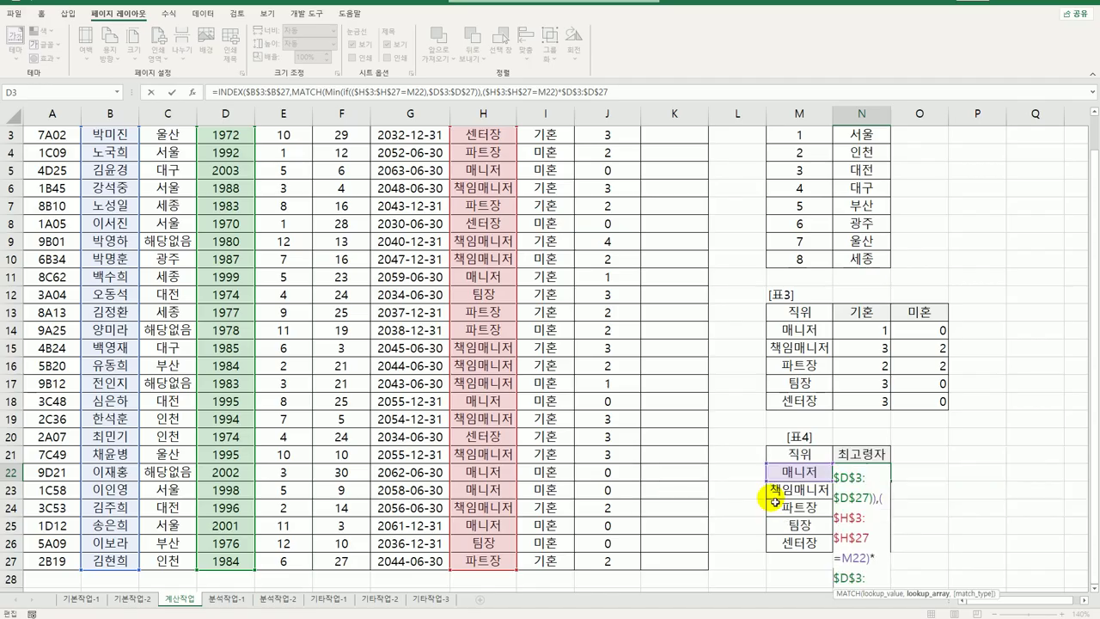
Finish N22 with match type 0 as an array formula and fill it down through N26.
drag(834, 577, 873, 579)
click(870, 578)
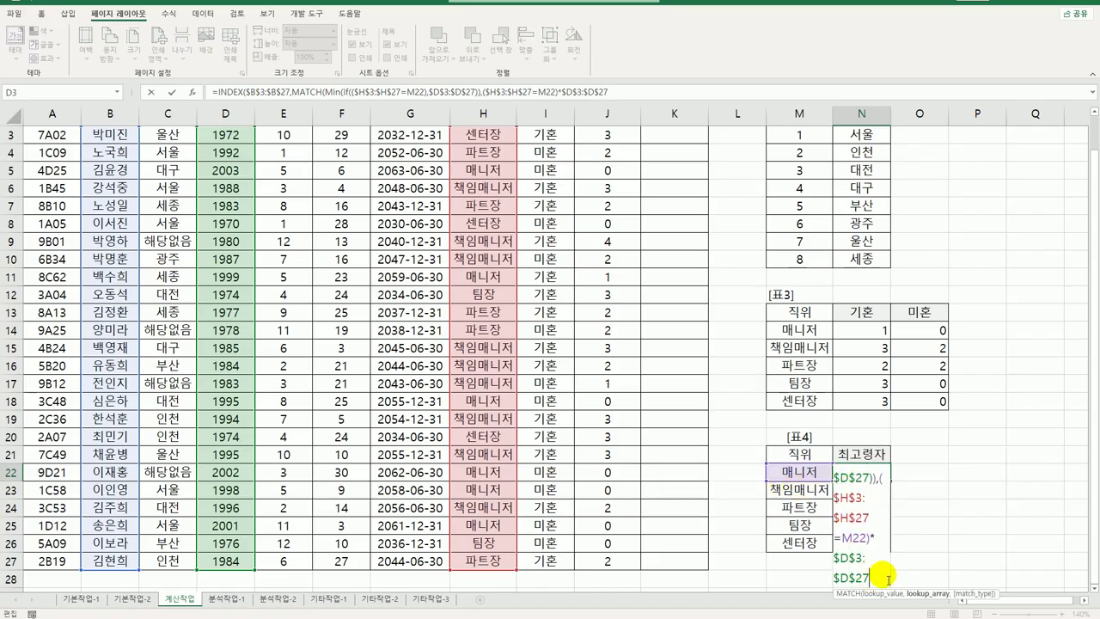
text(,)
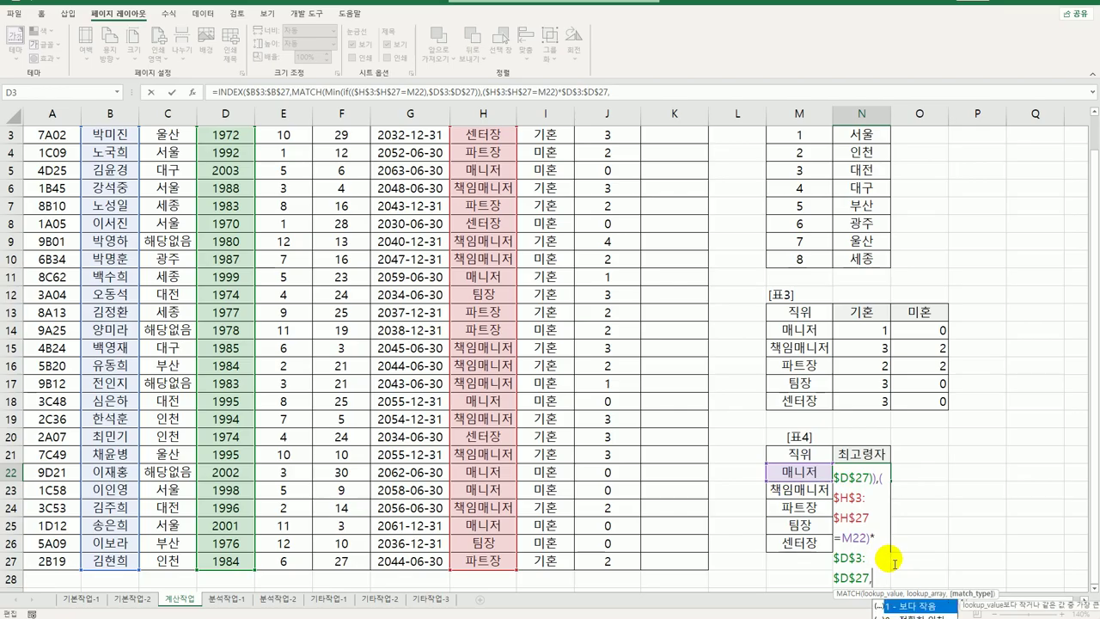
text(0))
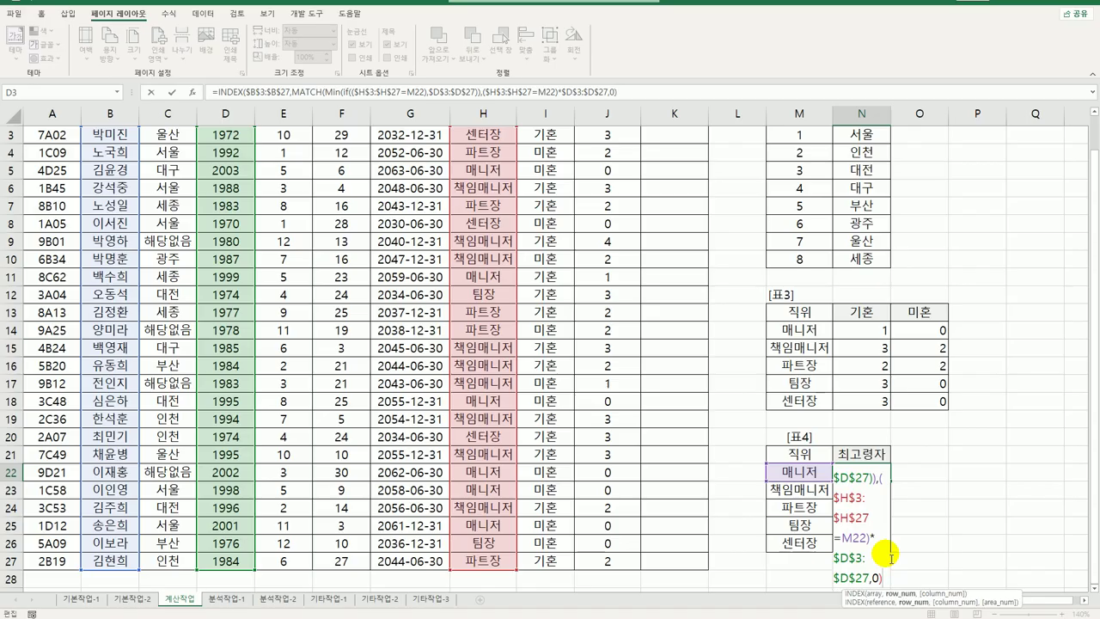
text())
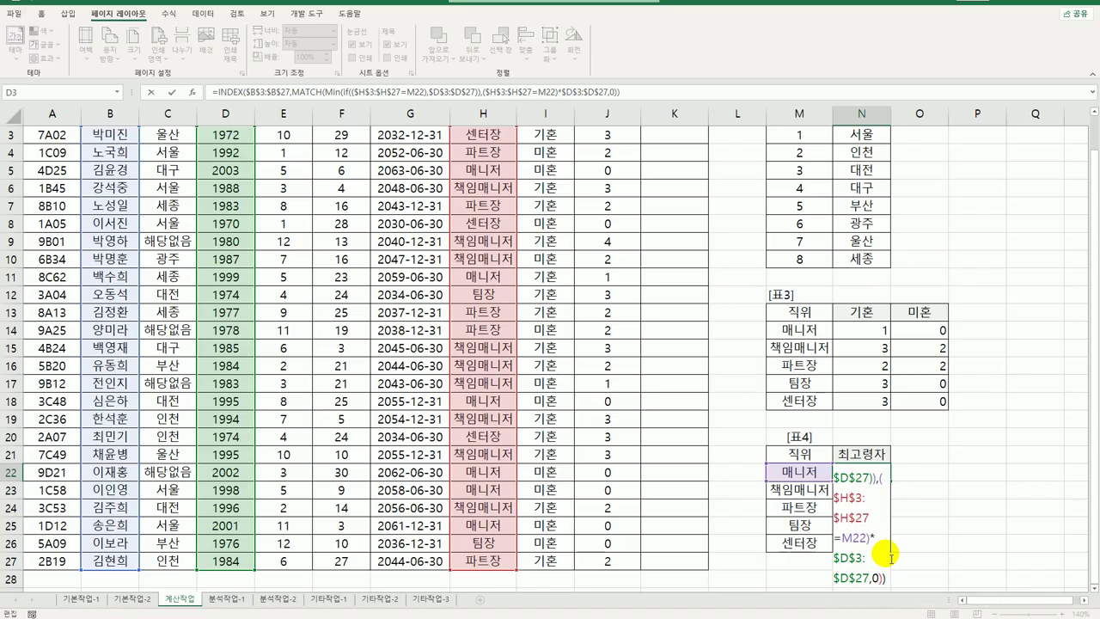
key(ctrl+shift+Return)
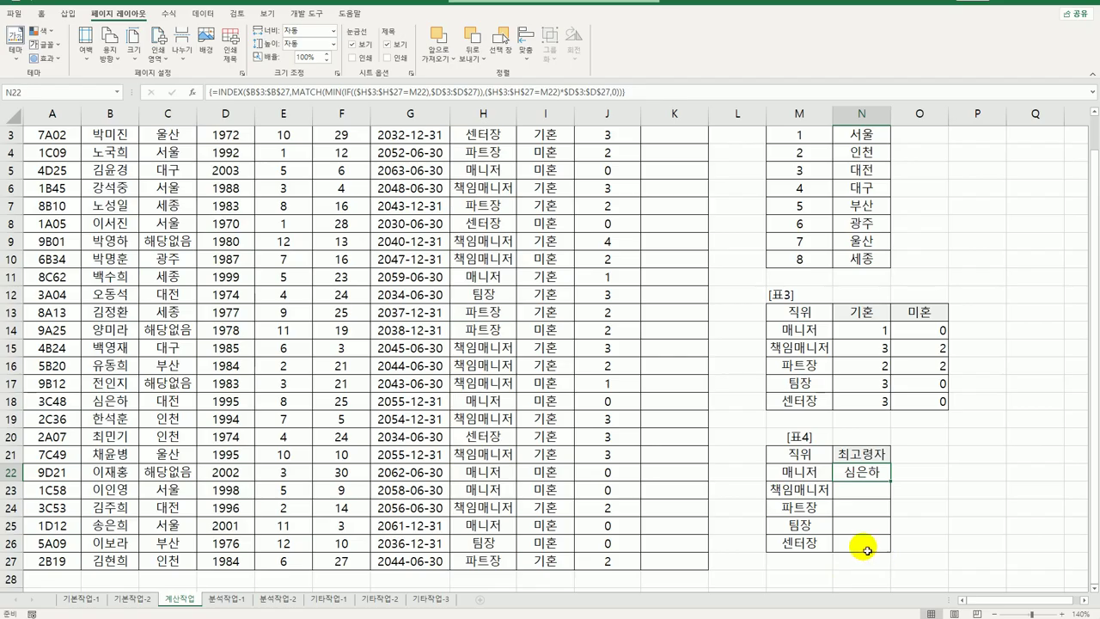
drag(888, 490, 895, 555)
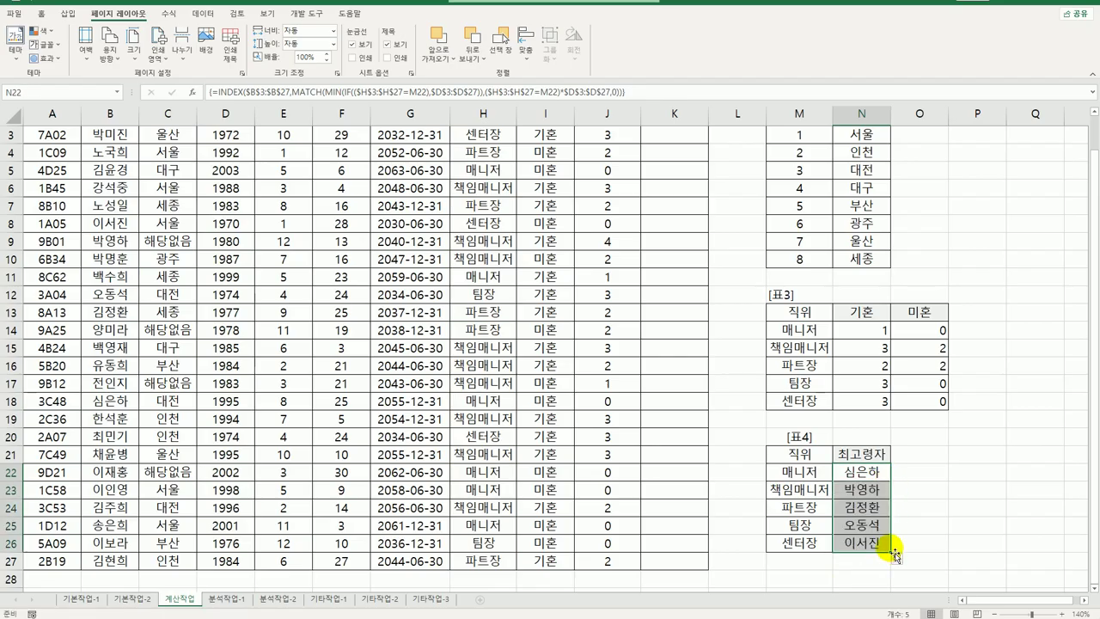
Review N22's array formula part by part: the MATCH row number, the MIN(IF()) lookup value, the lookup array and the match type.
double_click(838, 474)
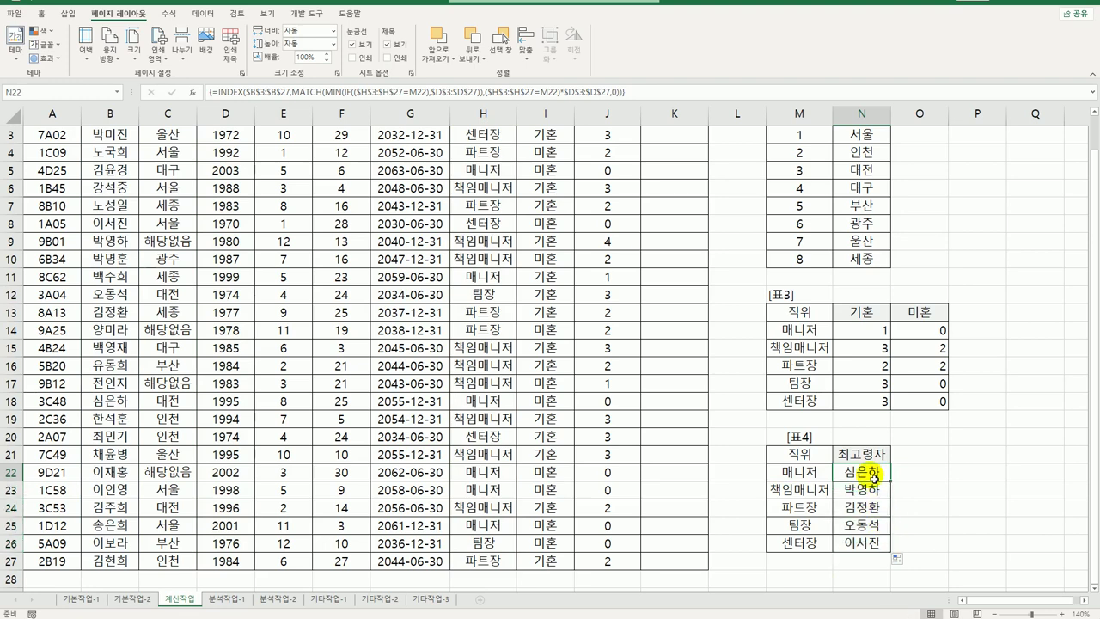
click(836, 489)
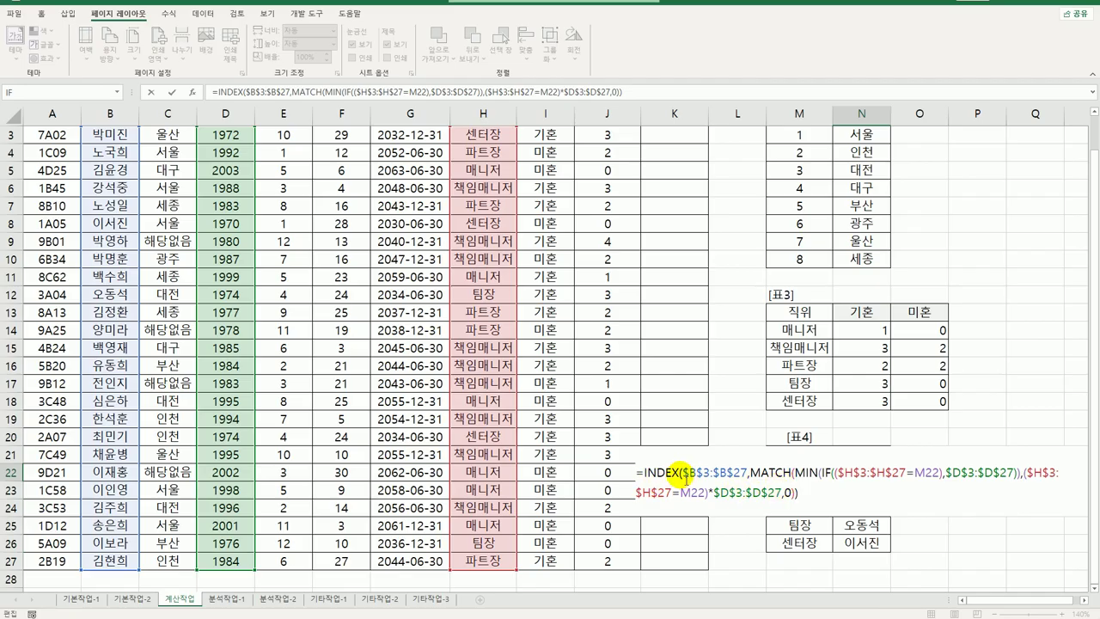
drag(683, 473, 795, 496)
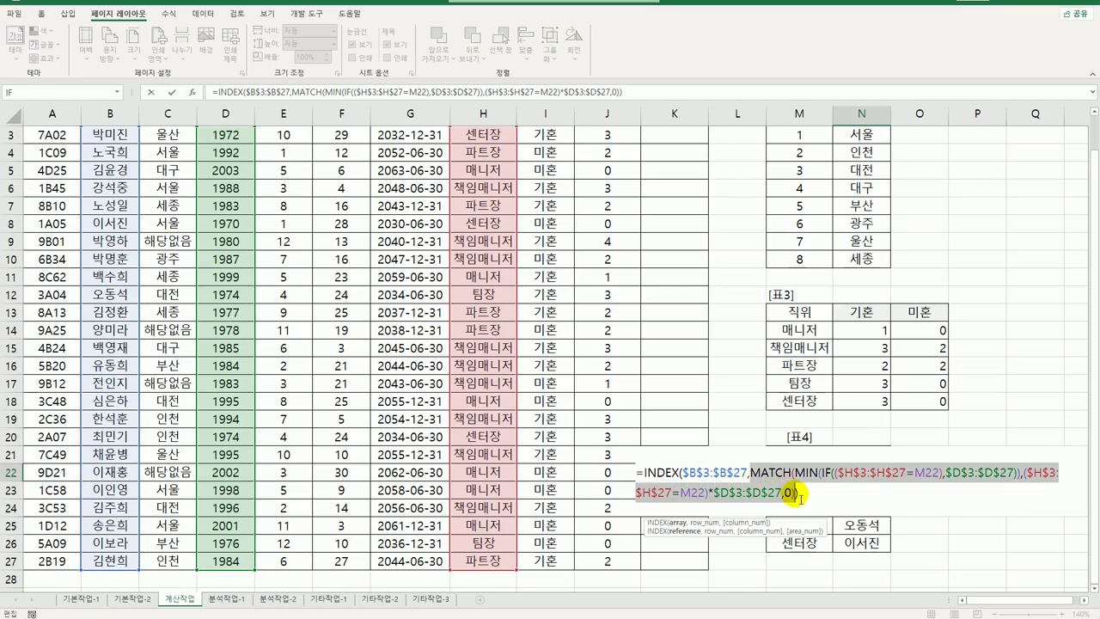
drag(795, 474, 820, 475)
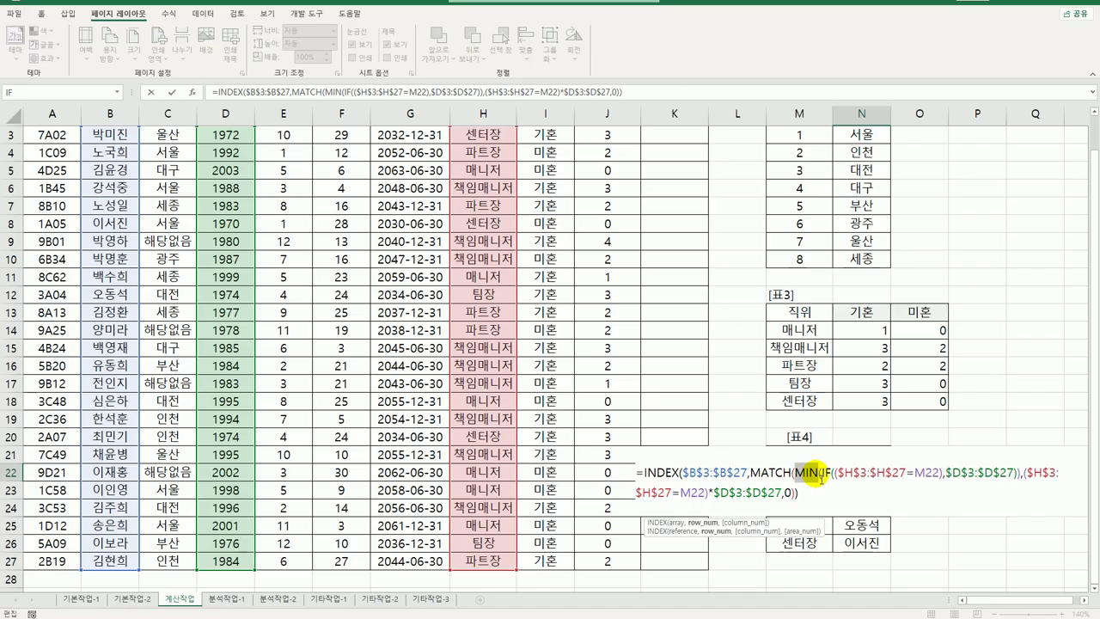
click(821, 474)
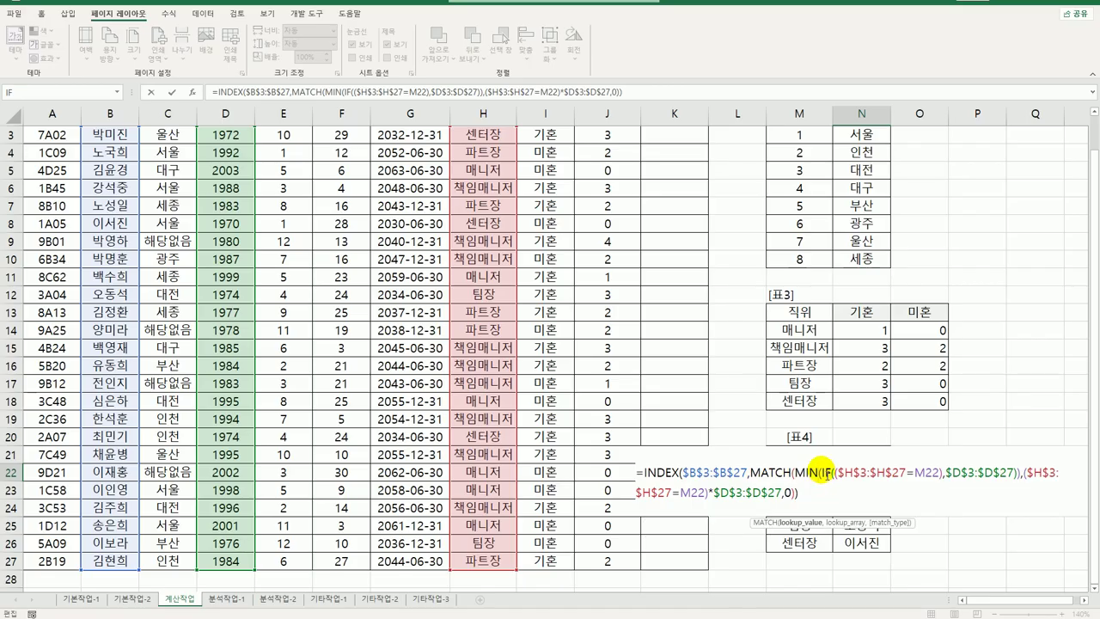
drag(821, 474, 1020, 479)
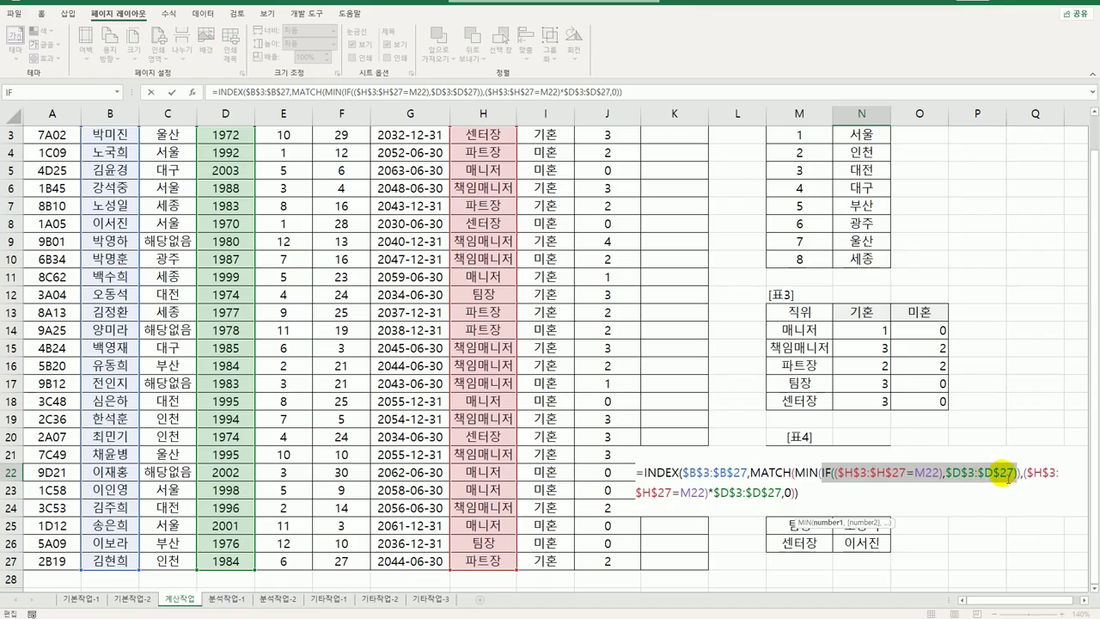
drag(1024, 473, 800, 494)
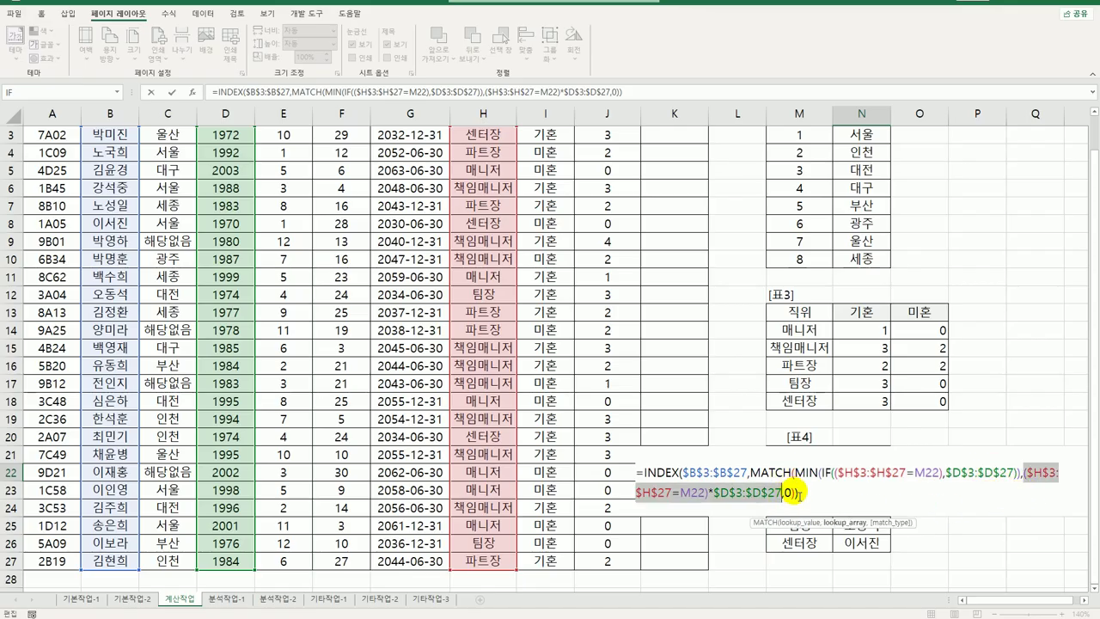
click(797, 500)
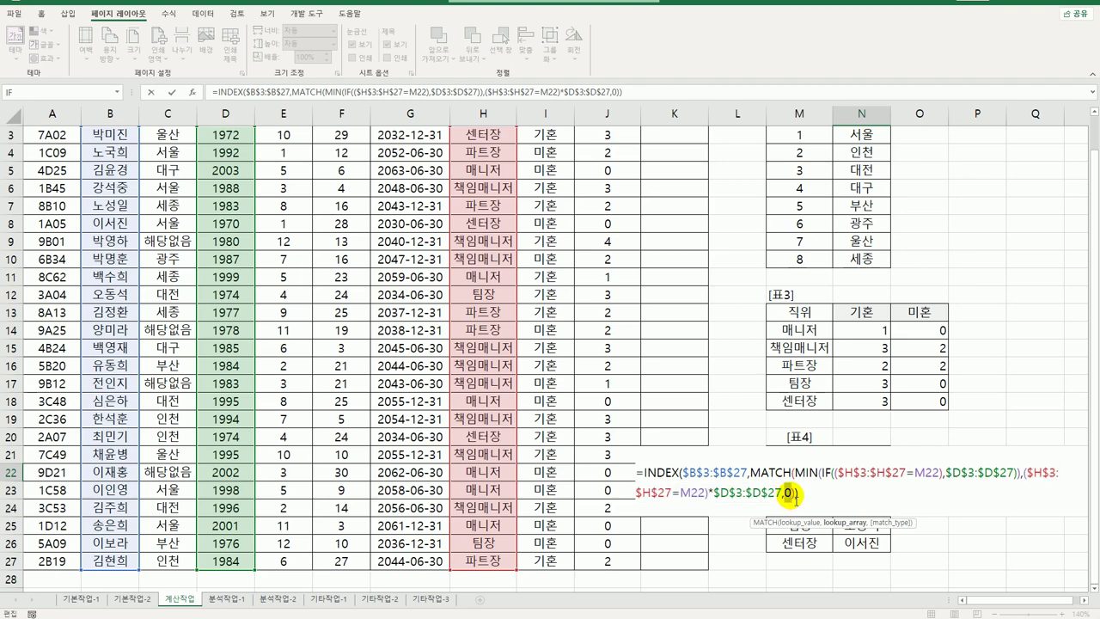
double_click(789, 495)
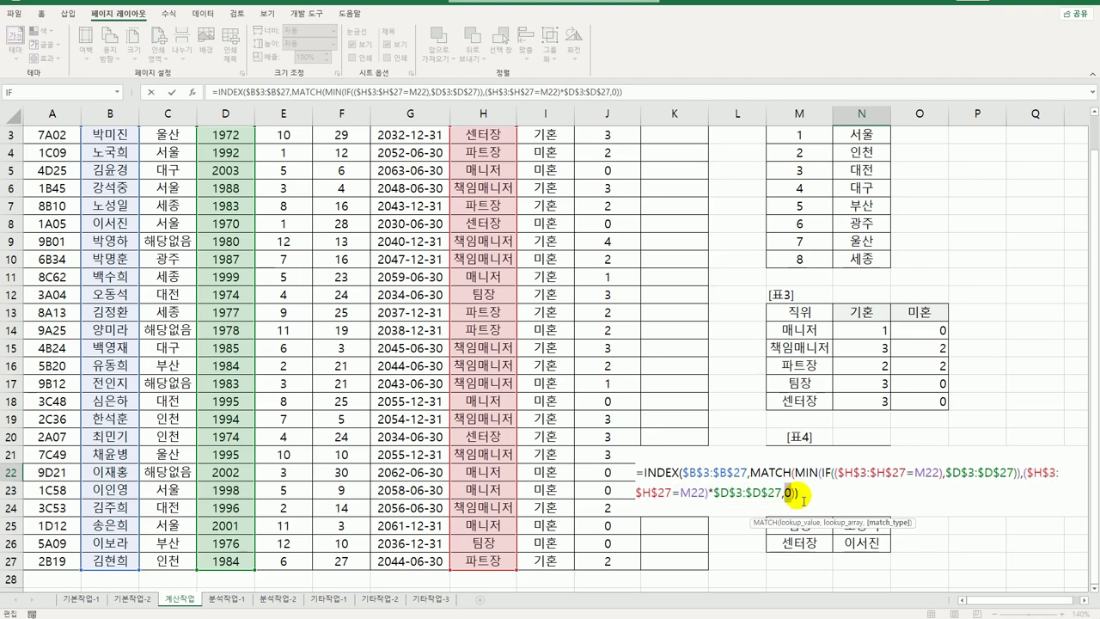
click(803, 499)
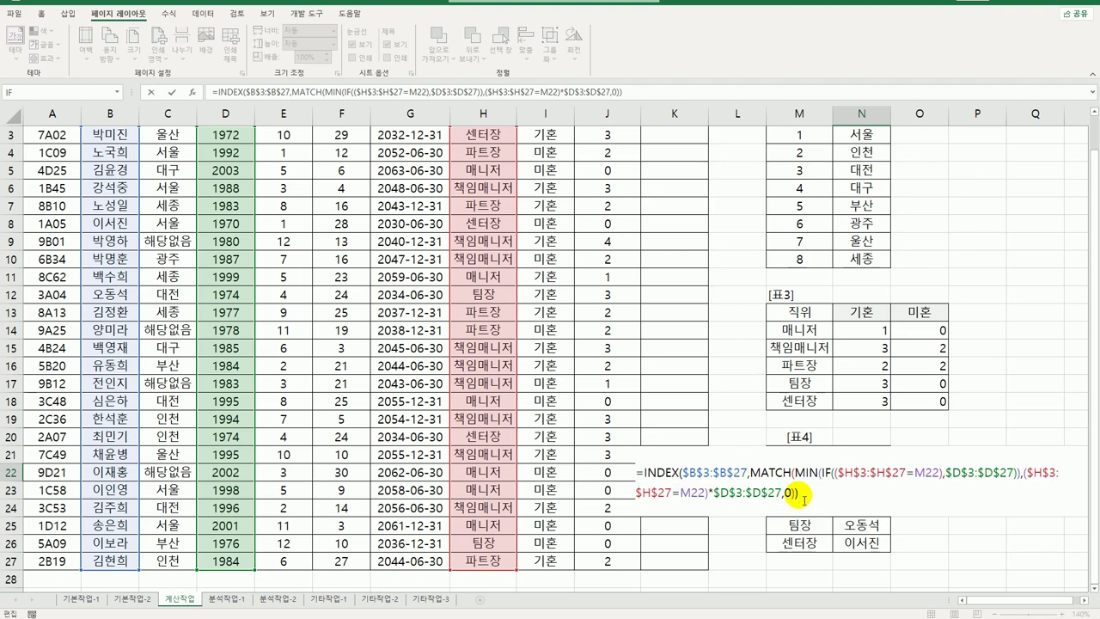
key(ctrl+shift+Return)
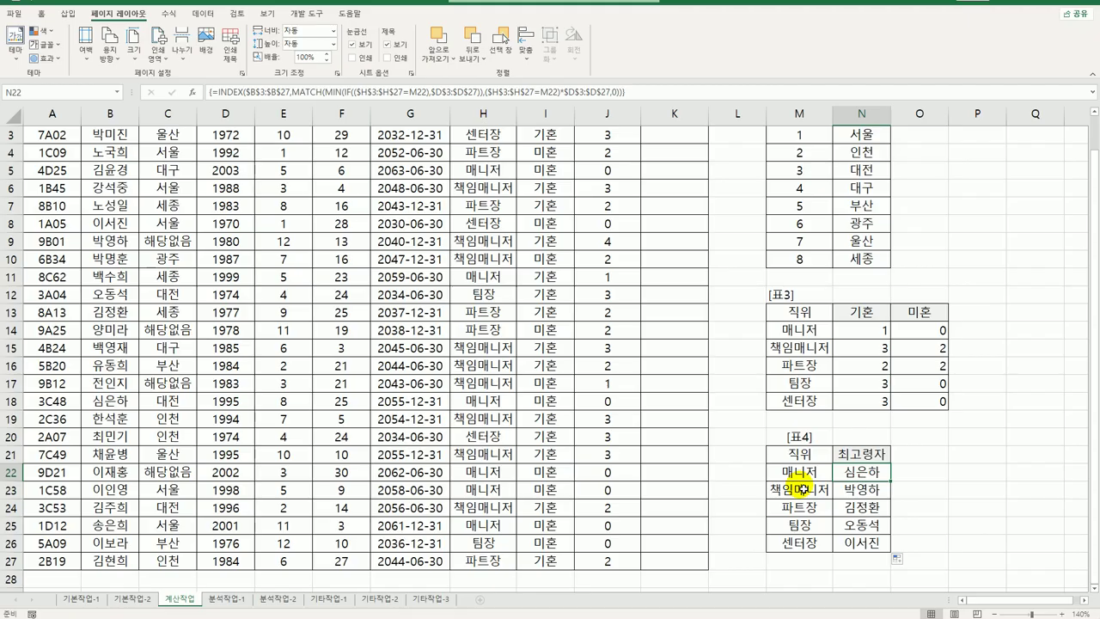
Select the first 가족수당 cell, K3, and open the Visual Basic editor.
scroll(724, 425, down, 3)
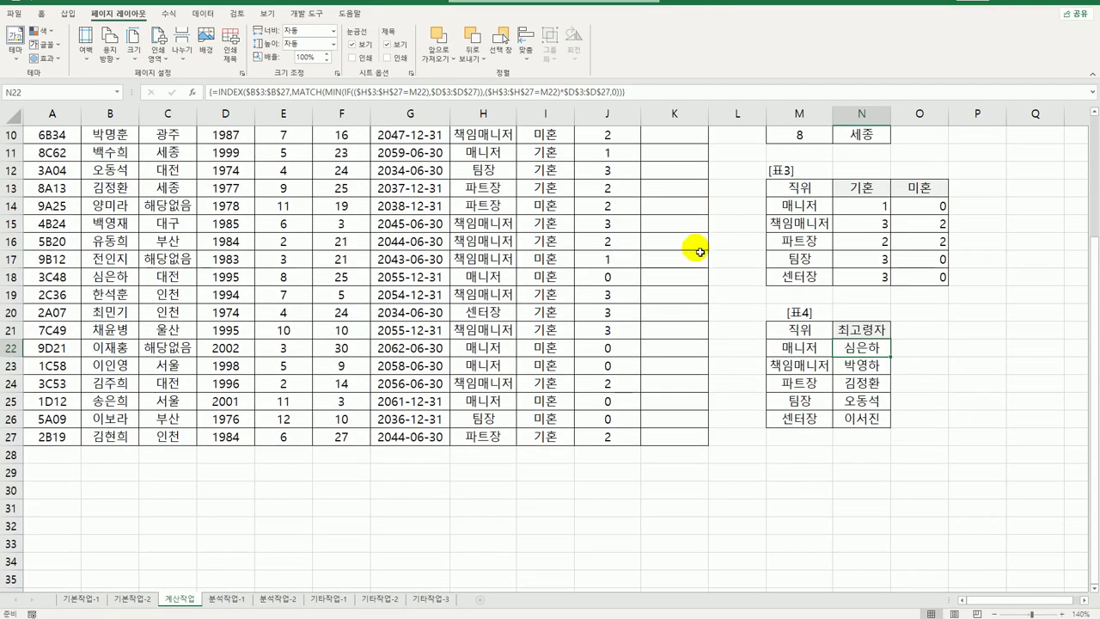
scroll(699, 246, up, 3)
click(681, 170)
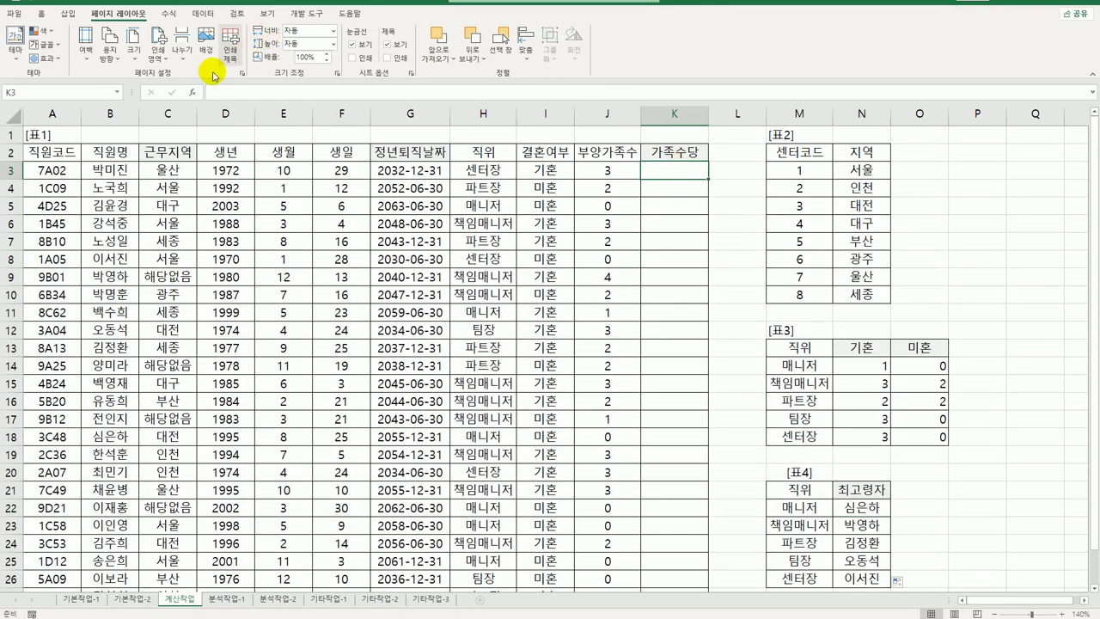
click(306, 13)
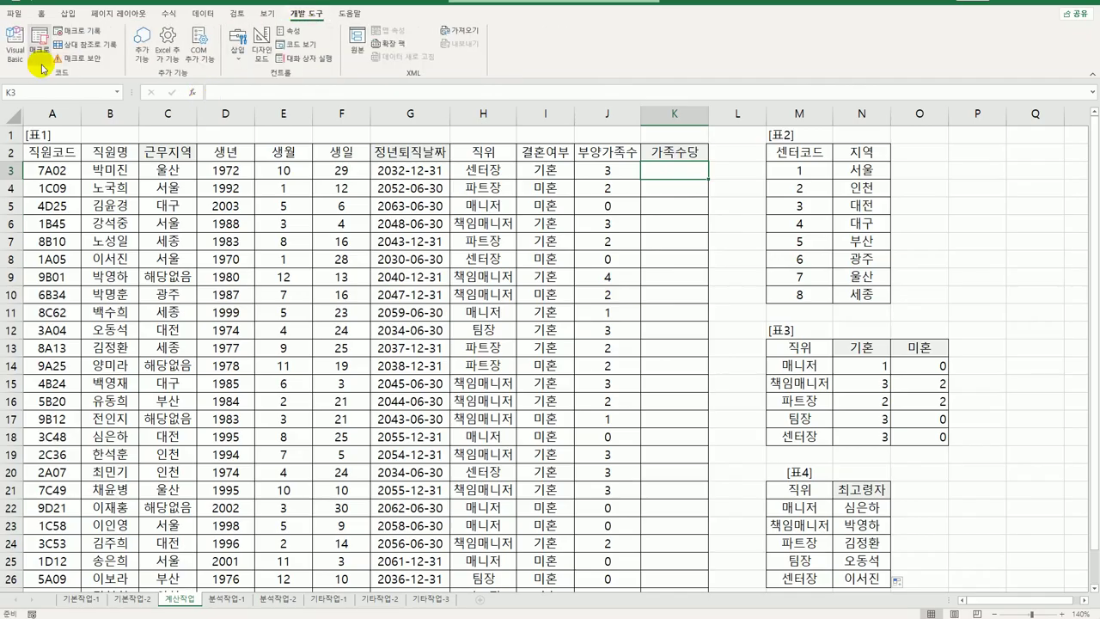
click(26, 59)
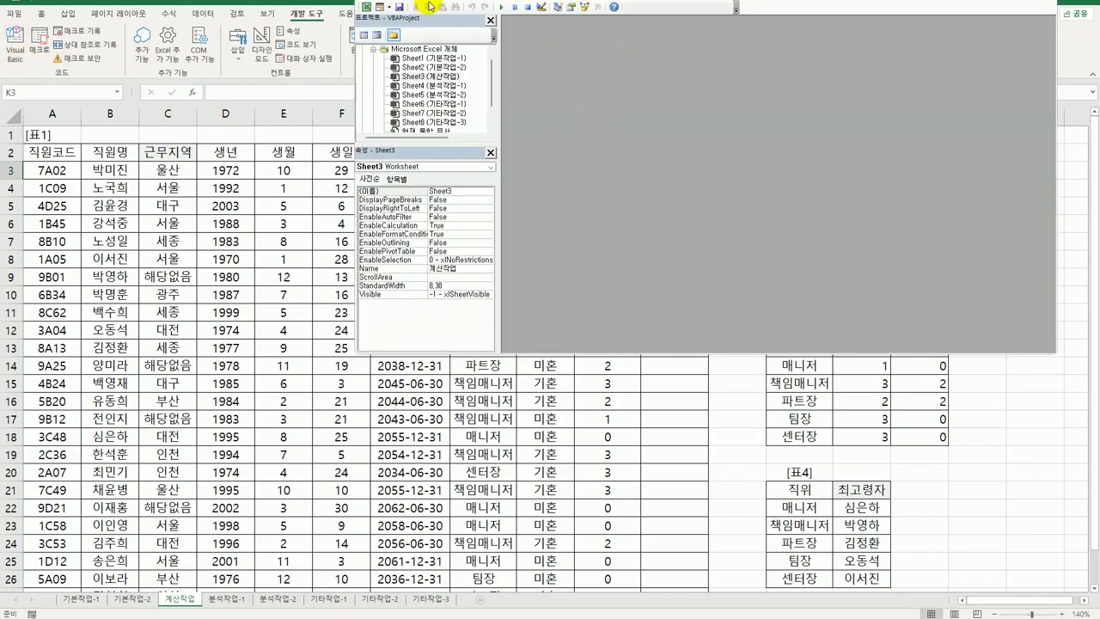
Insert a module and declare the public function fn가족수당 with the arguments 결혼여부 and 부양가족수.
click(513, 5)
click(498, 34)
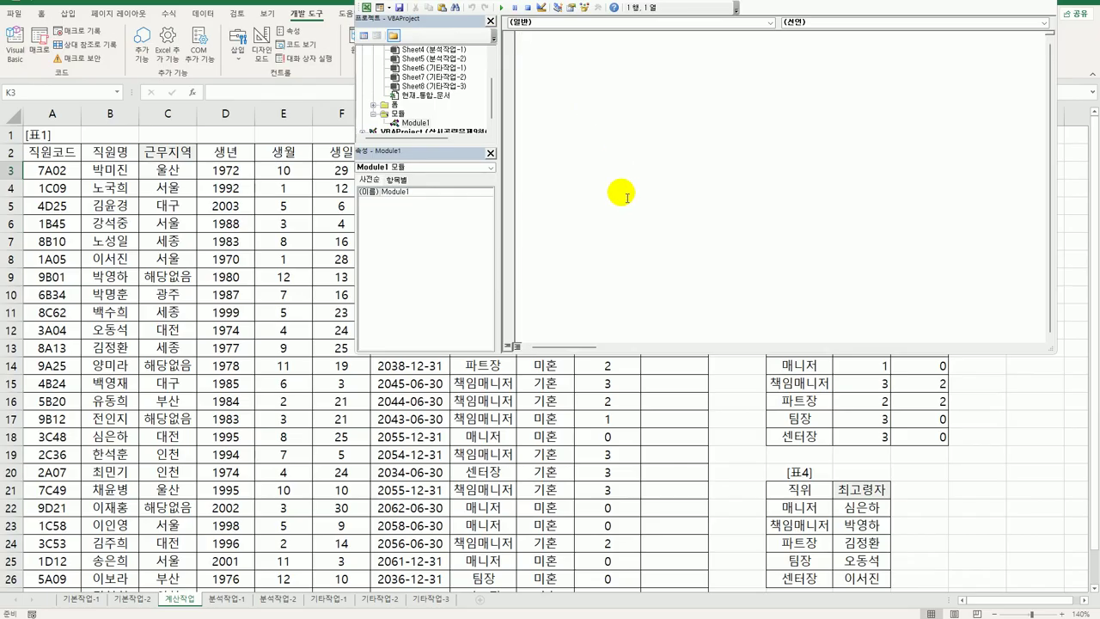
text(public function fn가족수당(결혼여)
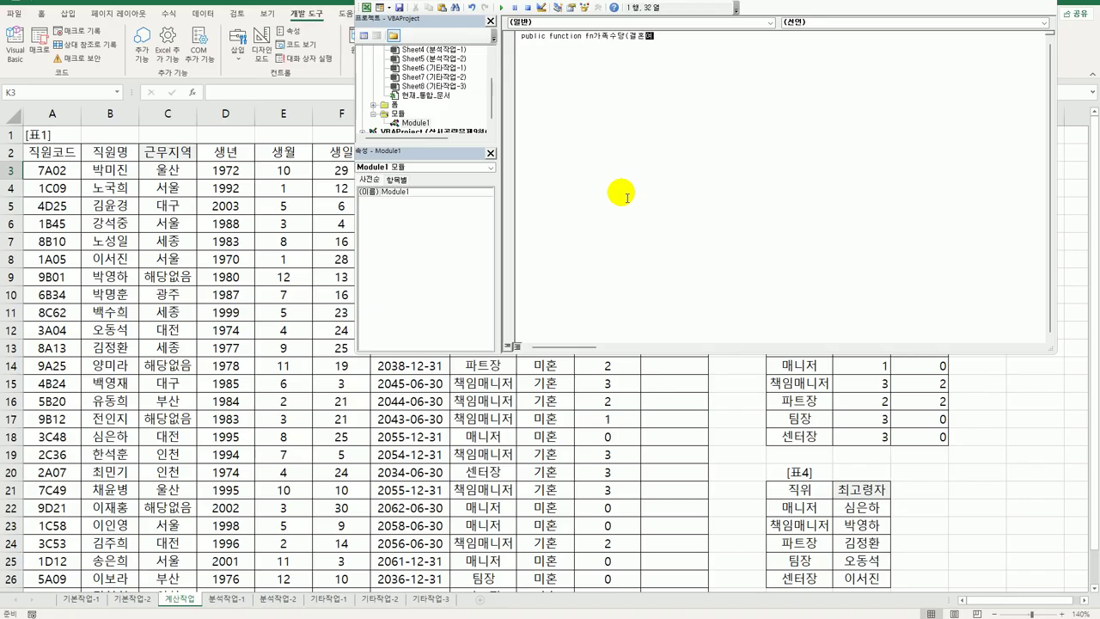
text(부, 부양가족수))
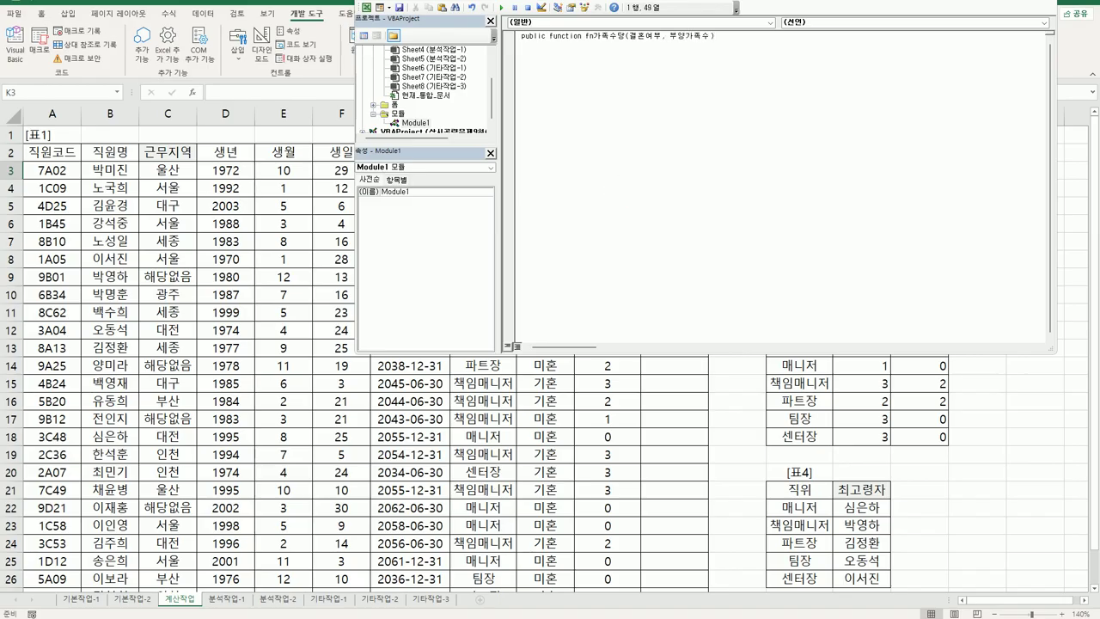
key(Return)
key(Return)
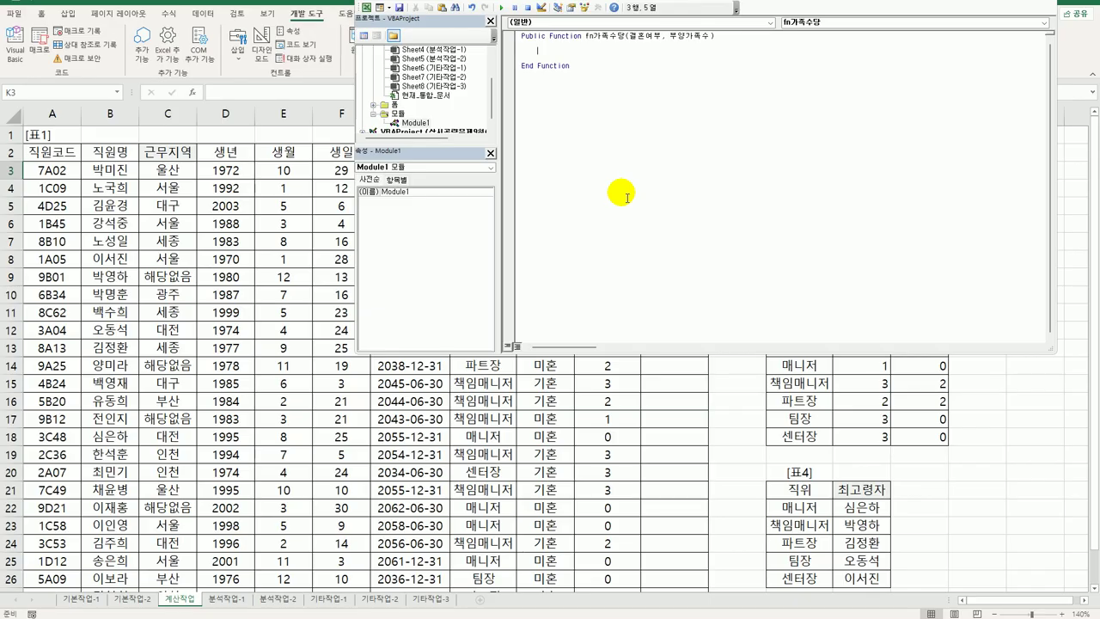
Add a condition to the function so that 결혼여부 = "미혼" assigns 30000 to fn가족수당.
text(If ㄱ)
text(혼여부 = )
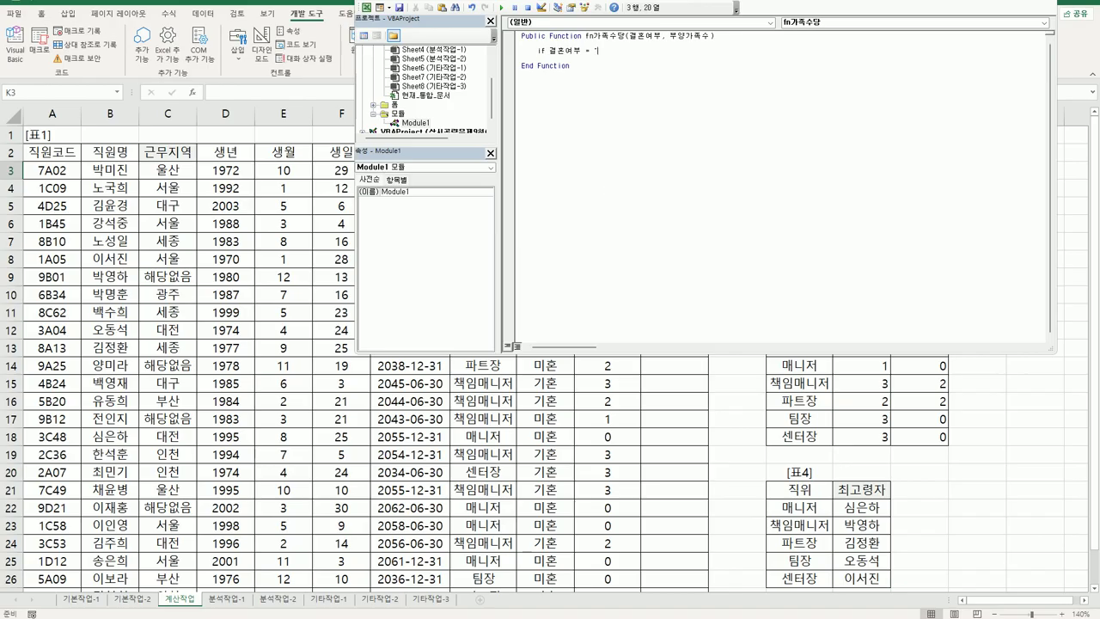
text("기혼)
text(" )
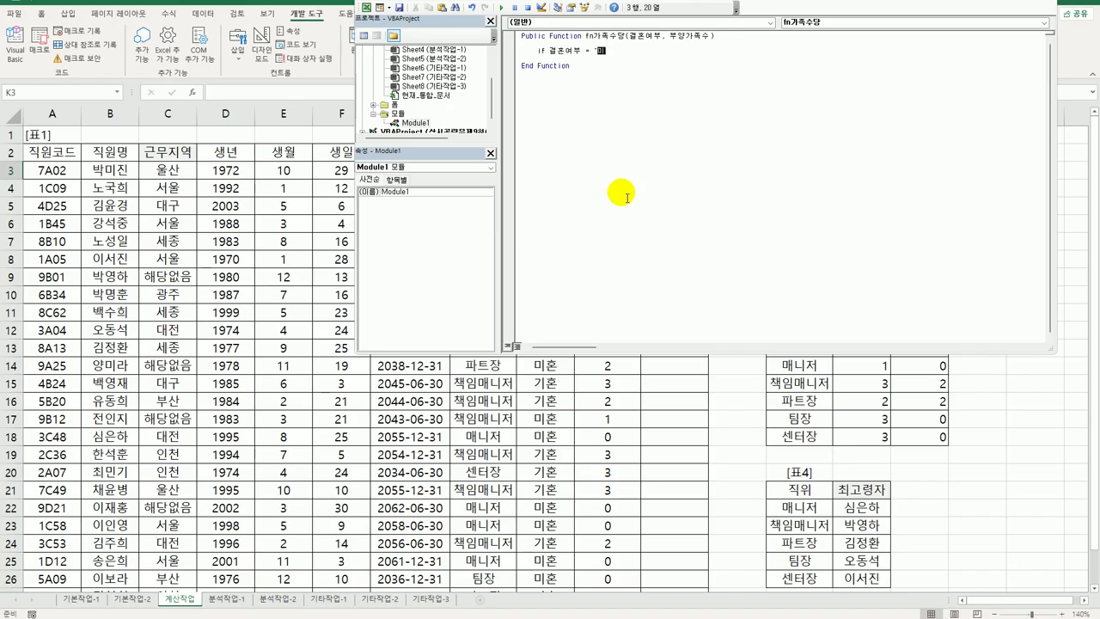
text(Then)
key(Return)
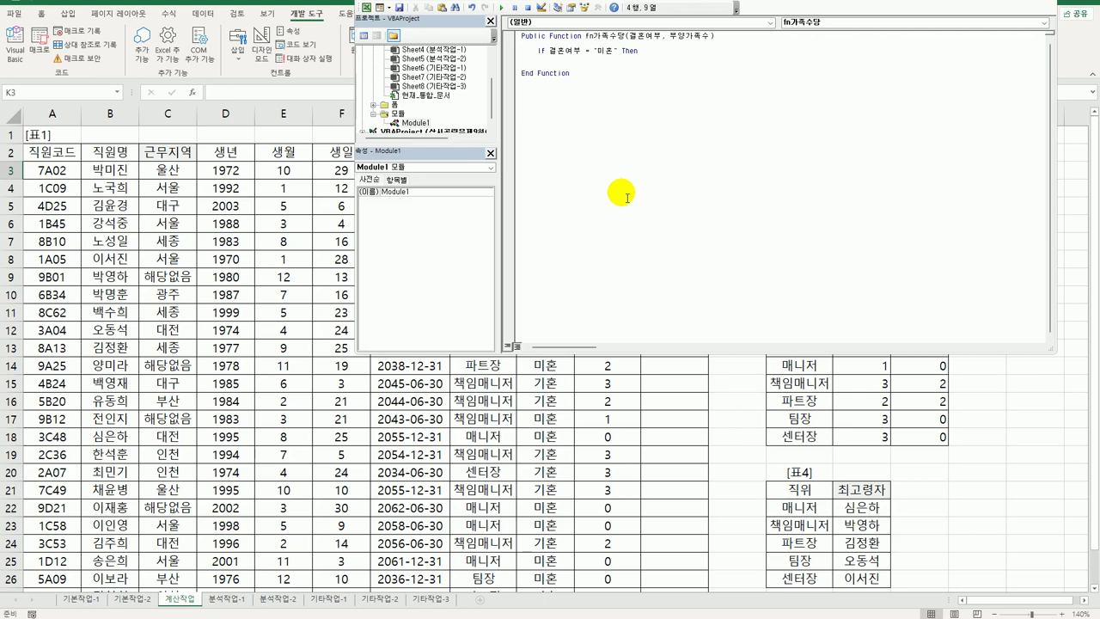
text(fn가족수당 = 3)
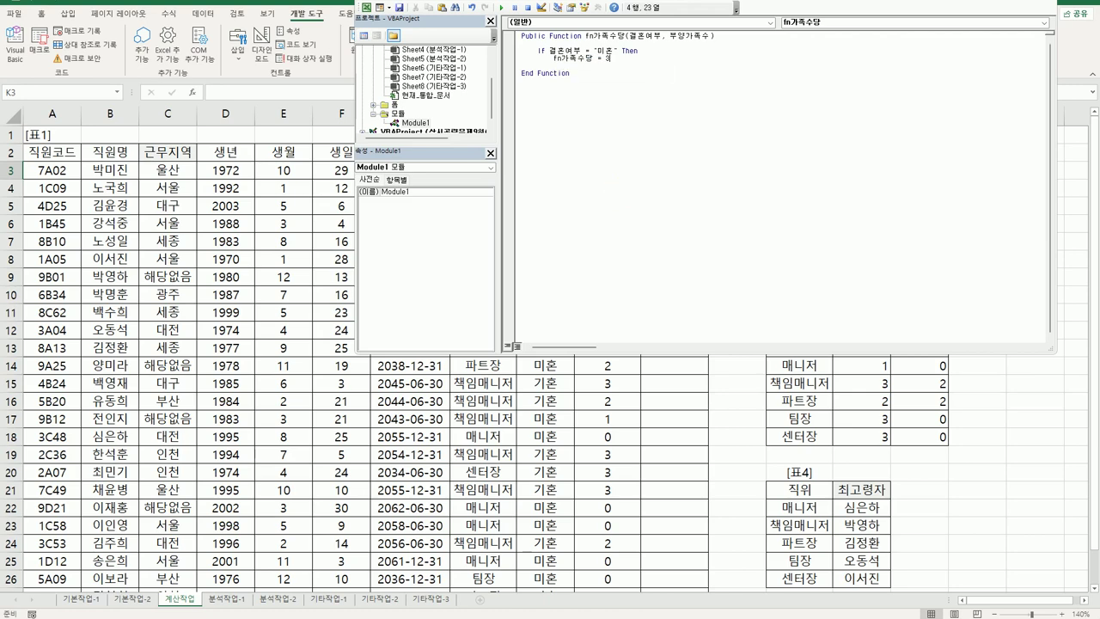
text(0000)
key(Return)
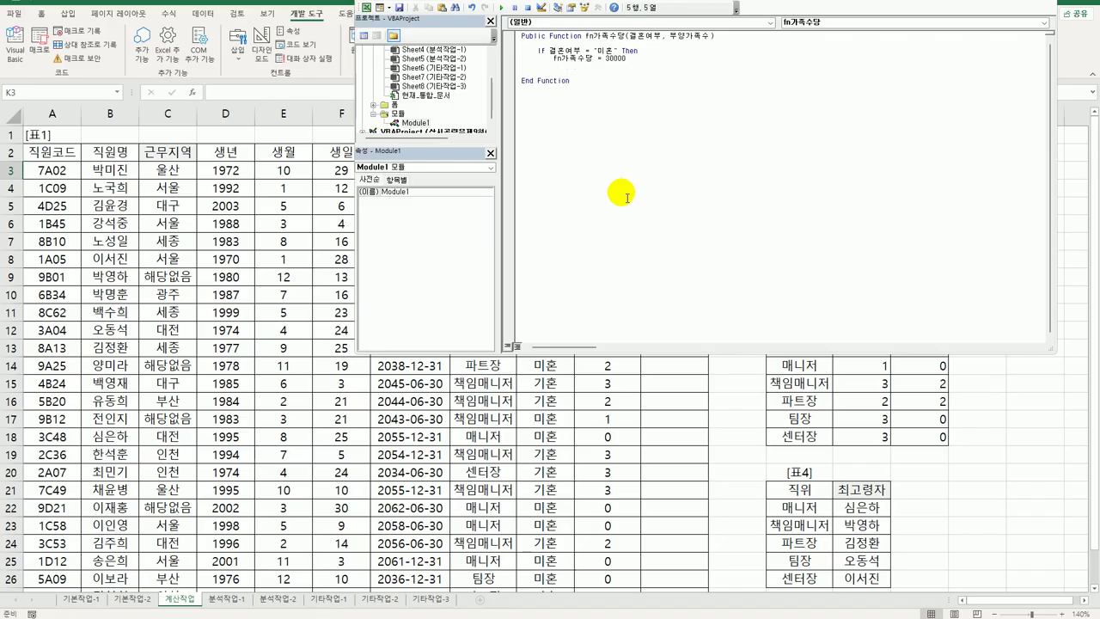
Add an ElseIf line testing 부양가족수 = 1 below the first branch.
text(ㄷ)
key(BackSpace)
key(Hangul)
text(elseif 부양가족수 = 1)
key(Hangul)
text(t)
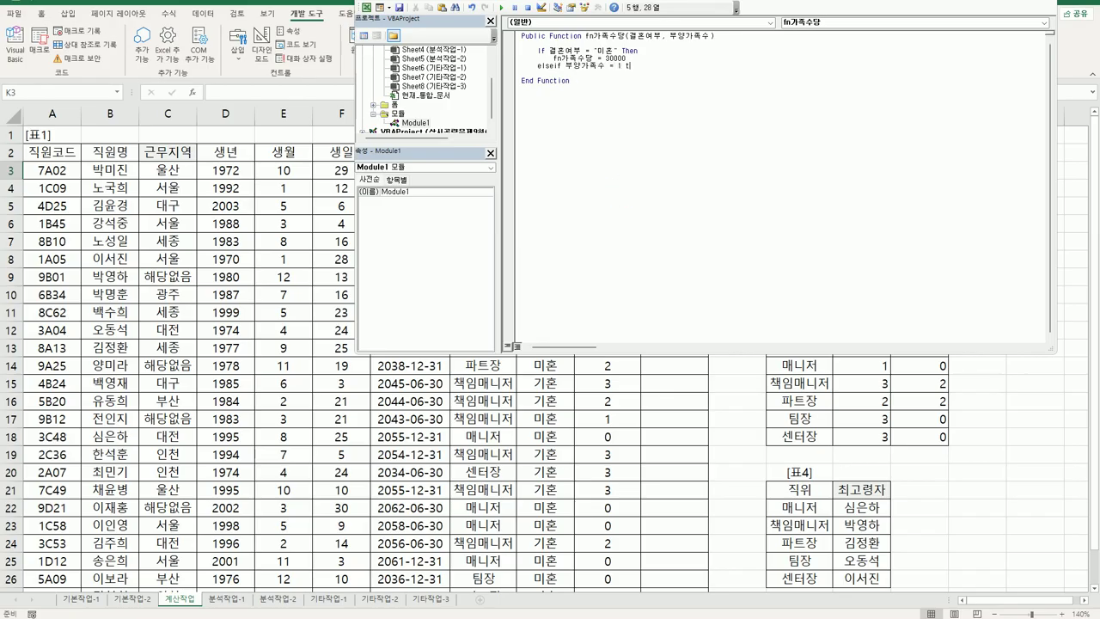
text(hen)
key(Return)
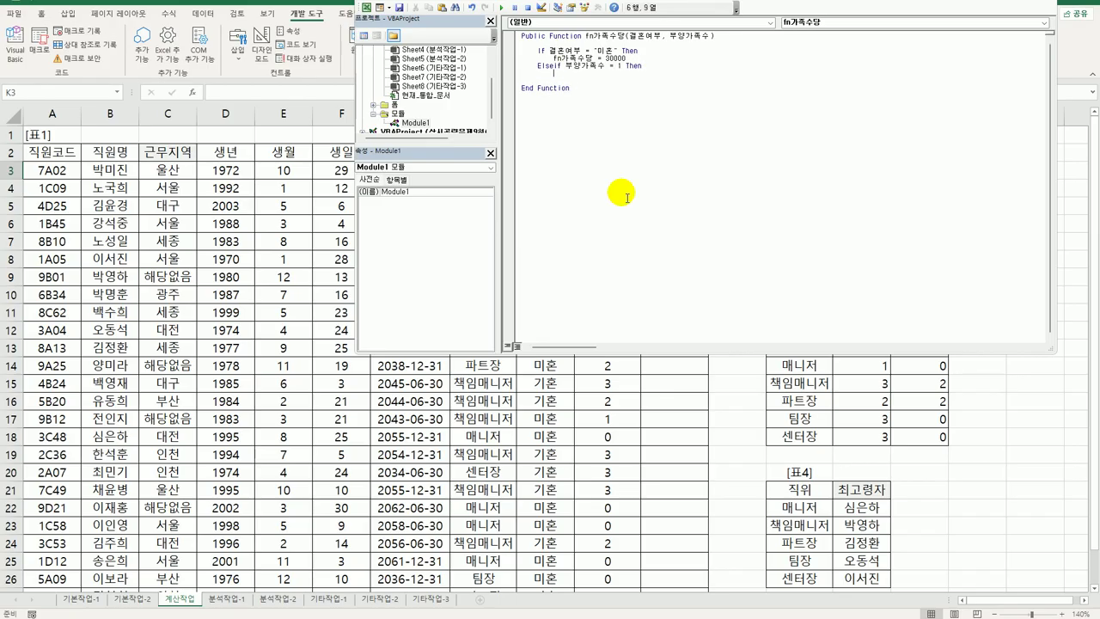
Copy the line fn가족수당 = 30000 from the 미혼 branch to the line below the ElseIf condition.
key(BackSpace)
key(BackSpace)
key(BackSpace)
key(BackSpace)
key(Up)
key(Up)
key(shift+End)
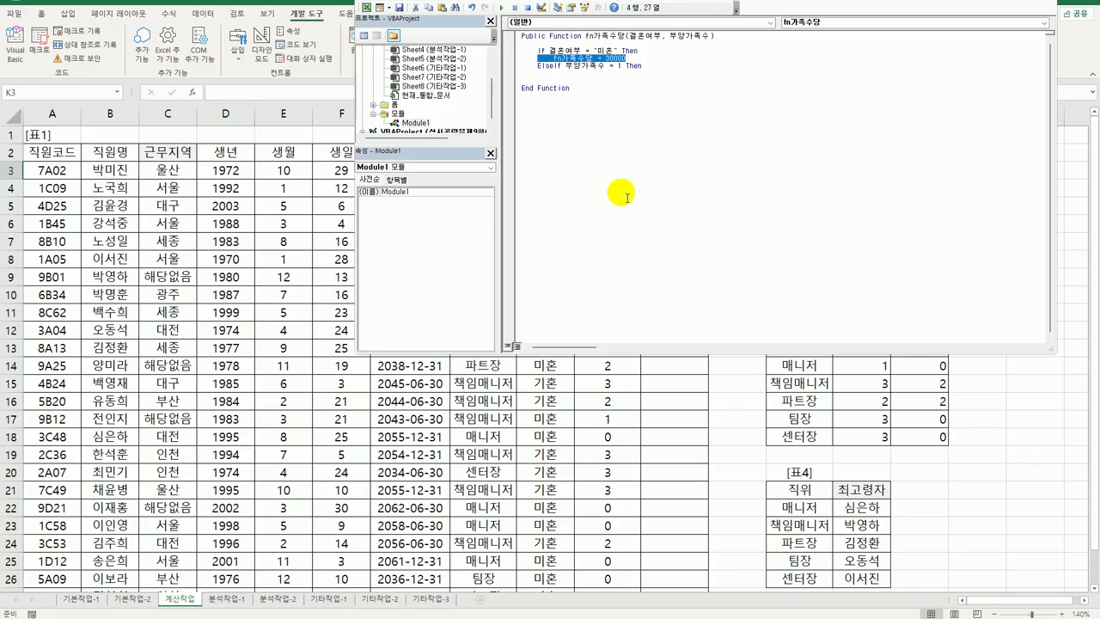
key(ctrl+c)
key(Down)
key(Down)
key(ctrl+v)
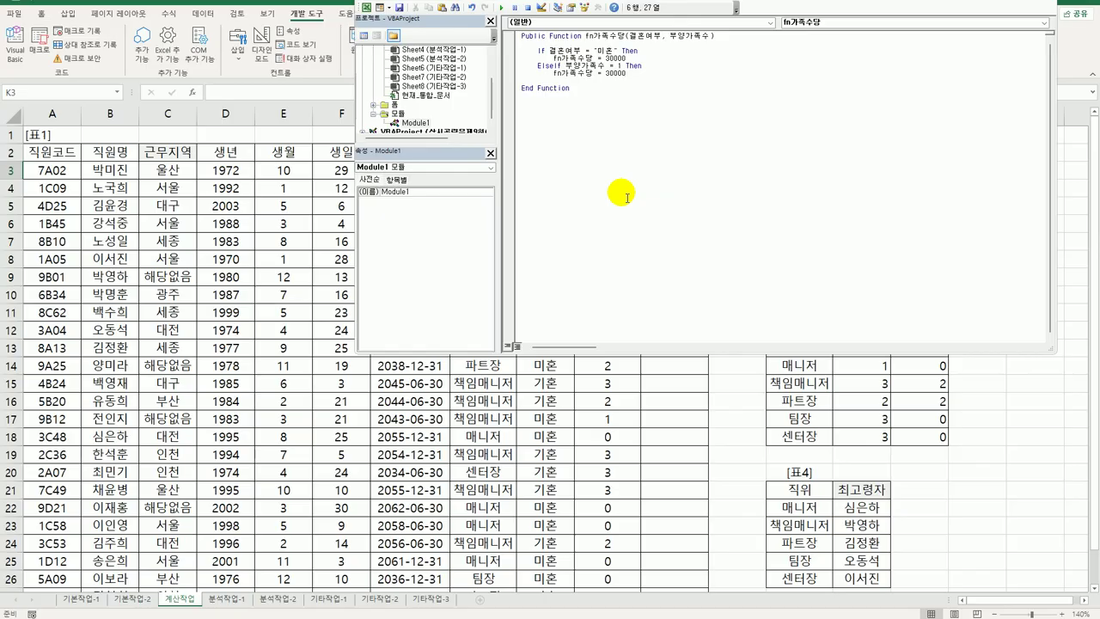
Duplicate the ElseIf branch below itself and change the copy to 부양가족수 = 2 with fn가족수당 = 60000.
key(Return)
key(BackSpace)
key(shift+Down)
key(shift+End)
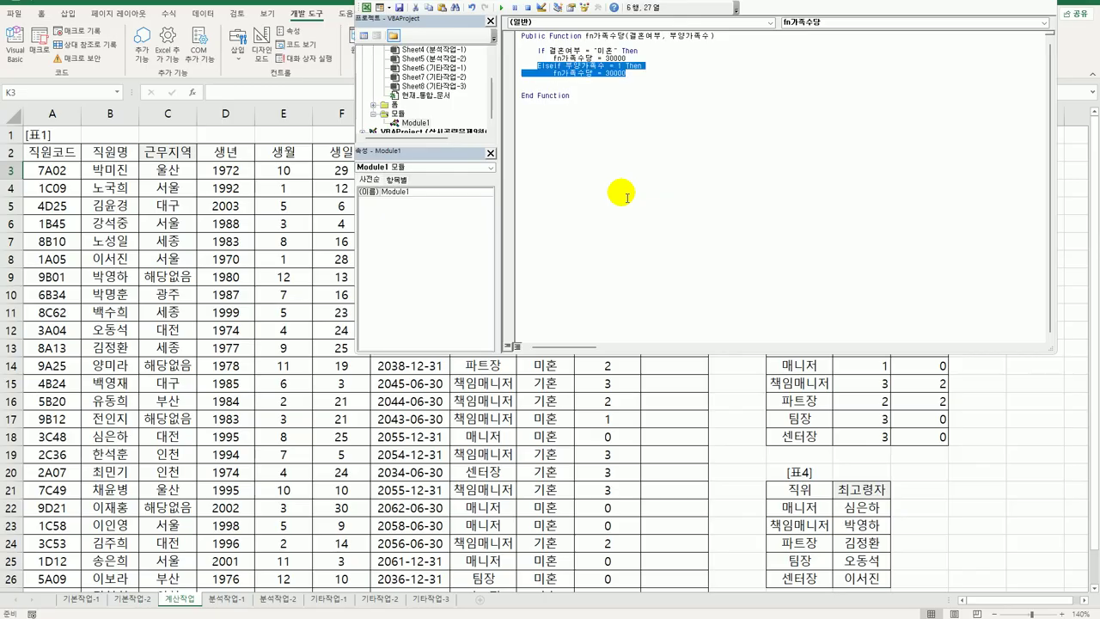
key(ctrl+c)
key(Down)
key(ctrl+v)
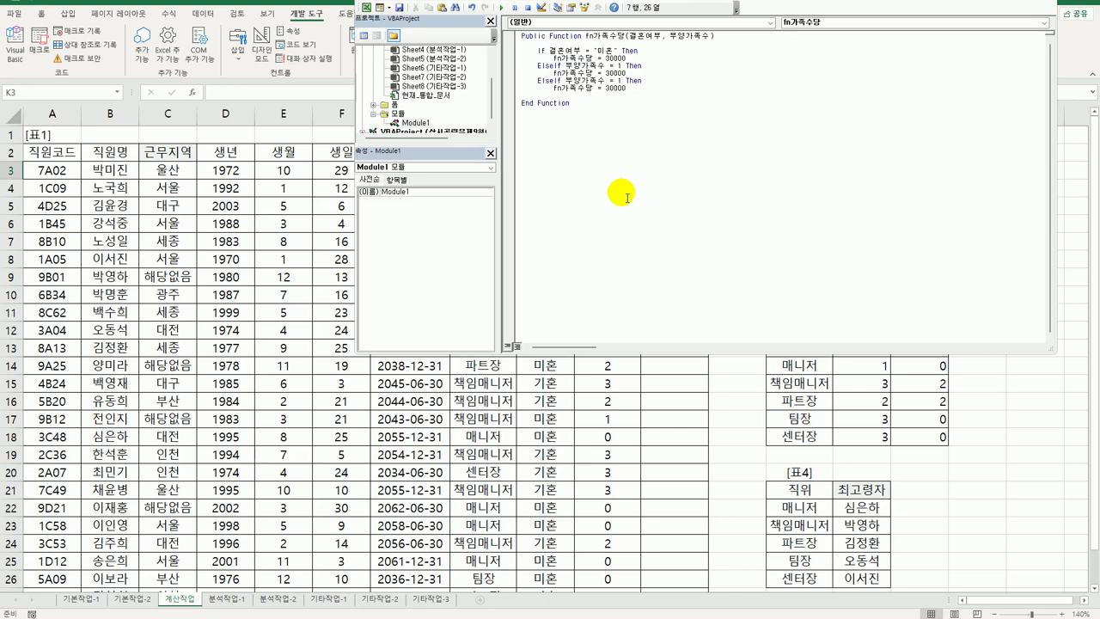
key(BackSpace)
text(2)
key(Left)
text(6)
key(Return)
key(BackSpace)
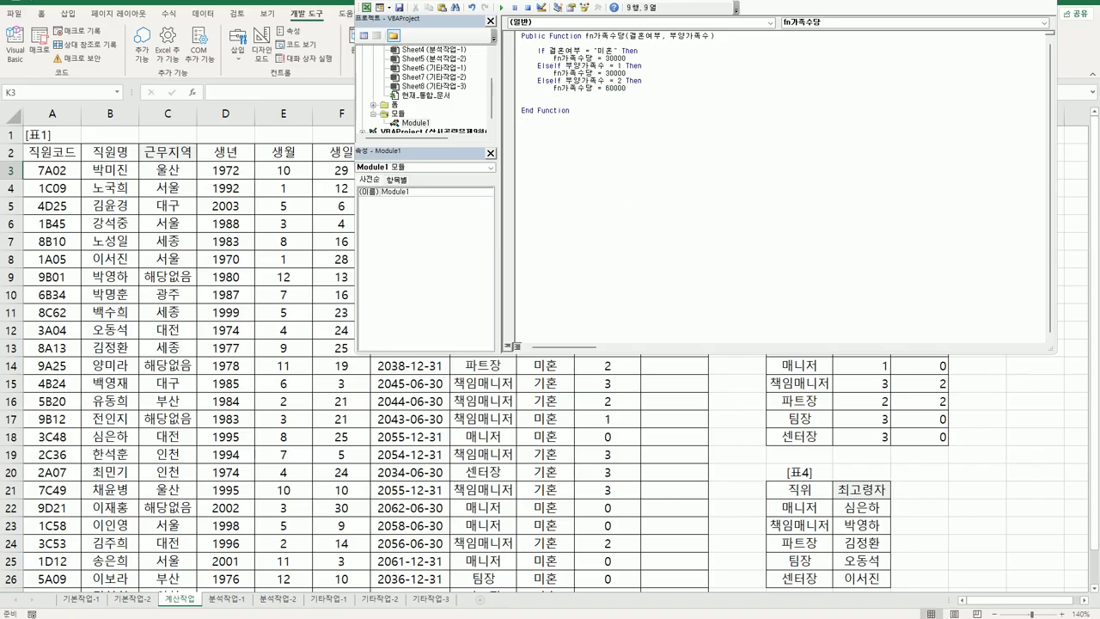
Add an Else branch and paste a copied fn가족수당 assignment line under it.
text(else)
key(Up)
key(shift+End)
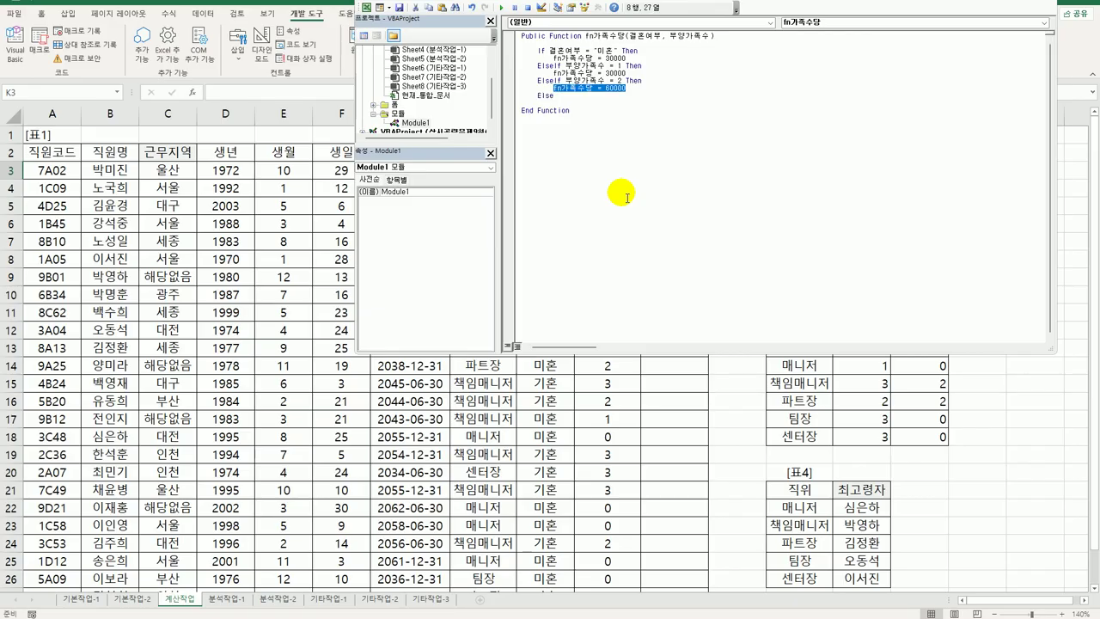
key(Down)
key(Down)
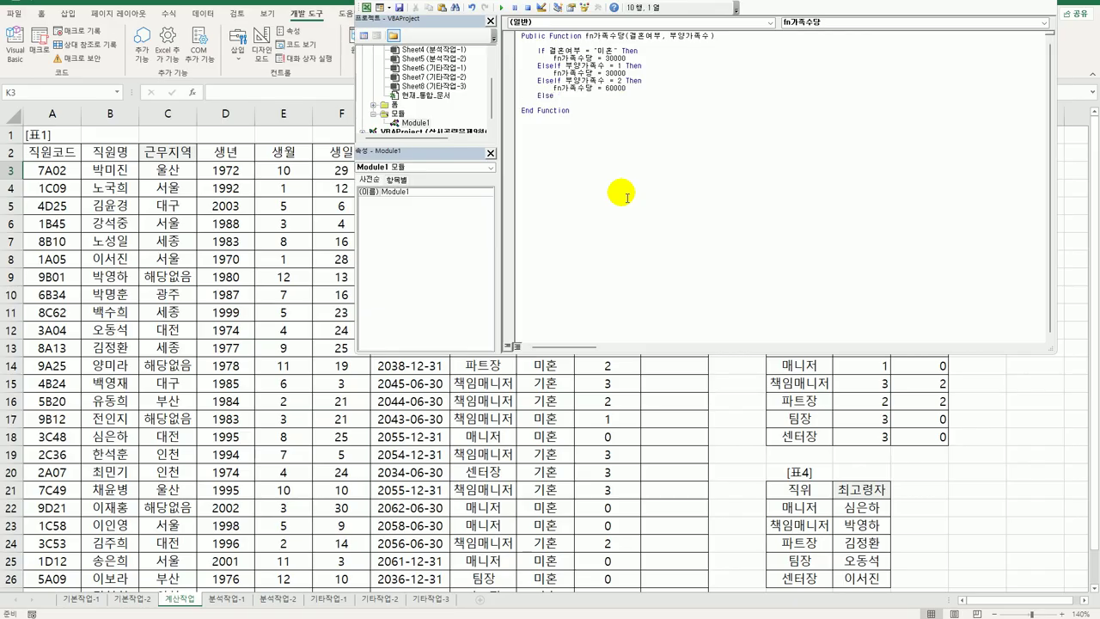
key(ctrl+v)
Replace the amount in the Else branch with 부양가족수 * 25000 and close the block with End If.
key(shift+Left)
key(shift+Left)
key(shift+Left)
key(shift+Left)
text(qndl)
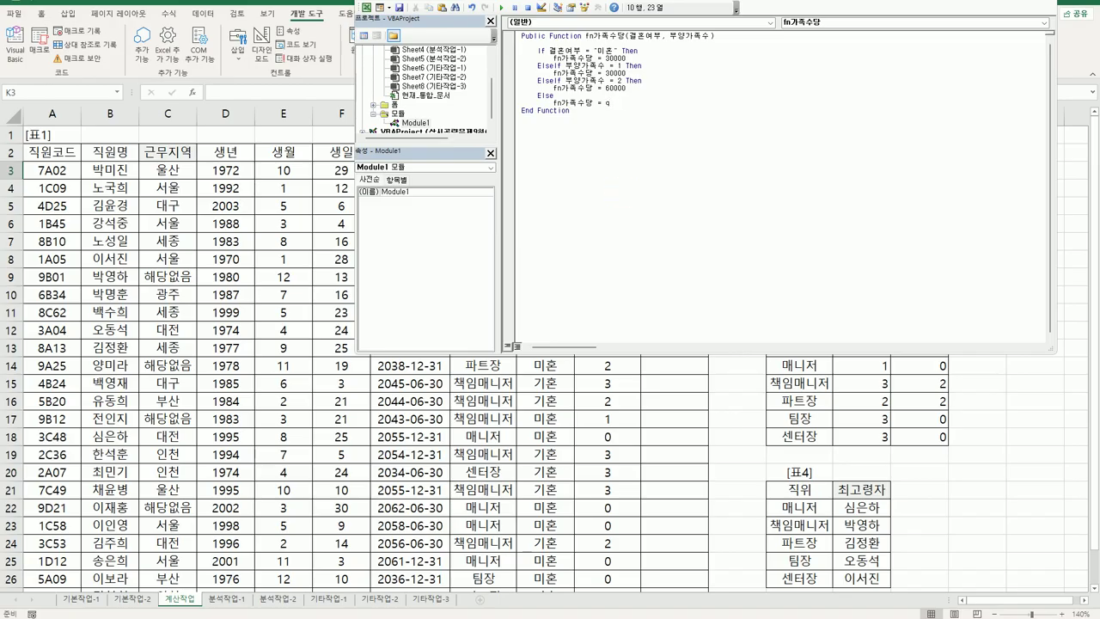
key(BackSpace)
text(부양가족)
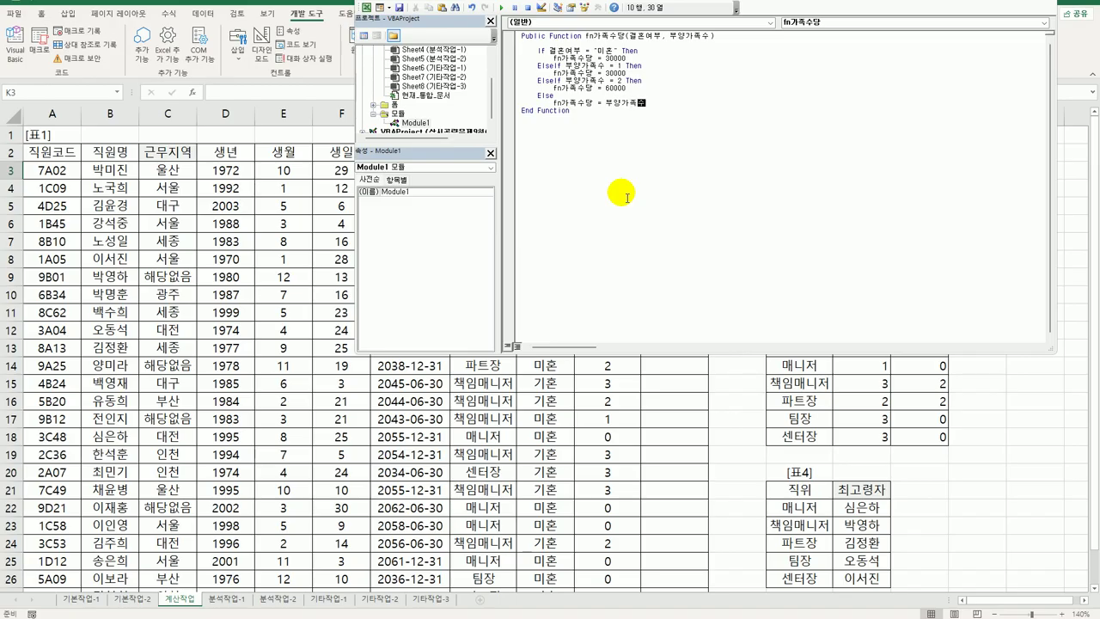
text(수 * 25000)
key(Return)
text(end if)
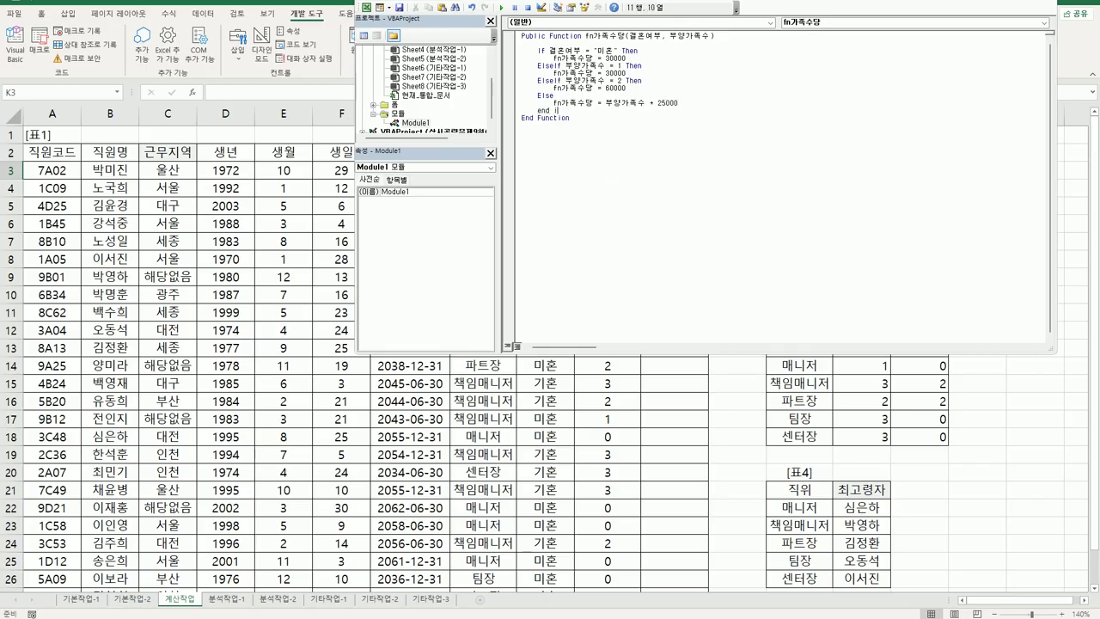
key(Return)
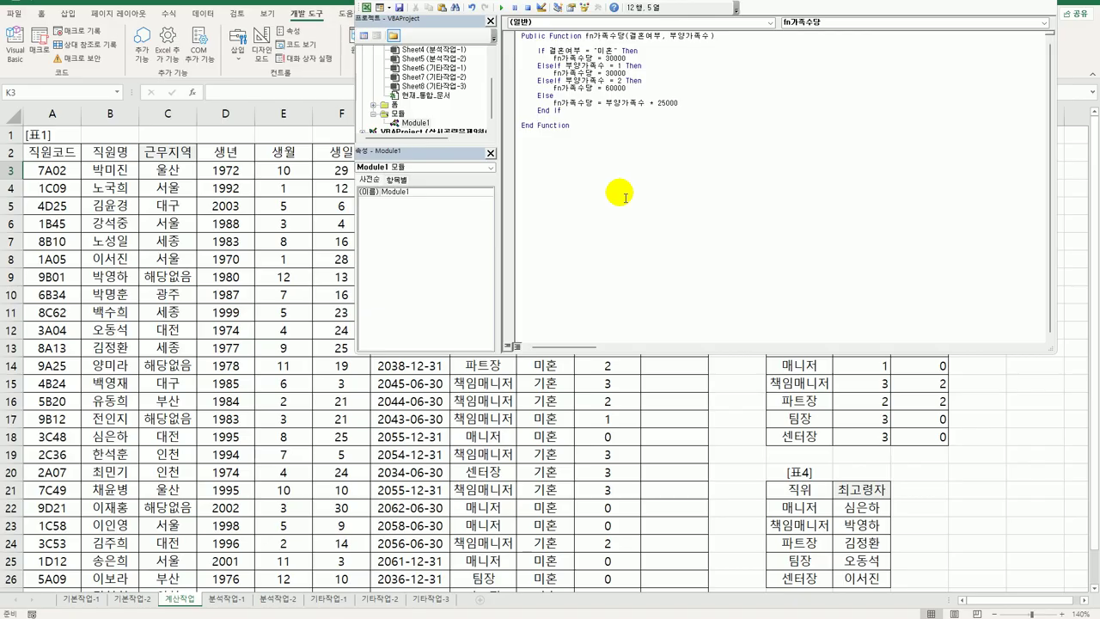
Return to the worksheet and insert the user-defined function fn가족수당 into K3.
click(984, 13)
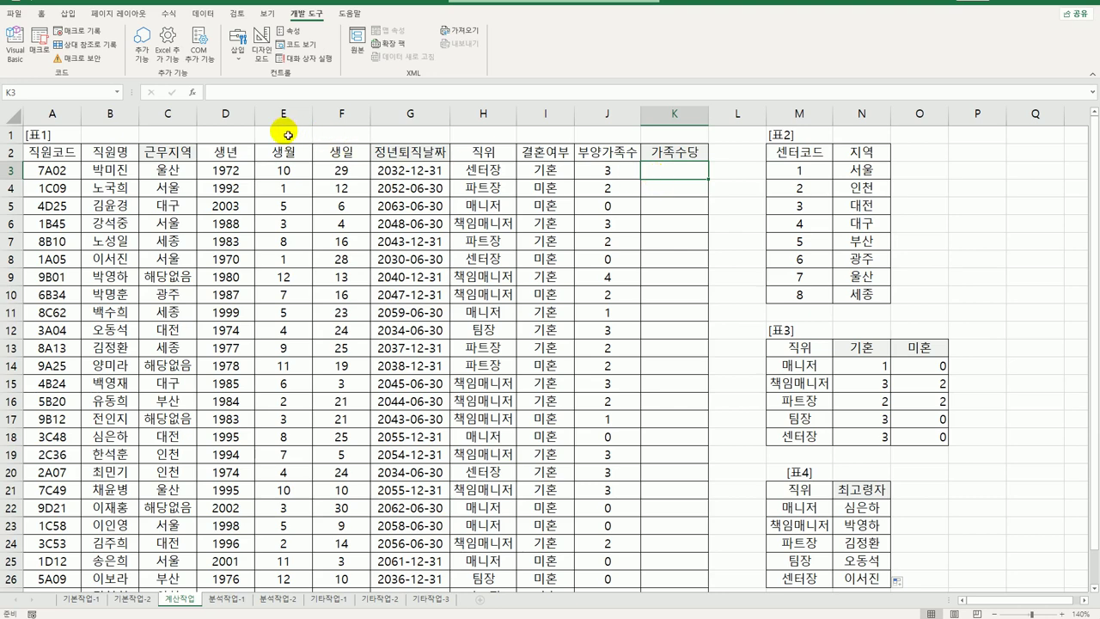
click(214, 93)
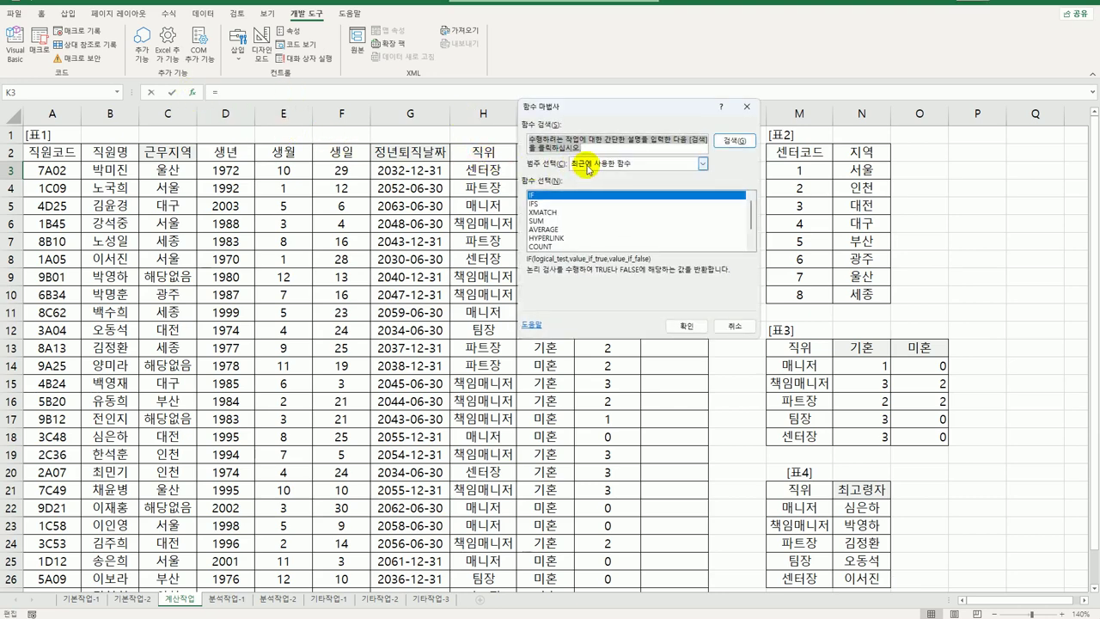
click(588, 163)
click(592, 269)
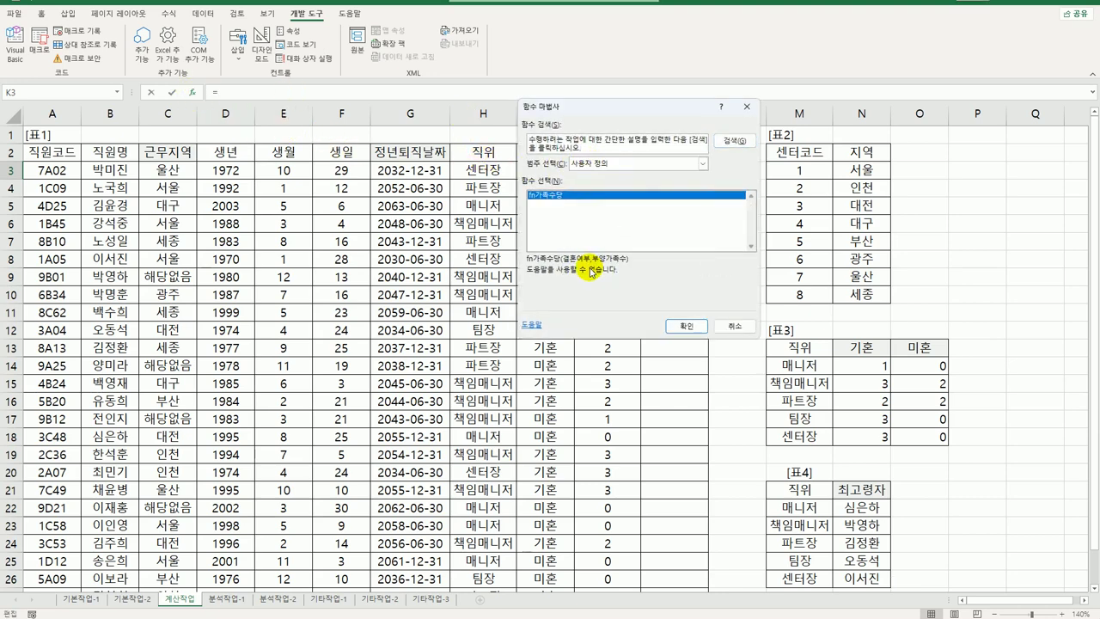
click(685, 325)
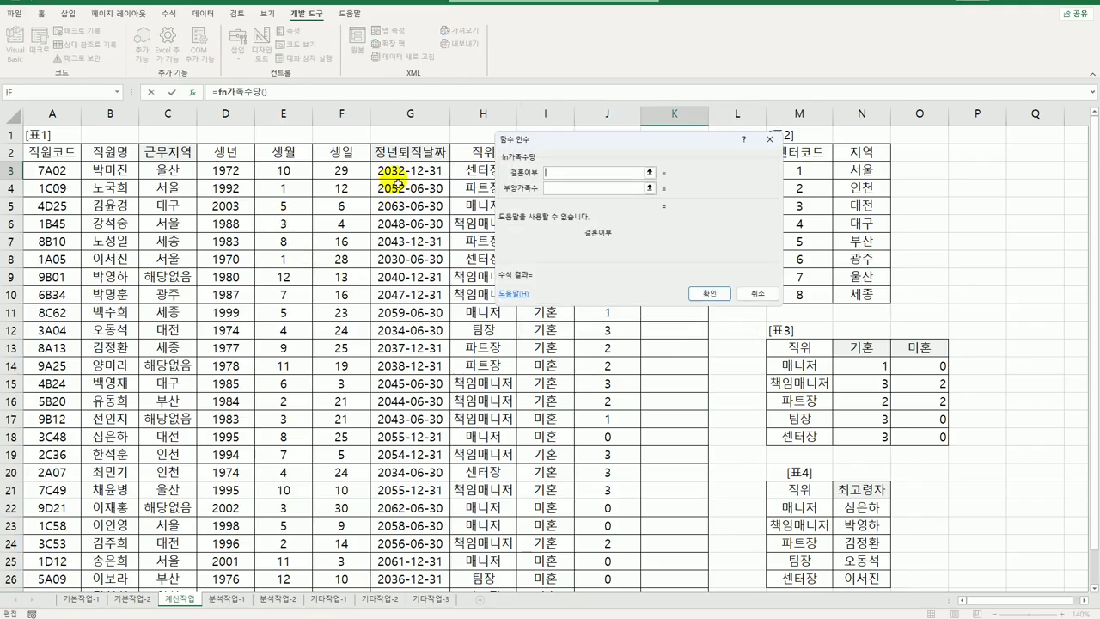
Set the argument 결혼여부 to I3 and 부양가족수 to J3, then fill the formula down the 가족수당 column.
drag(499, 132, 661, 206)
click(569, 170)
click(731, 262)
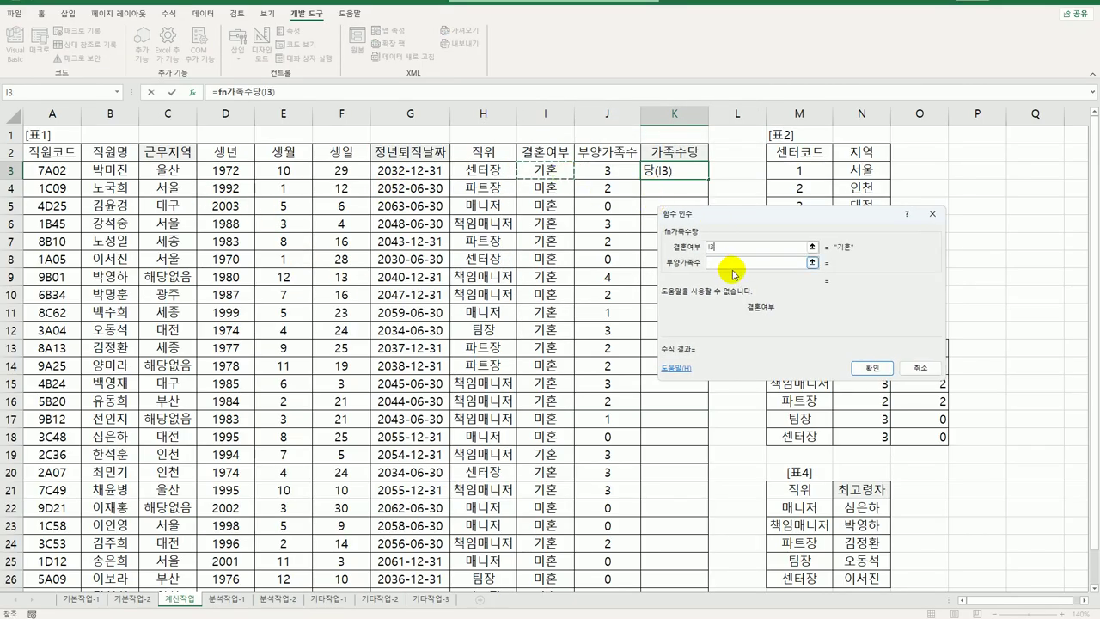
click(619, 175)
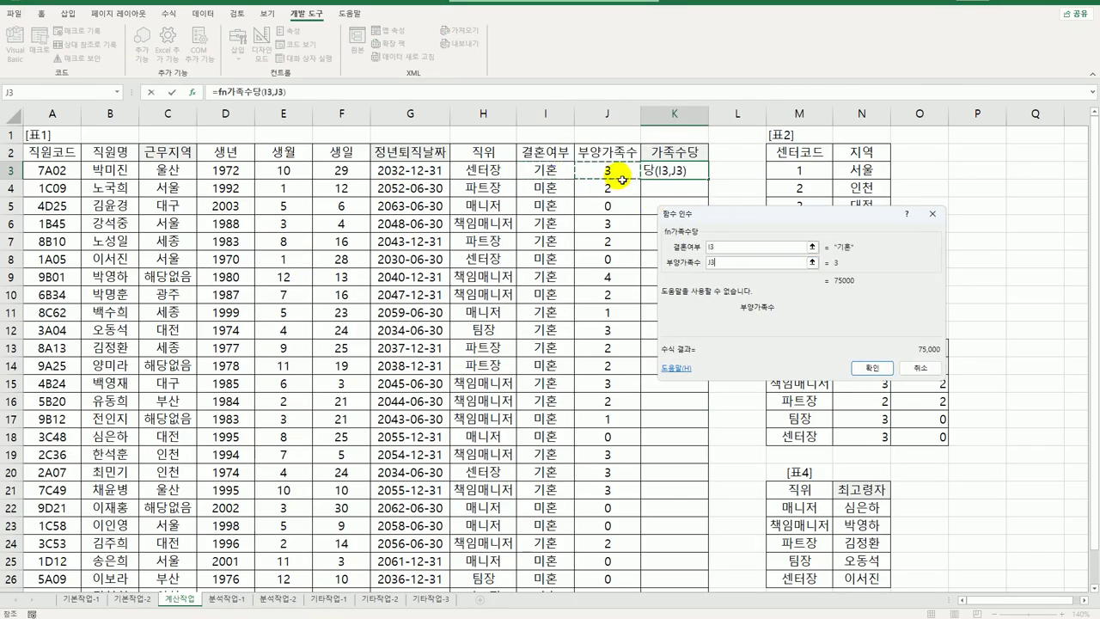
click(871, 367)
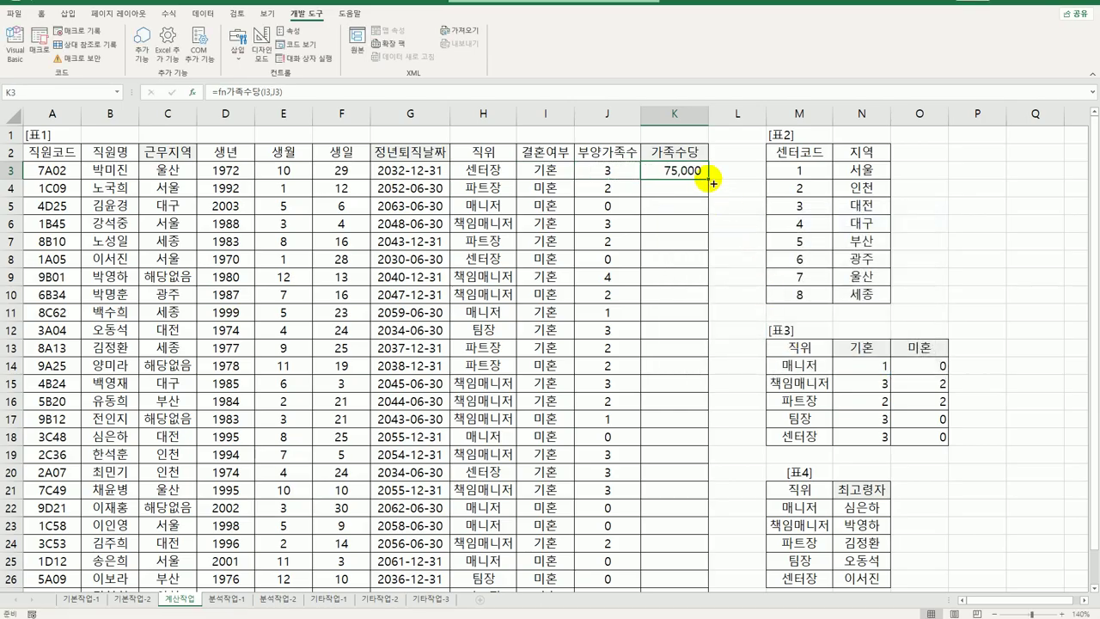
double_click(713, 182)
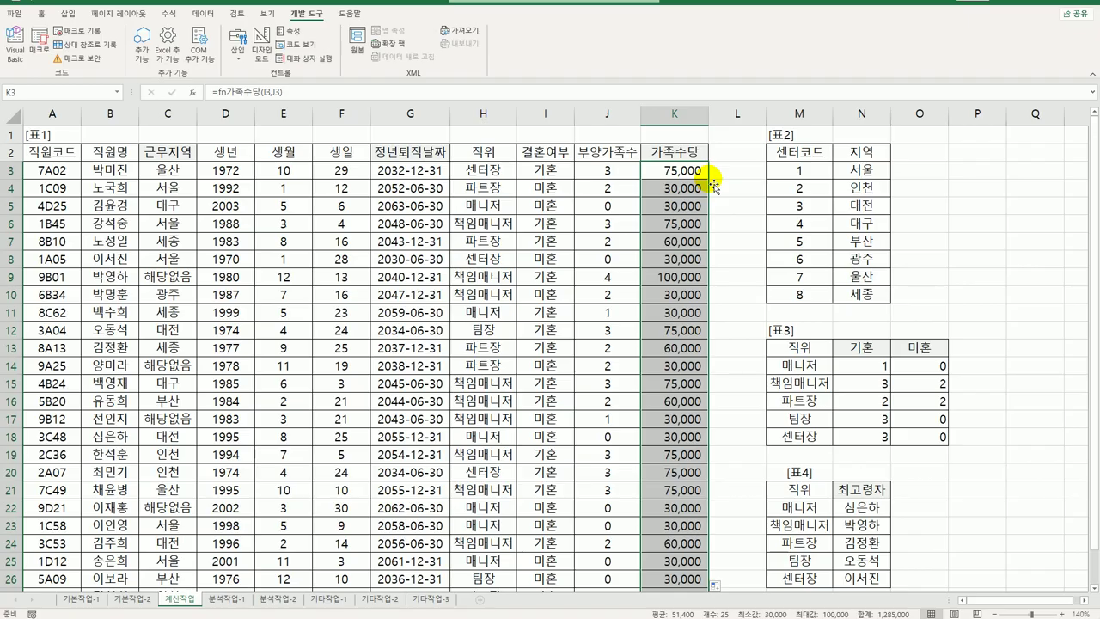
Start a PivotTable at cell A3 of the 분석작업-1 sheet, using an external data source.
click(226, 600)
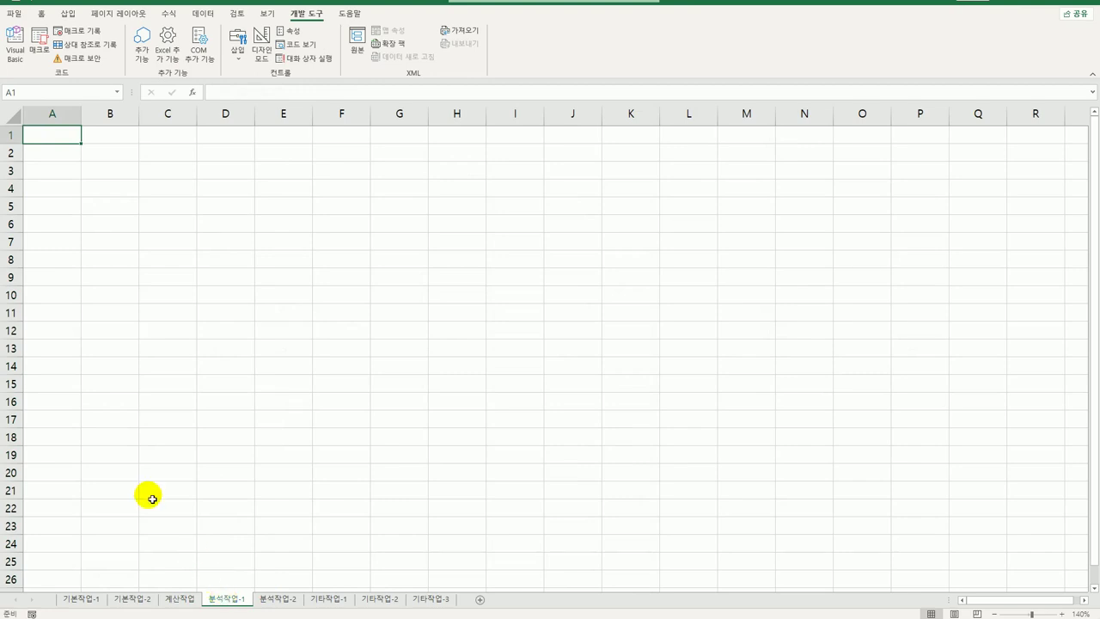
click(61, 172)
click(68, 13)
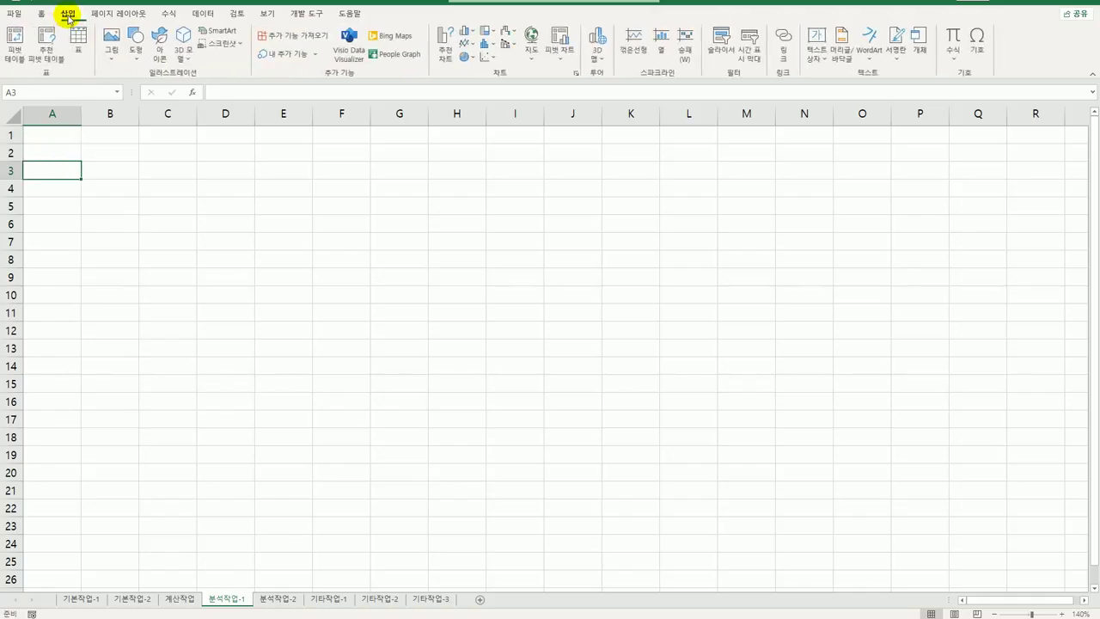
click(14, 39)
click(716, 246)
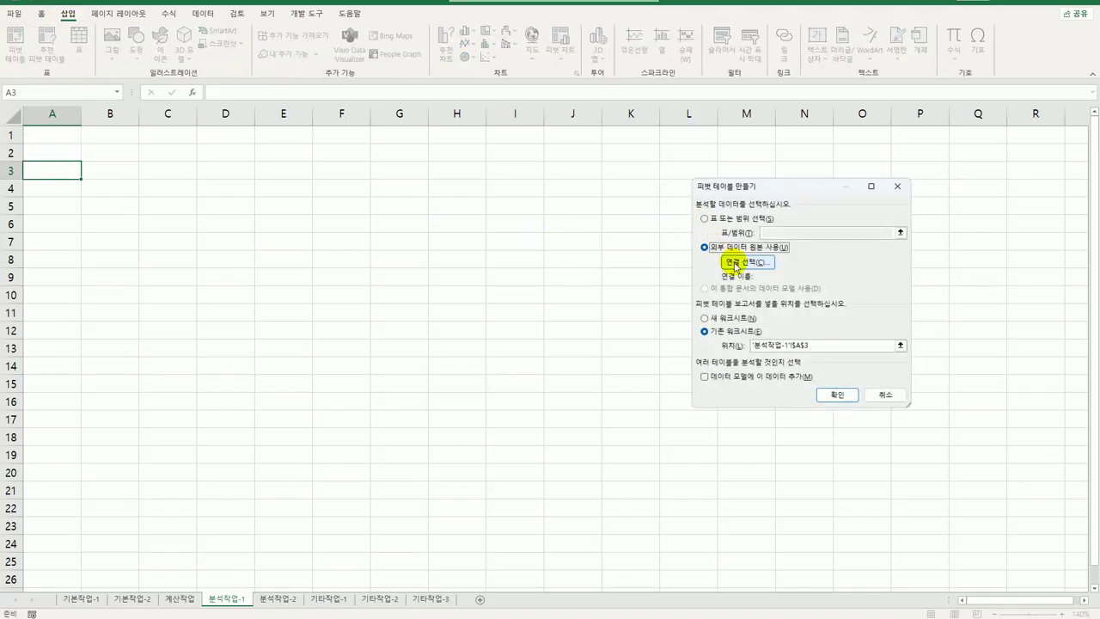
Choose the file 출석부관리 from C:\컴활1급(상시)\스프레드시트\상시공략문제 as the external data connection.
click(736, 265)
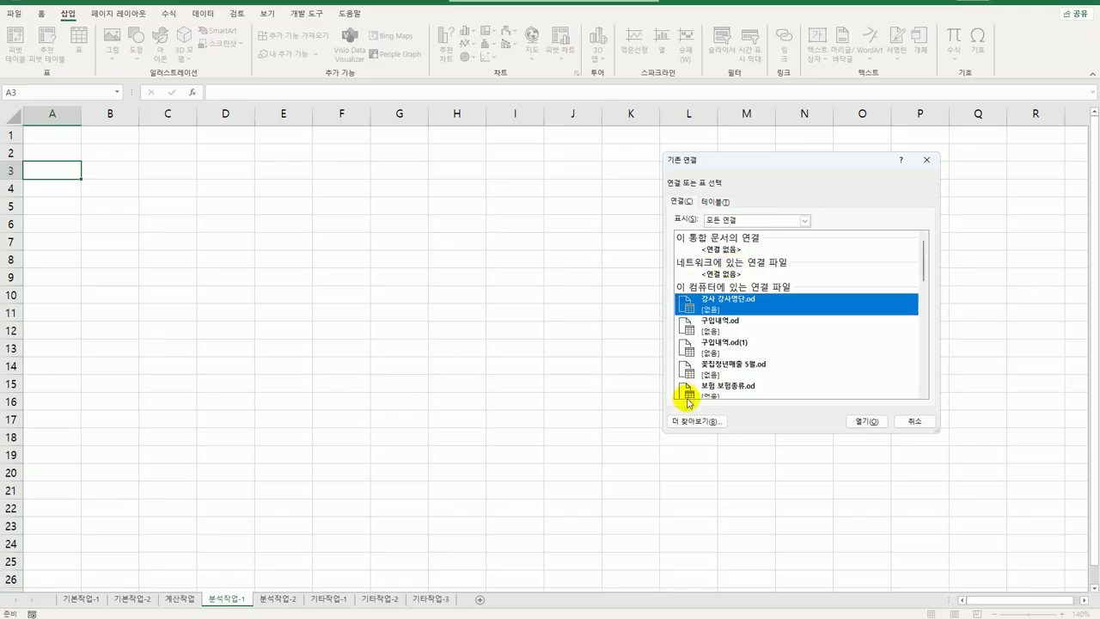
click(693, 423)
drag(741, 167, 388, 147)
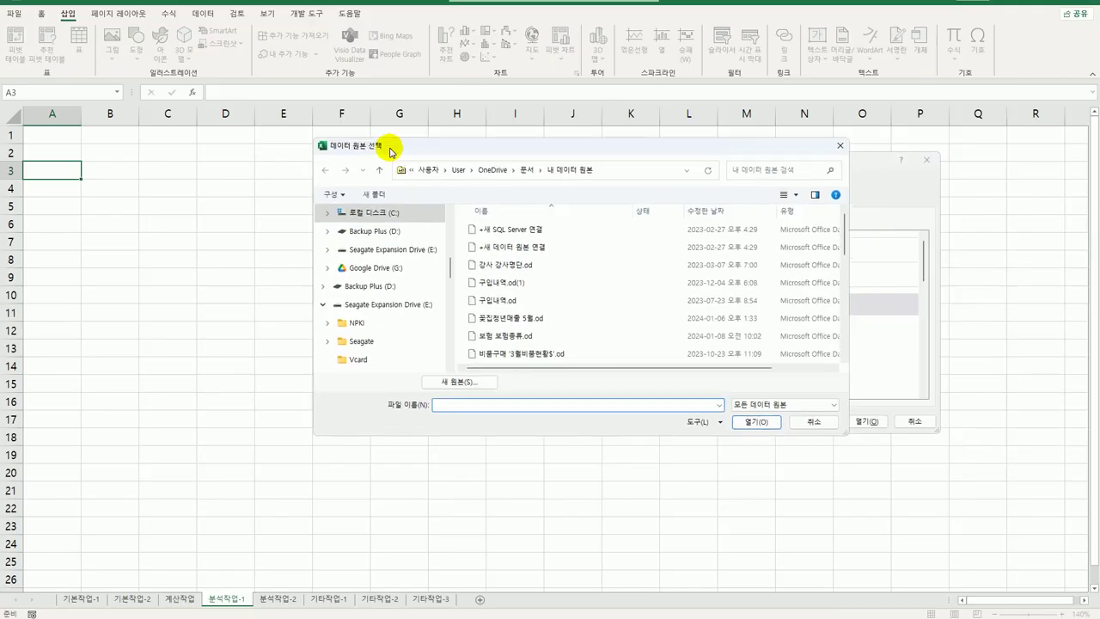
click(373, 216)
scroll(597, 298, down, 1)
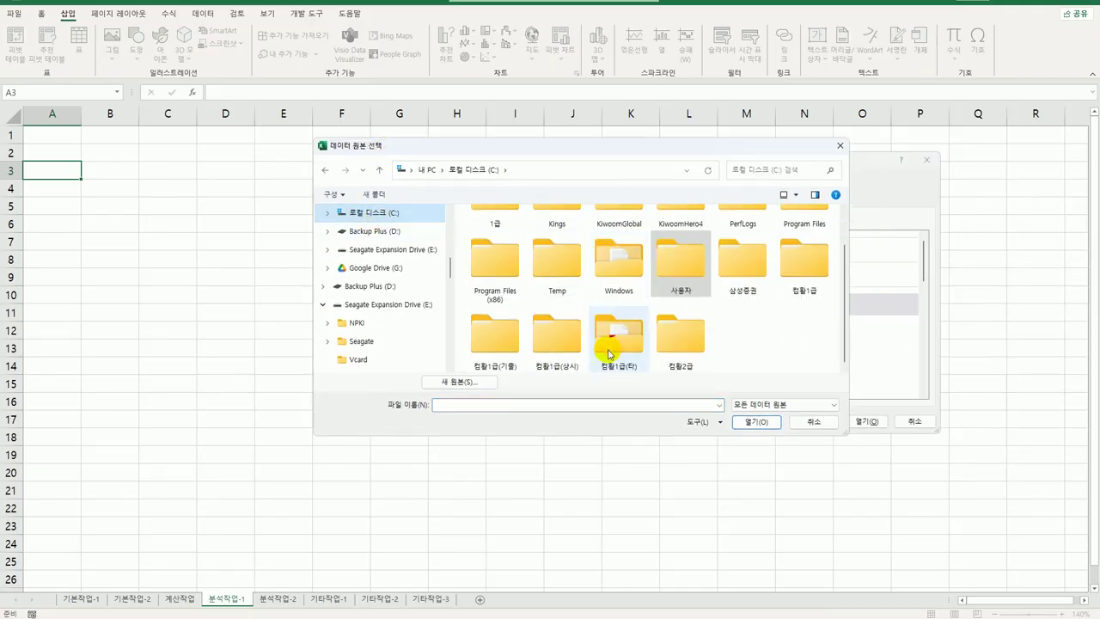
double_click(578, 351)
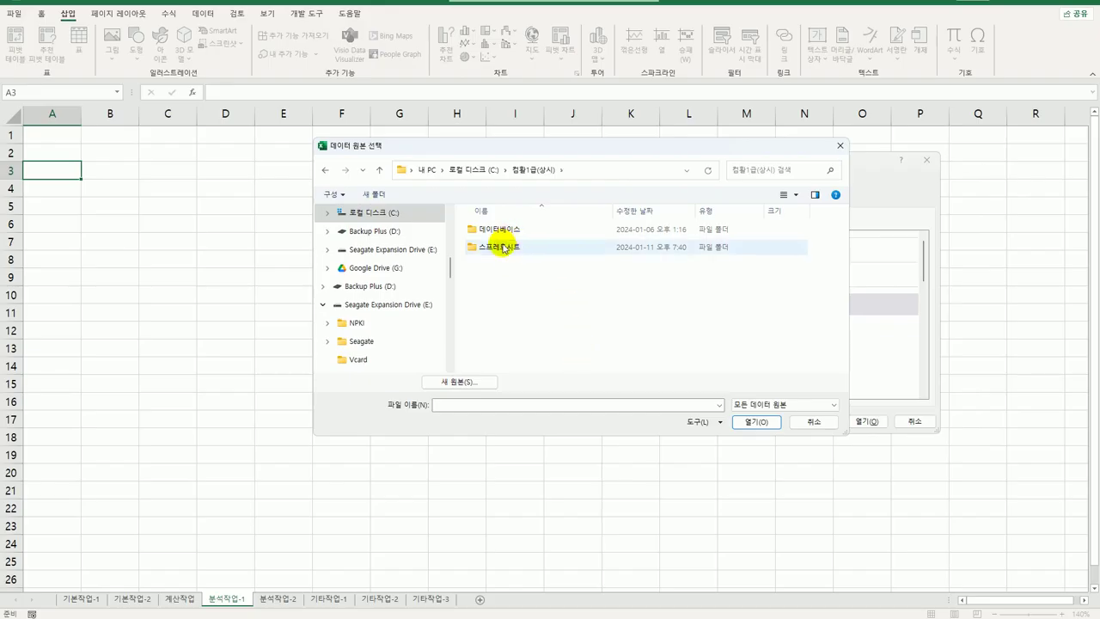
double_click(502, 249)
double_click(501, 250)
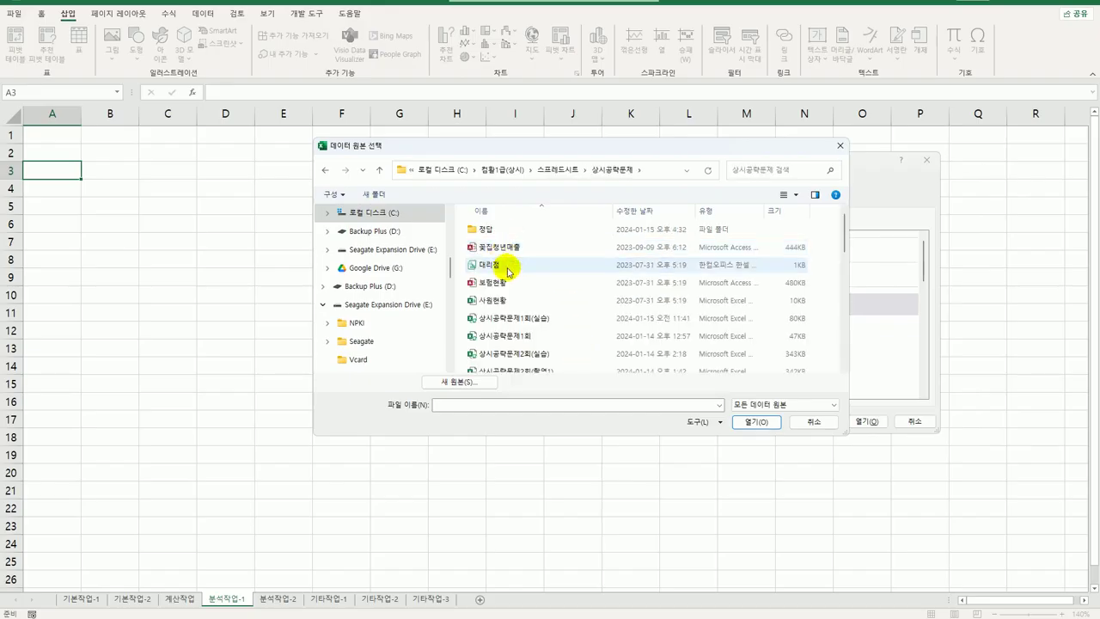
scroll(512, 297, down, 6)
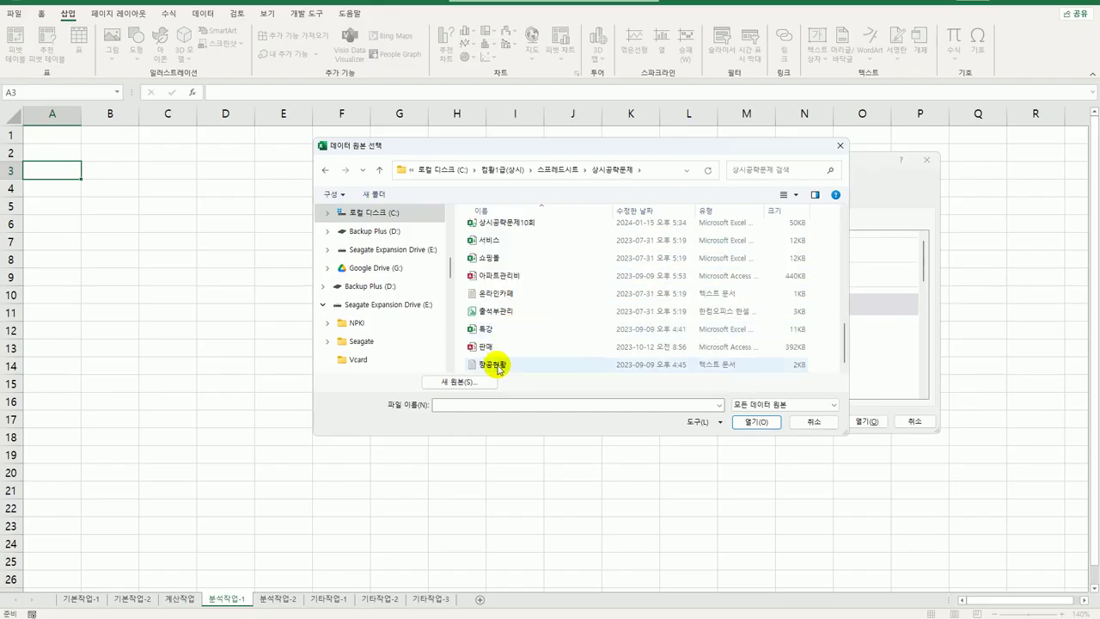
click(506, 311)
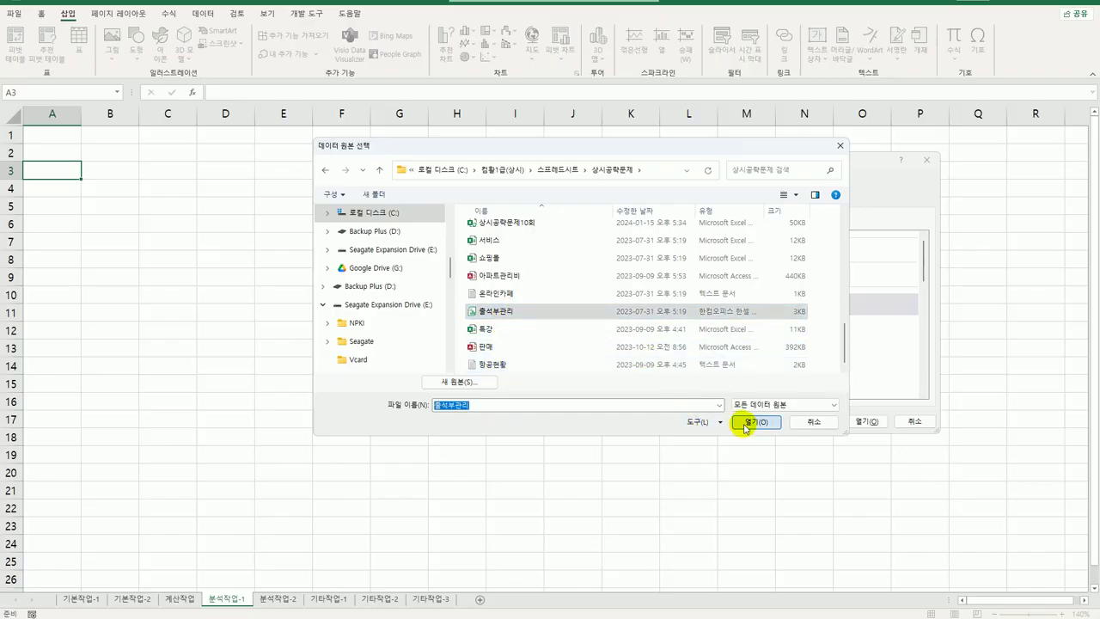
click(744, 422)
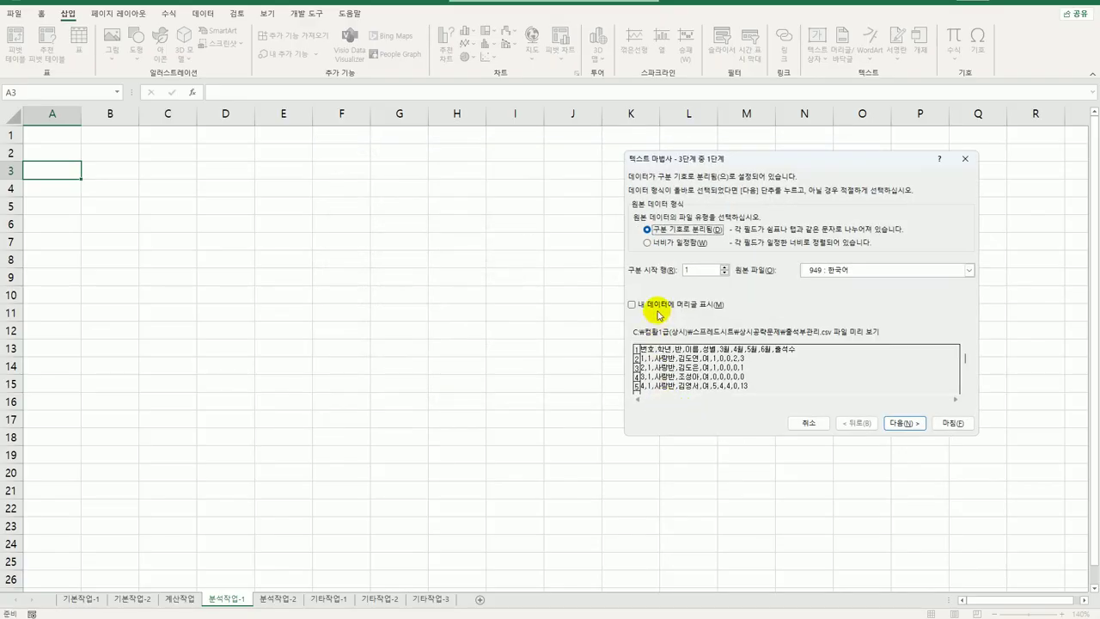
Set the text import to treat the data as having headers and to split the columns by comma instead of tab.
click(657, 312)
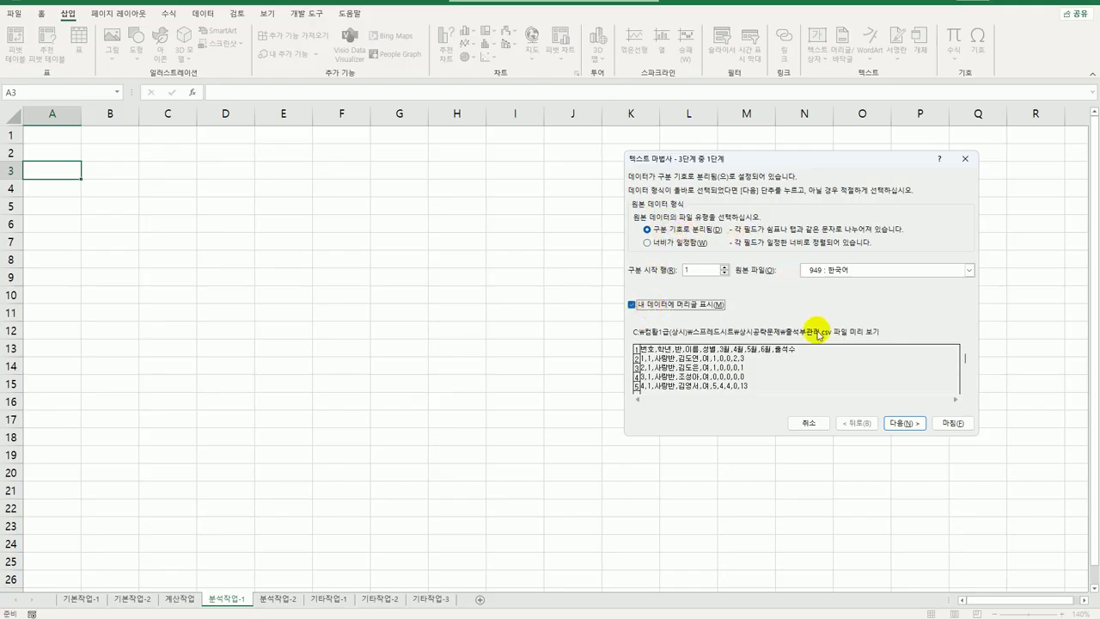
click(905, 422)
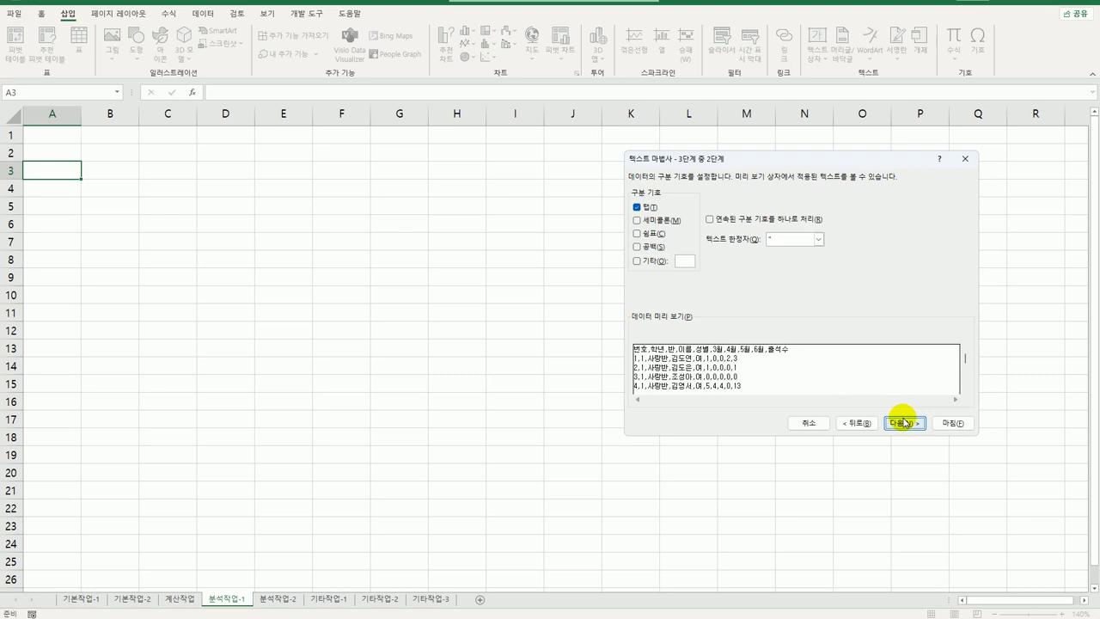
click(636, 207)
click(636, 234)
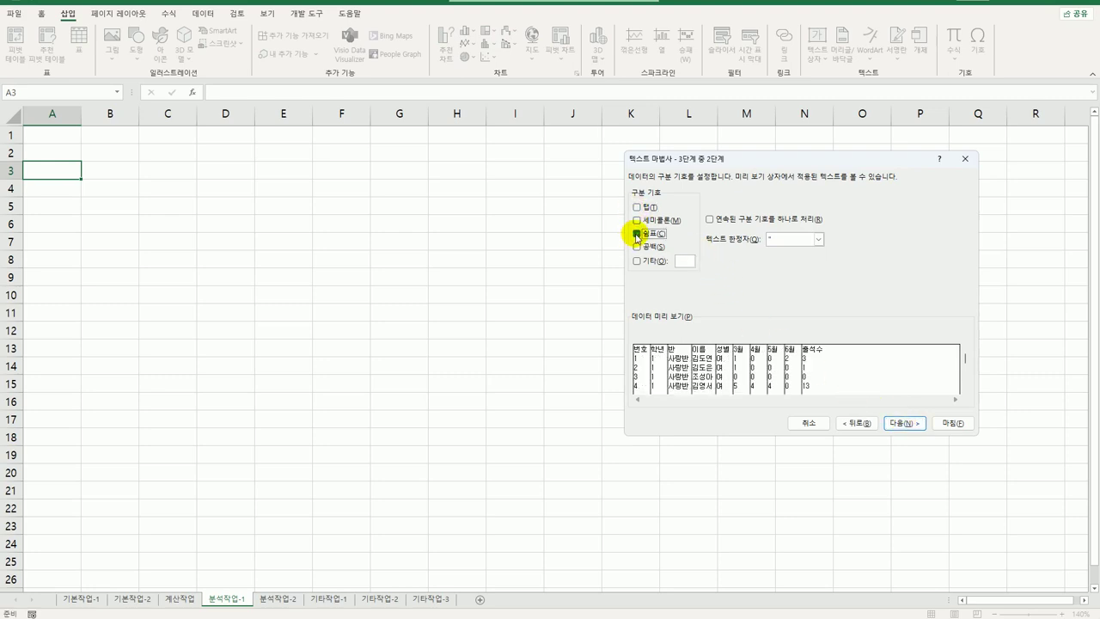
click(851, 422)
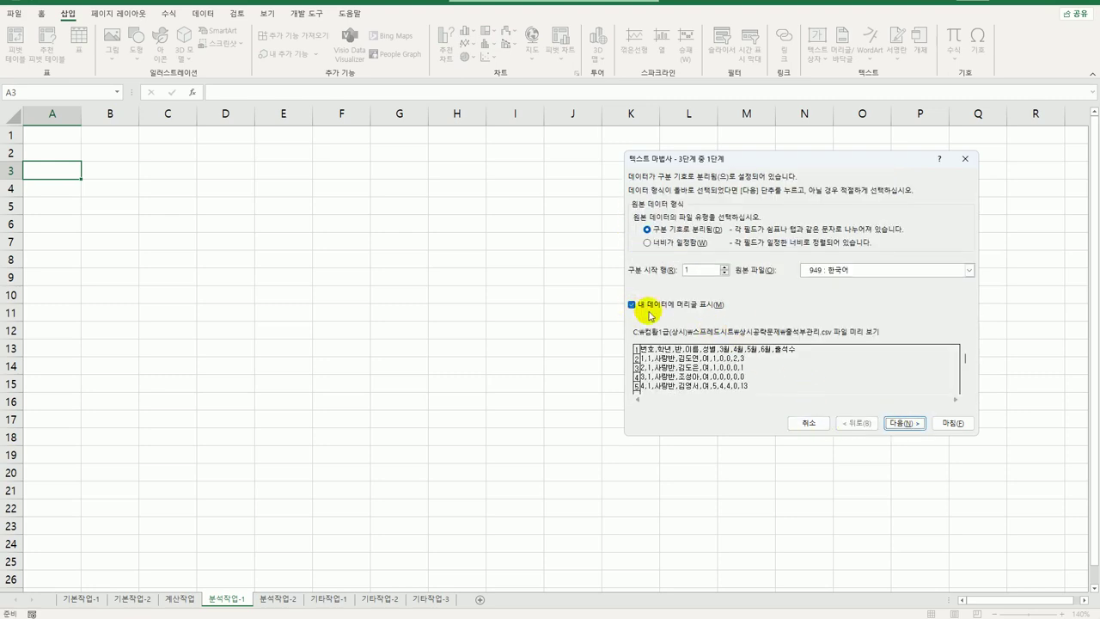
click(903, 422)
click(904, 422)
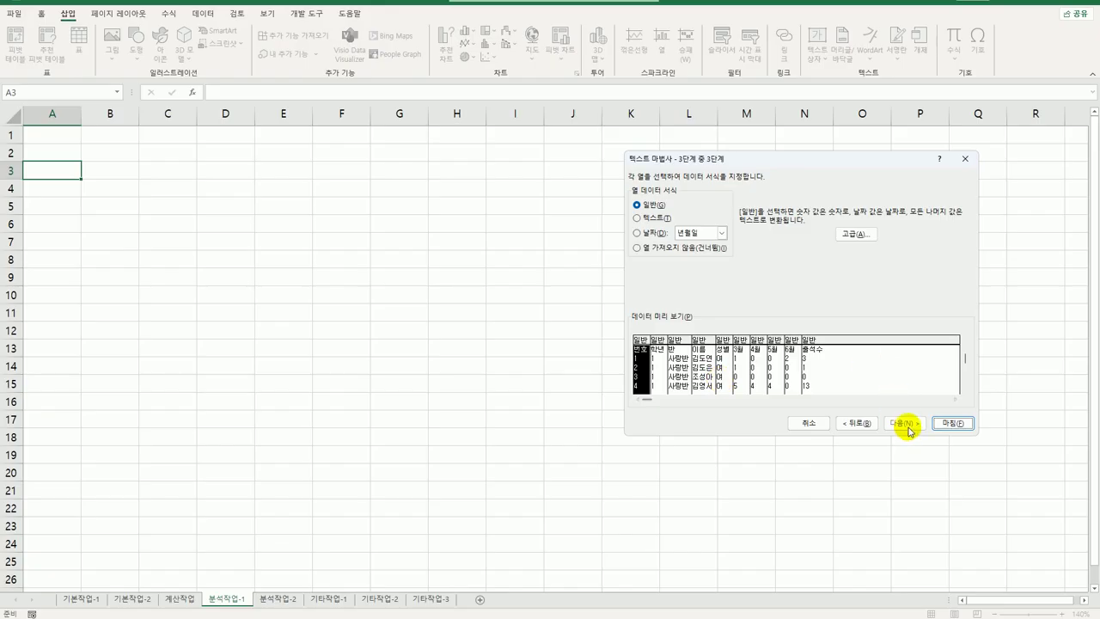
Finish the text import with the General column format and create the PivotTable with the data added to the data model.
click(947, 424)
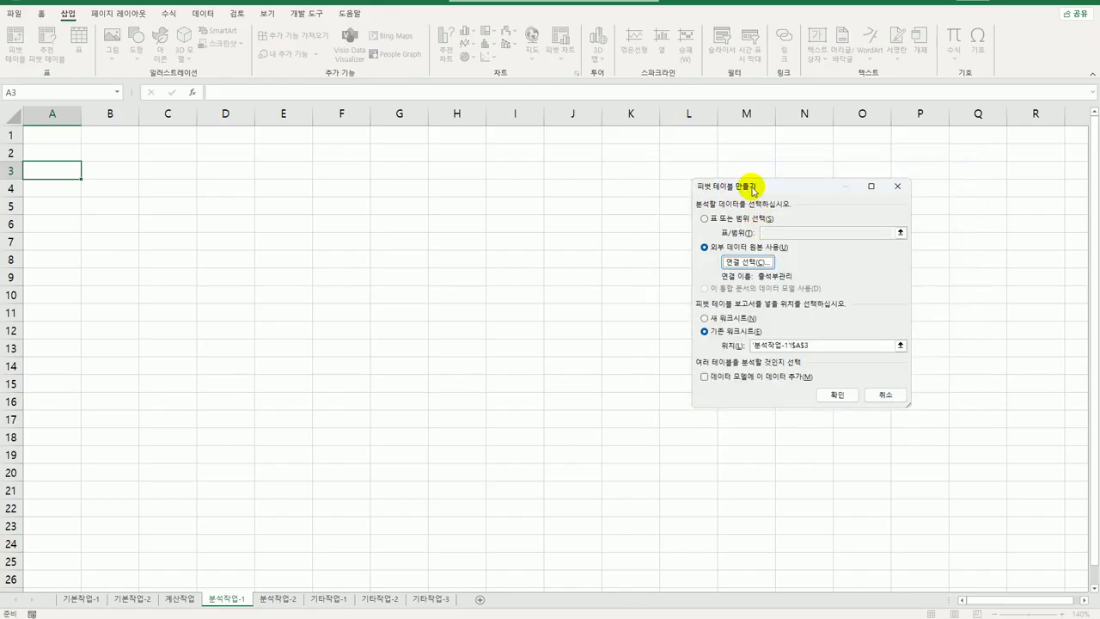
click(705, 379)
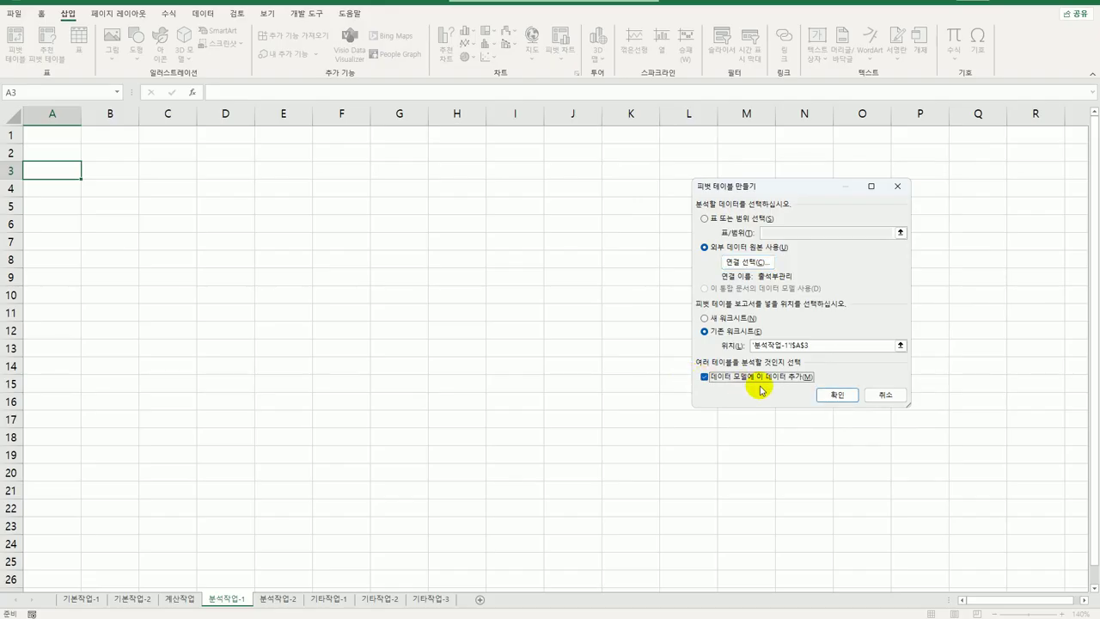
click(844, 397)
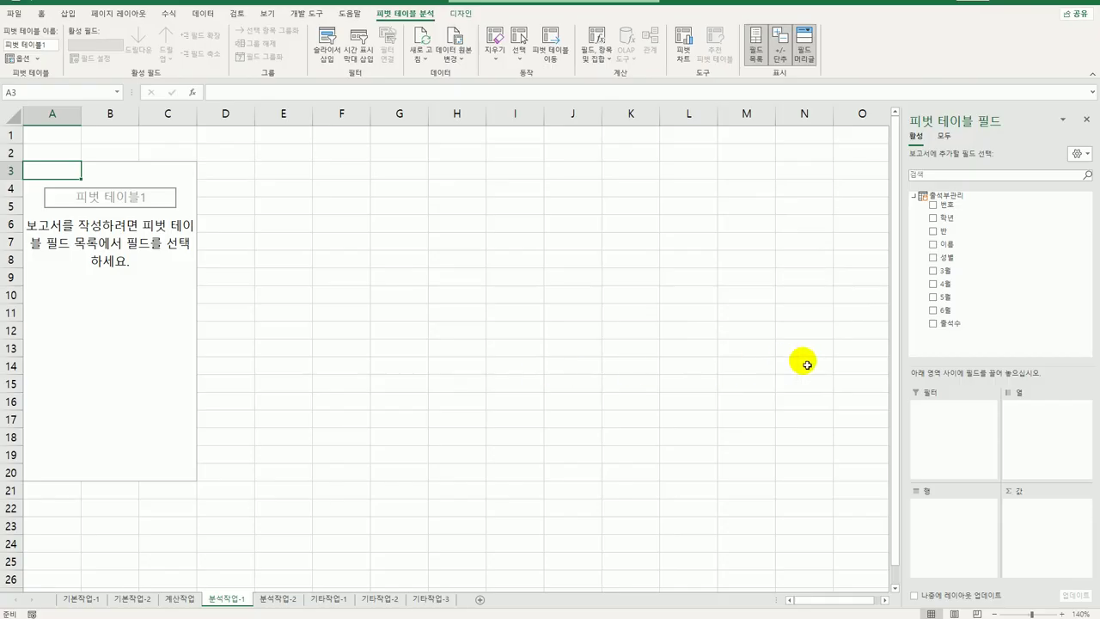
Place 학년 and 반 in the PivotTable rows, 성별 in the columns, and 출석수 twice in the values.
drag(960, 226, 928, 518)
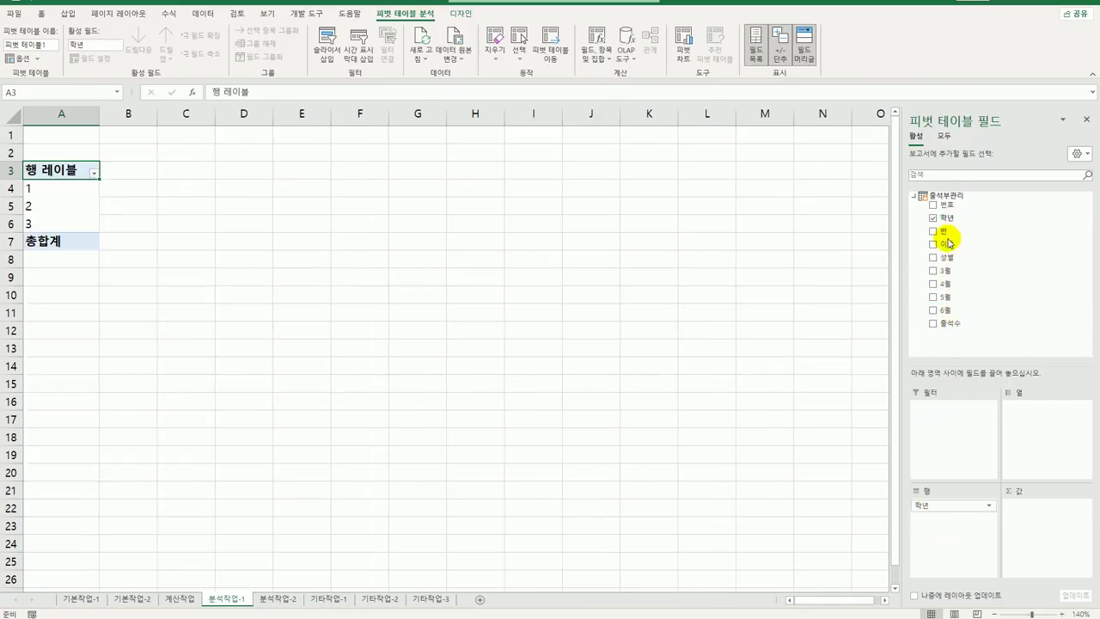
drag(940, 232, 931, 565)
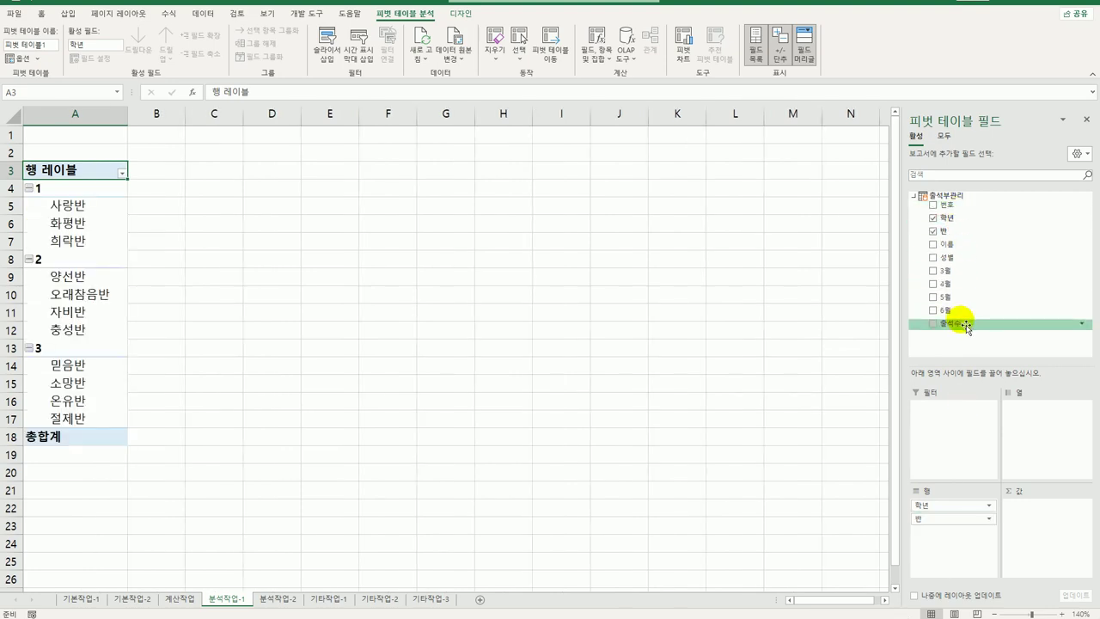
drag(961, 258, 1012, 422)
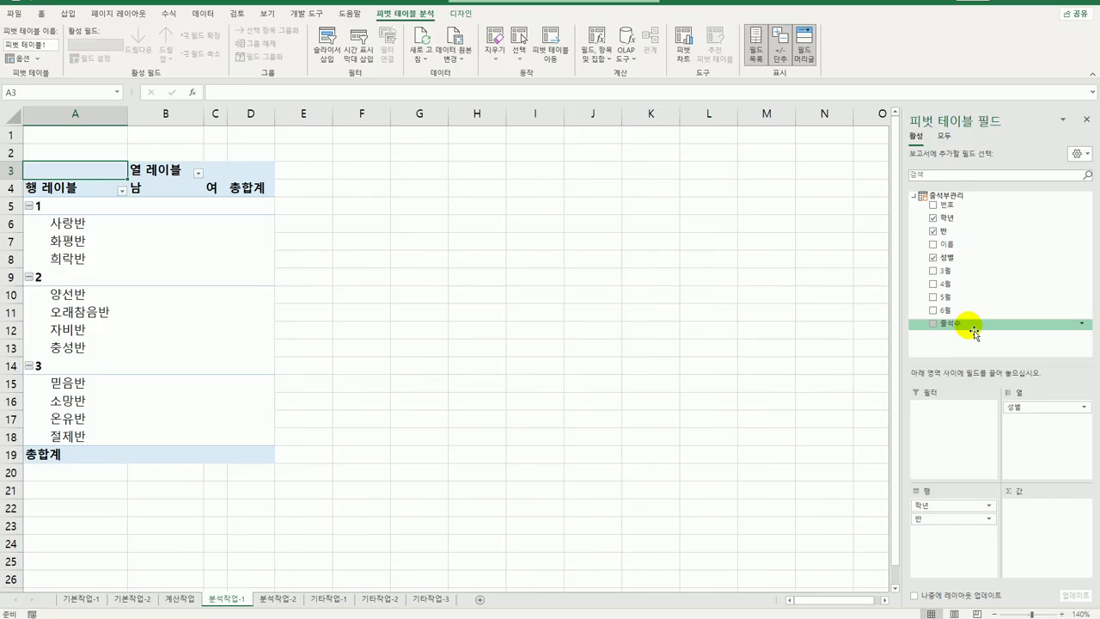
drag(974, 331, 1016, 533)
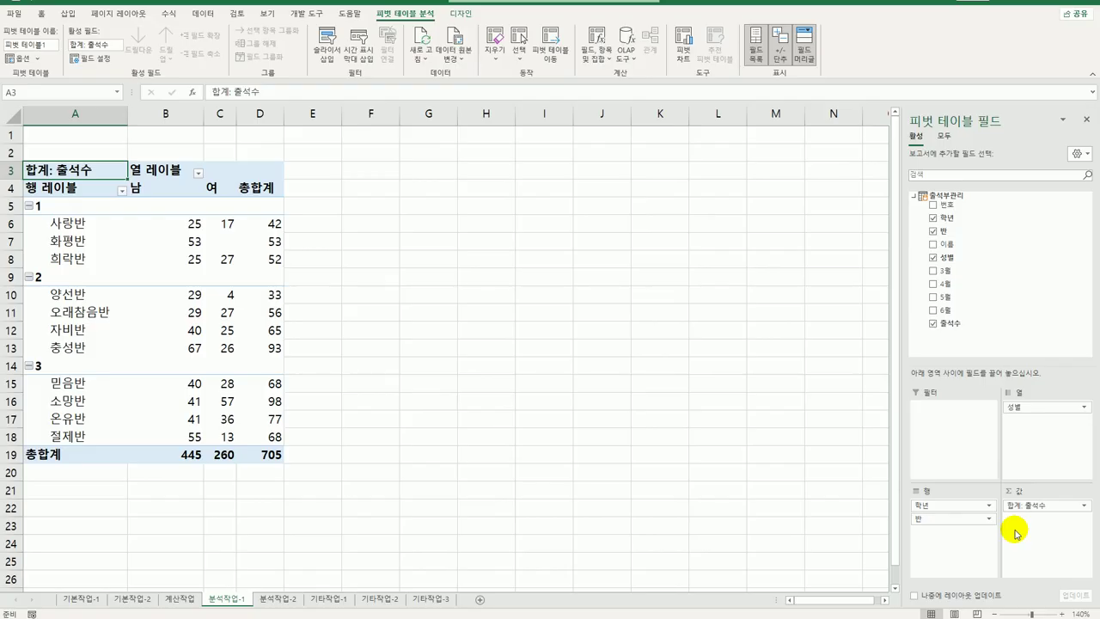
drag(963, 321, 1021, 544)
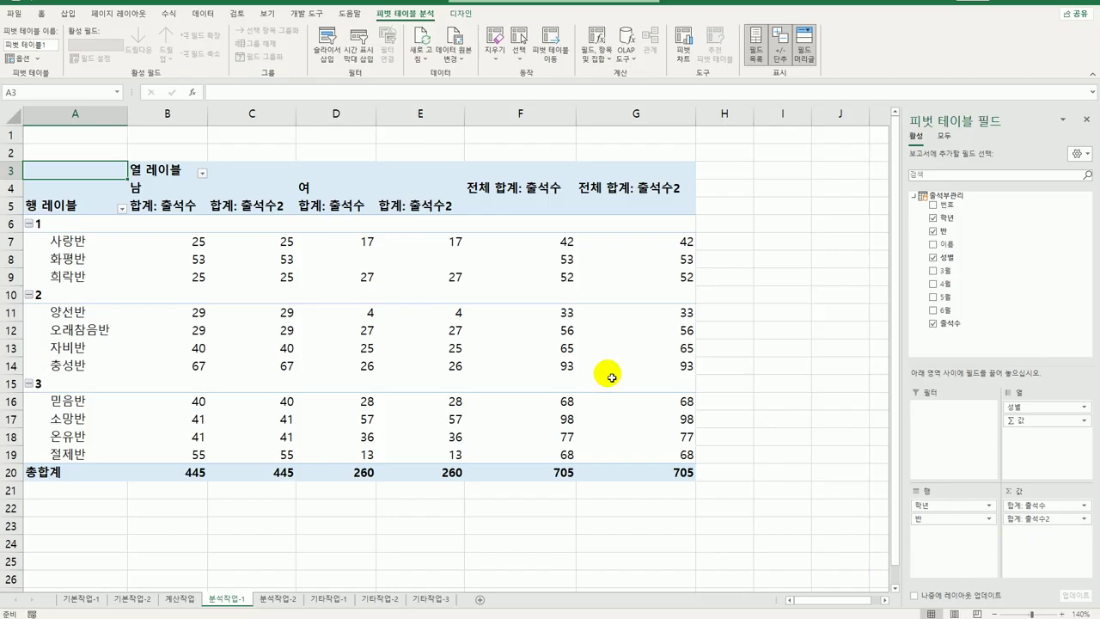
Open the PivotTable's design options.
click(456, 14)
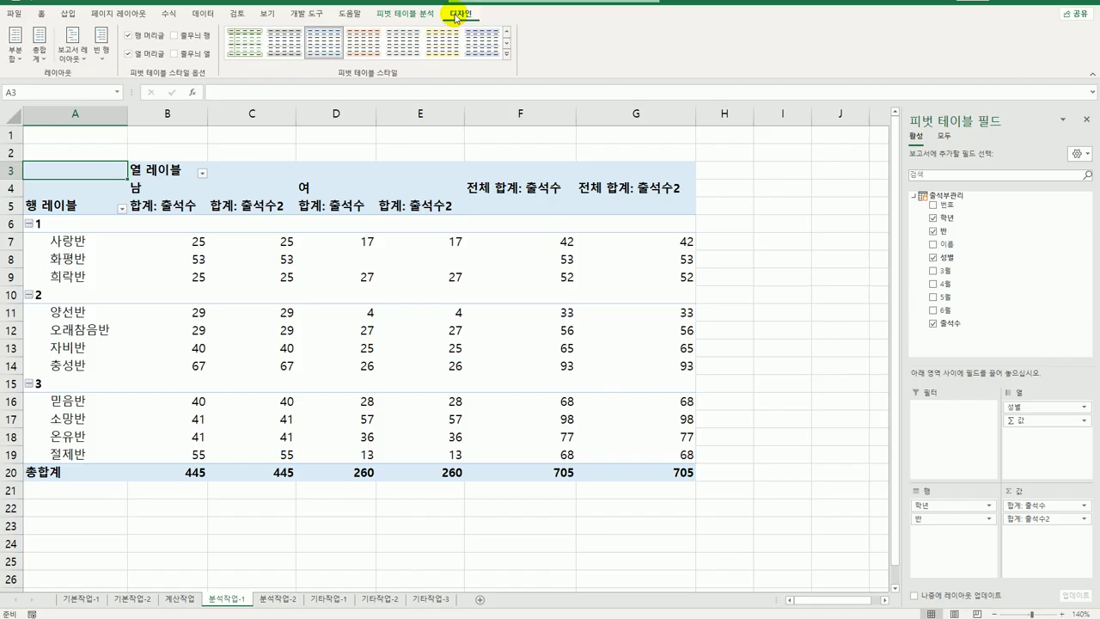
Show the pivot table in outline form and rename the 합계: 출석수 value field as 출석수합계.
click(72, 43)
click(93, 110)
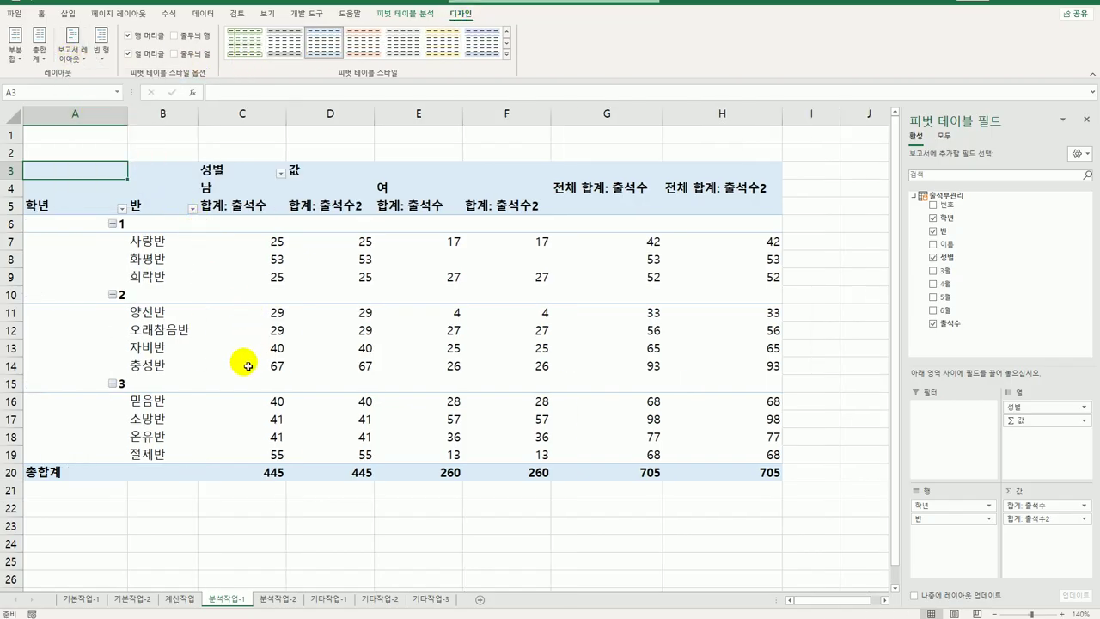
click(243, 211)
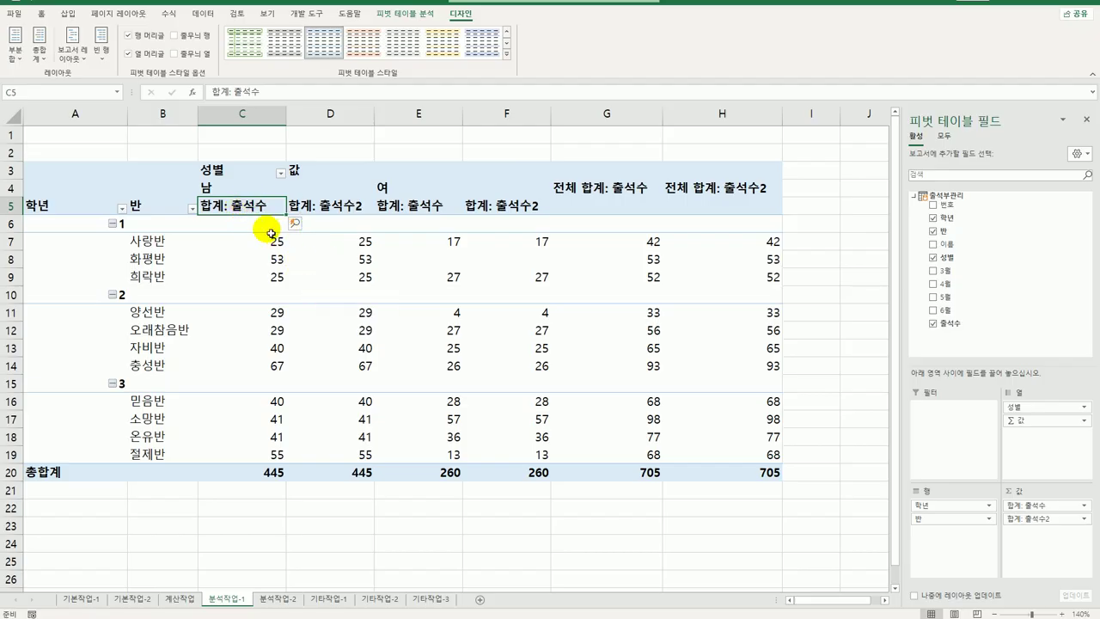
double_click(244, 206)
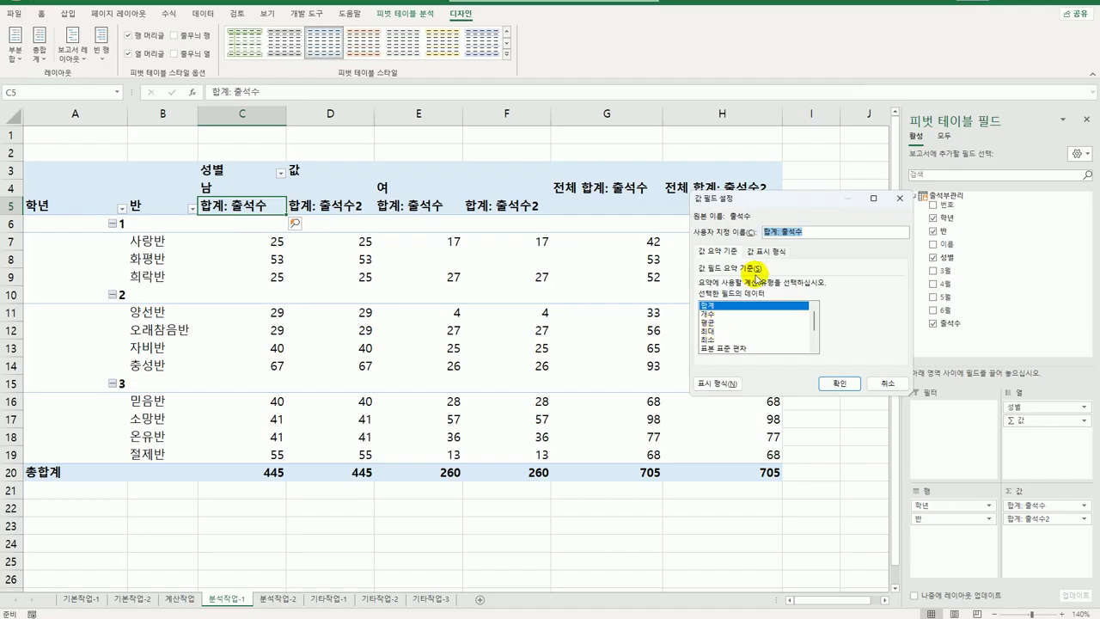
key(BackSpace)
text(출석수합계)
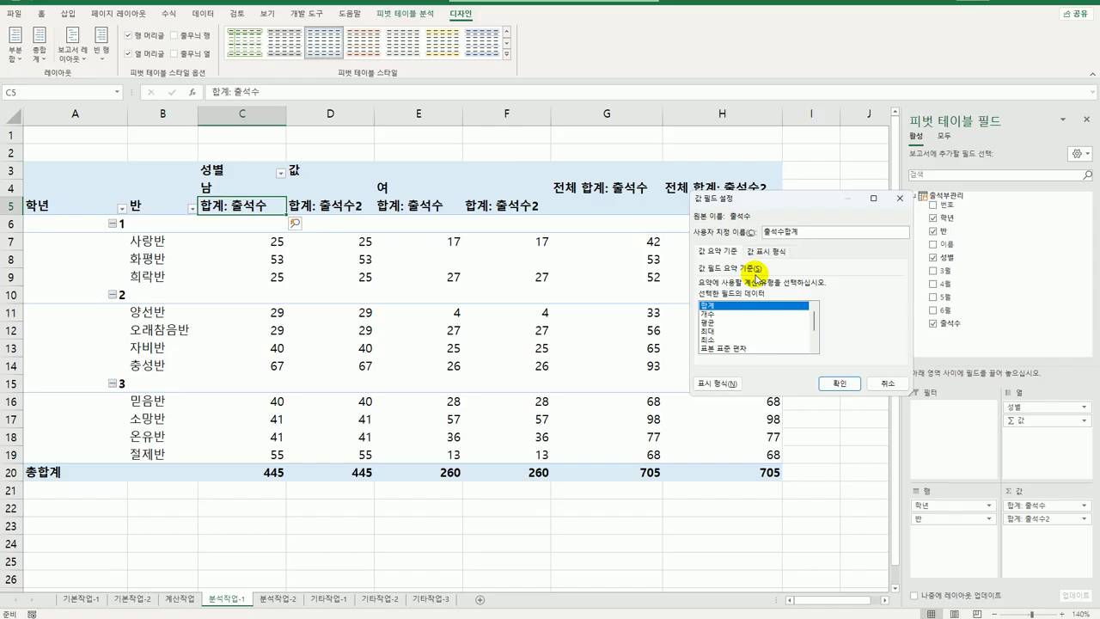
click(837, 384)
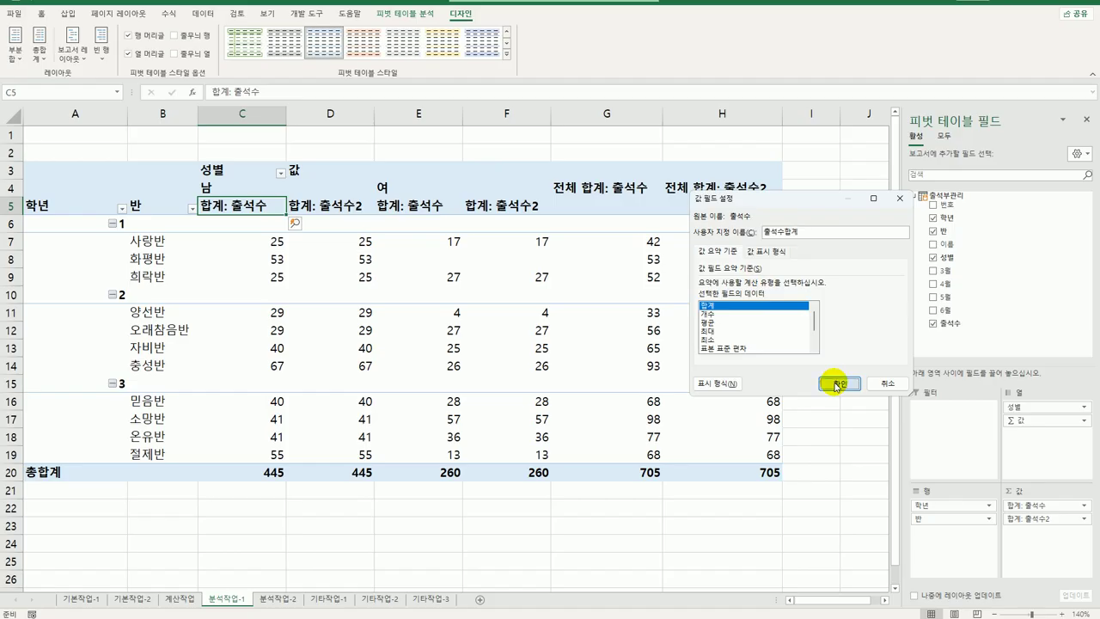
Summarize the second value field, 합계: 출석수2, by maximum (최대) and name it 출석수최대.
click(344, 209)
double_click(344, 209)
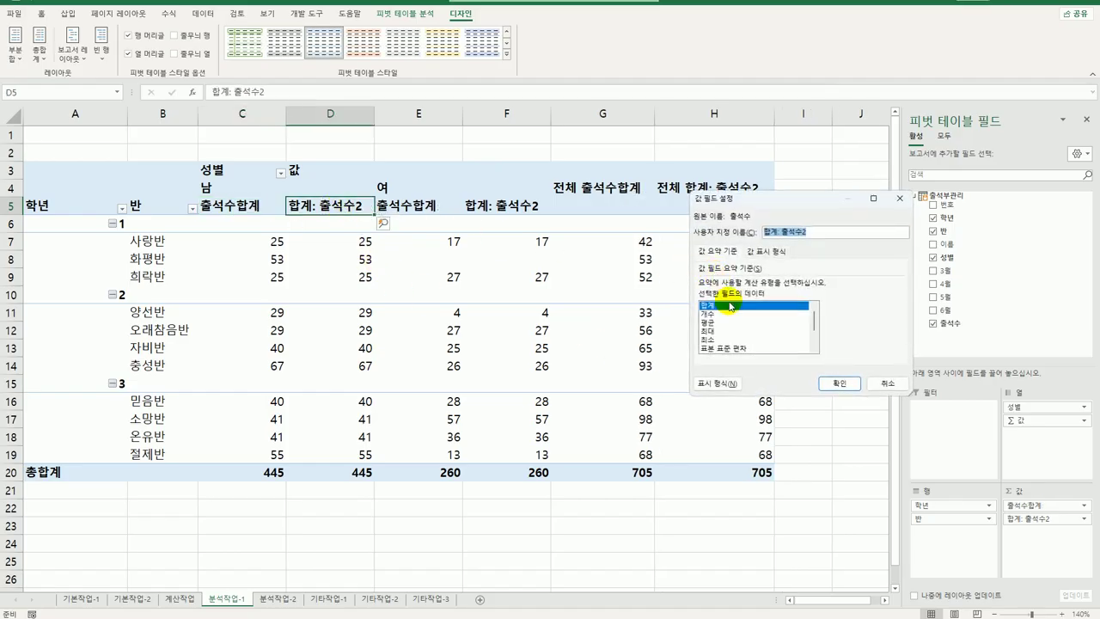
click(713, 332)
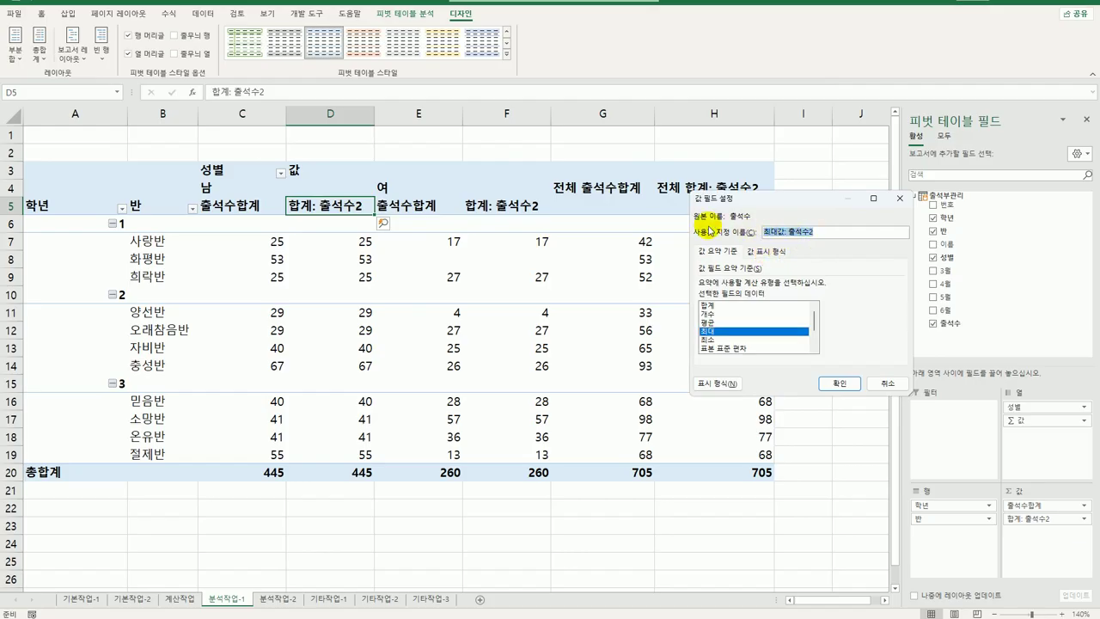
text(ㅊ석수)
text(최대)
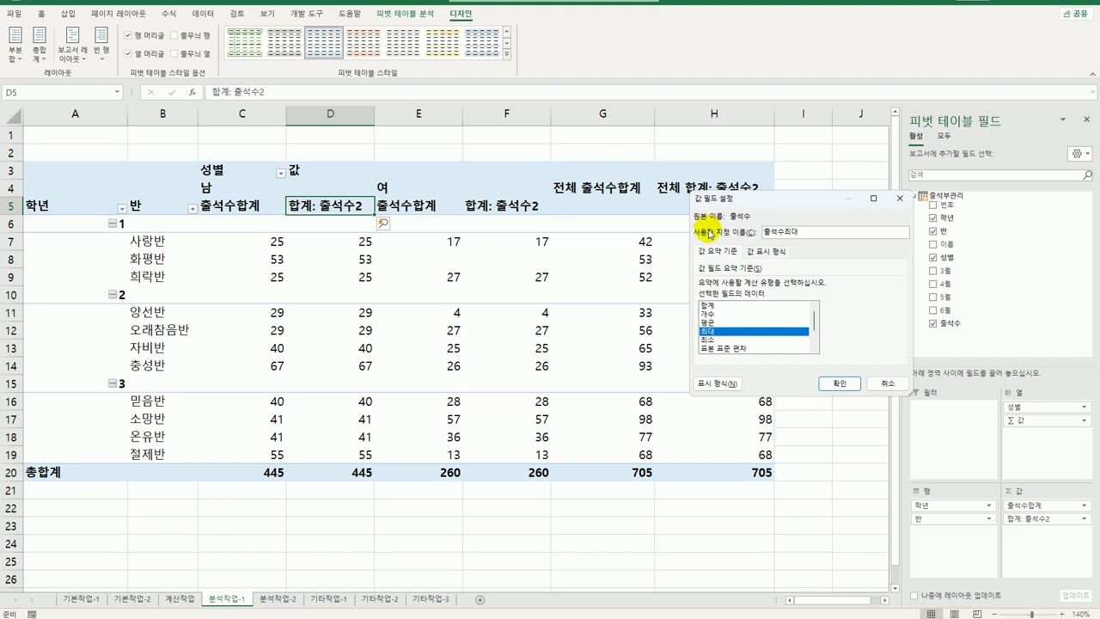
click(838, 383)
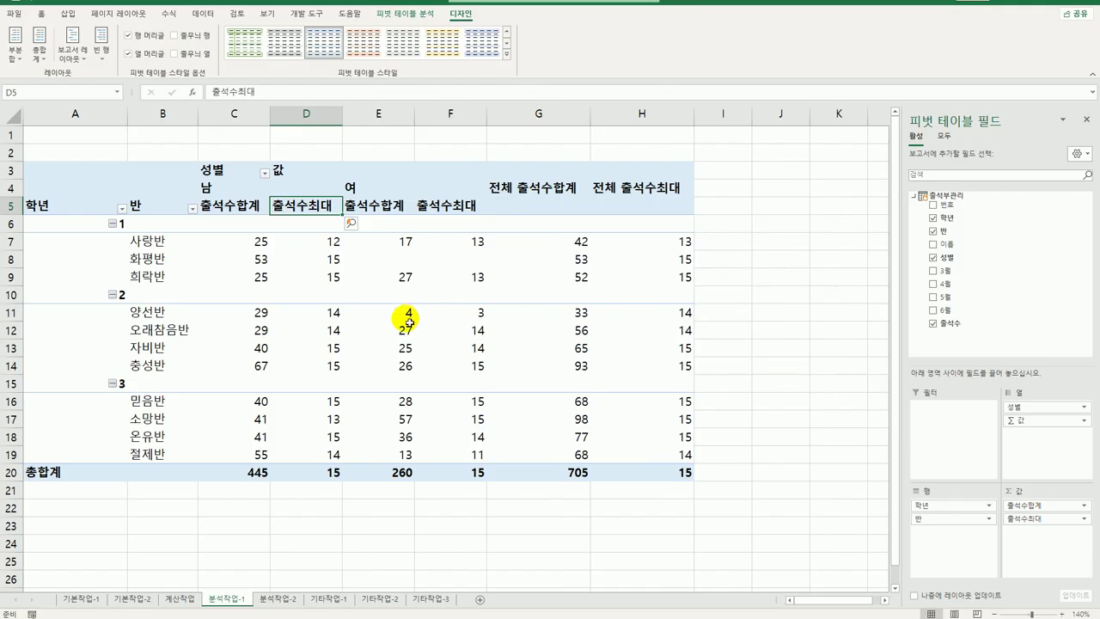
Turn on grand totals for columns only and sort the pivot table's 반 field in descending order.
click(39, 53)
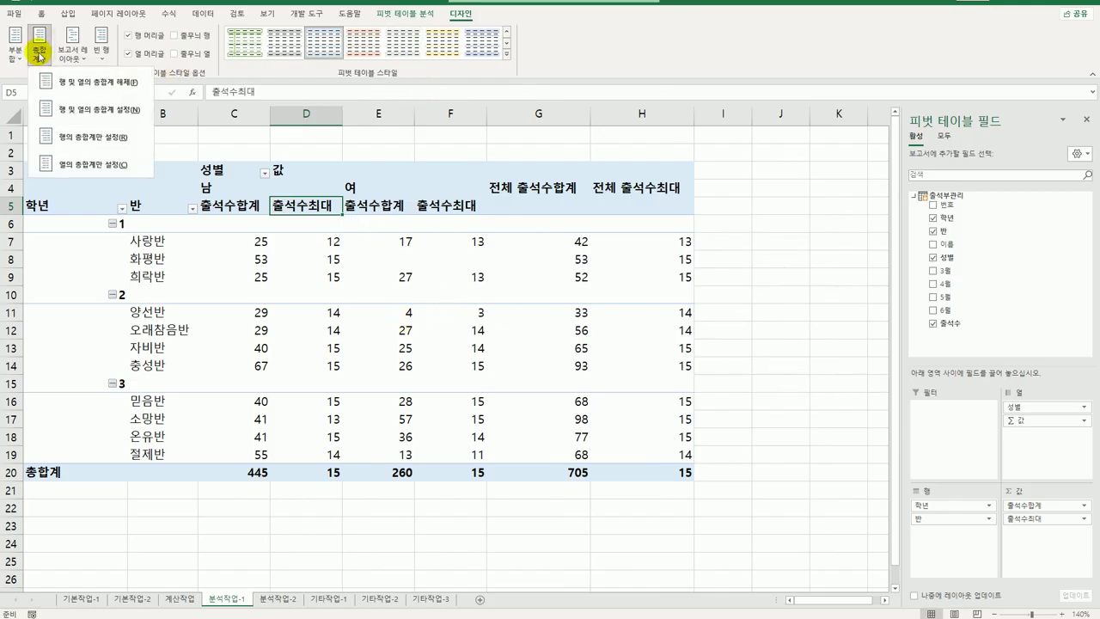
click(92, 176)
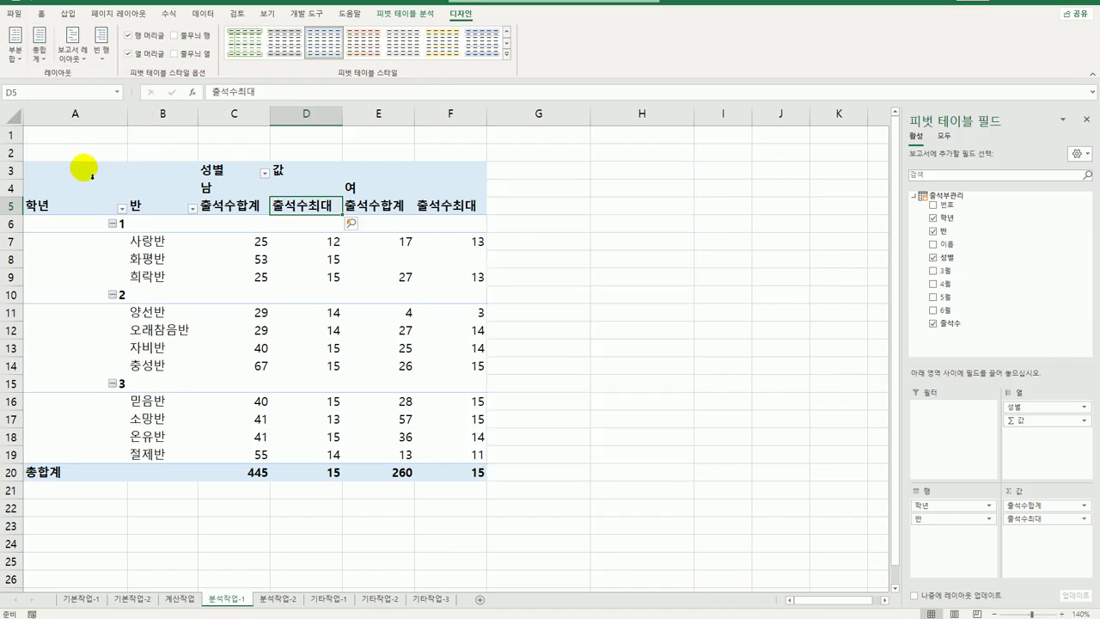
click(169, 209)
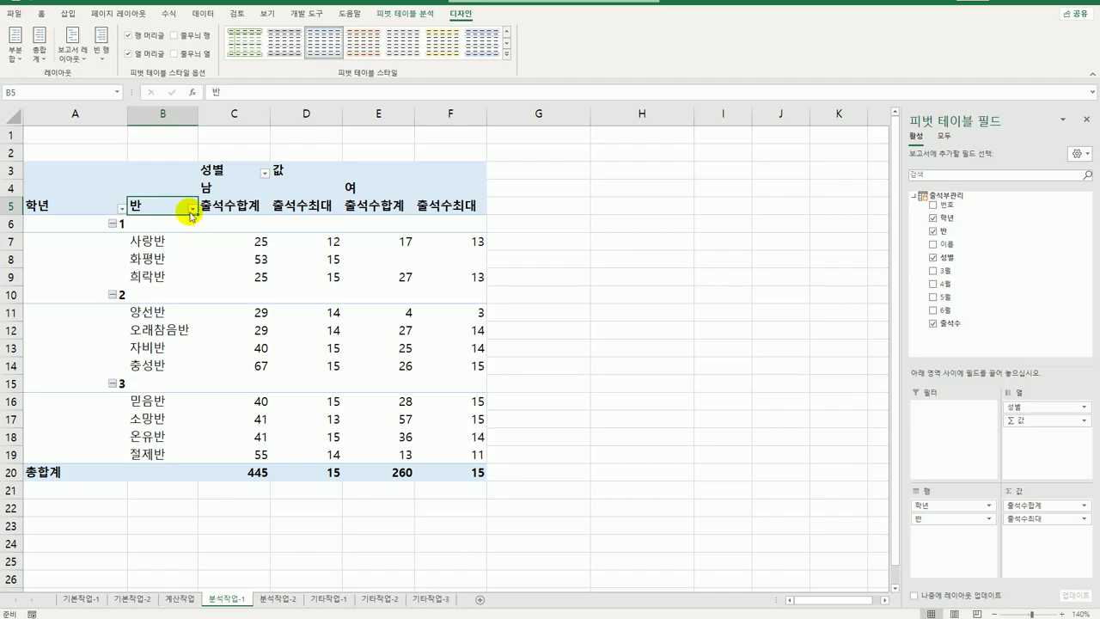
click(192, 209)
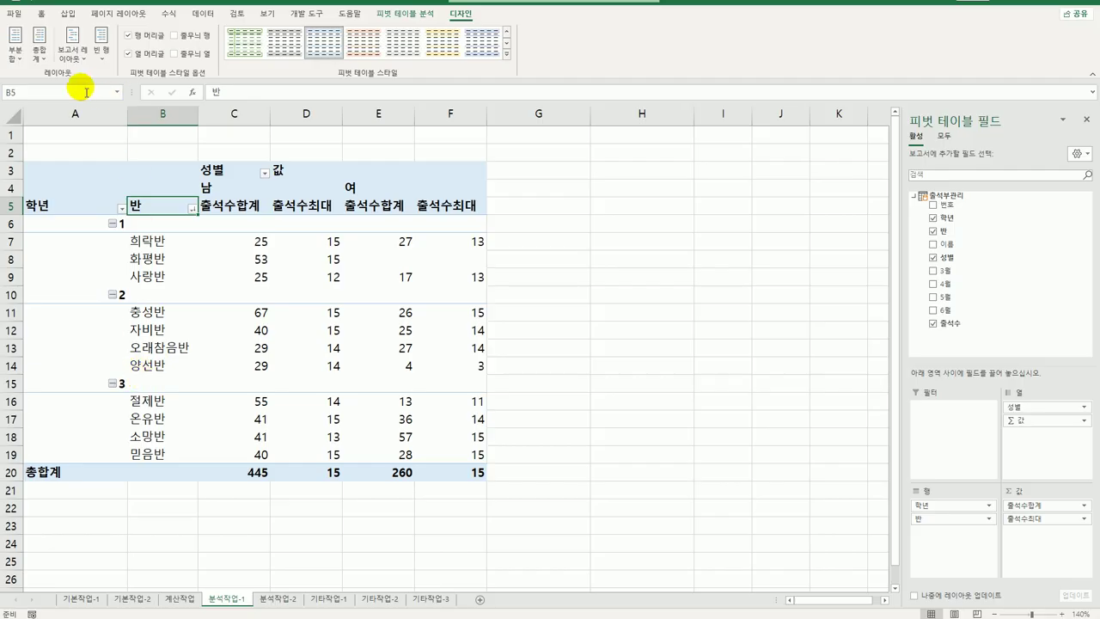
Show all subtotals at the top of each 학년 group in the pivot table.
click(15, 51)
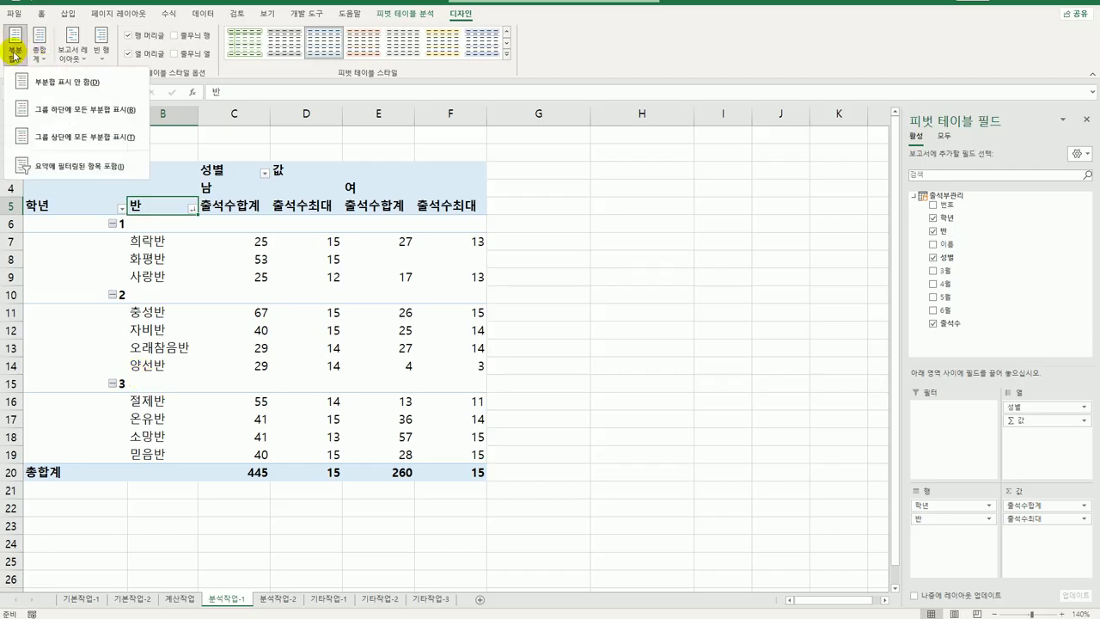
click(86, 143)
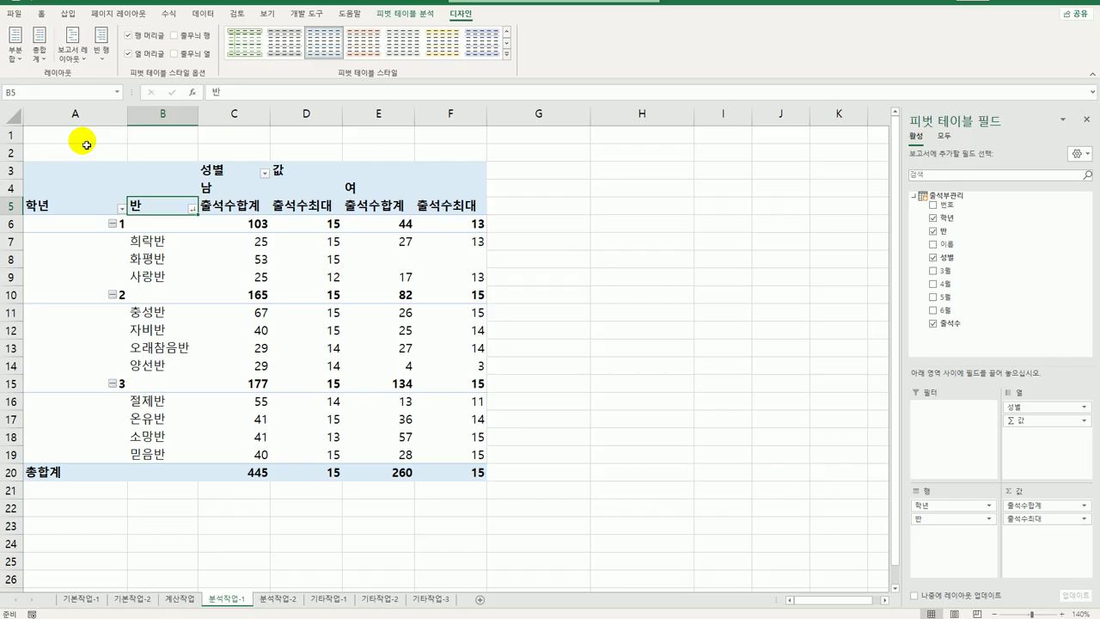
click(554, 325)
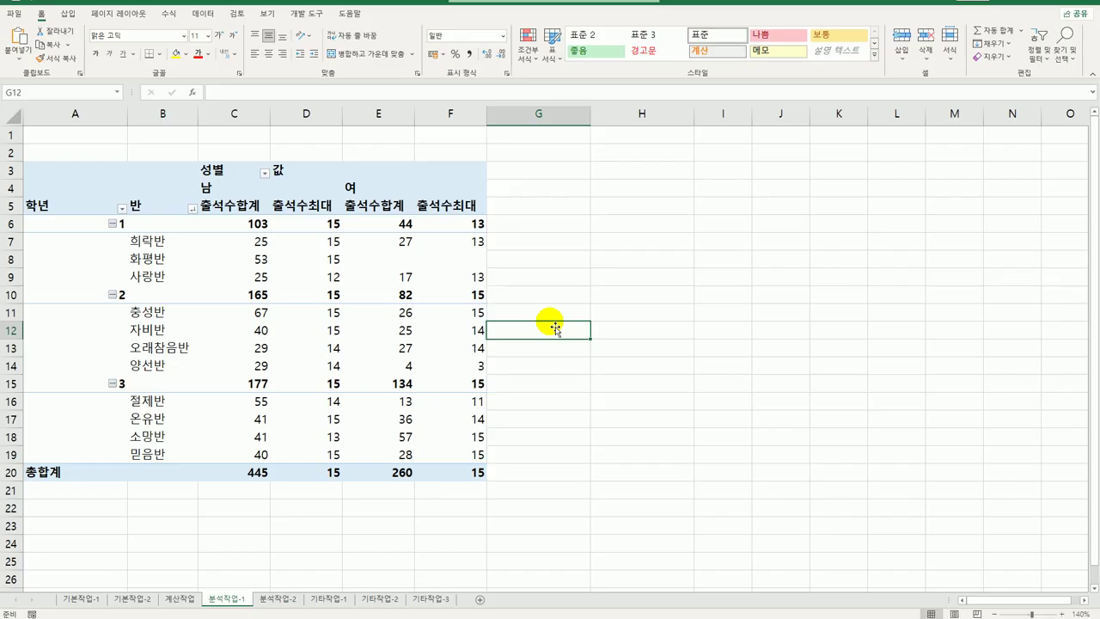
On the 분석작업-2 sheet, set up a left-to-right sort of B2:E13 keyed on row 2.
click(284, 600)
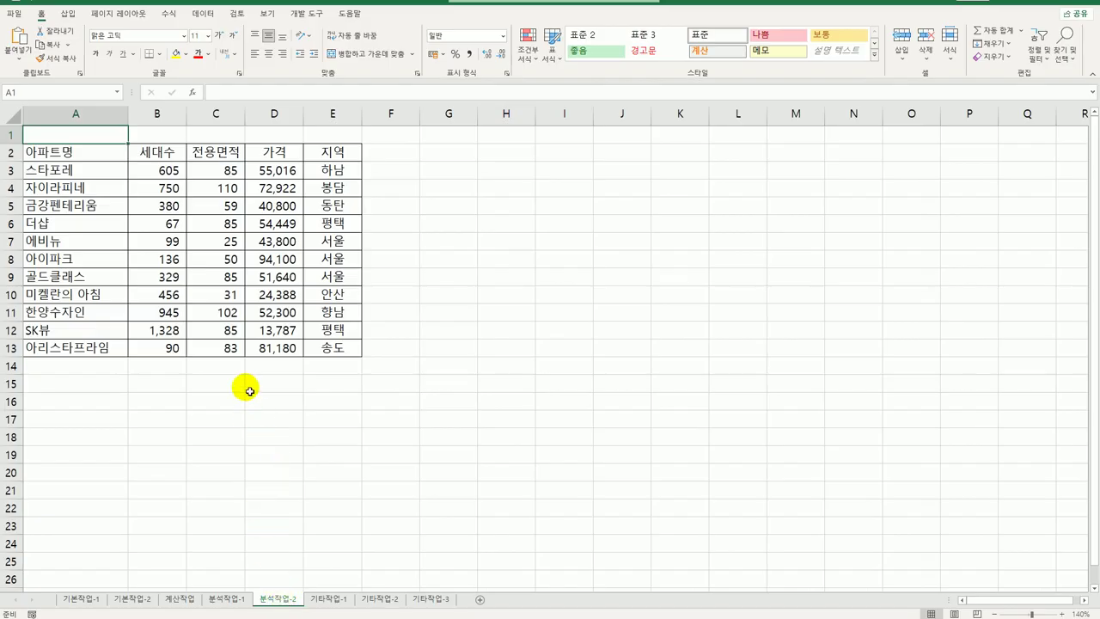
drag(155, 151, 318, 350)
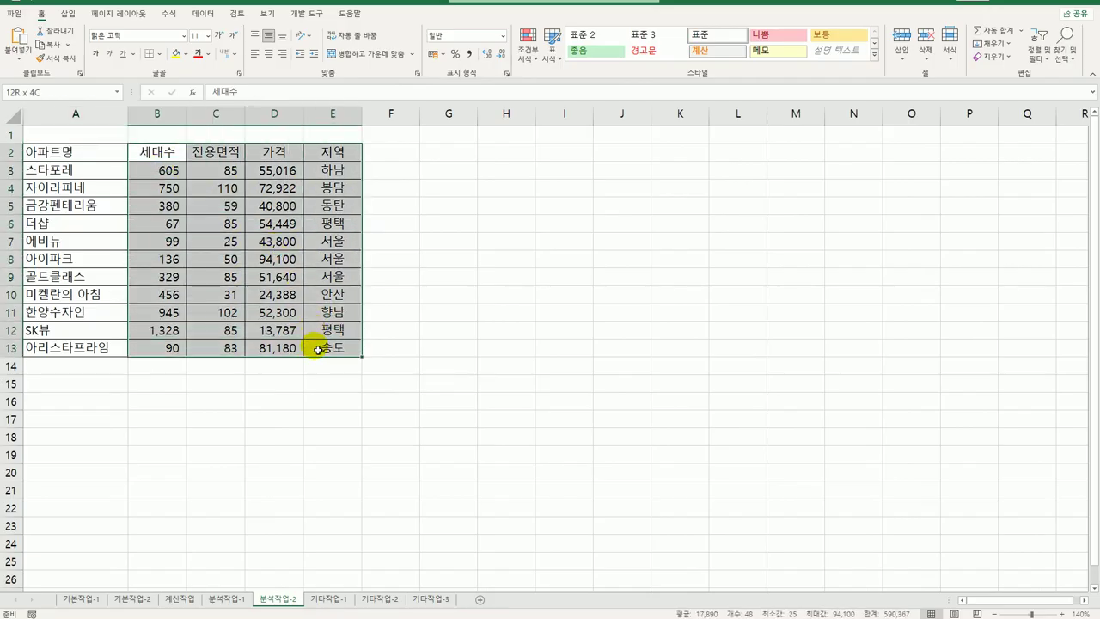
click(202, 13)
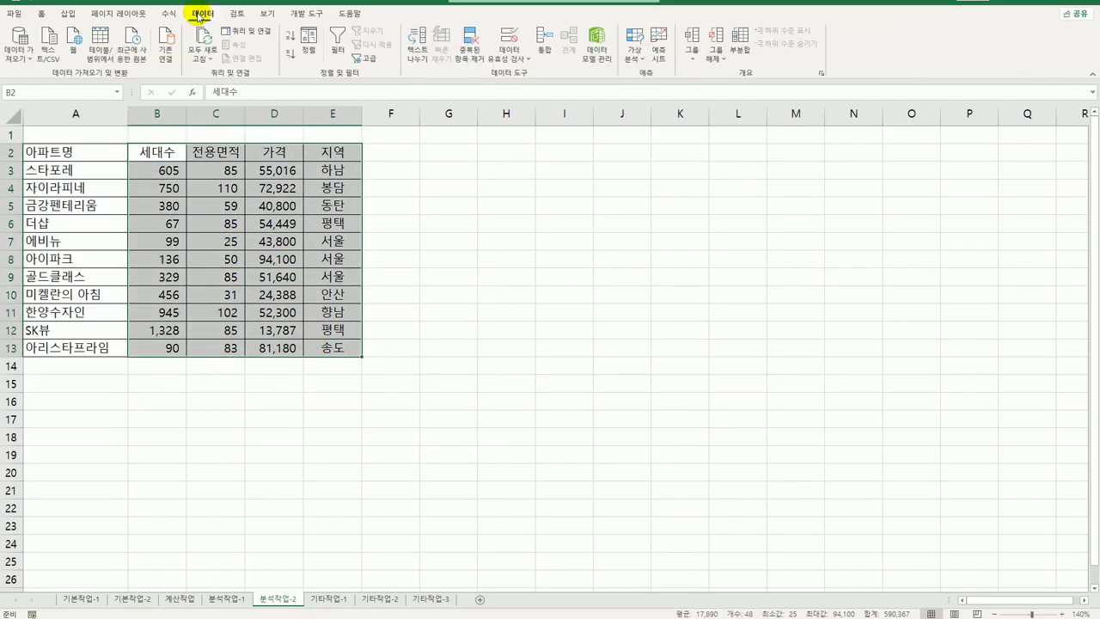
click(316, 53)
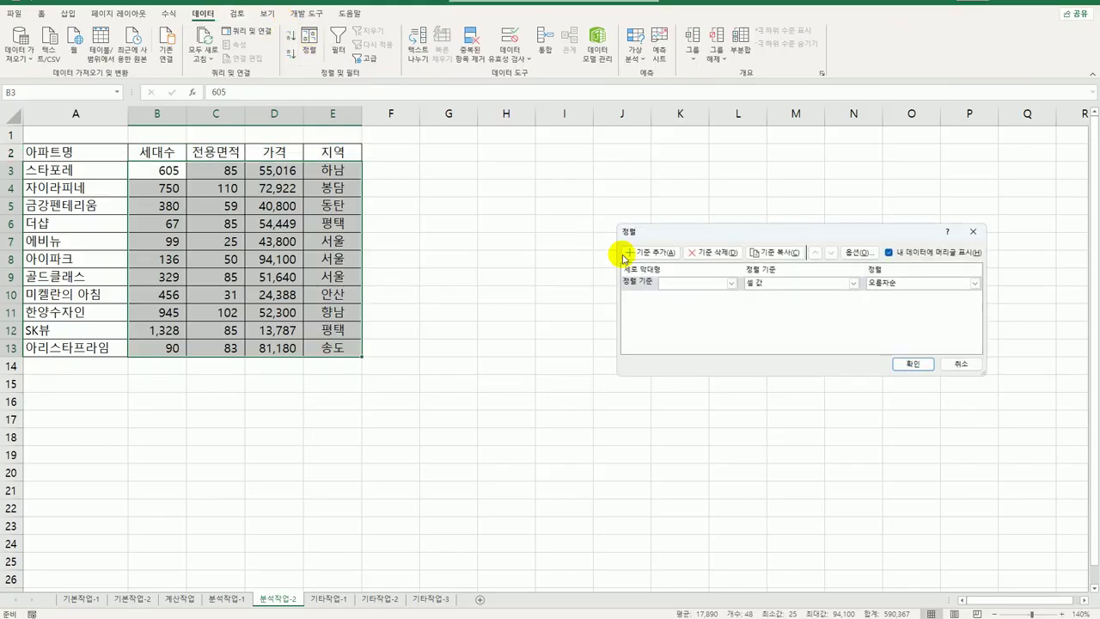
click(855, 255)
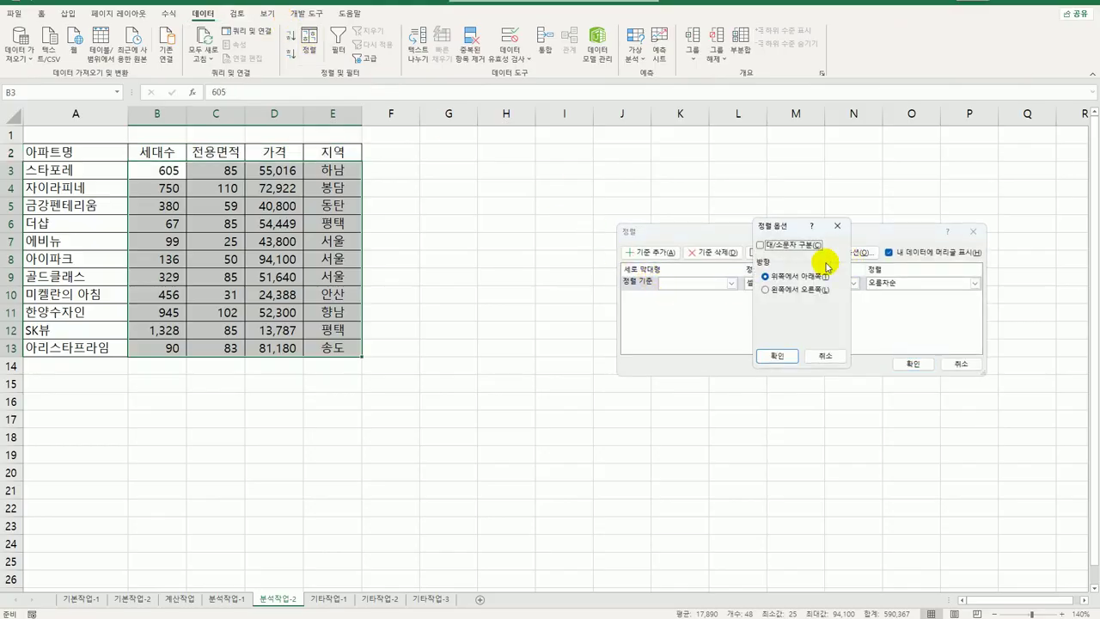
click(766, 290)
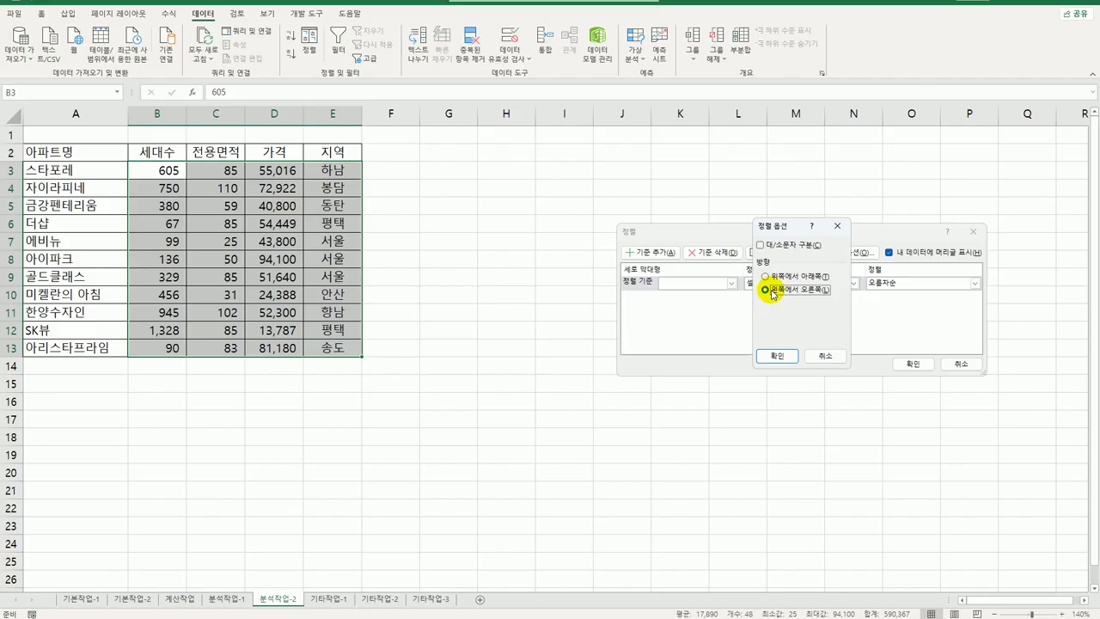
click(777, 355)
click(732, 282)
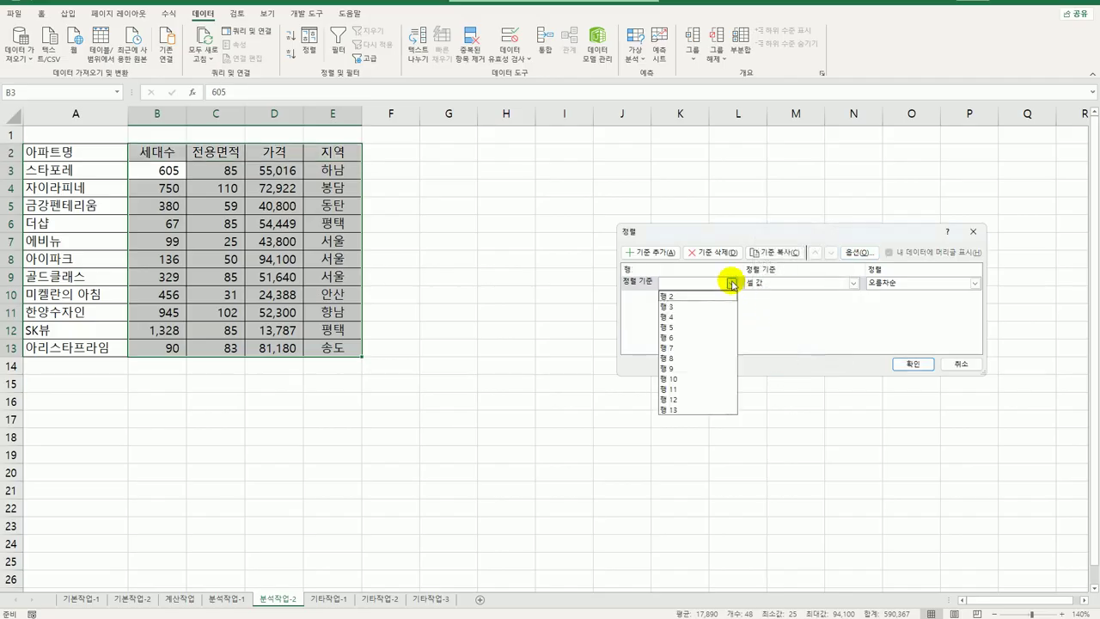
click(692, 303)
Order the sort by a new custom list 지역, 전용면적, 가격, 세대수 and apply it.
click(877, 283)
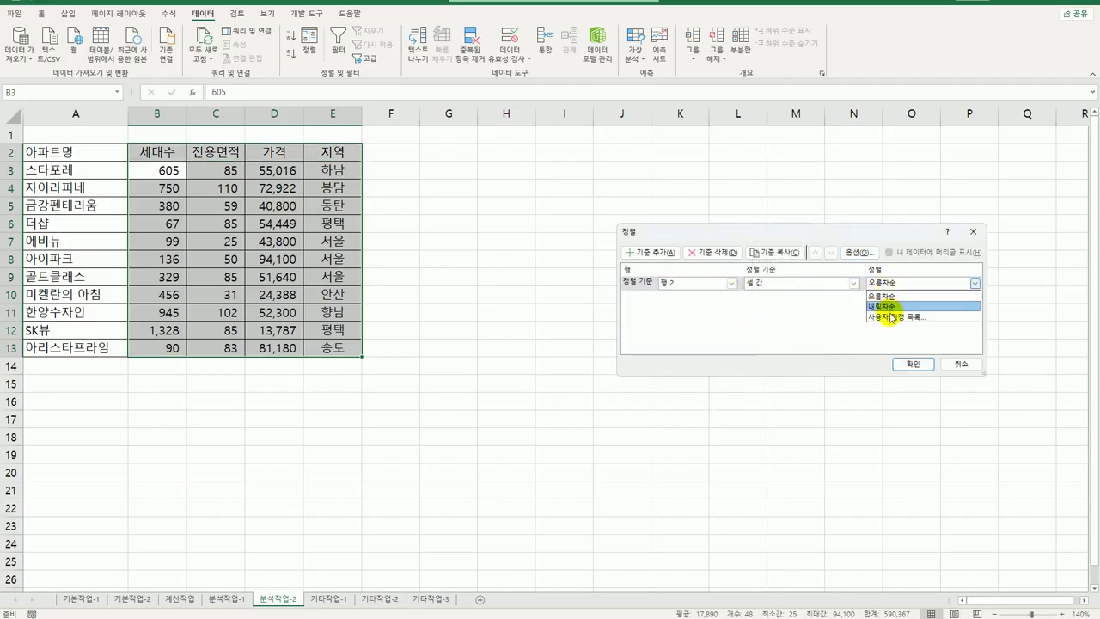
click(881, 315)
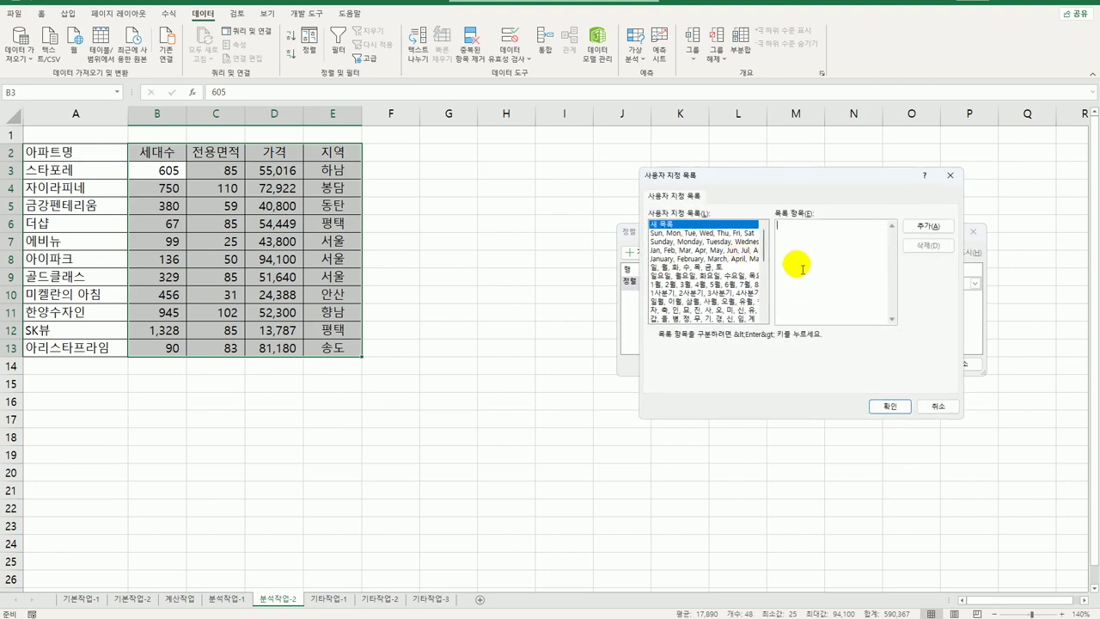
text(지역)
key(Return)
text(전용면적)
key(Return)
text(가격)
key(Return)
text(세대수)
click(915, 228)
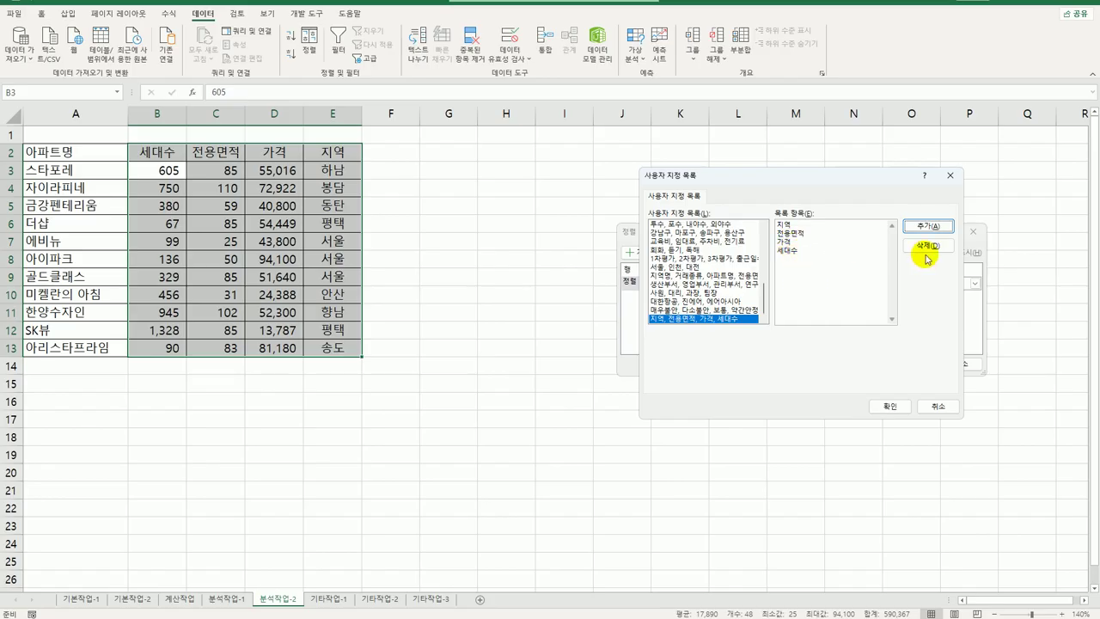
click(888, 406)
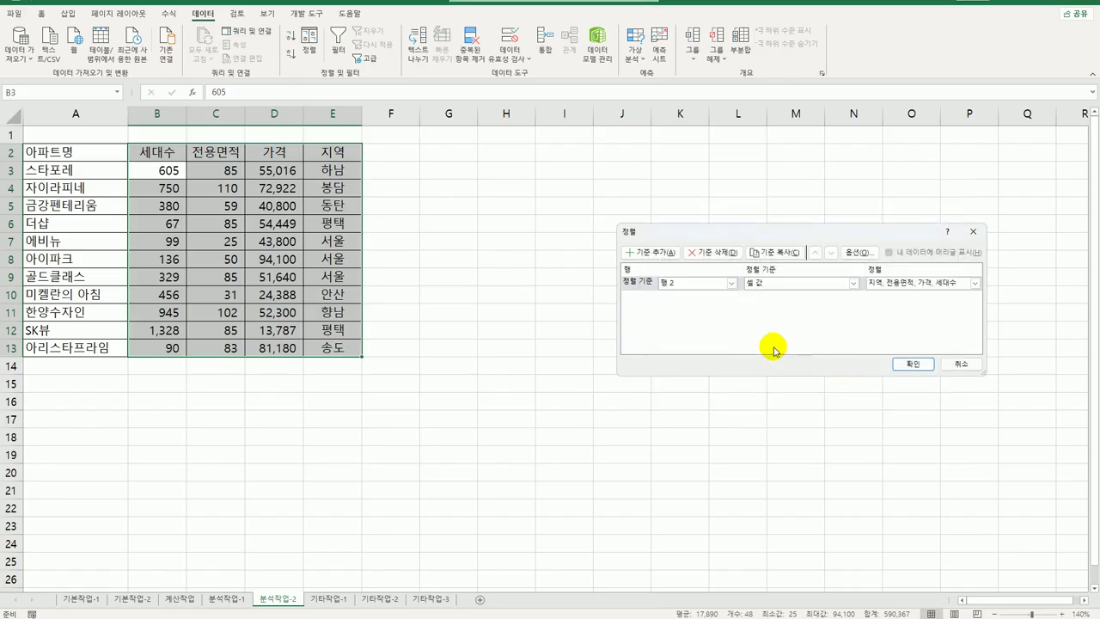
click(912, 363)
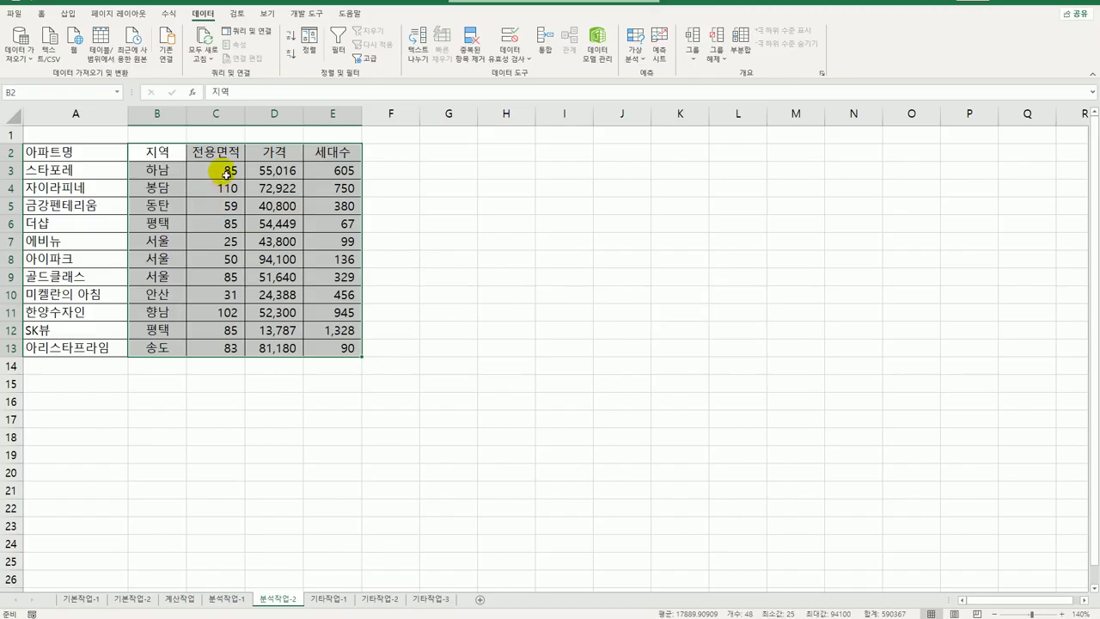
Give the 전용면적 cells C3:C13 a custom data validation rule with the formula =quotient(C3,3.3)<=34.
drag(222, 171, 215, 348)
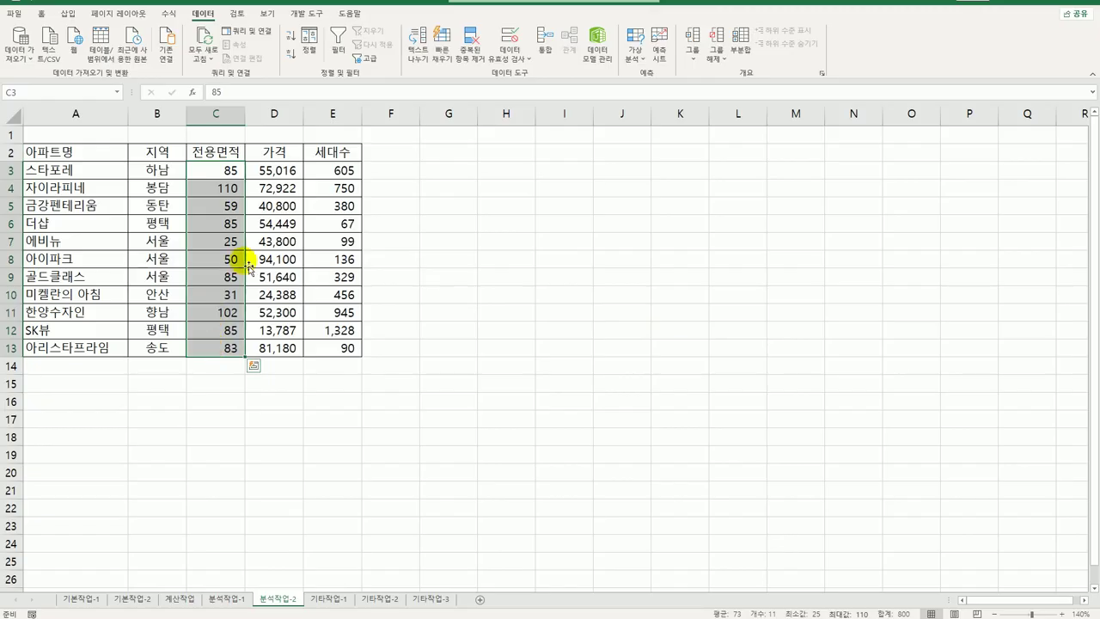
click(509, 49)
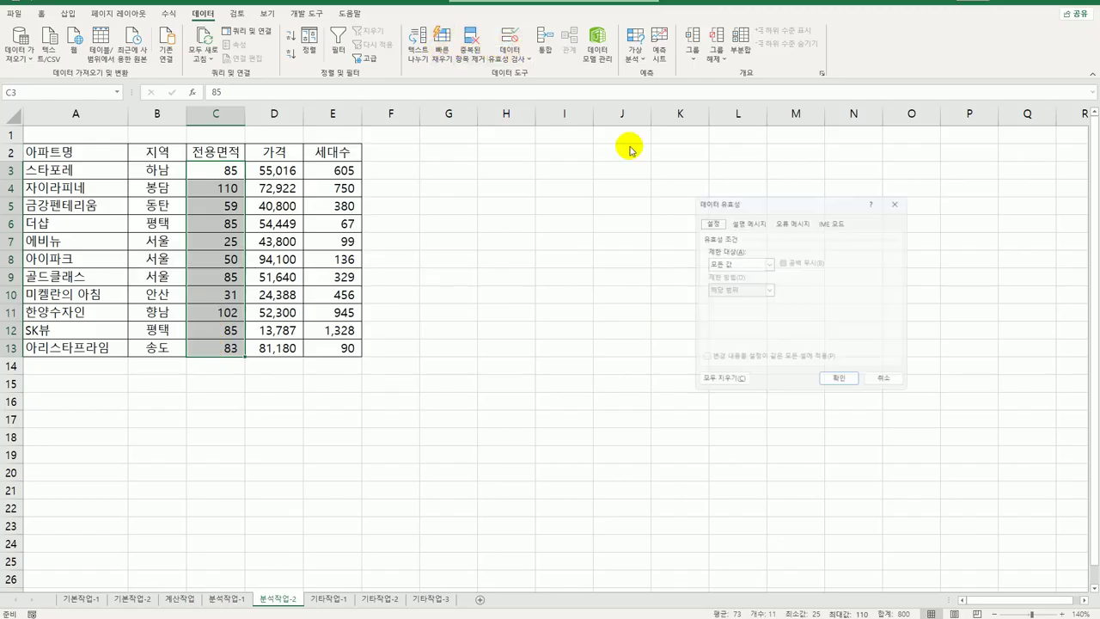
click(736, 261)
click(735, 333)
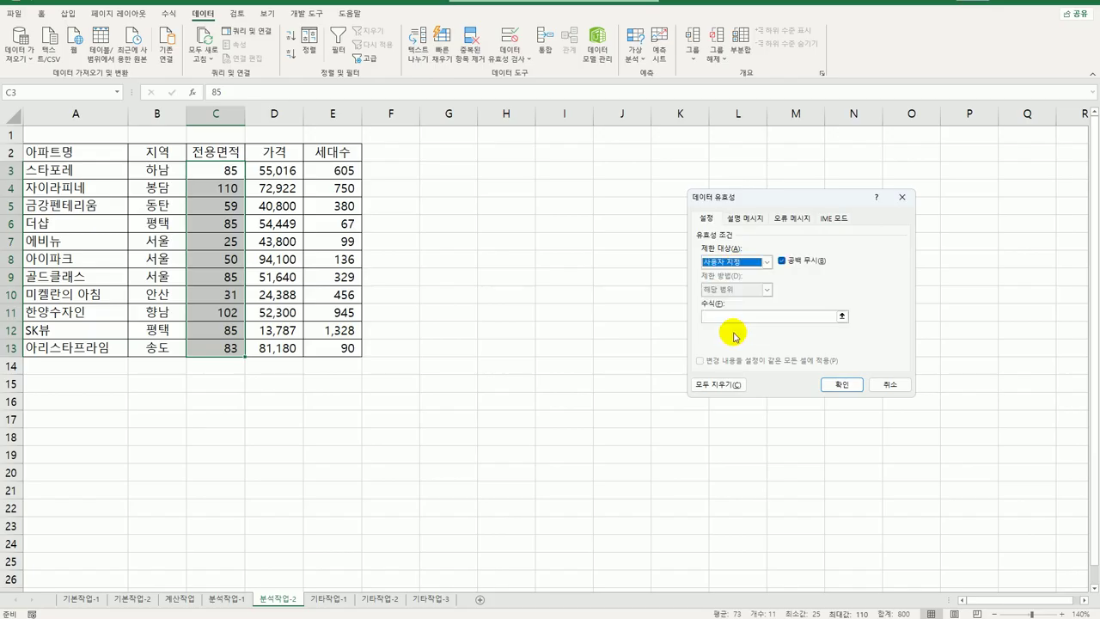
click(729, 316)
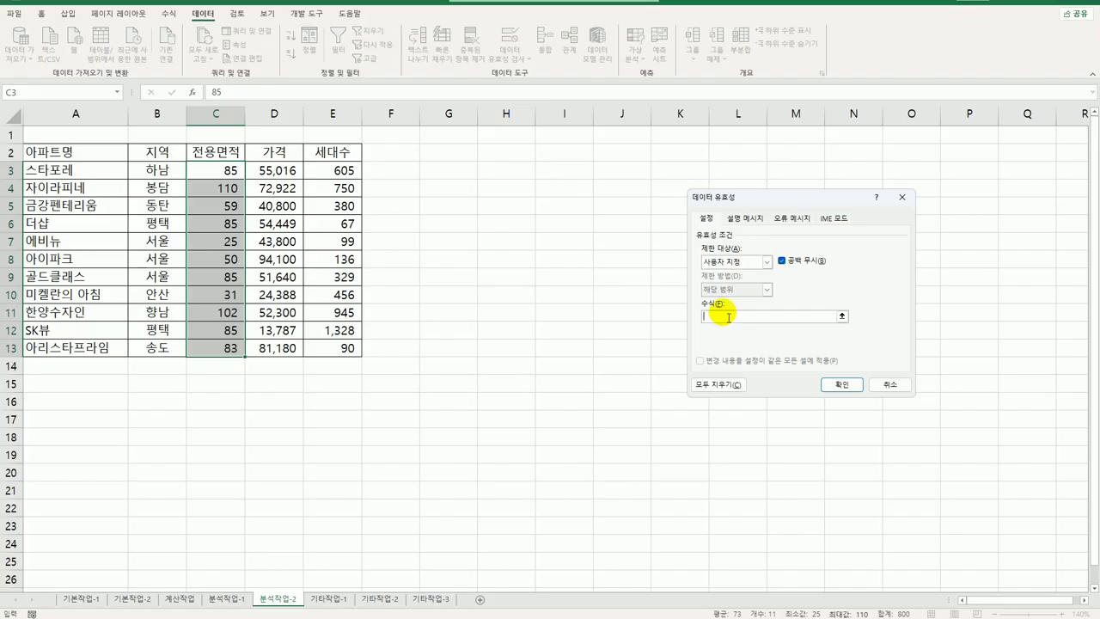
text(=)
text(매)
text(ot)
text(ient()
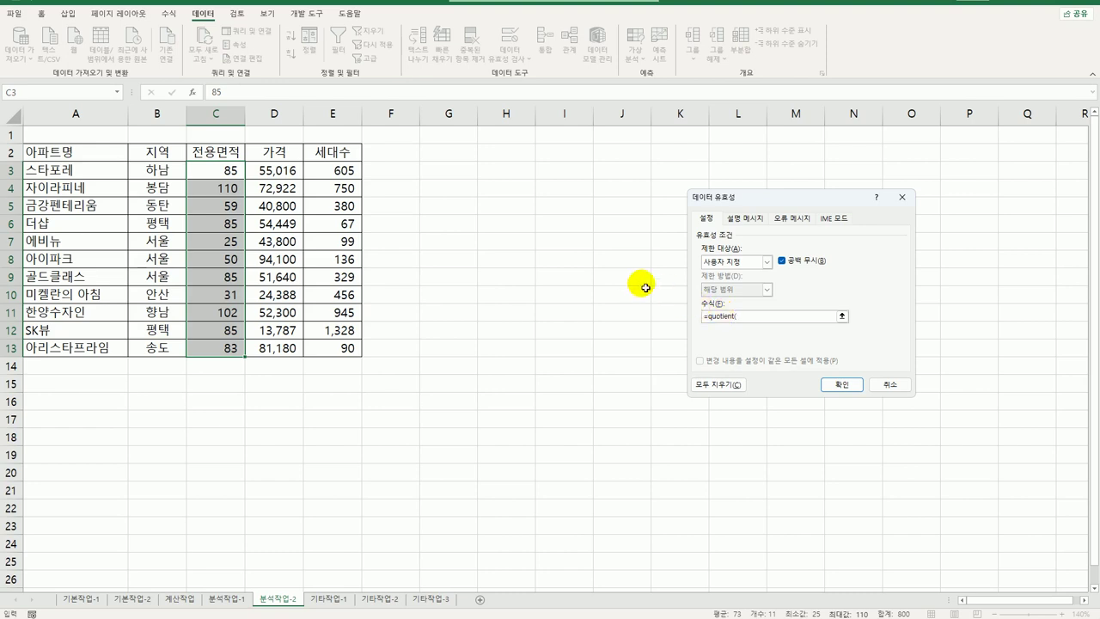
click(220, 175)
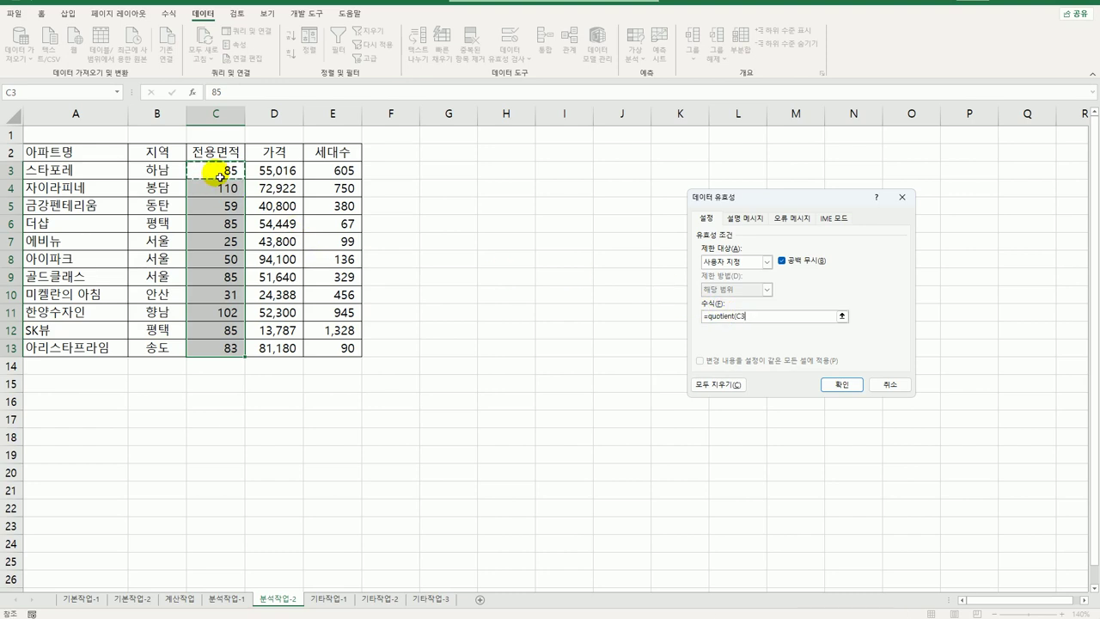
text(,3.3)<=34)
Add an input message to the validation titled 입력범위 with the text "3.3으로 나눈 값이 34이하만 입력하세요." and apply the rule.
click(736, 218)
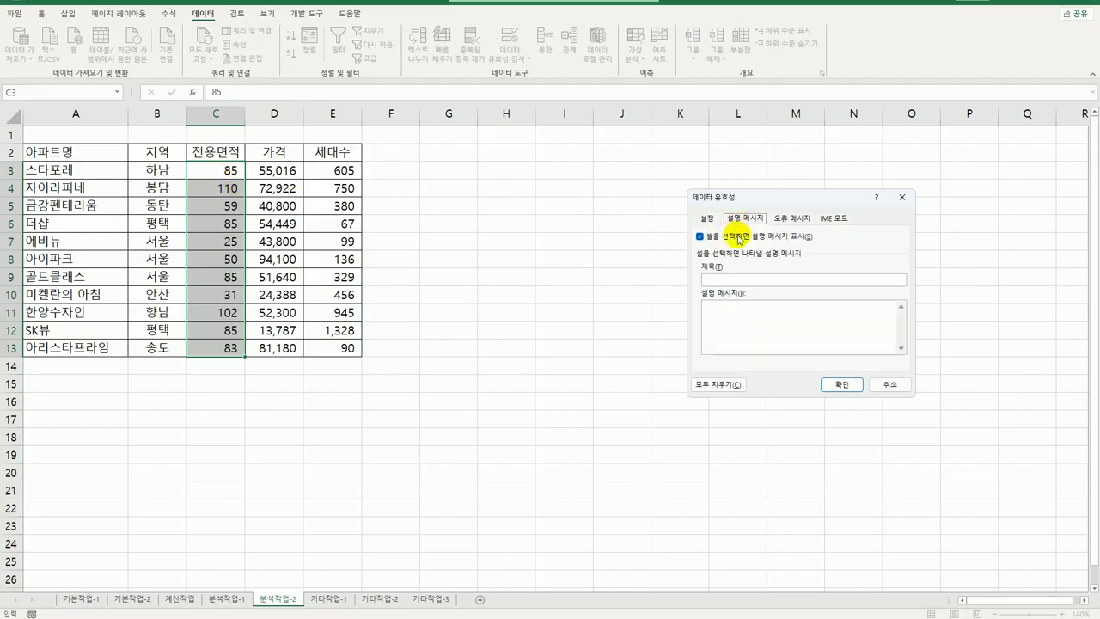
click(736, 280)
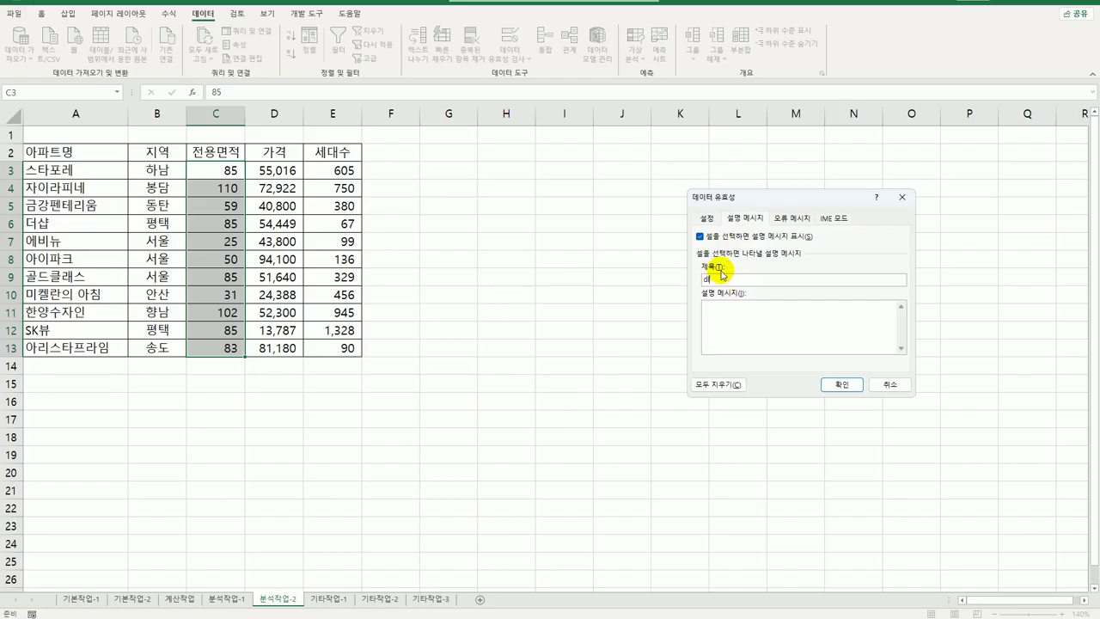
text(입력범위)
key(Tab)
text(3.3으로 나눈 값이 34이하만 )
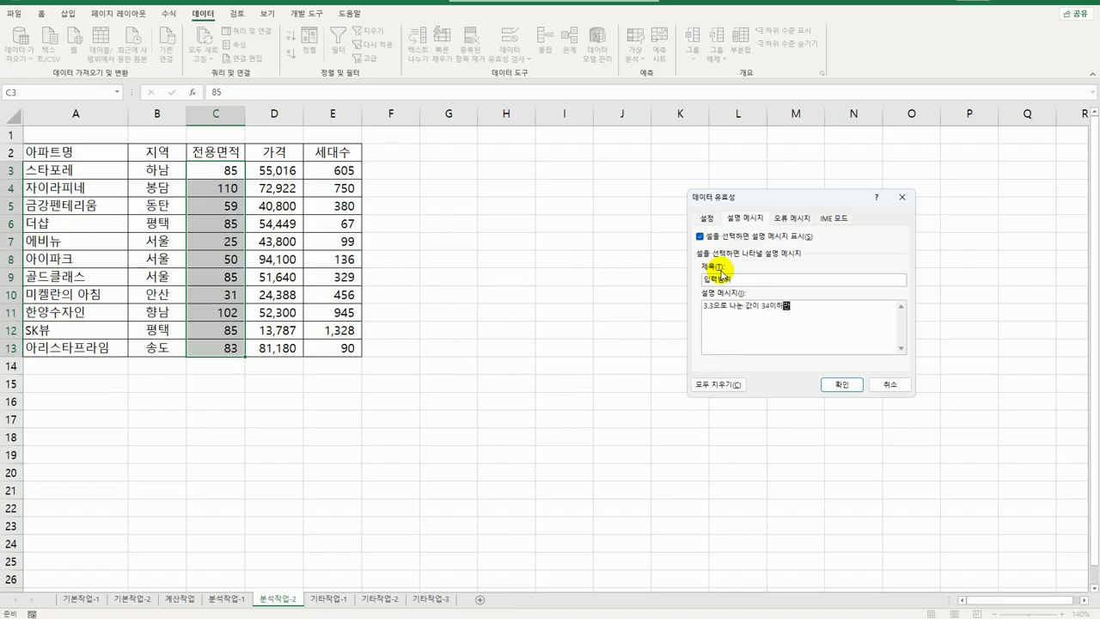
text(입력하세요.)
click(841, 385)
click(570, 348)
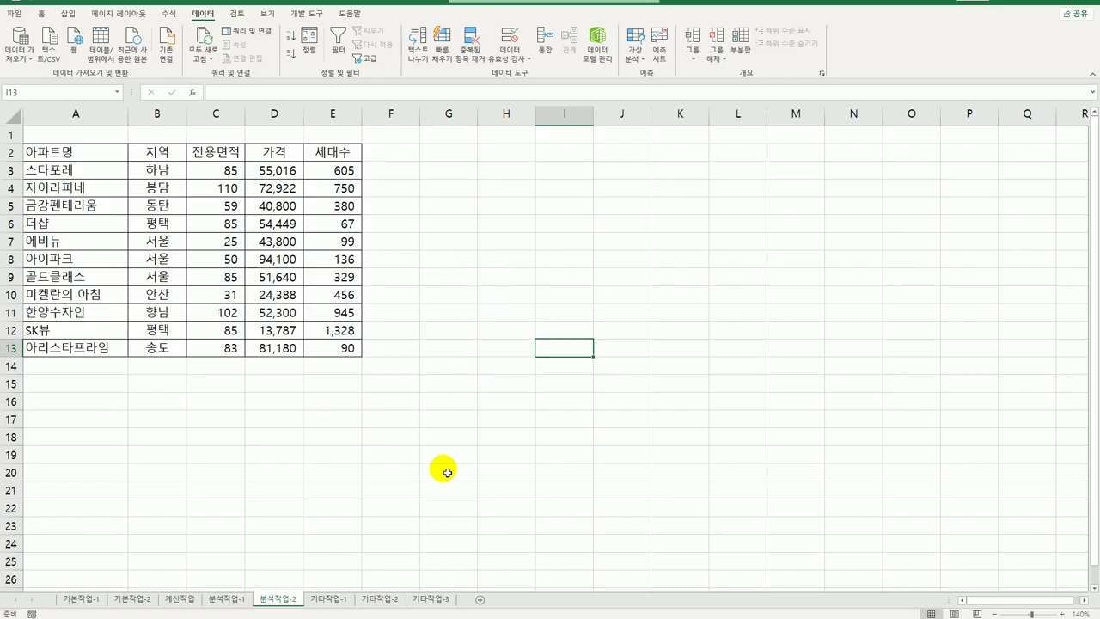
On the 기타작업-1 sheet, open the column chart's data source settings and clear its chart data range.
click(336, 599)
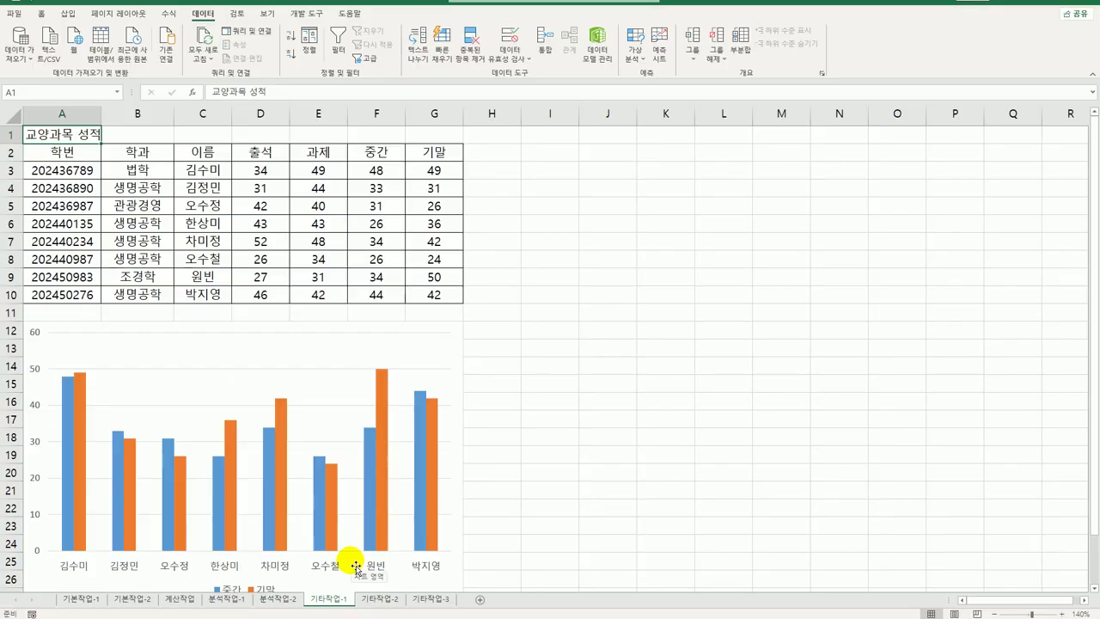
scroll(476, 395, down, 1)
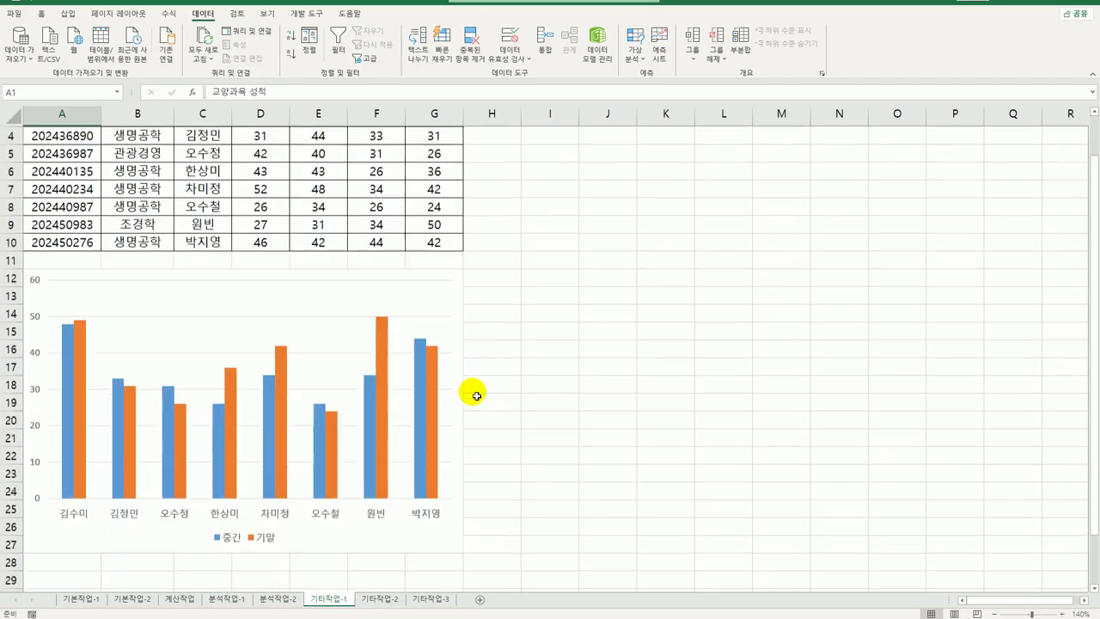
scroll(476, 395, down, 2)
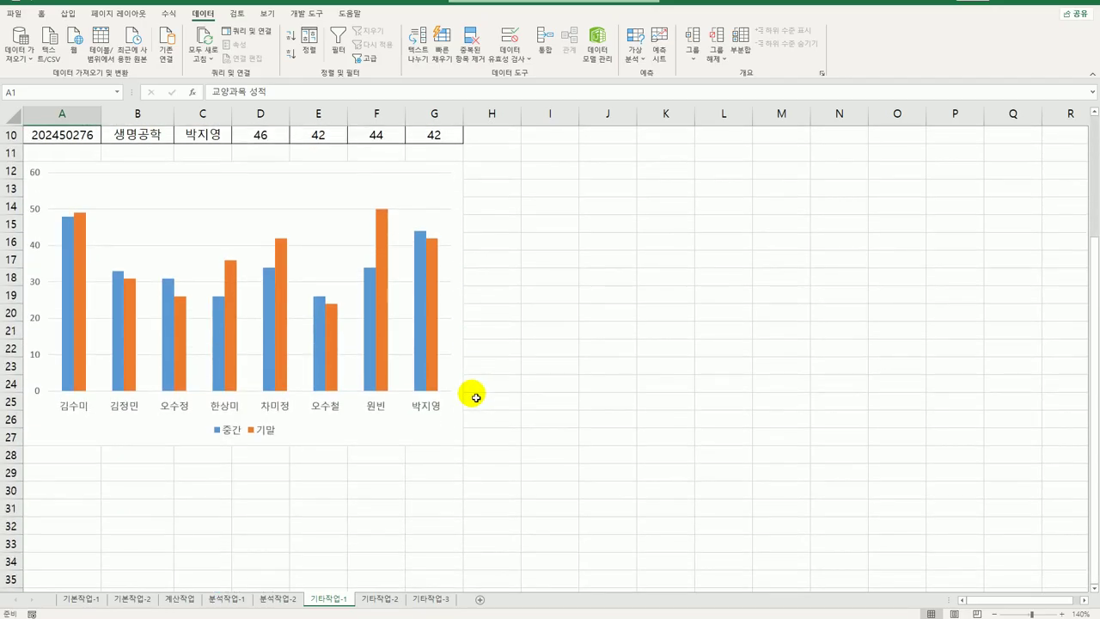
right_click(390, 191)
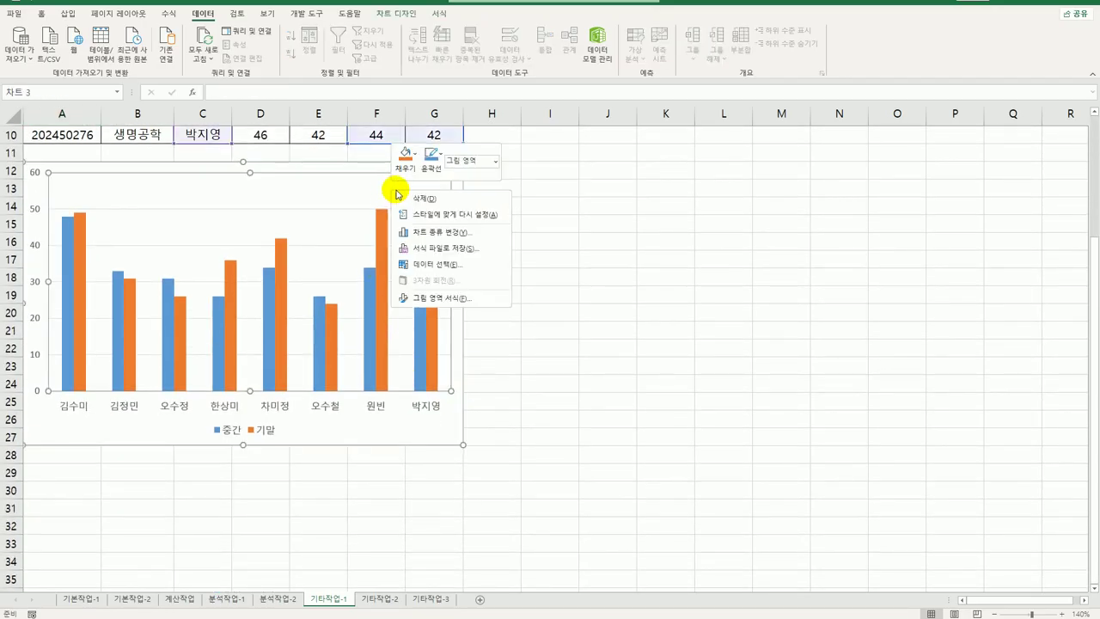
click(437, 266)
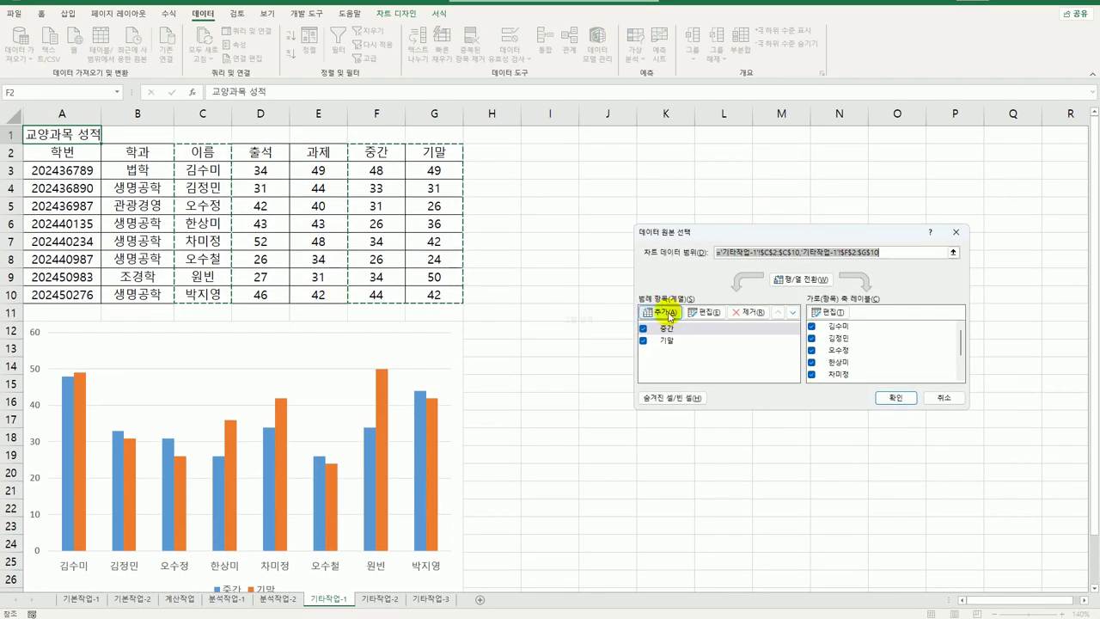
key(Delete)
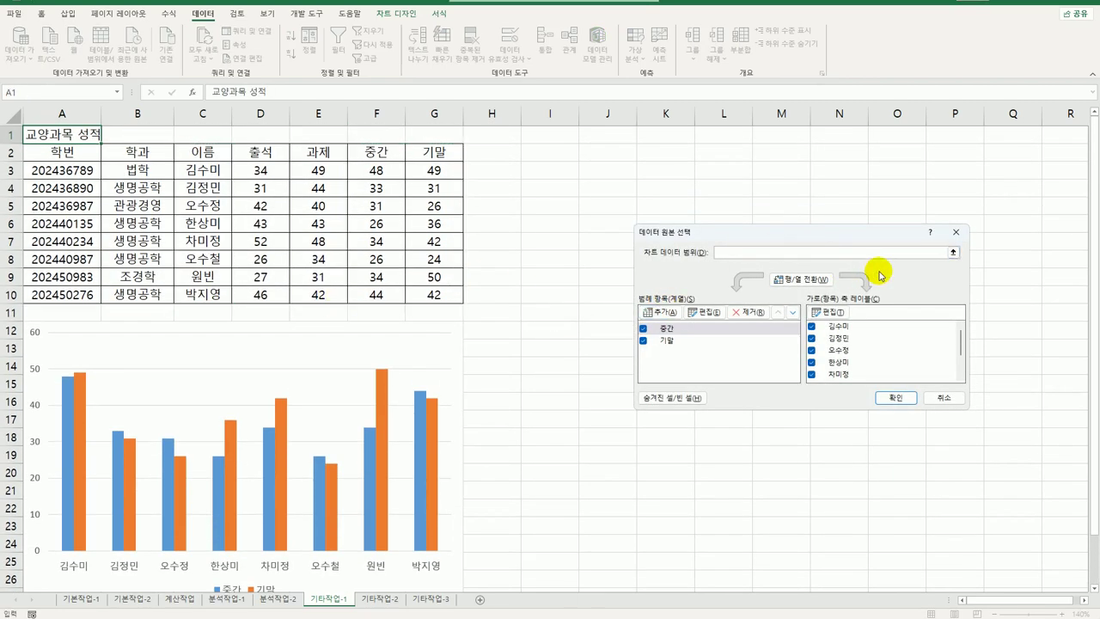
Set the chart's data range to the 이름, 중간 and 기말 cells of header row 2 and the 생명공학 rows 4, 6, 7, 8 and 10.
click(210, 151)
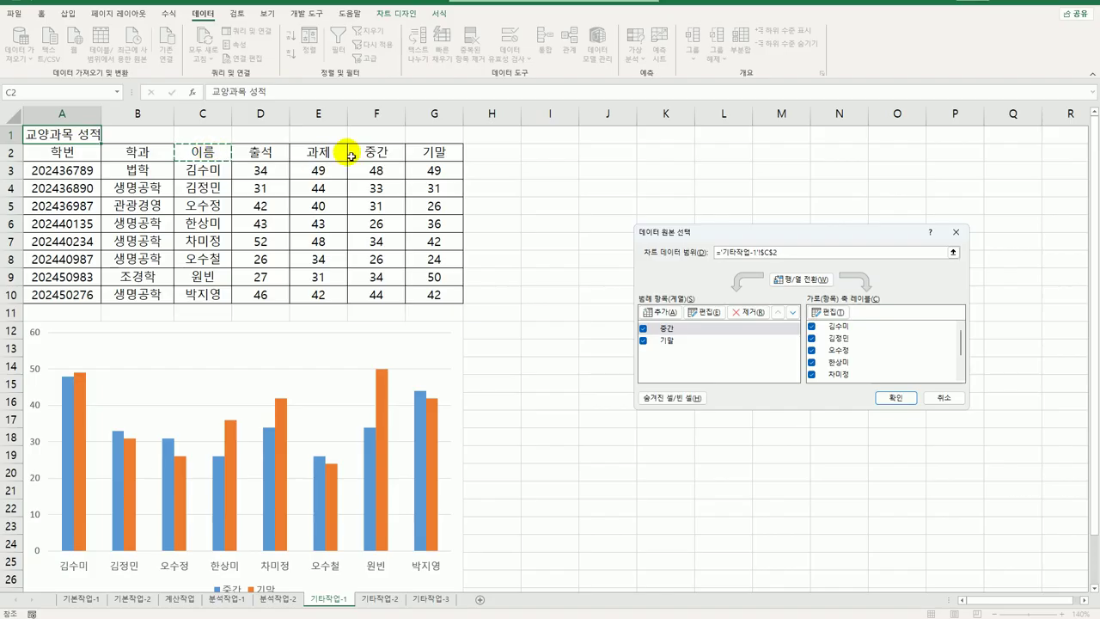
ctrl+click(378, 153)
drag(430, 153, 430, 153)
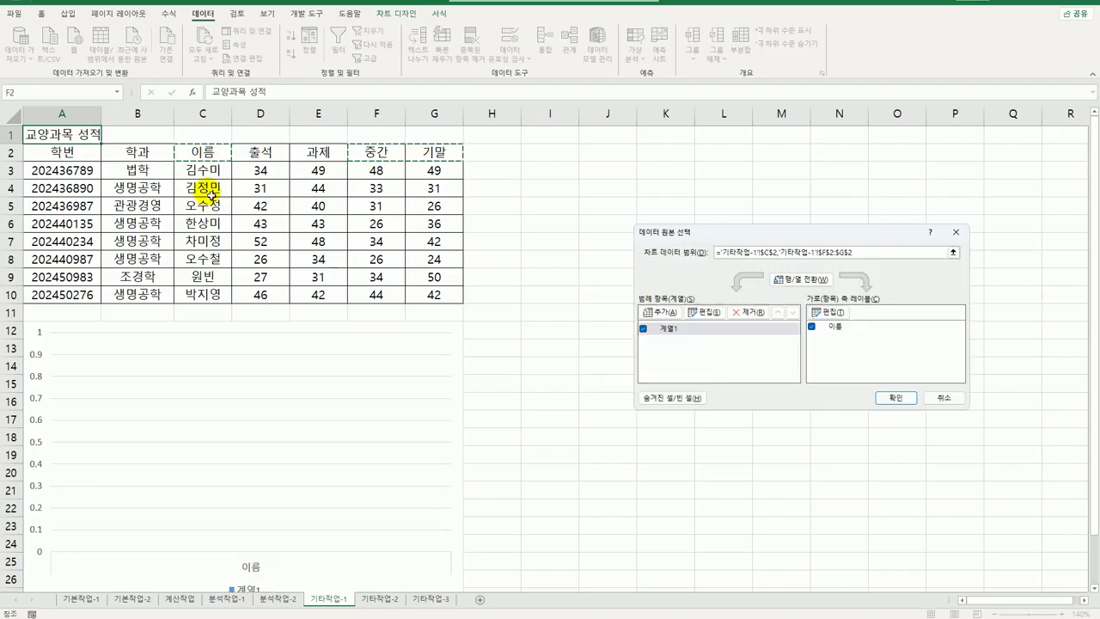
ctrl+click(211, 195)
drag(378, 191, 435, 188)
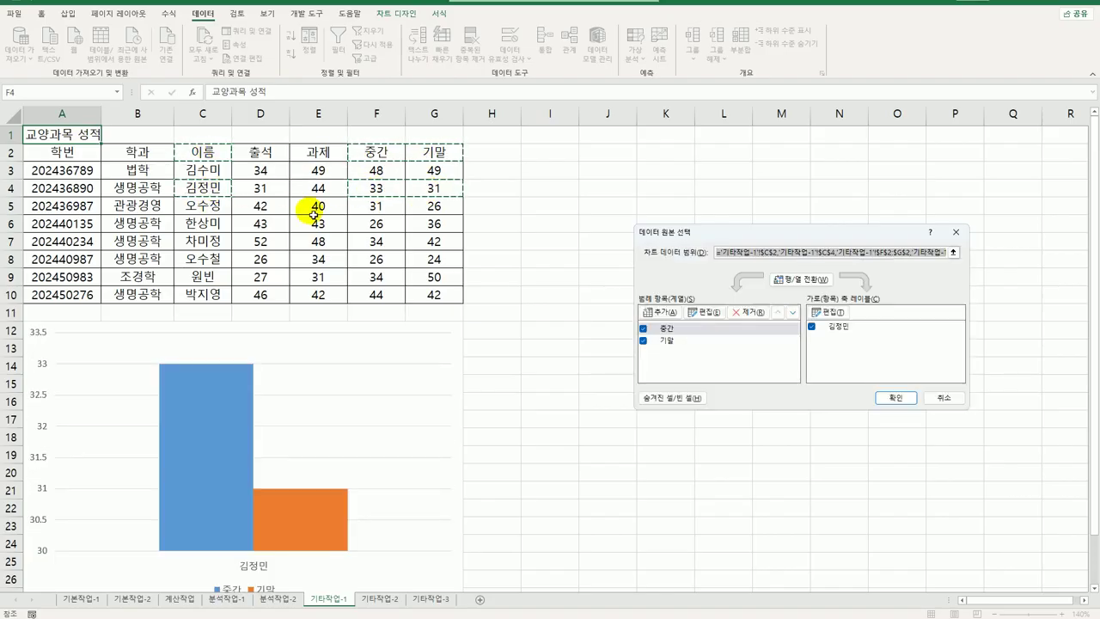
ctrl+click(202, 224)
drag(366, 228, 427, 243)
ctrl+click(203, 240)
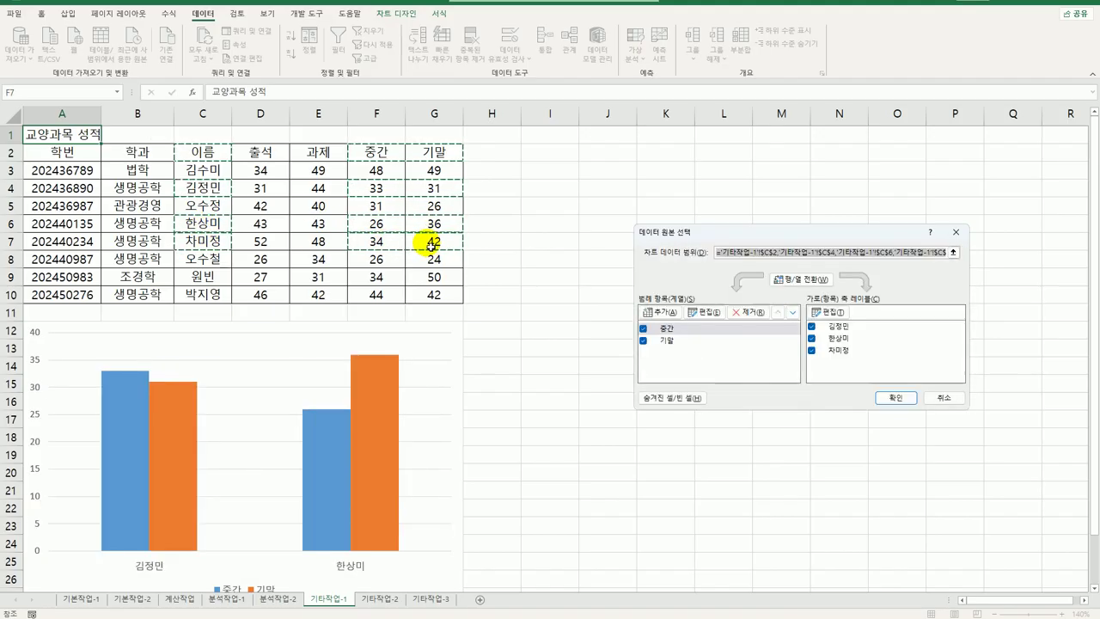
ctrl+click(204, 265)
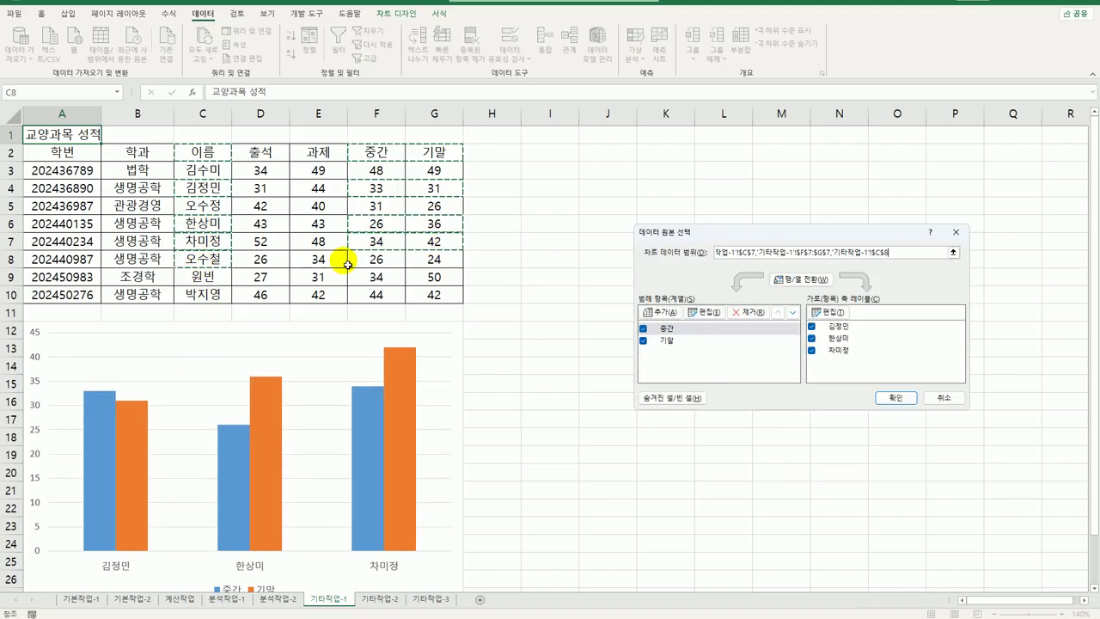
drag(352, 257, 422, 258)
ctrl+click(227, 303)
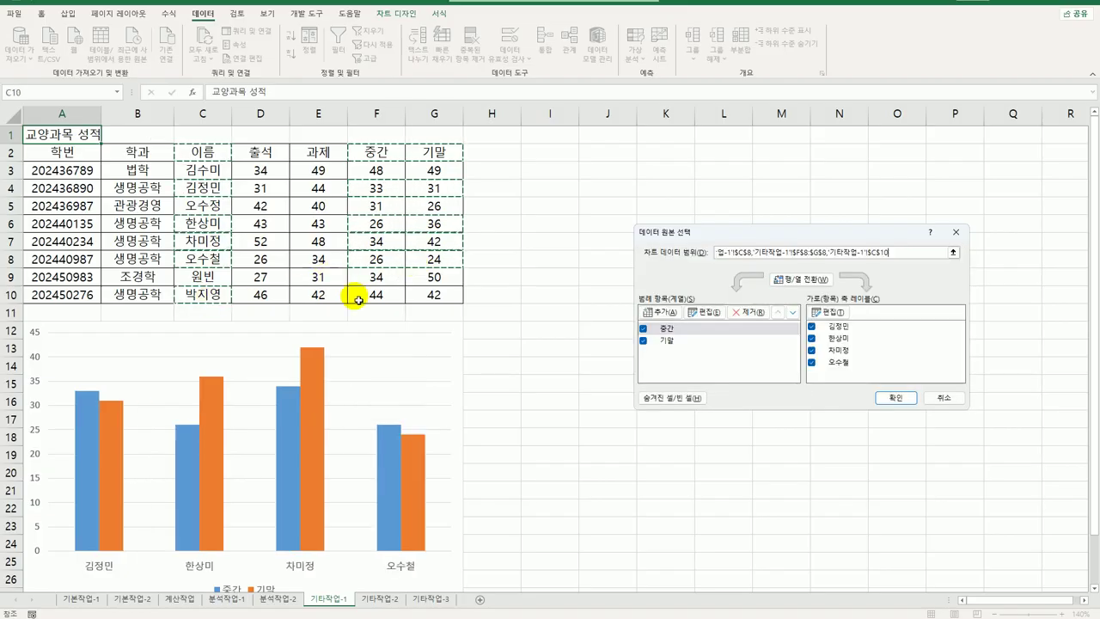
drag(358, 294, 422, 295)
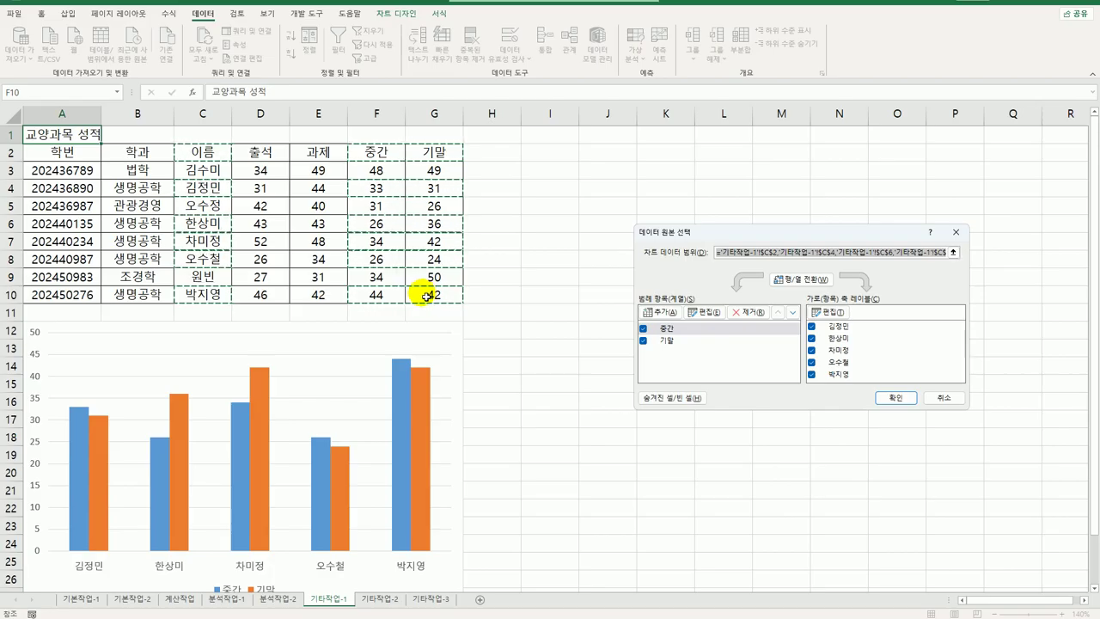
click(886, 398)
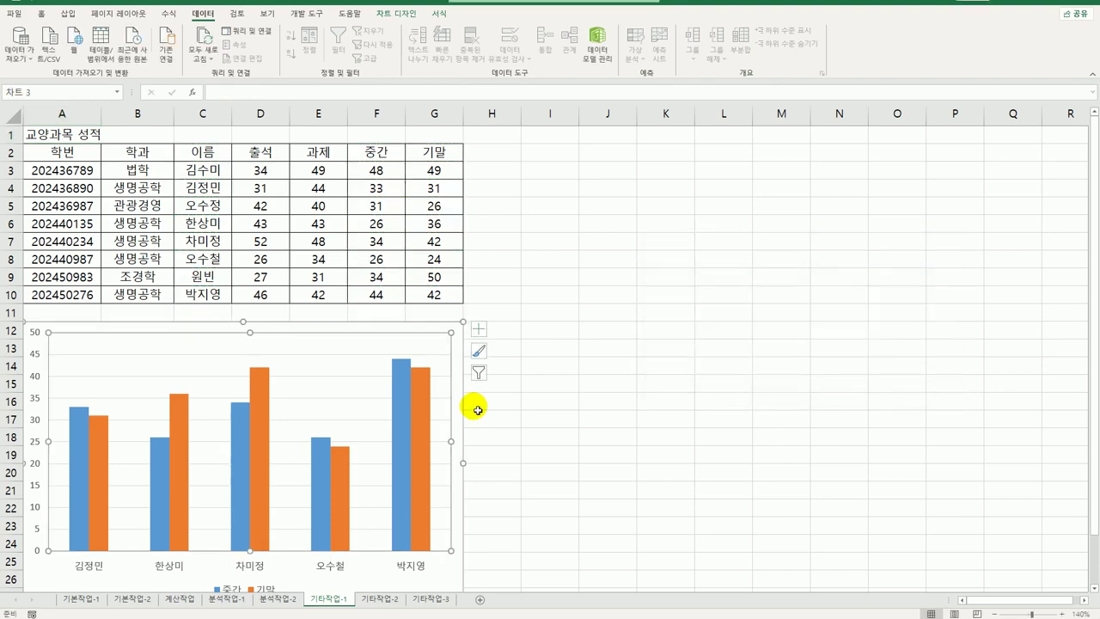
Change the chart type to 3차원 누적 세로 막대형 (3-D stacked column).
scroll(392, 386, down, 3)
right_click(334, 189)
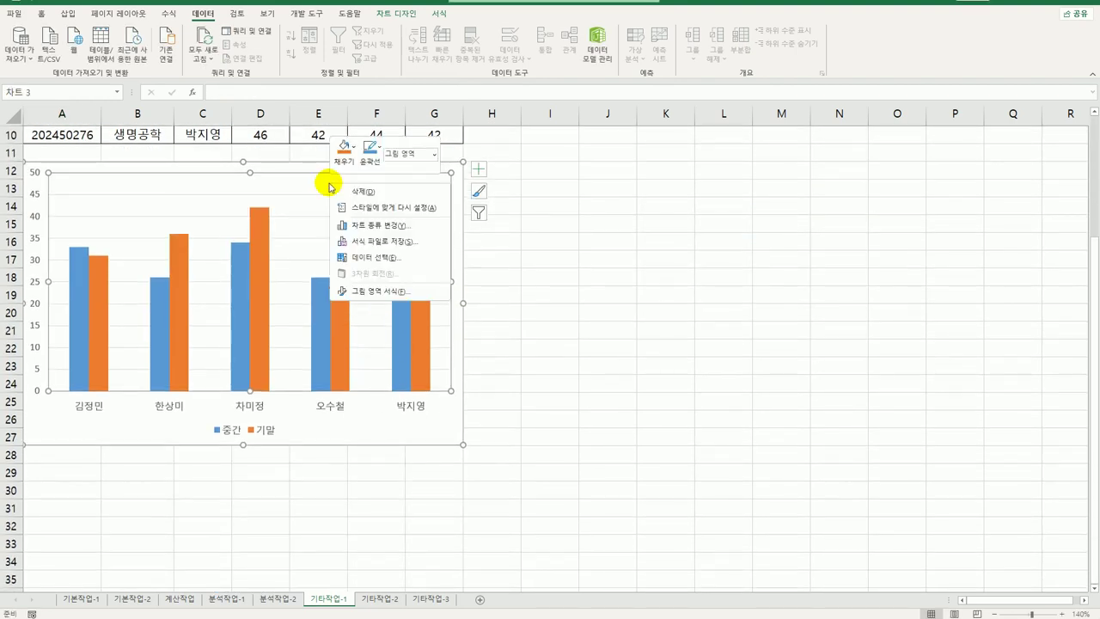
click(398, 236)
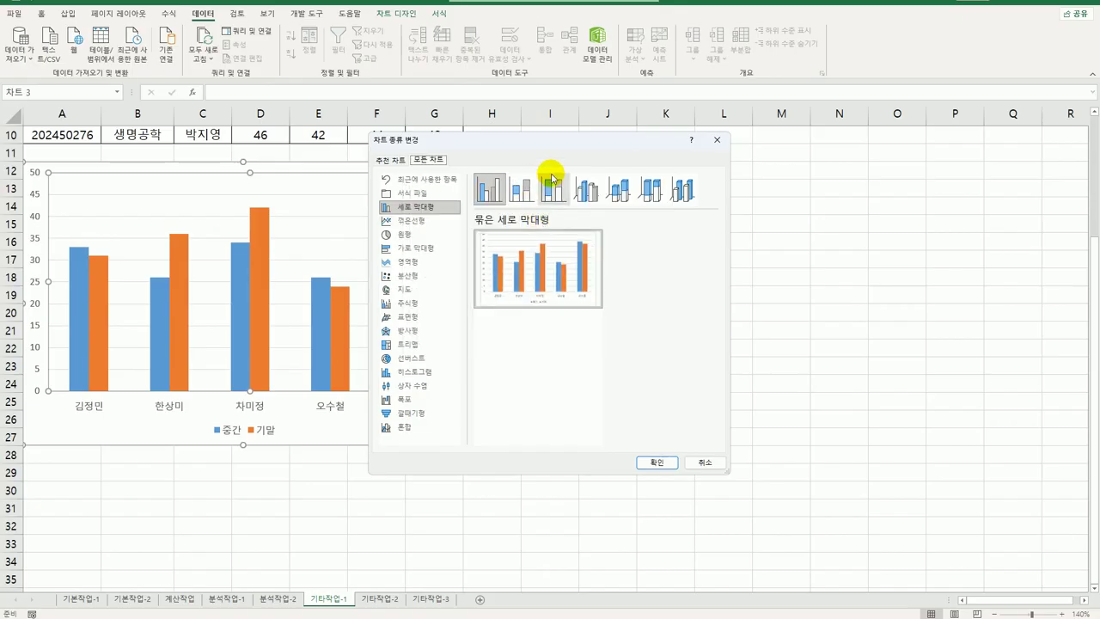
click(627, 200)
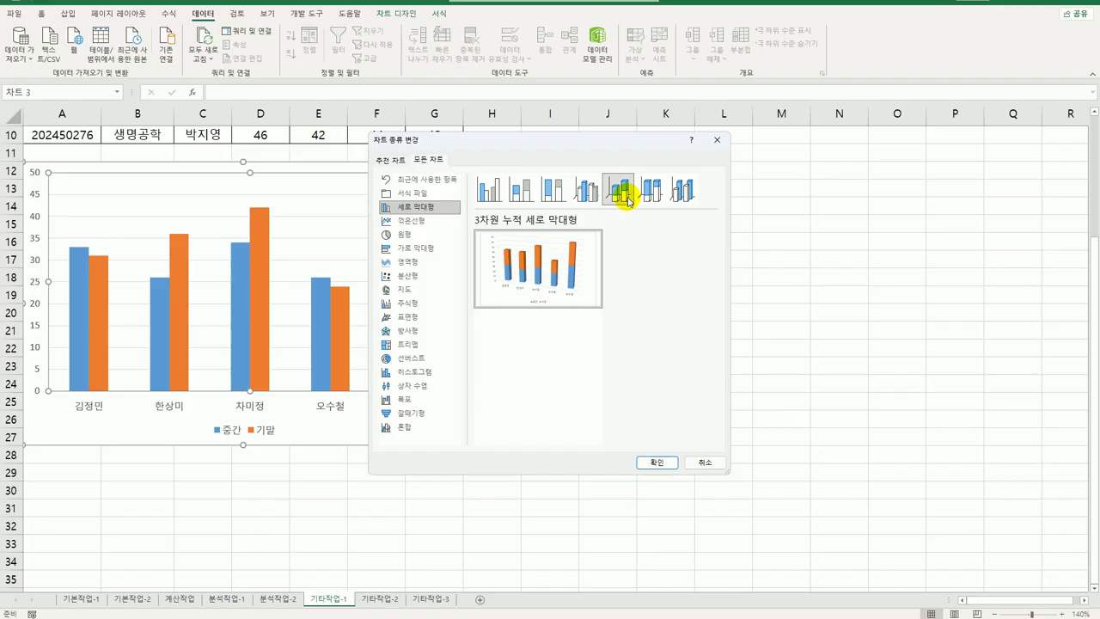
click(649, 462)
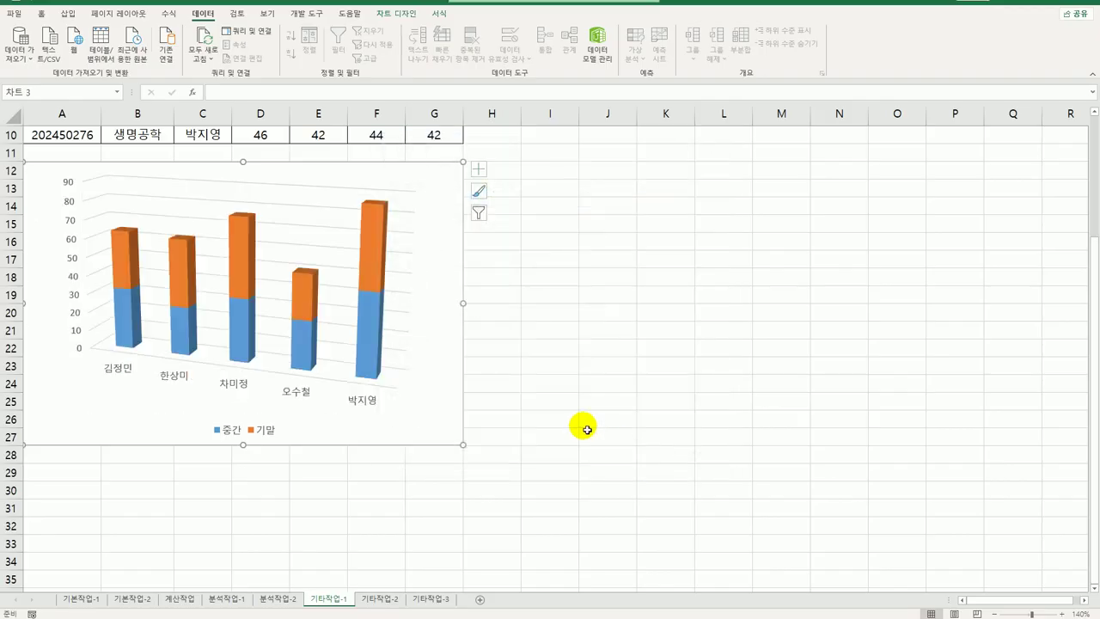
Give the chart's floor (밑면) a solid gray fill from the theme colors.
right_click(326, 375)
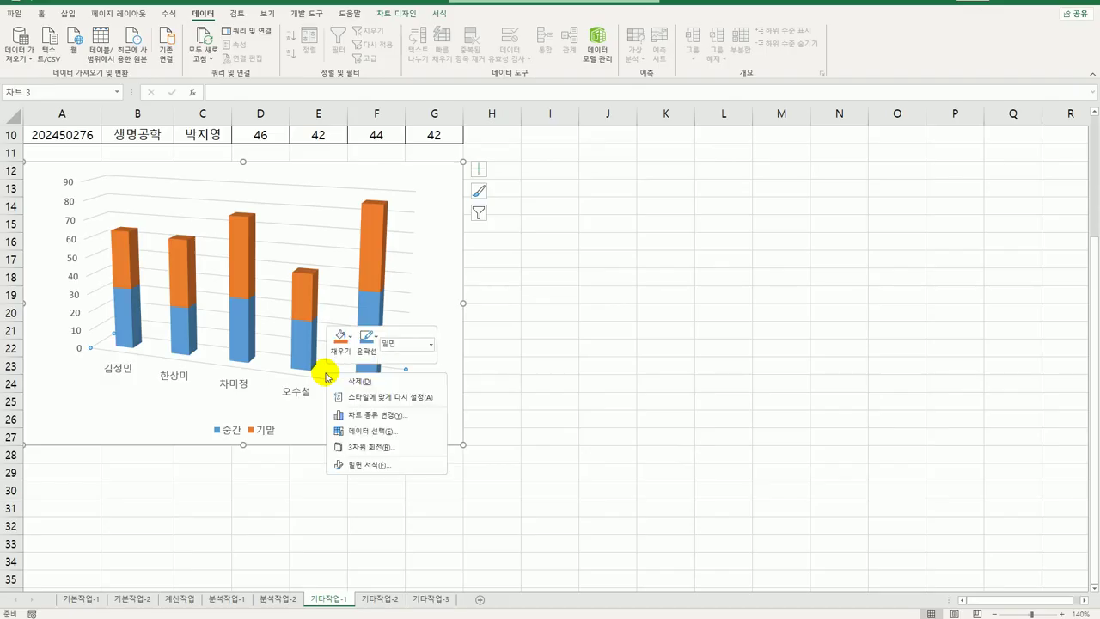
click(449, 465)
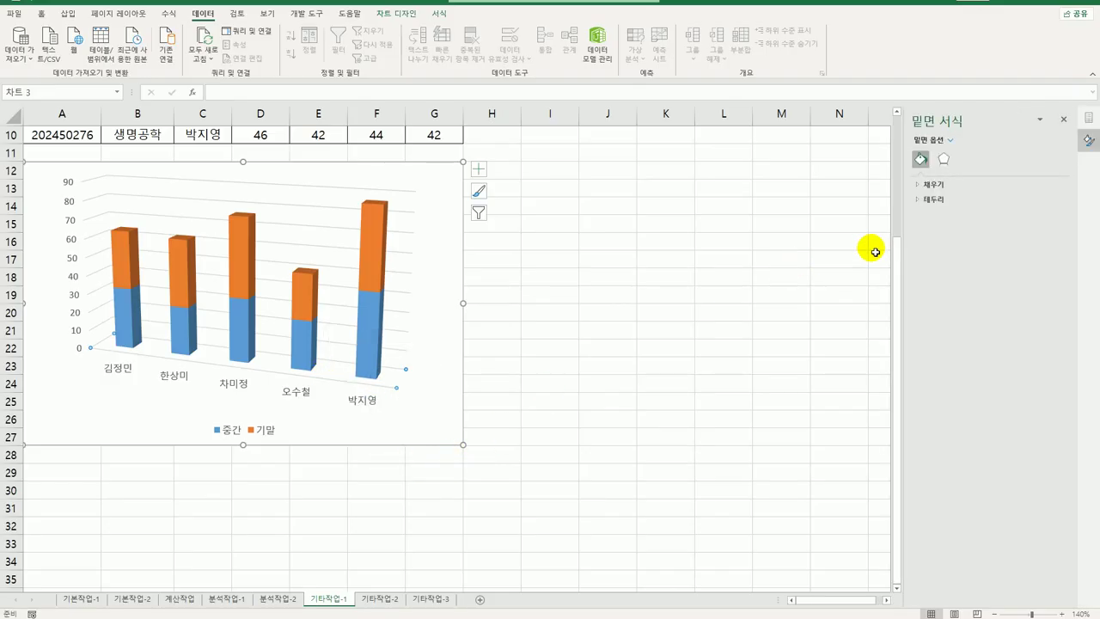
click(935, 185)
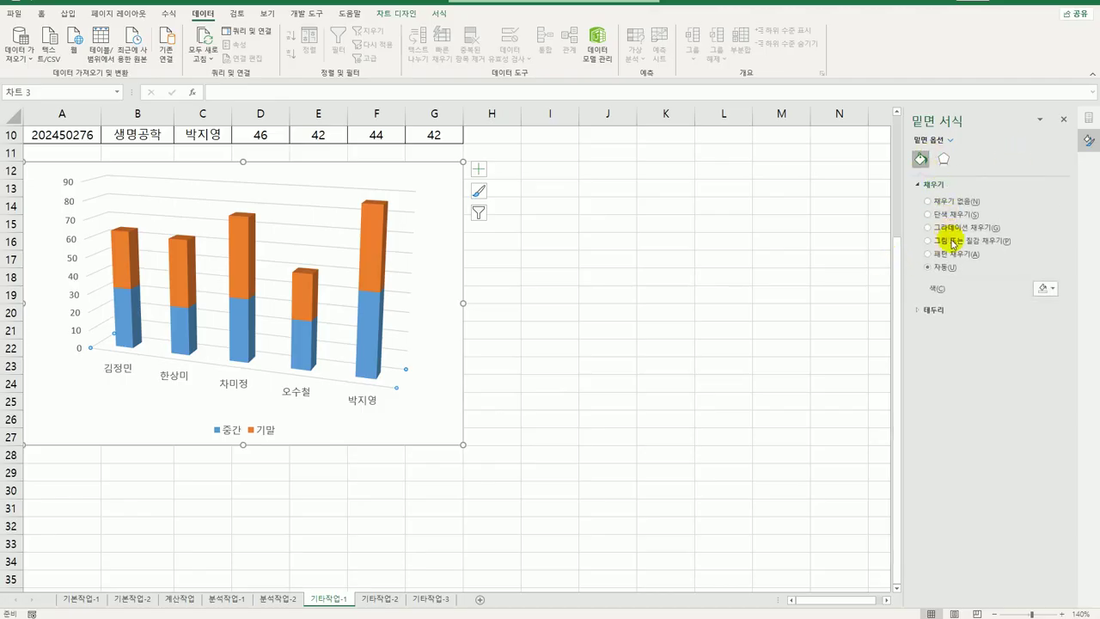
click(1052, 292)
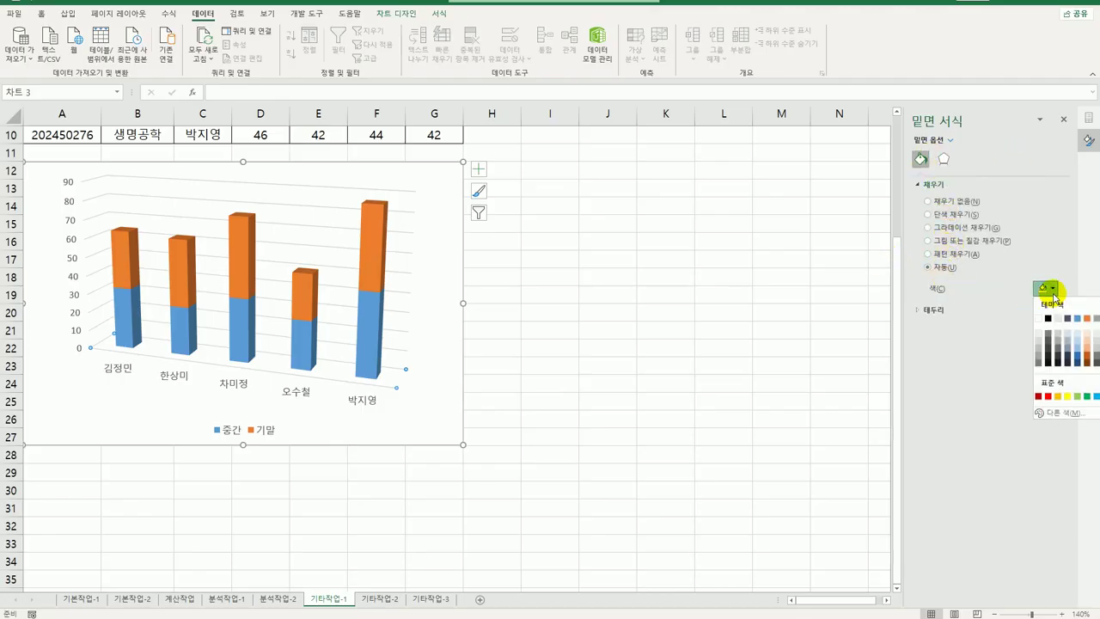
click(1041, 336)
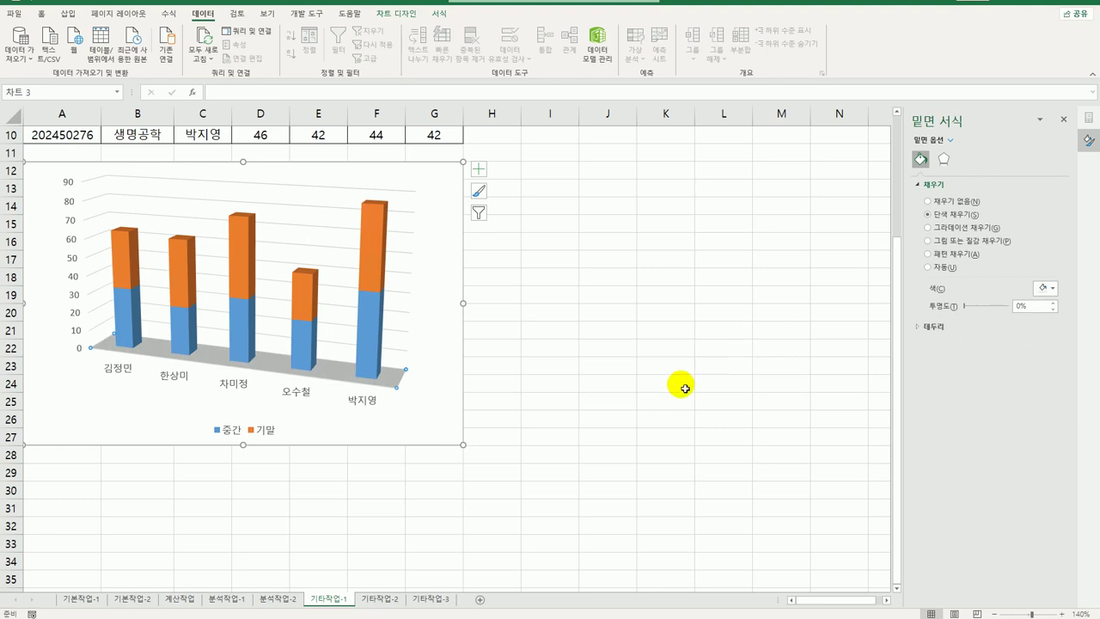
Remove the primary major horizontal gridlines (기본 주 가로) from the chart.
click(478, 171)
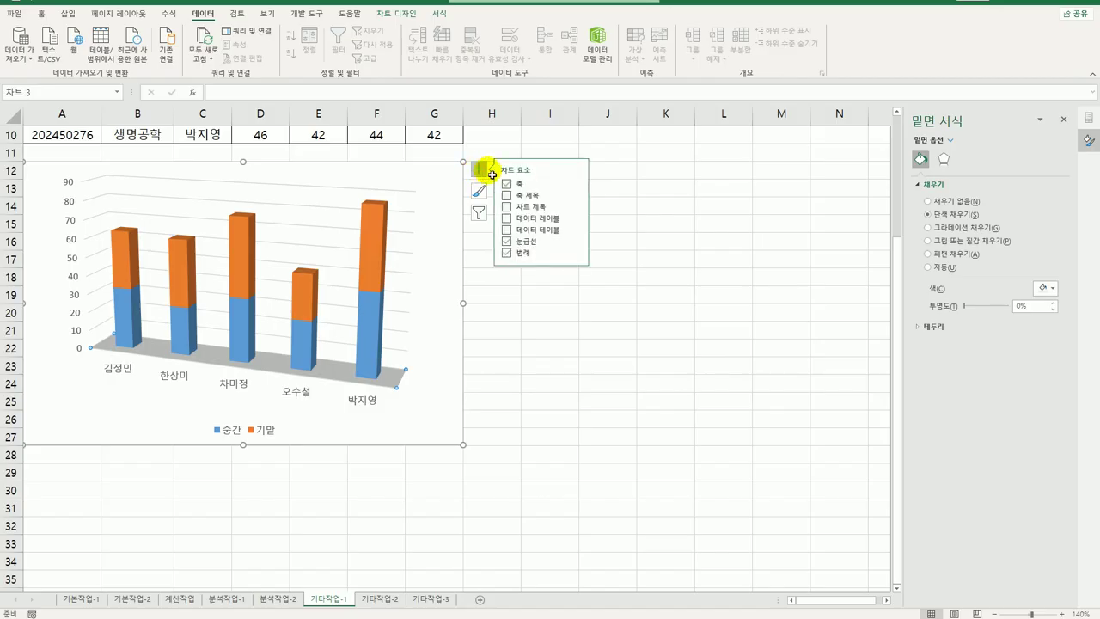
click(576, 241)
click(600, 244)
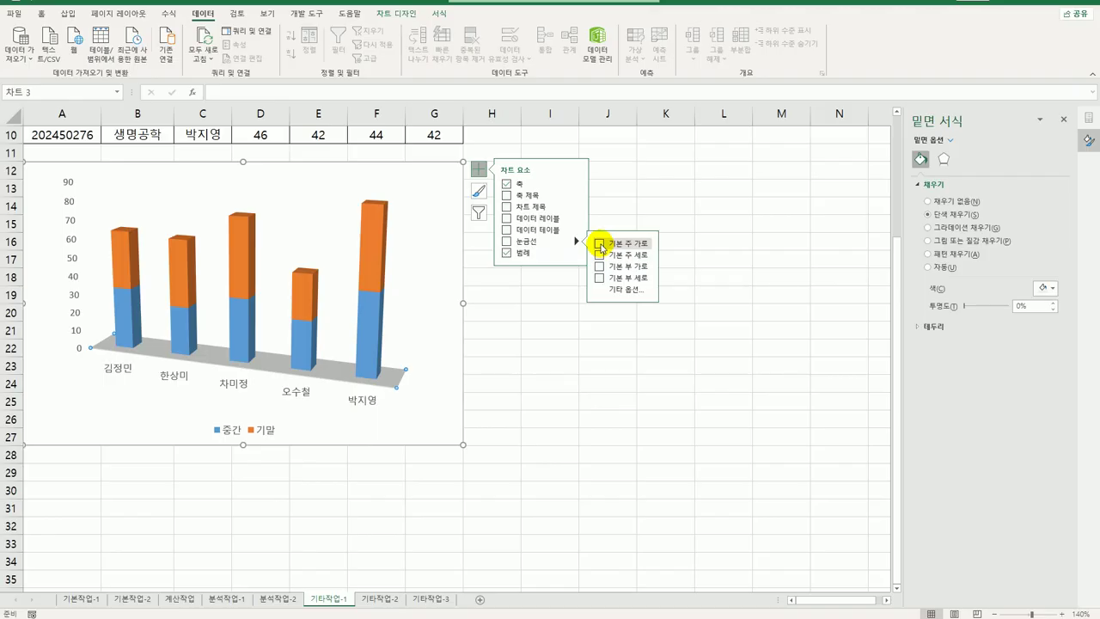
Add a chart title and link it to cell A1 of the 기타작업-1 sheet.
click(531, 197)
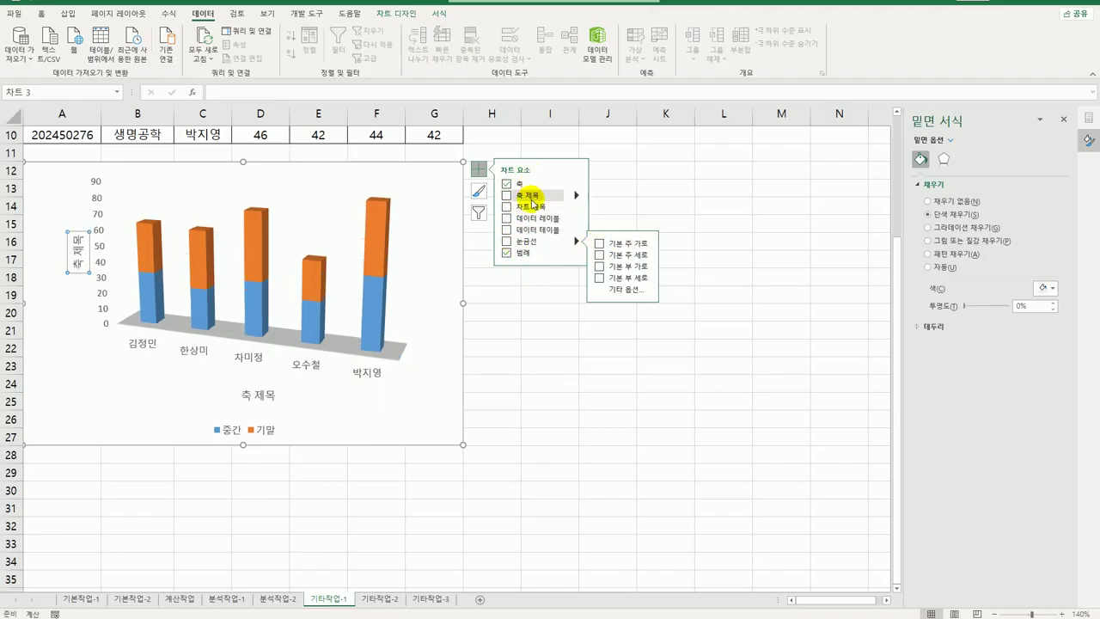
click(530, 206)
click(271, 96)
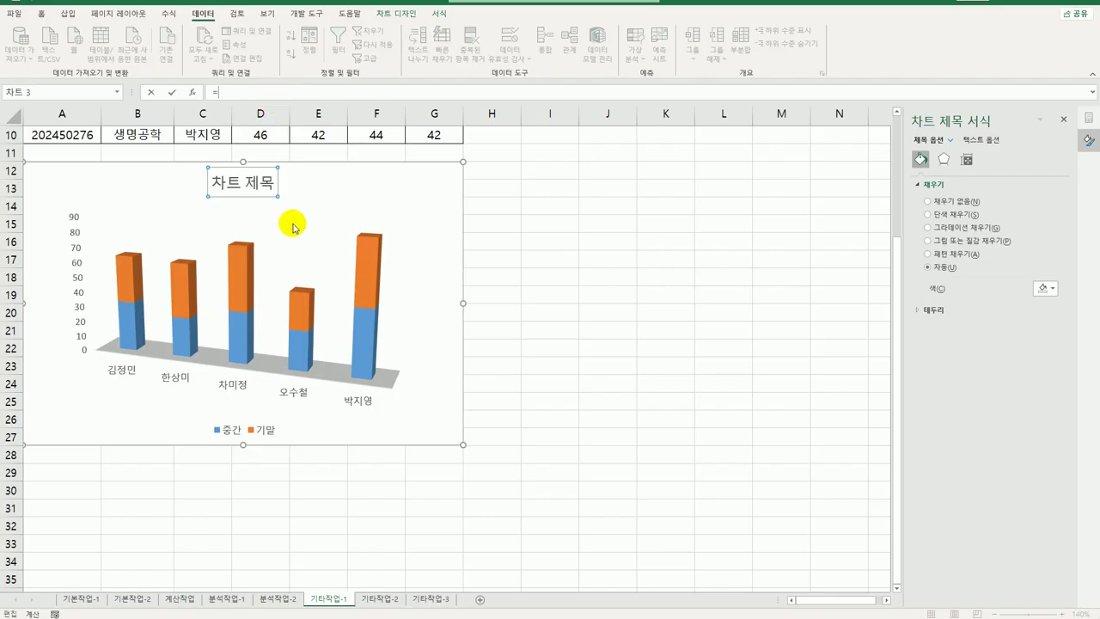
scroll(292, 222, up, 3)
click(75, 137)
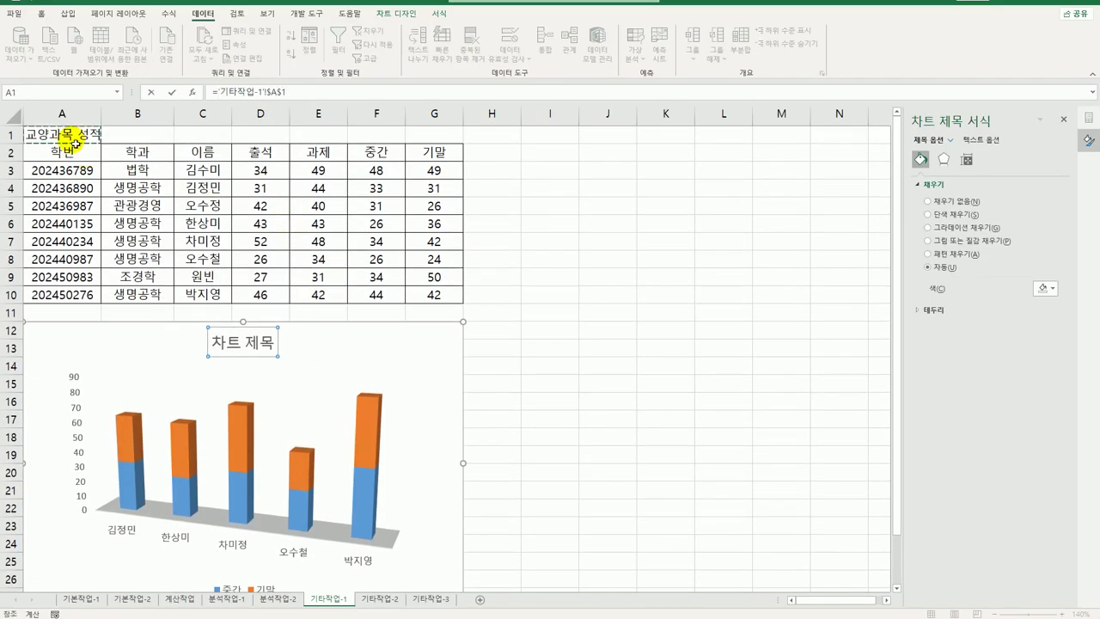
key(Return)
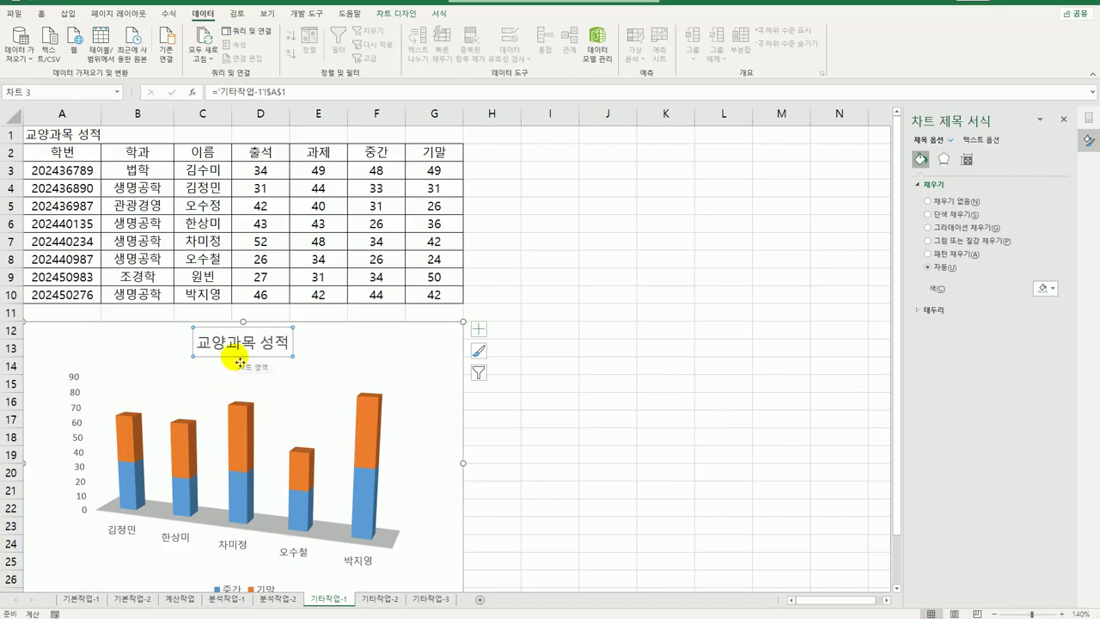
Apply the light blue gradient theme shape style from the fourth row of styles to the chart title.
click(437, 16)
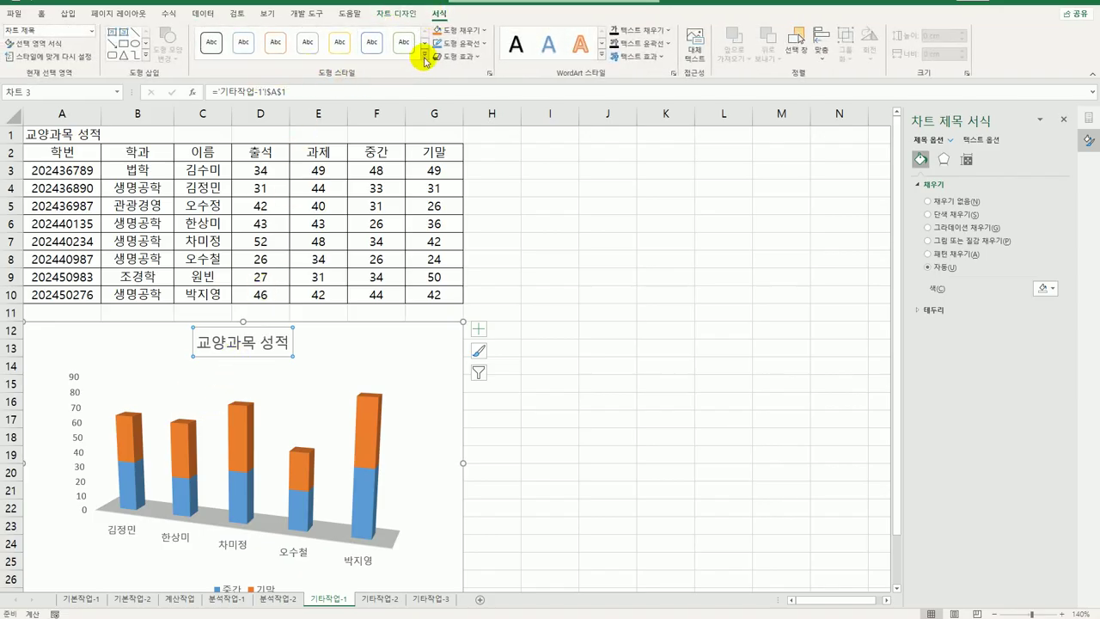
click(424, 55)
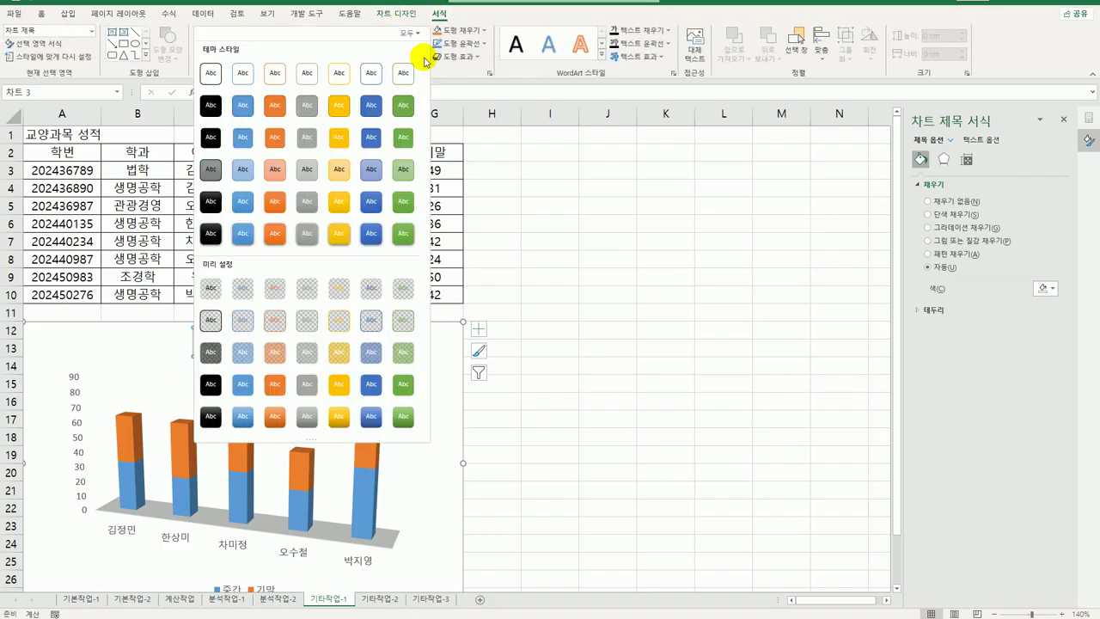
click(247, 172)
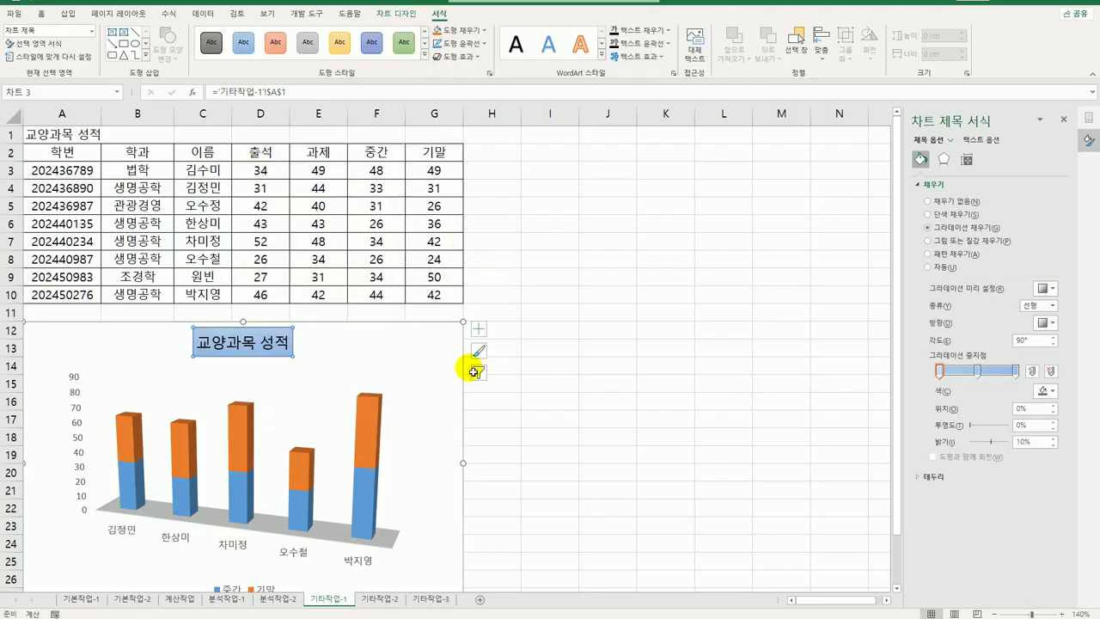
Fix the chart's axes at right angles (직각으로 축 고정) in its 3-D rotation settings.
right_click(369, 423)
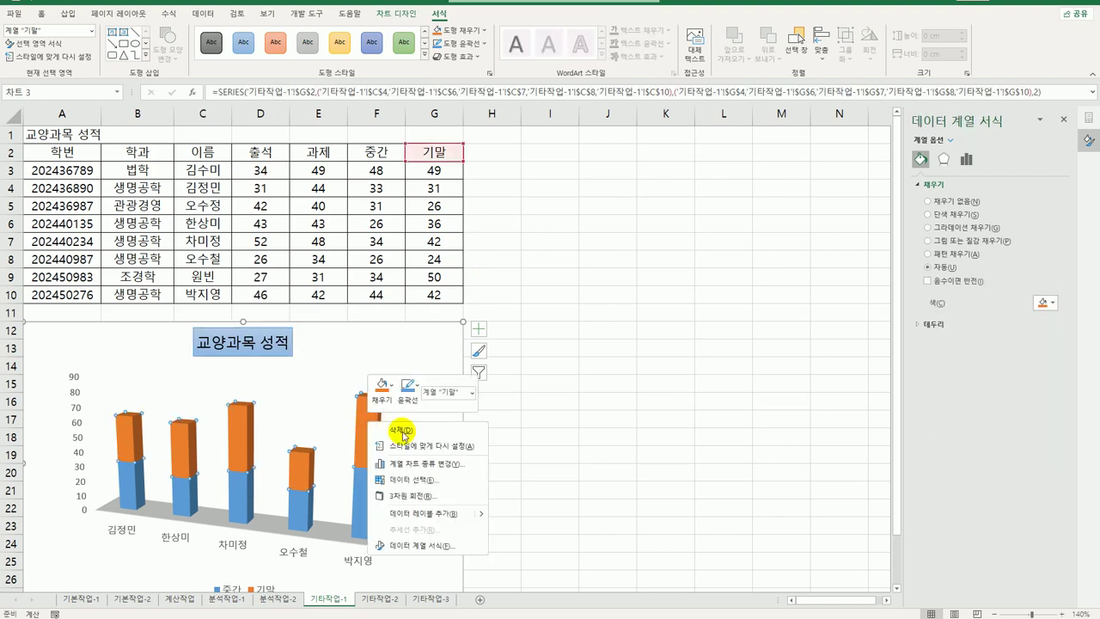
click(447, 495)
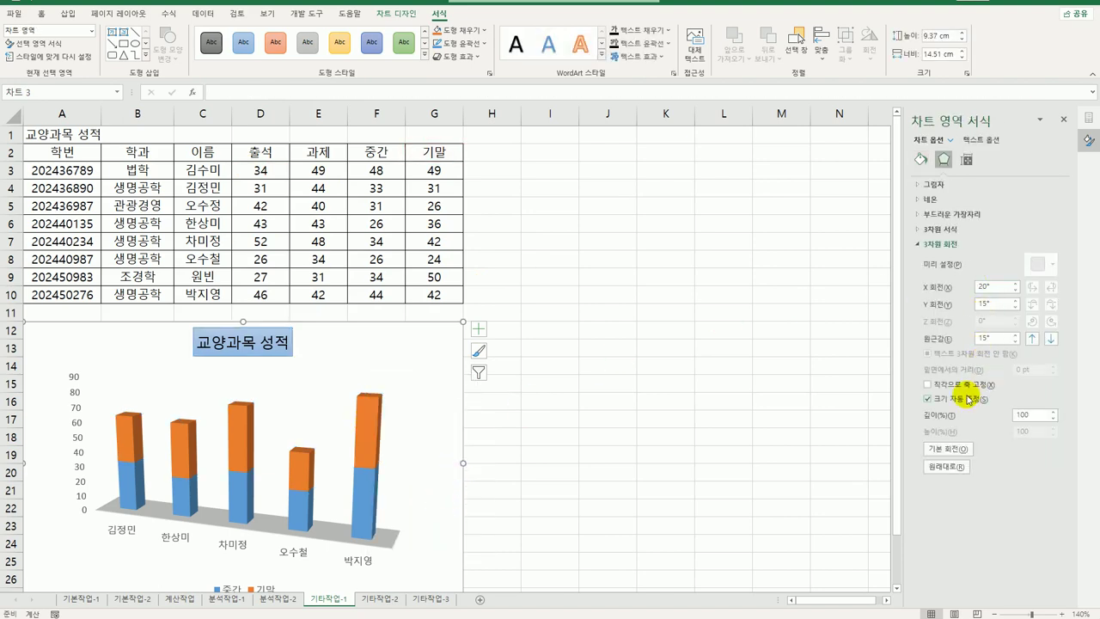
click(960, 389)
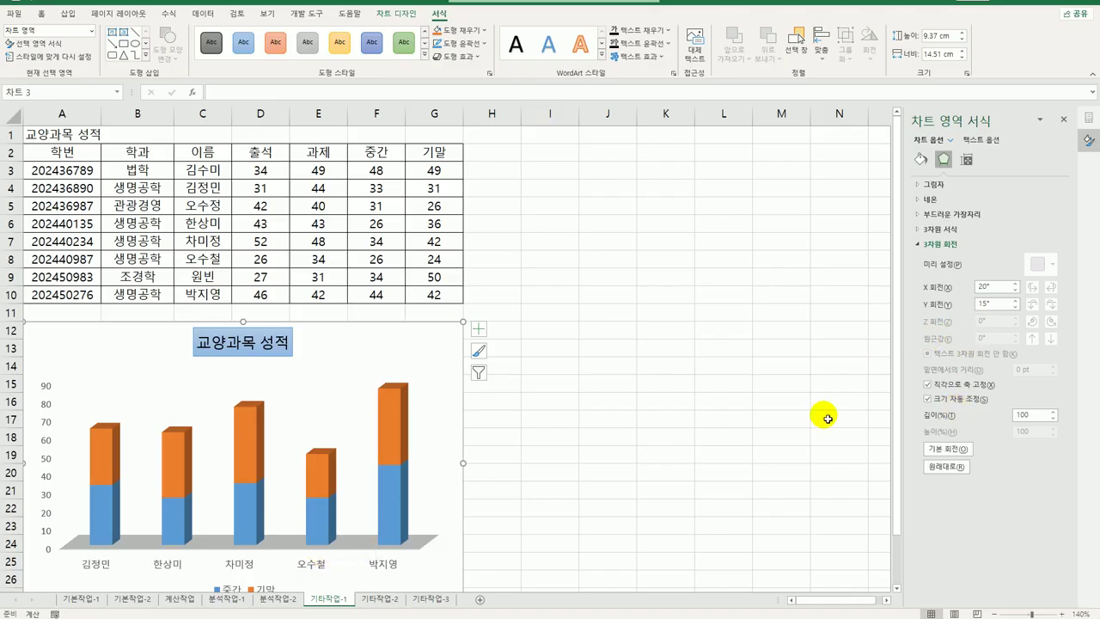
Set the 기말 data series' gap depth (간격 깊이) to 100% and gap width (간격 너비) to 200%.
click(382, 418)
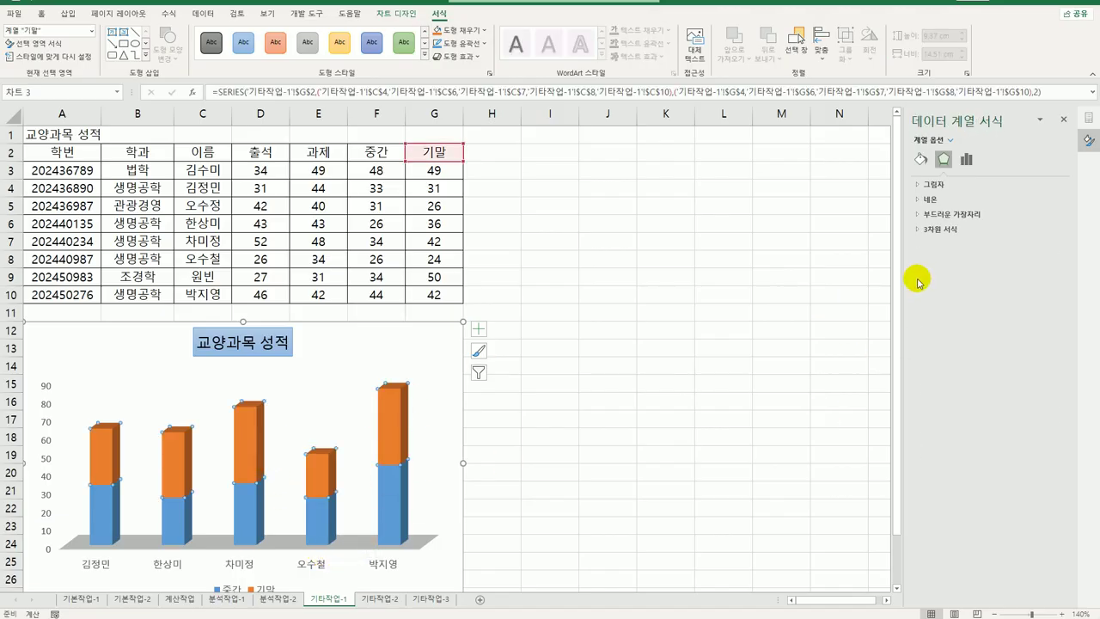
click(967, 162)
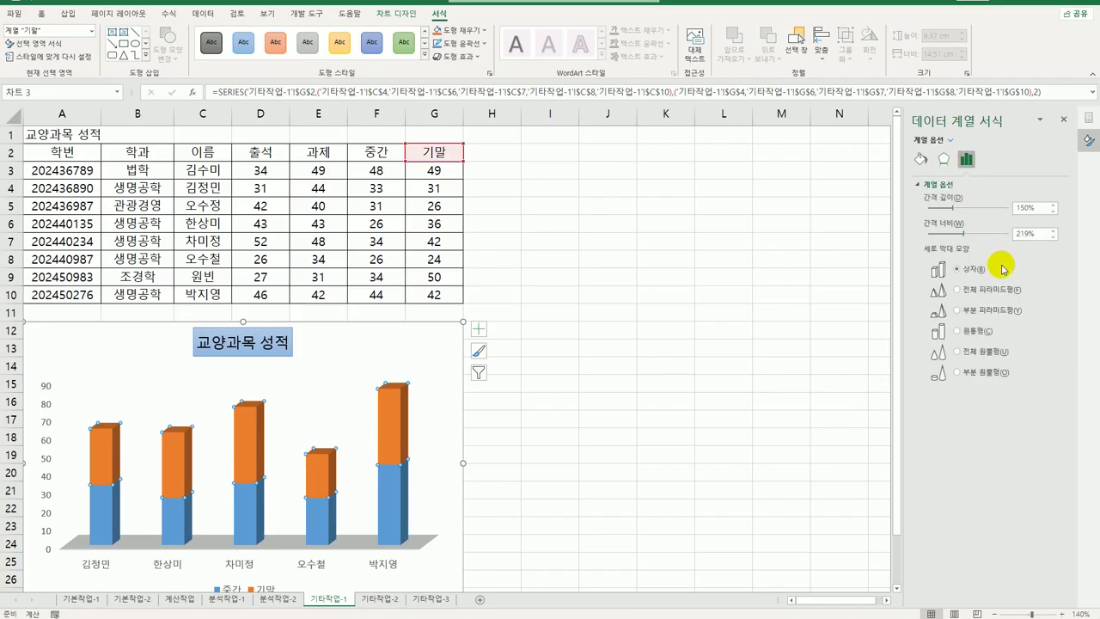
double_click(1040, 211)
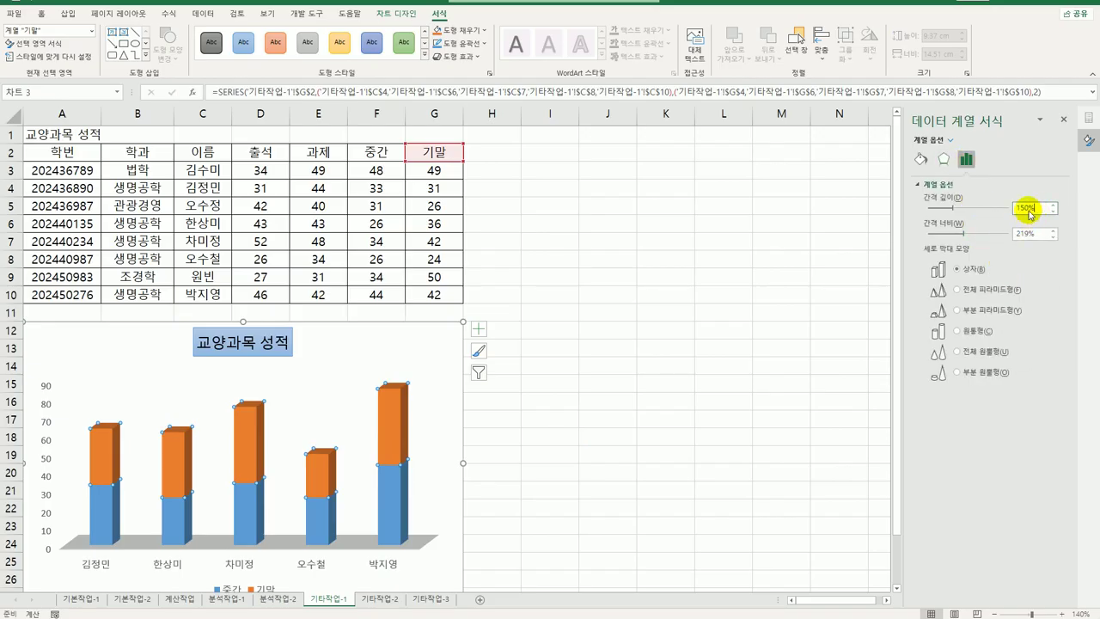
text(100)
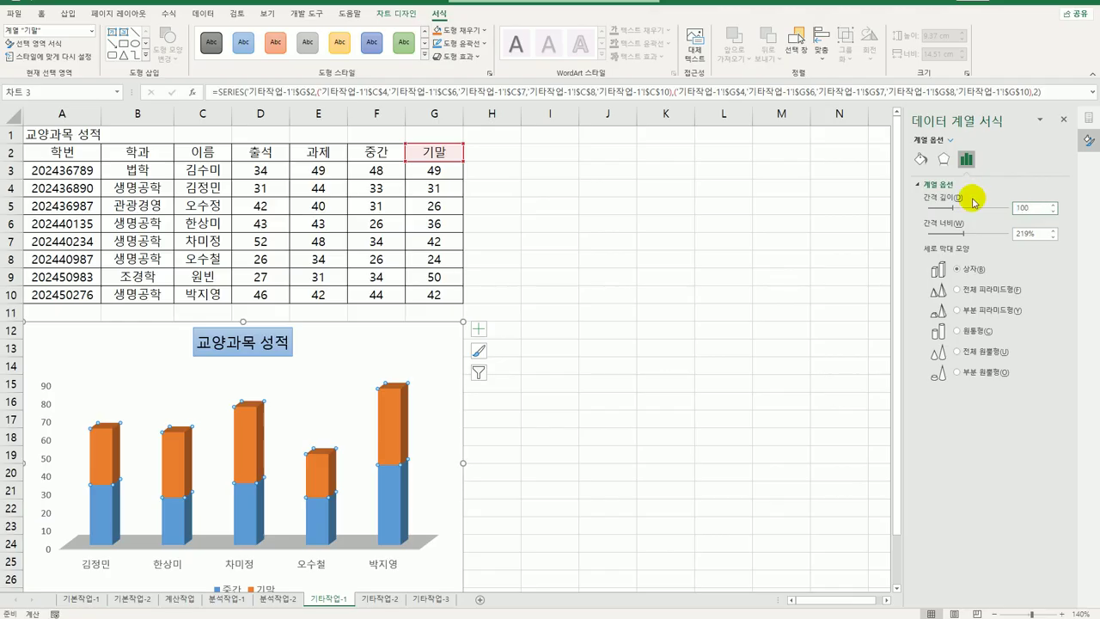
double_click(1028, 233)
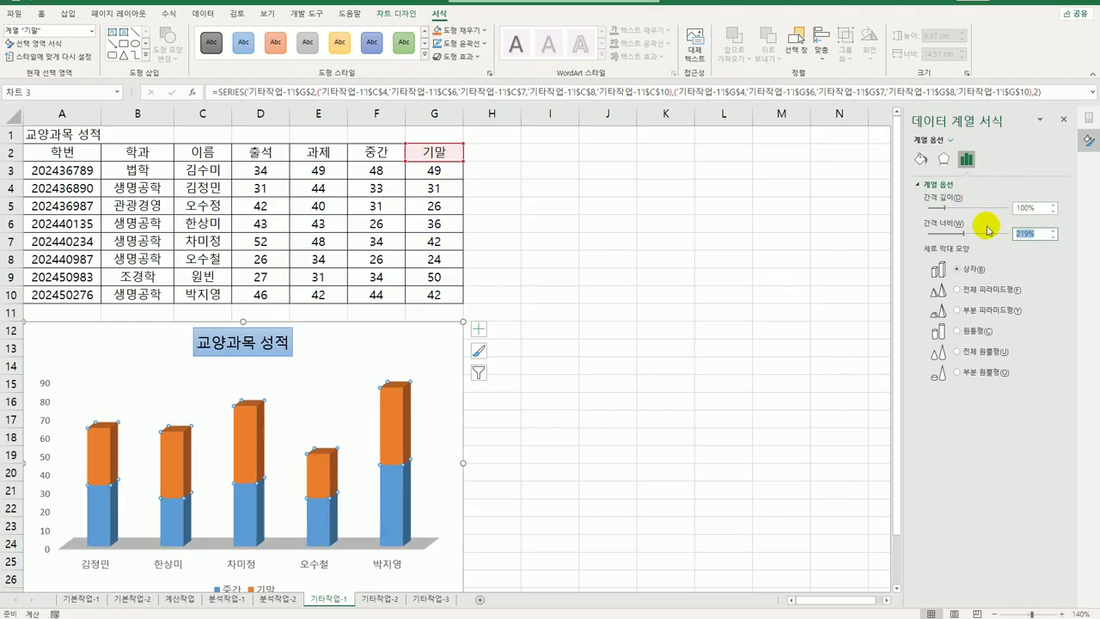
text(200)
key(Return)
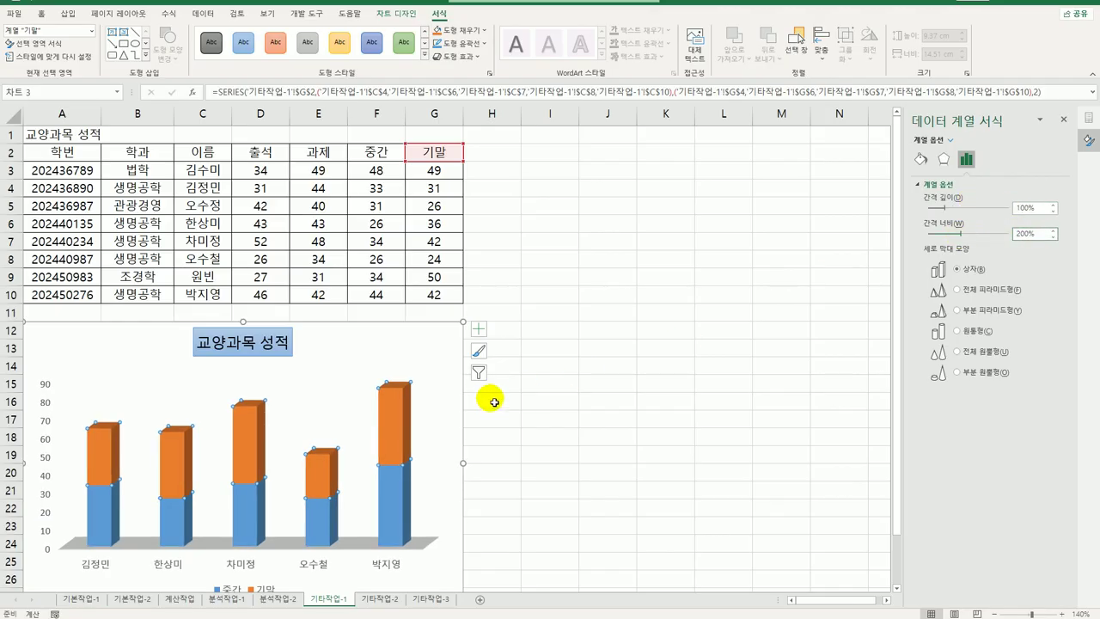
Set the vertical value axis's major tick marks (주 눈금) to 교차.
click(41, 385)
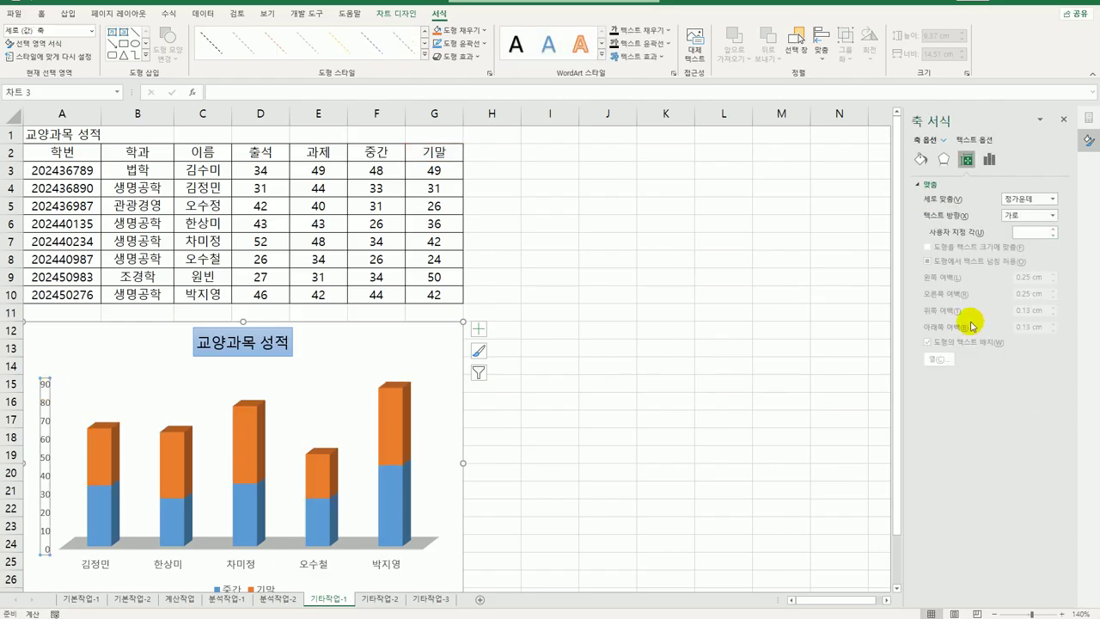
click(990, 159)
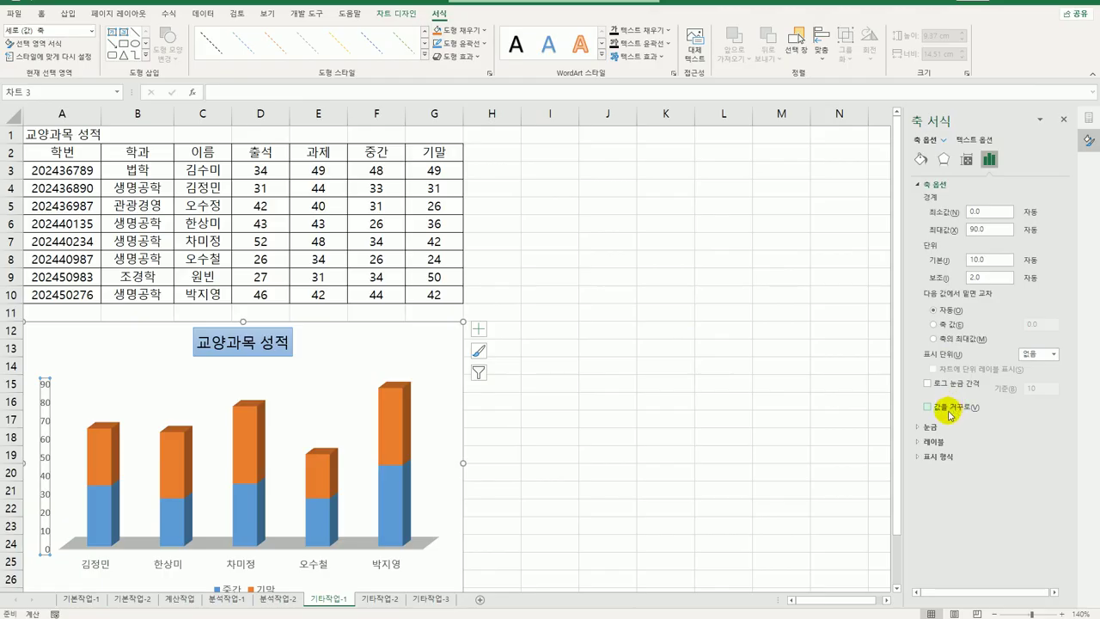
click(930, 426)
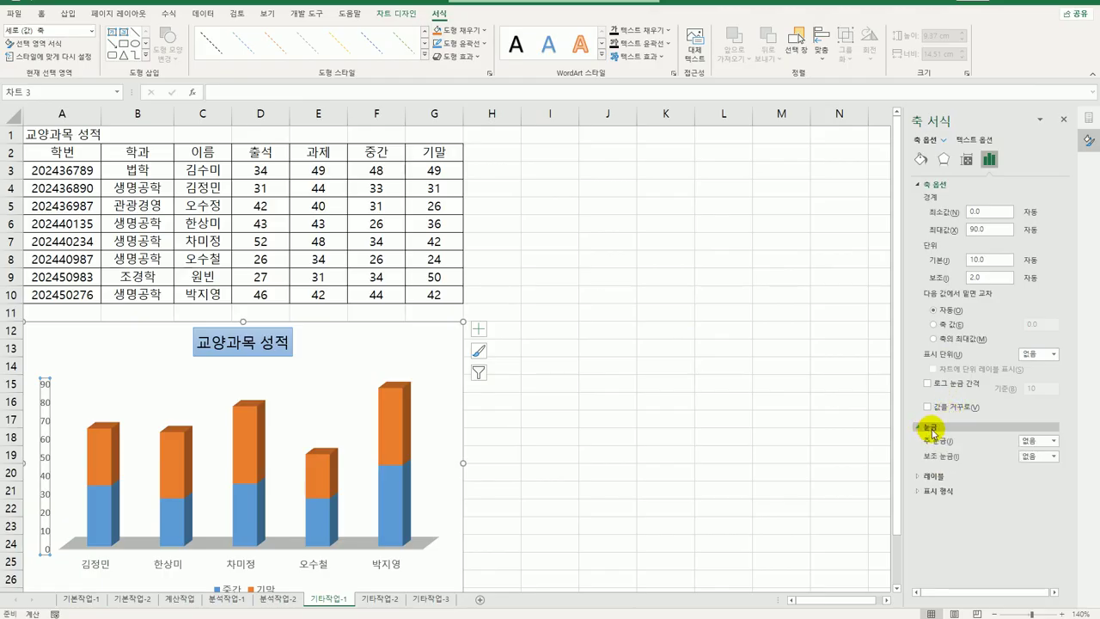
click(1051, 444)
click(1035, 483)
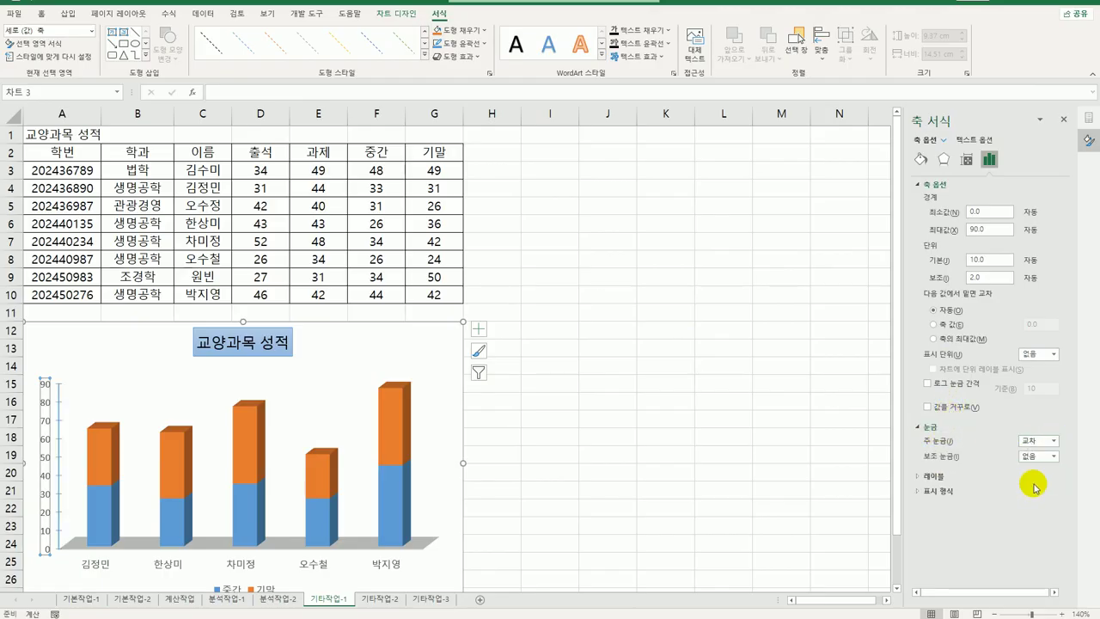
Apply the smallest blue glow variation (네온) to the chart area and deselect the chart.
click(458, 340)
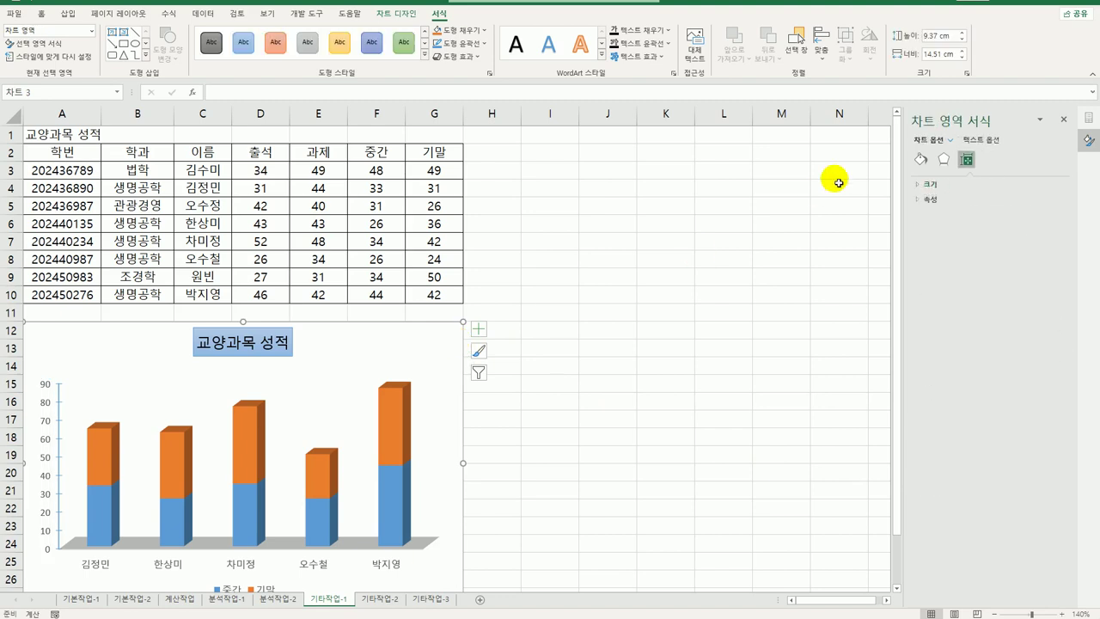
click(456, 57)
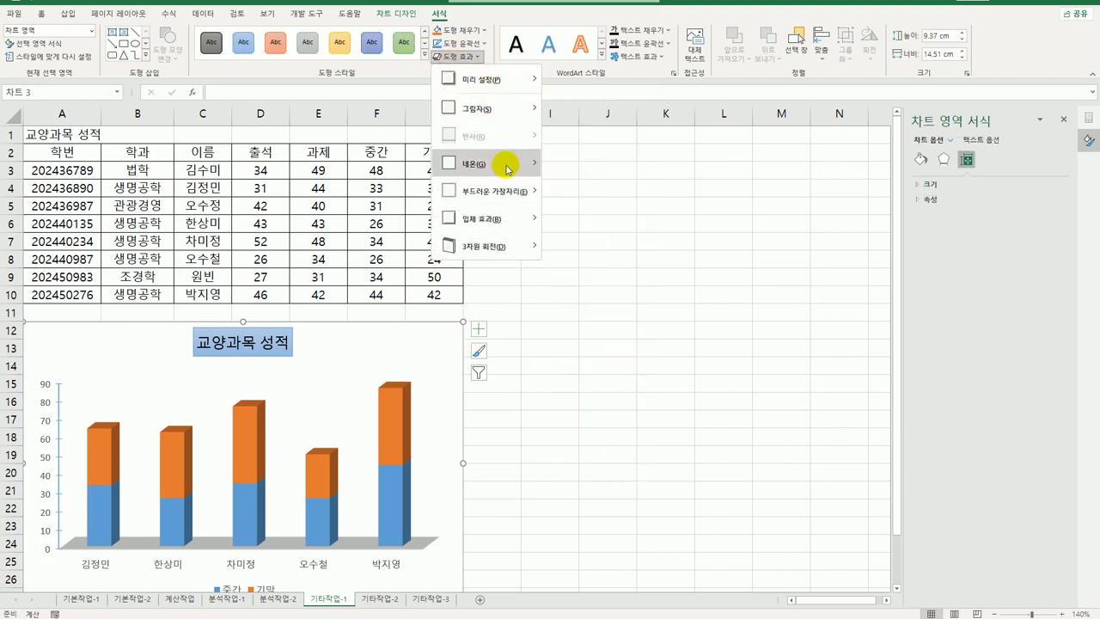
mouse_move(507, 168)
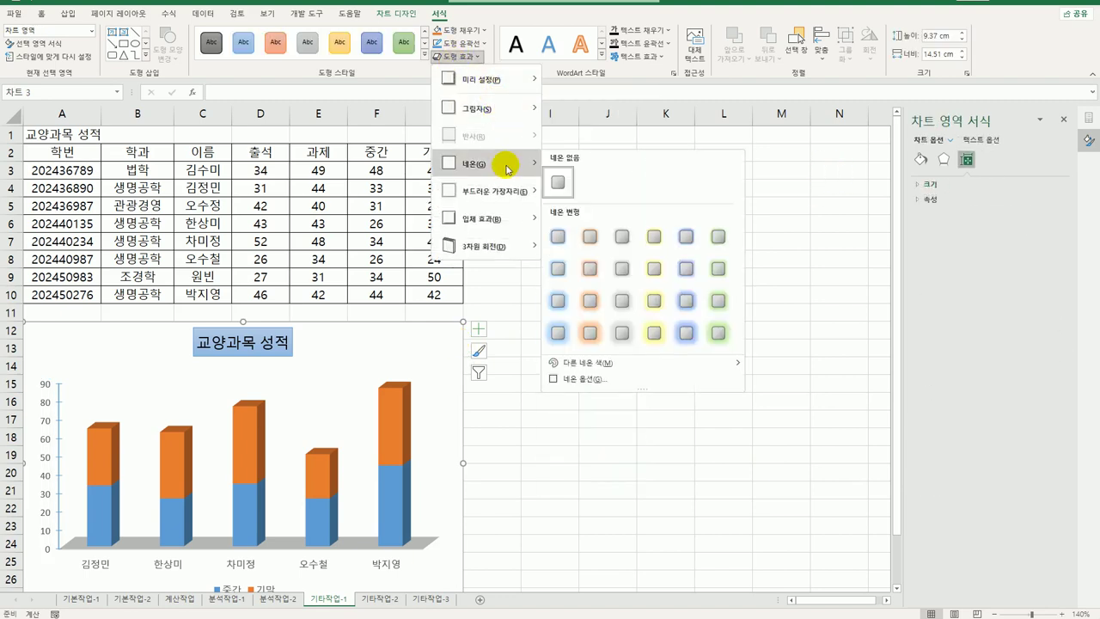
click(560, 232)
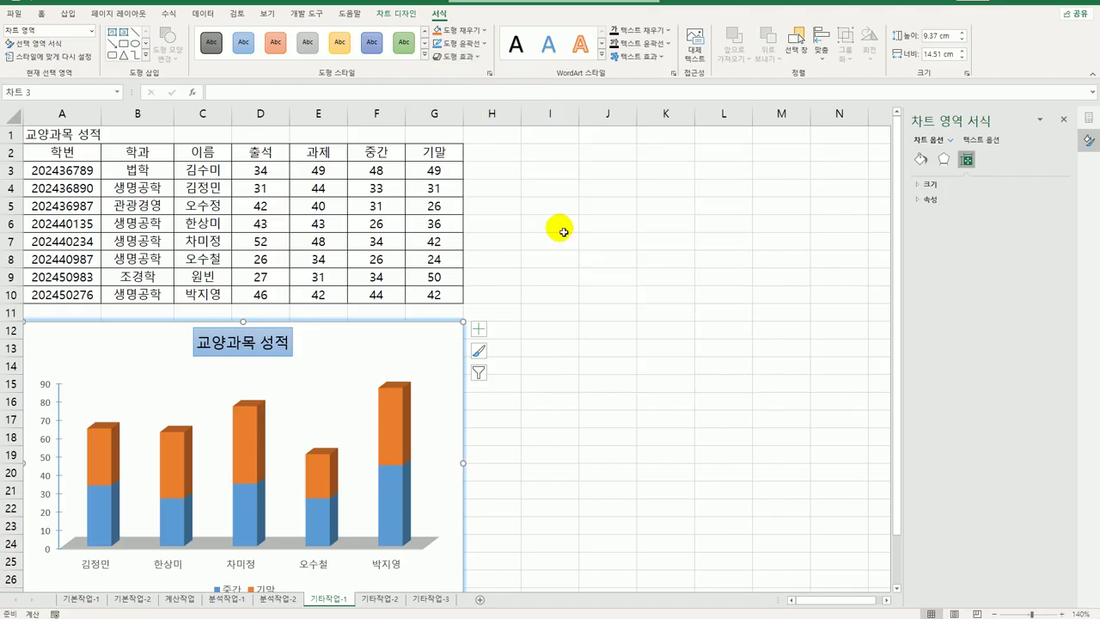
click(609, 333)
scroll(609, 335, down, 3)
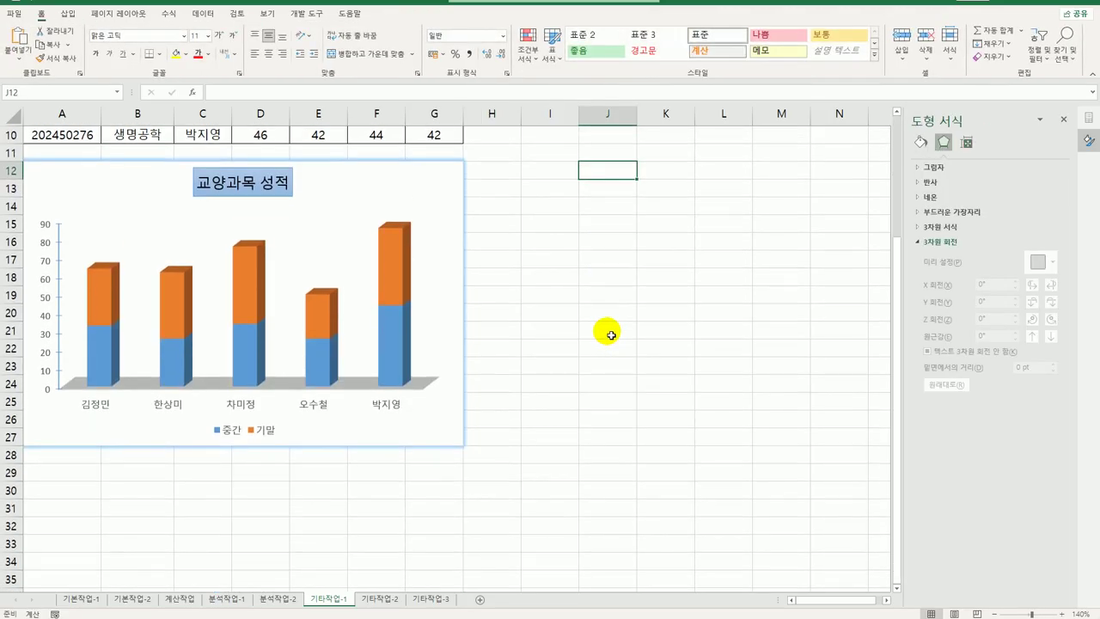
click(543, 346)
On the 기타작업-2 sheet, close the formatting pane and draw a form-control button over cells N2:O3.
click(376, 598)
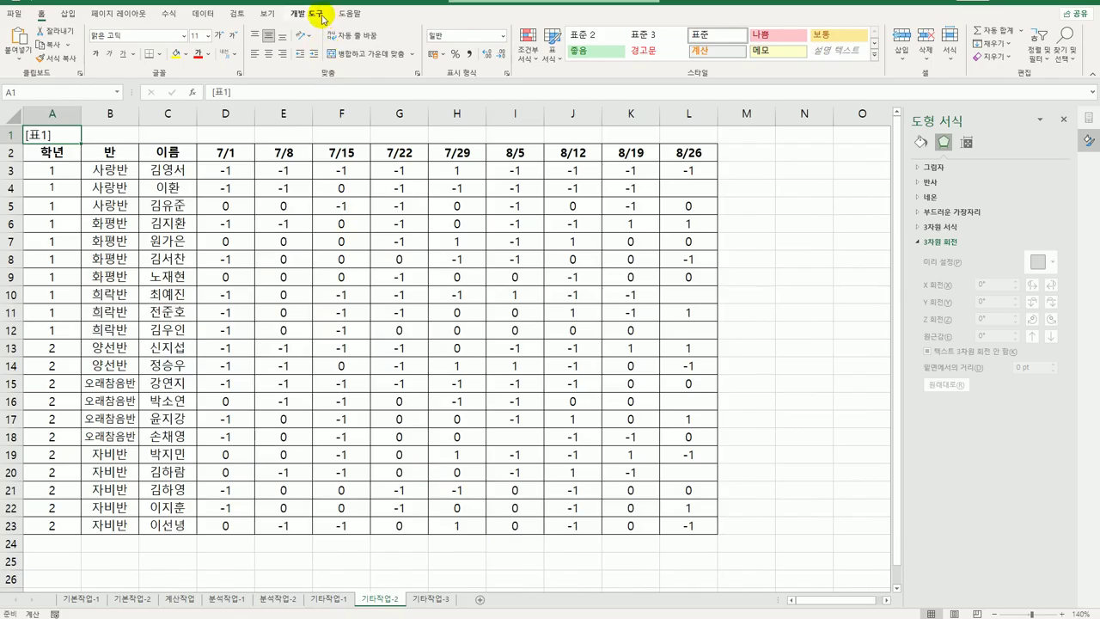
click(1064, 119)
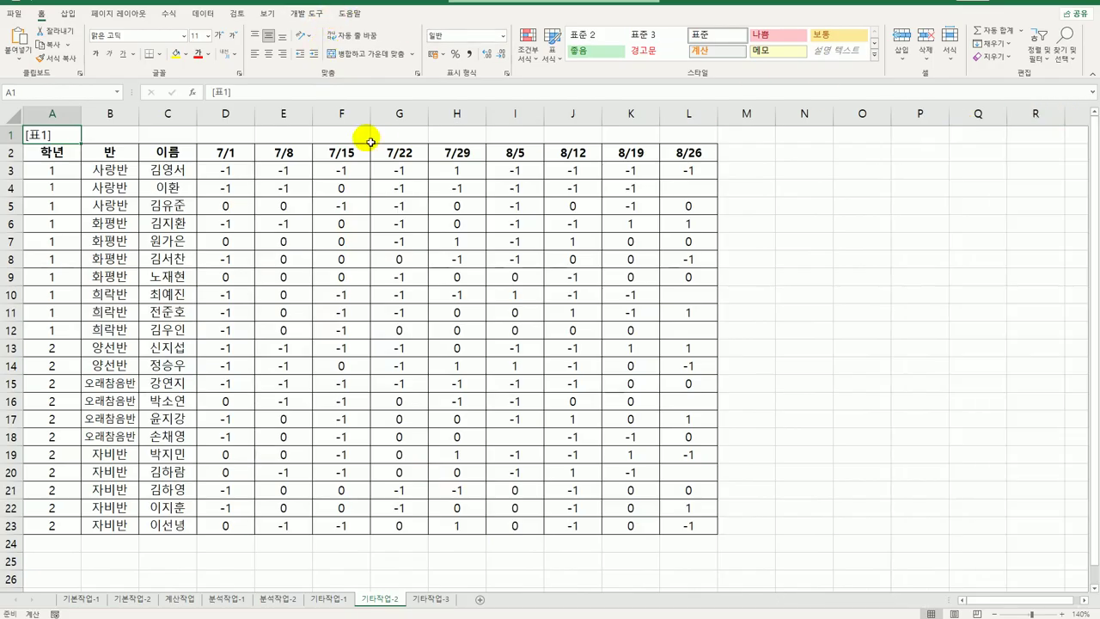
click(315, 19)
click(237, 43)
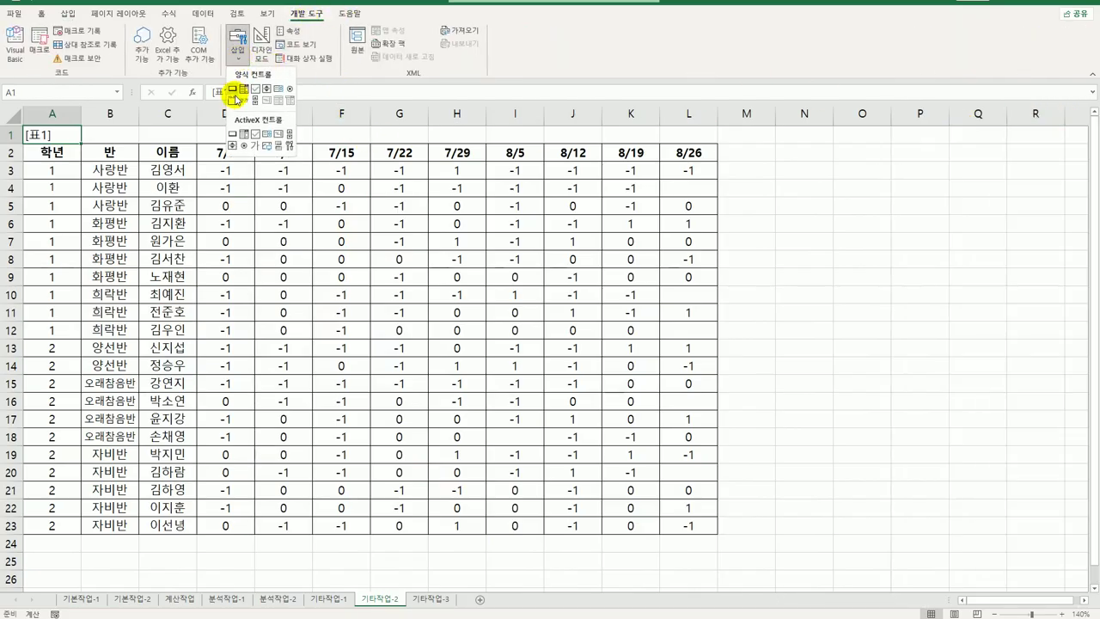
click(233, 88)
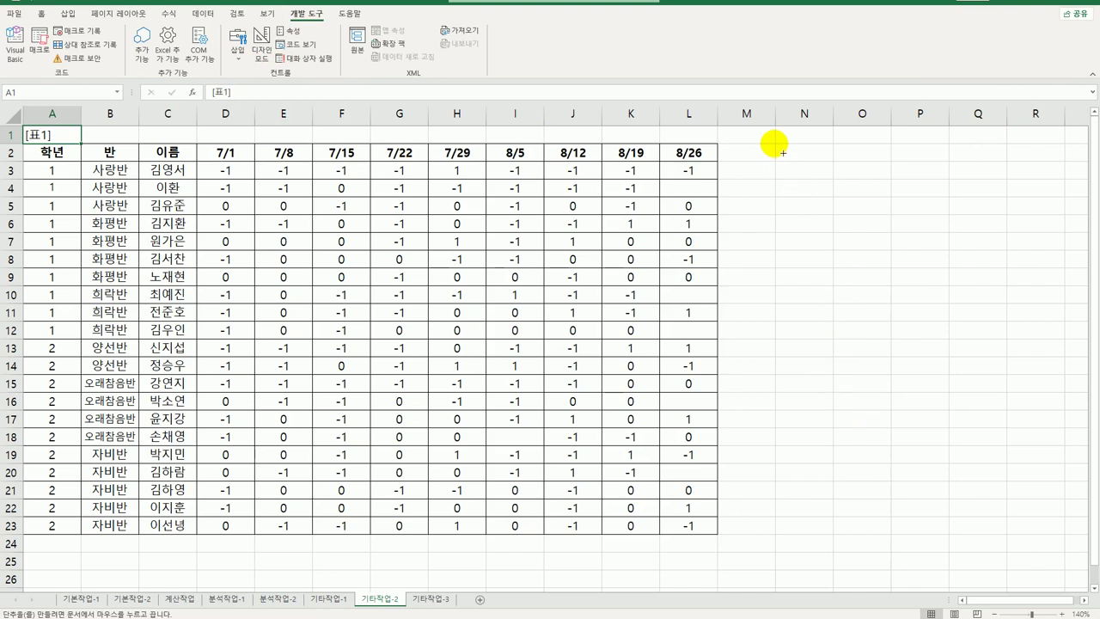
drag(782, 152, 873, 179)
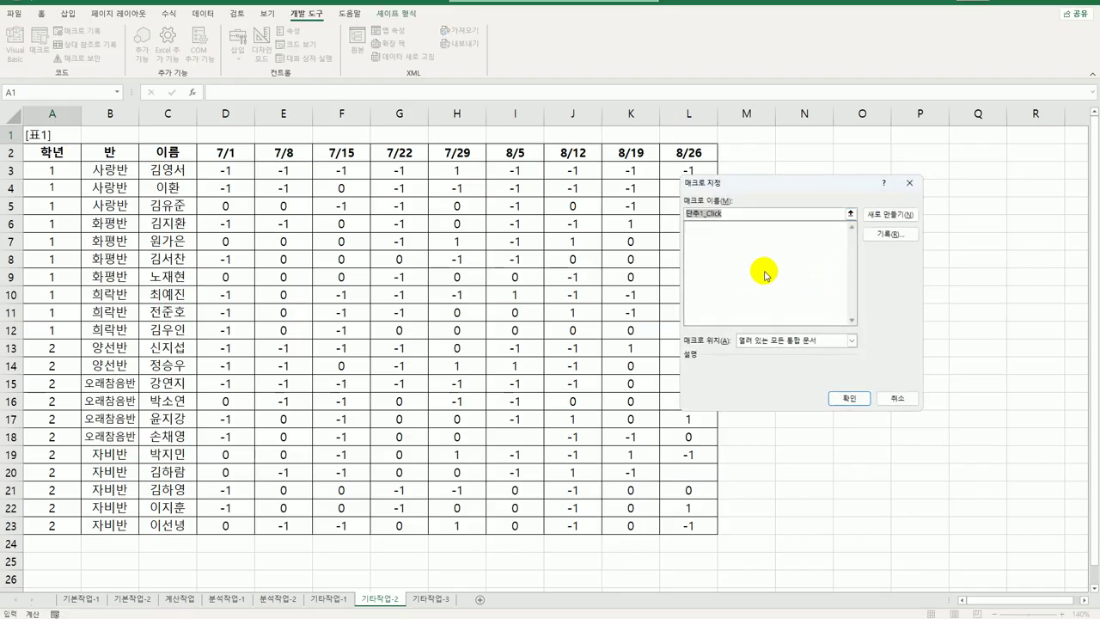
Name the button's macro 서식7월 and start recording it in the current workbook (현재 통합 문서).
text(ㅂ)
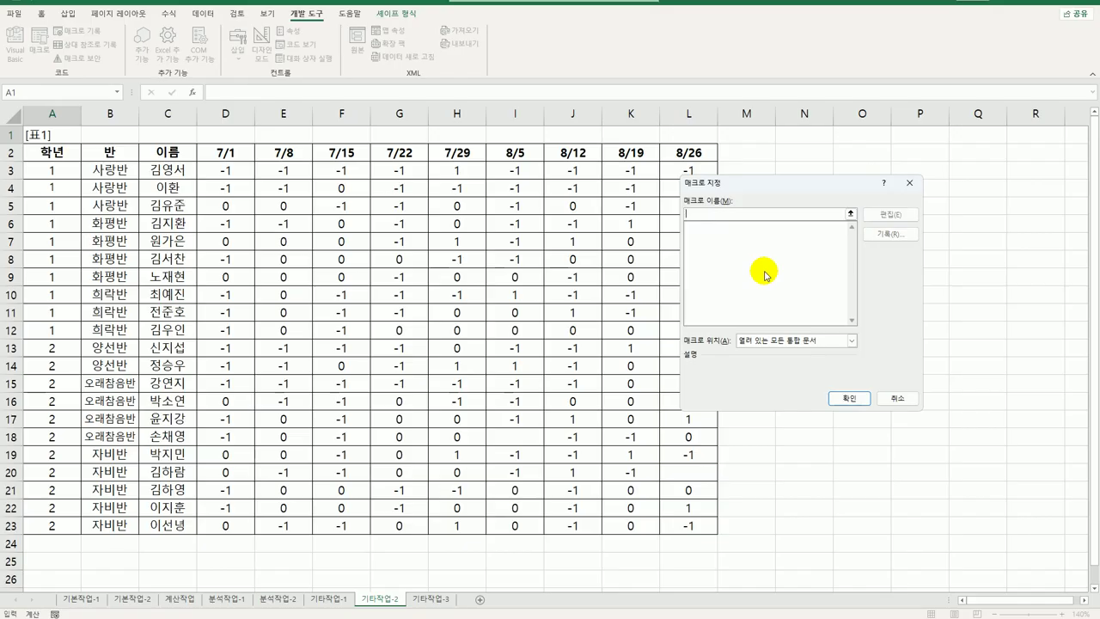
text(ㅓ식)
text(7월)
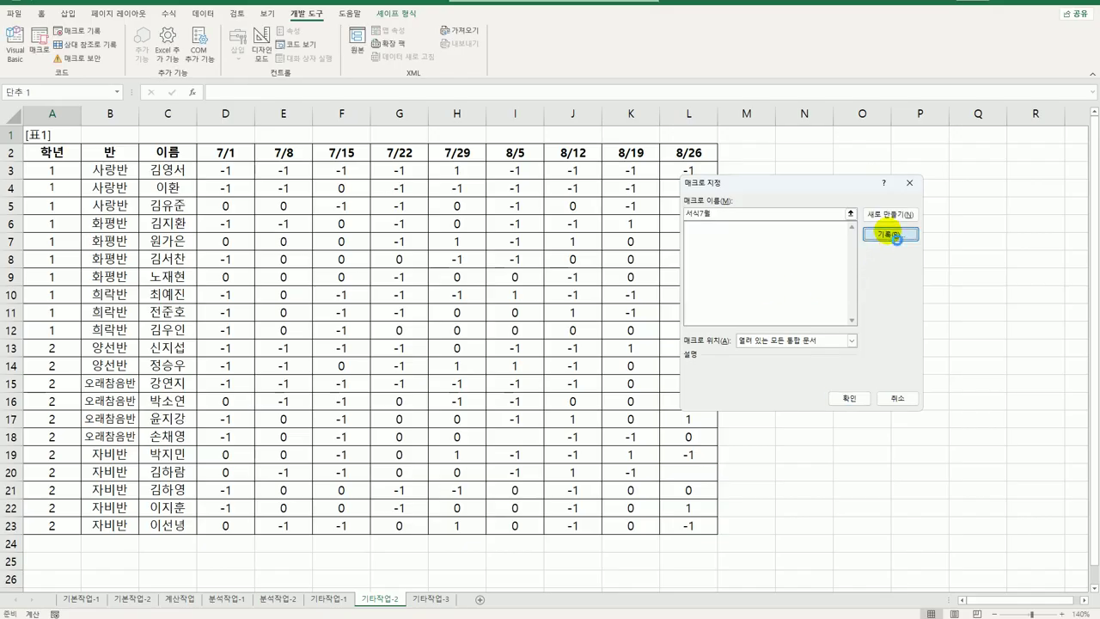
click(889, 234)
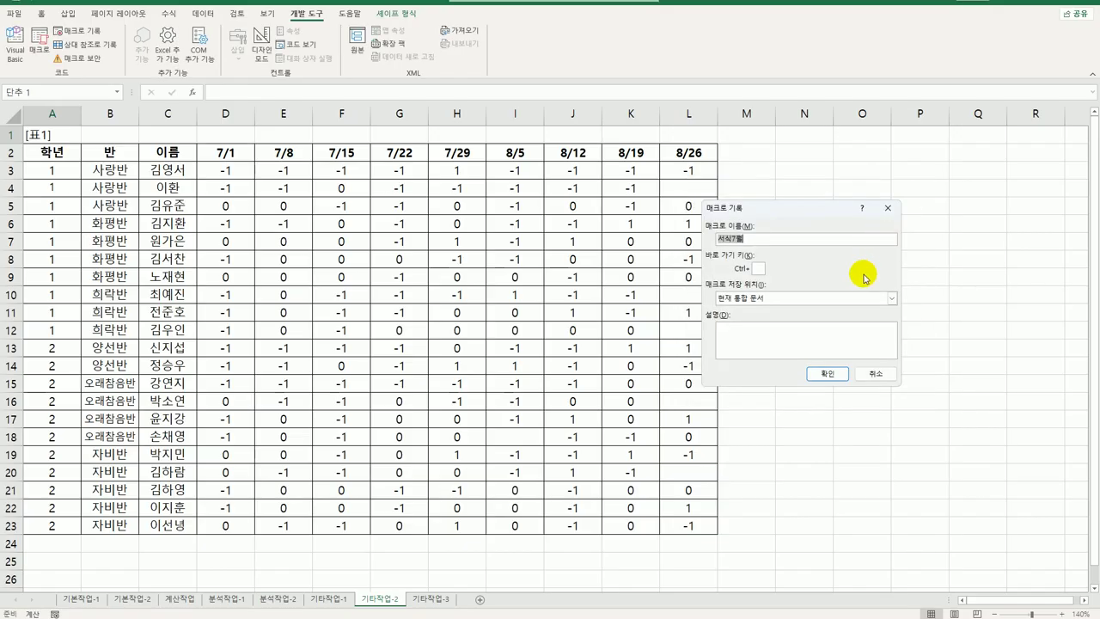
click(823, 375)
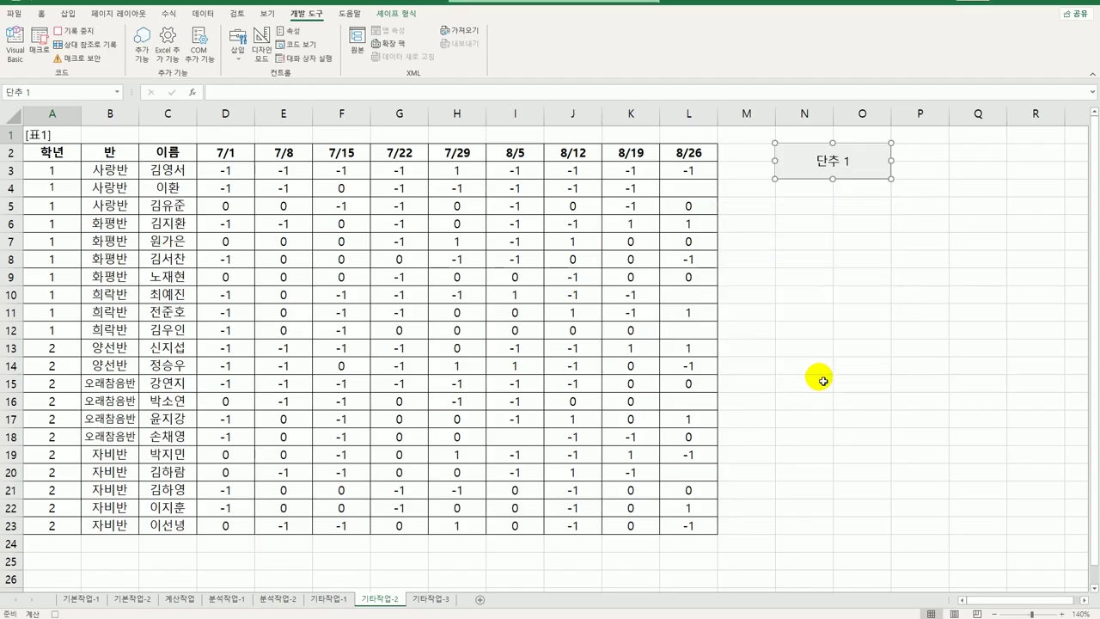
Apply the custom number format [=0]"●";"";"" to cells D3:H23.
drag(222, 172, 459, 525)
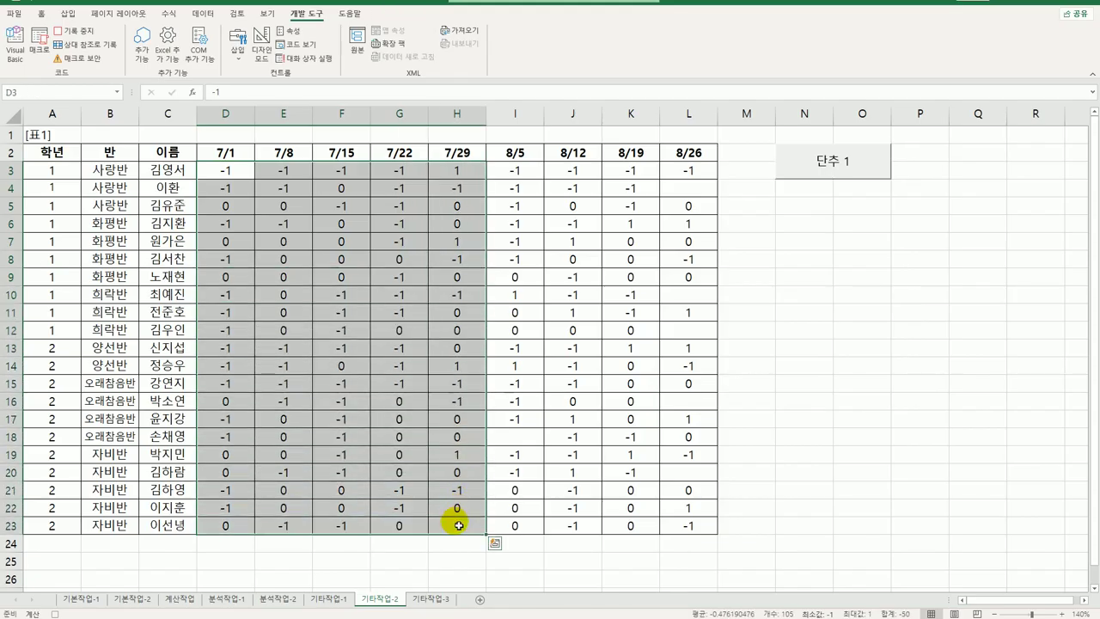
right_click(419, 172)
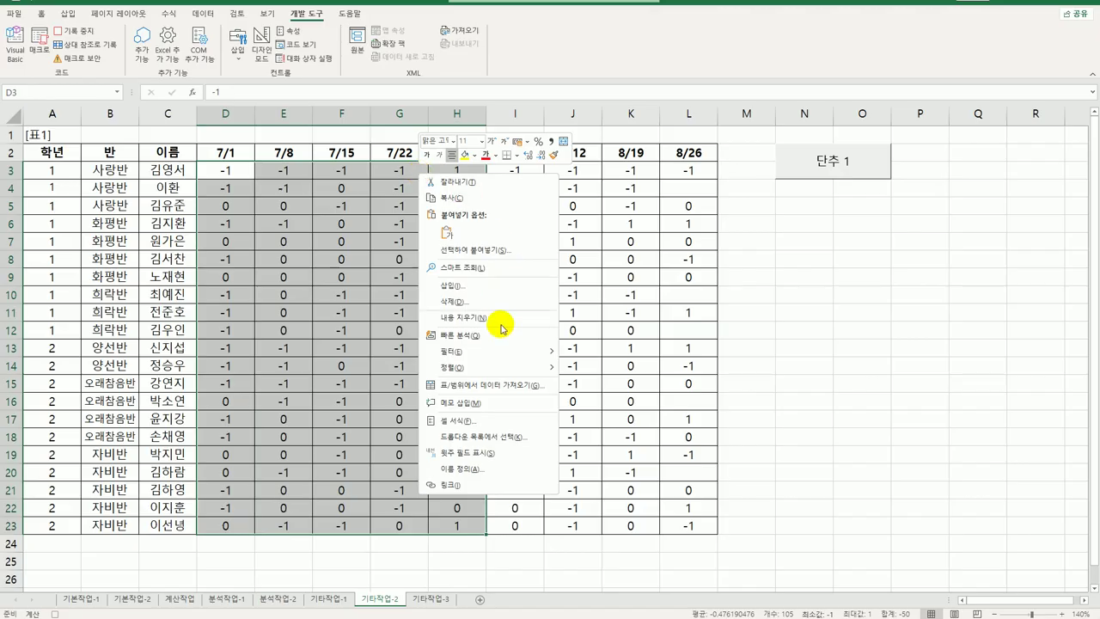
click(454, 421)
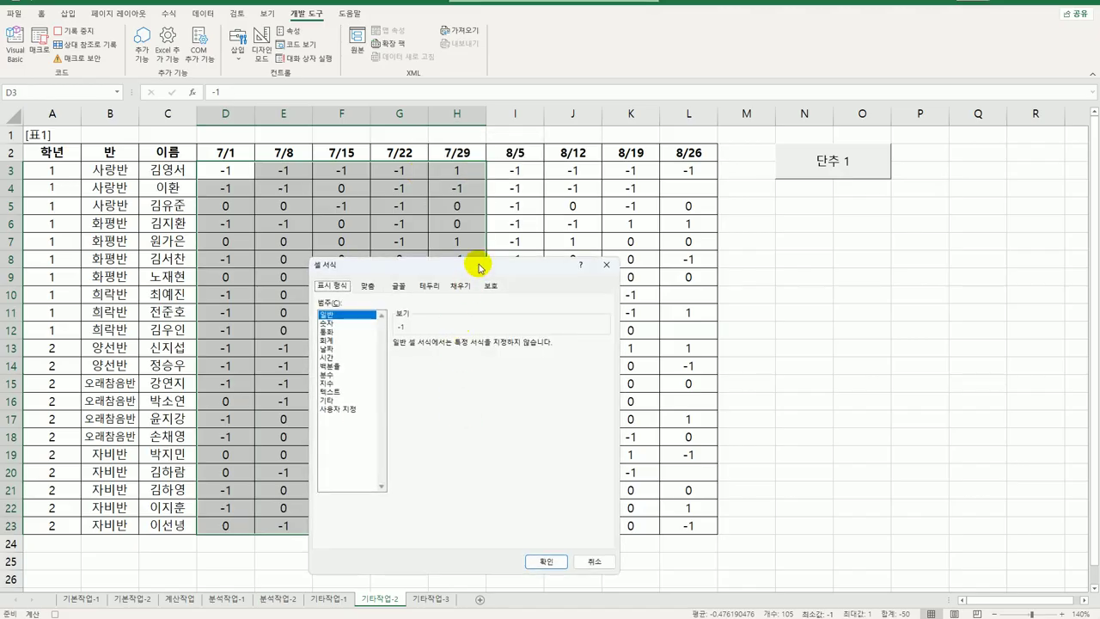
drag(479, 268, 684, 218)
click(541, 361)
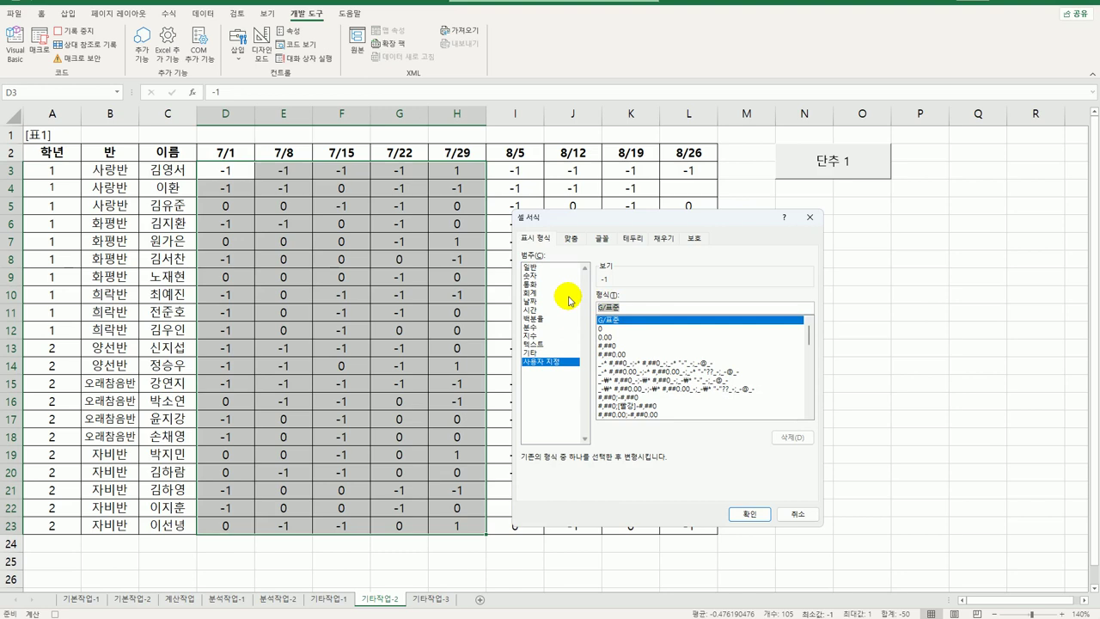
key(BackSpace)
text([=0])
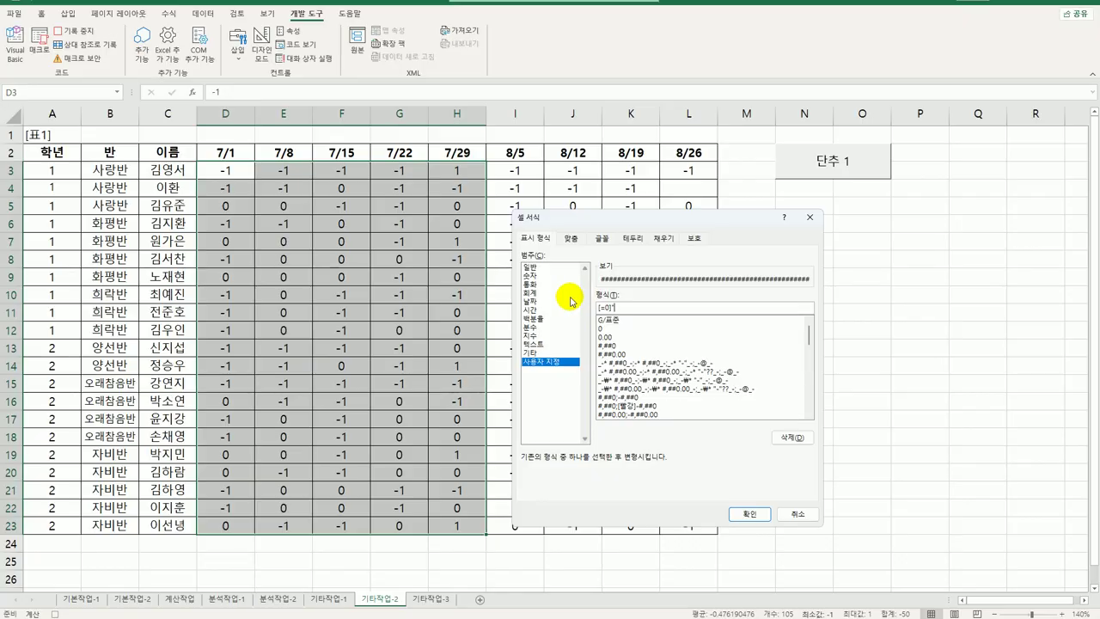
text("ㅁ)
key(Hangul_Hanja)
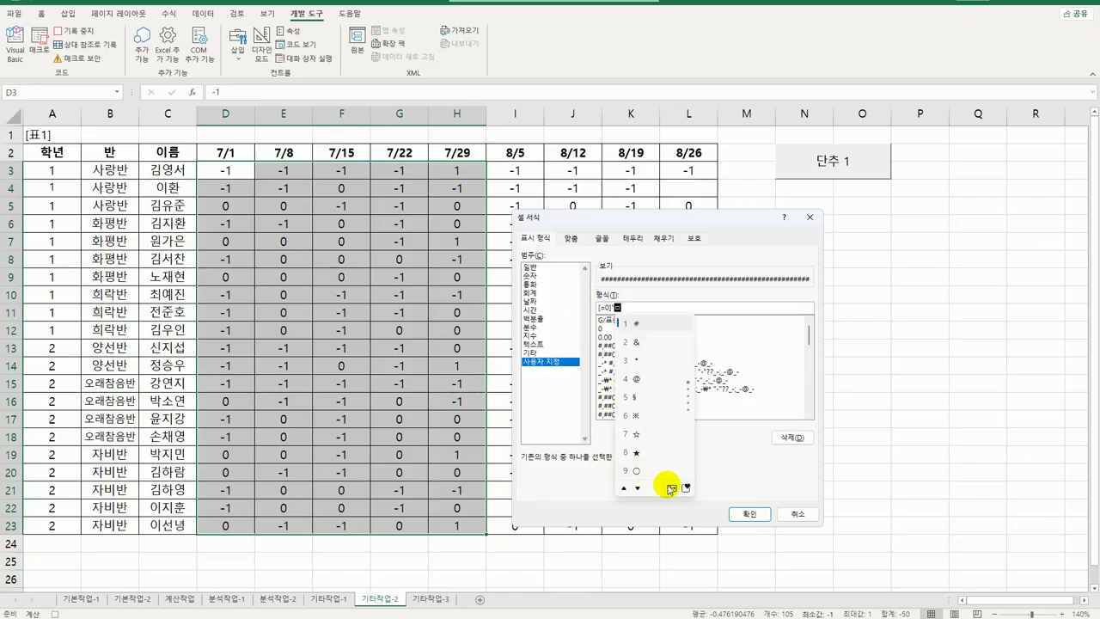
click(672, 487)
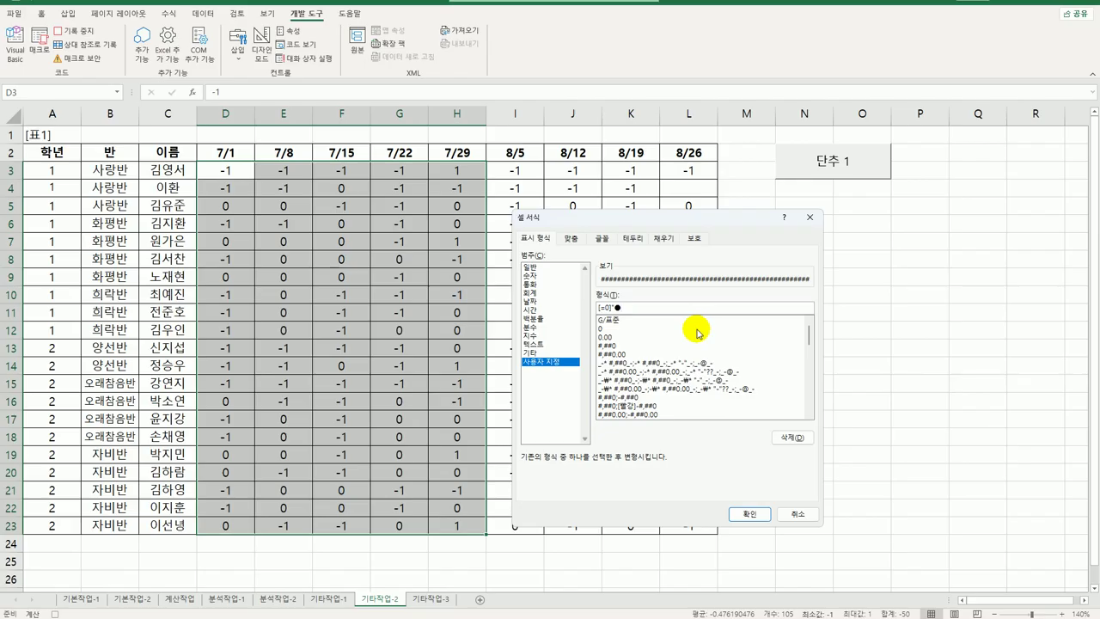
text(")
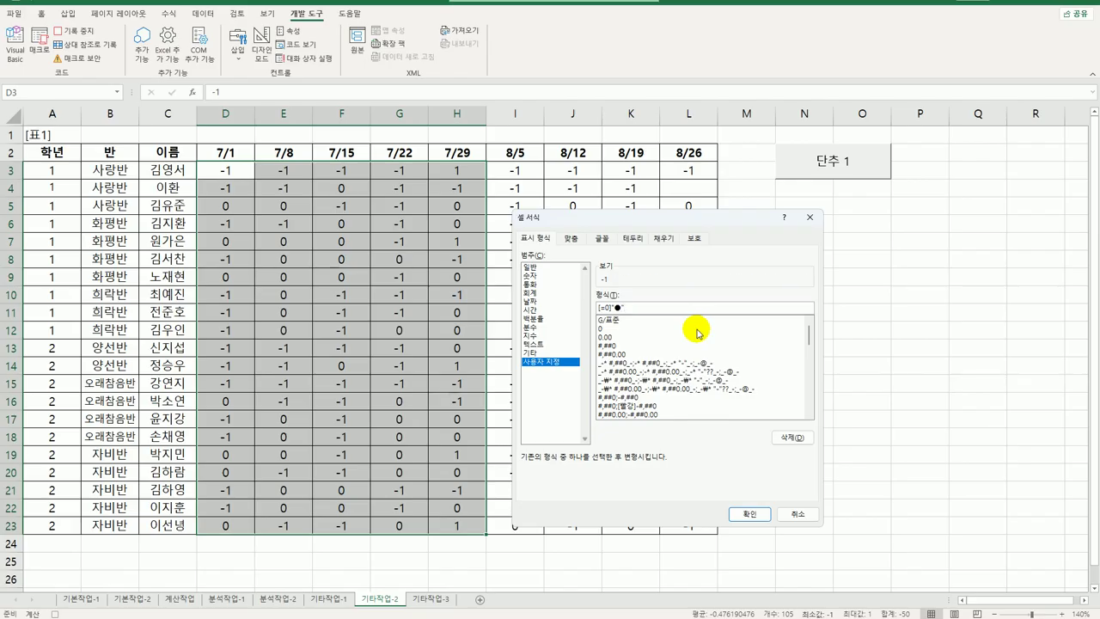
text(;"";"")
click(749, 514)
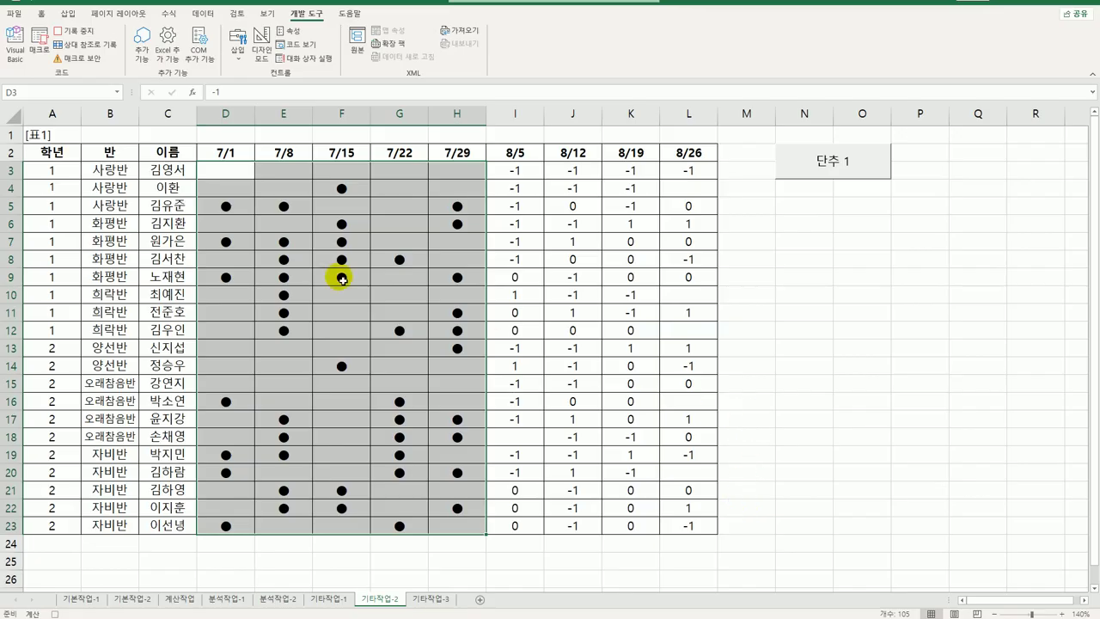
Stop recording the macro with cell D3 selected and change the label of the button over N2:O3 to 서식7월.
click(217, 168)
click(82, 31)
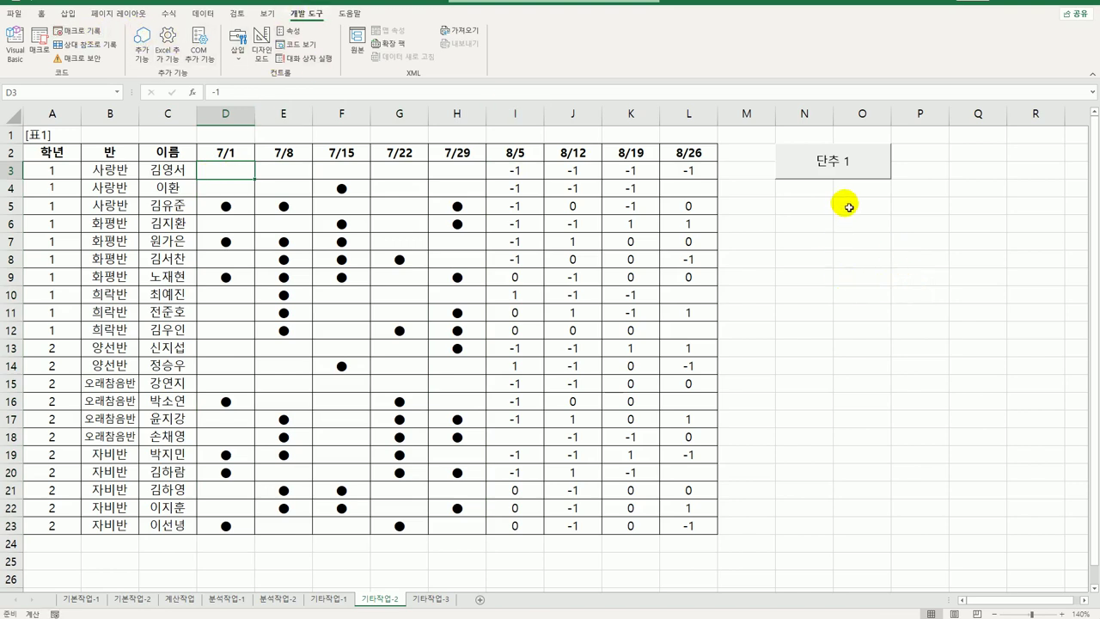
right_click(816, 165)
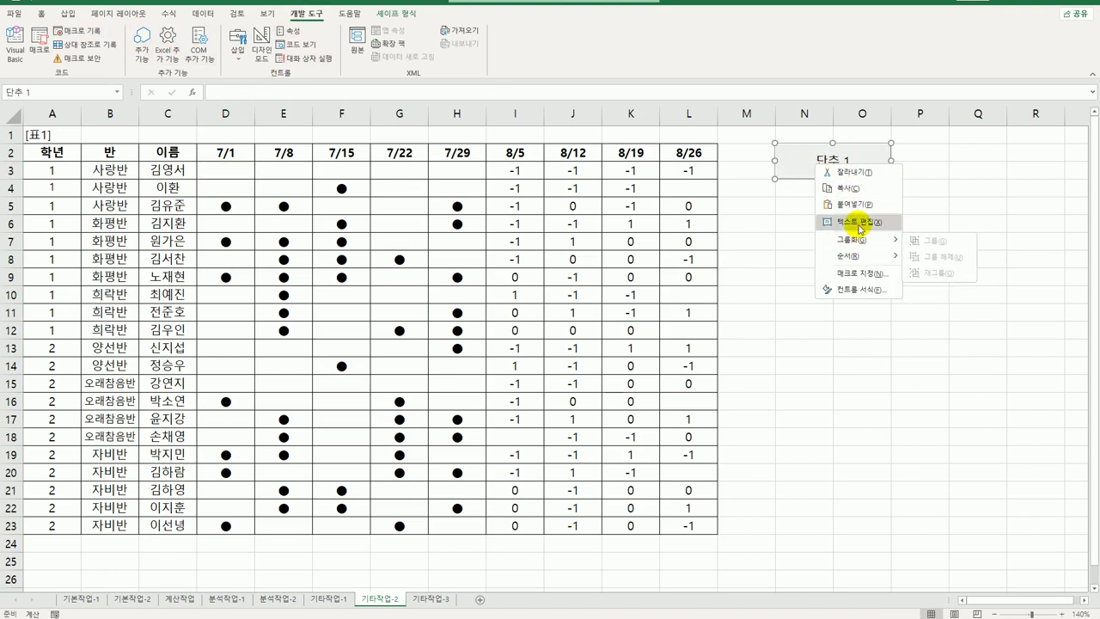
click(860, 223)
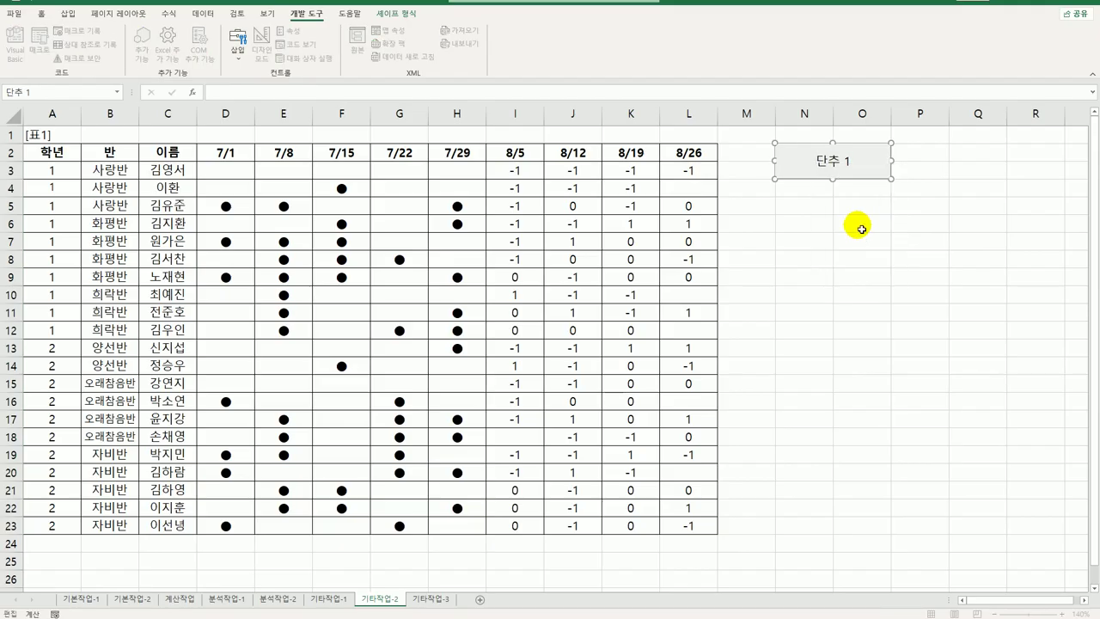
key(ctrl+a)
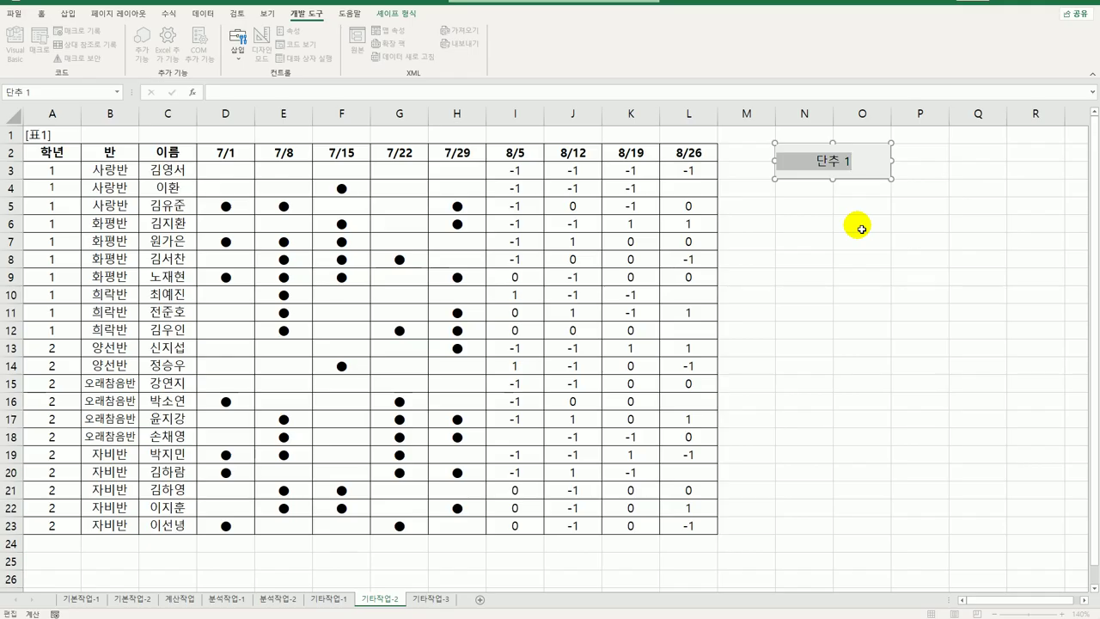
text(서식7ㅇㅝㄹ)
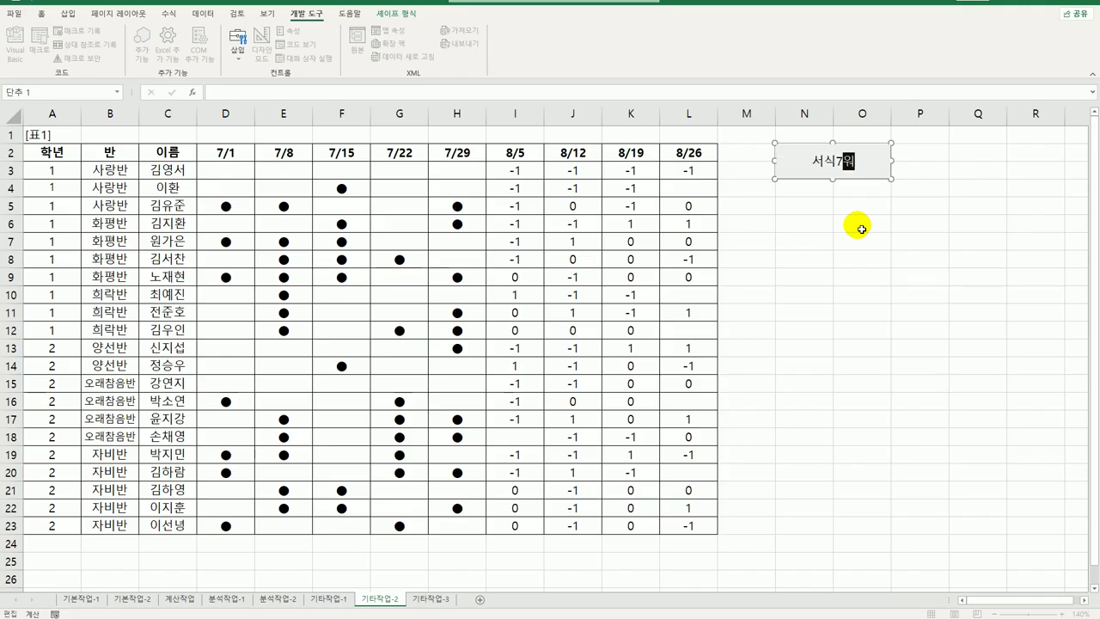
click(861, 229)
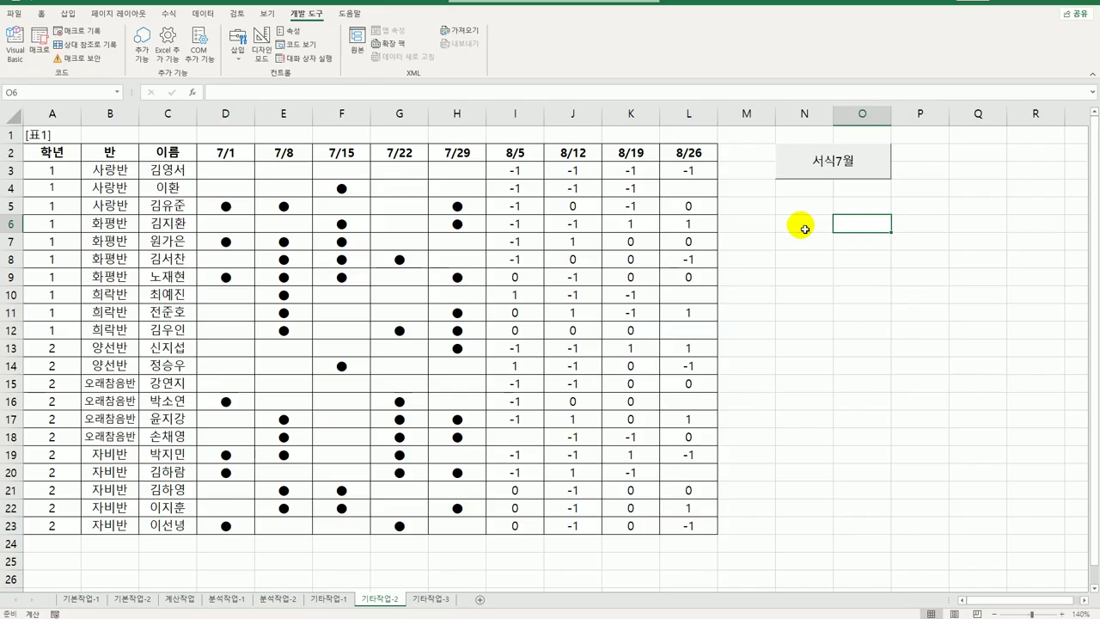
Draw a form-control button over cells N5:O6 and start recording its macro 서식8월 in the current workbook (현재 통합 문서).
click(237, 43)
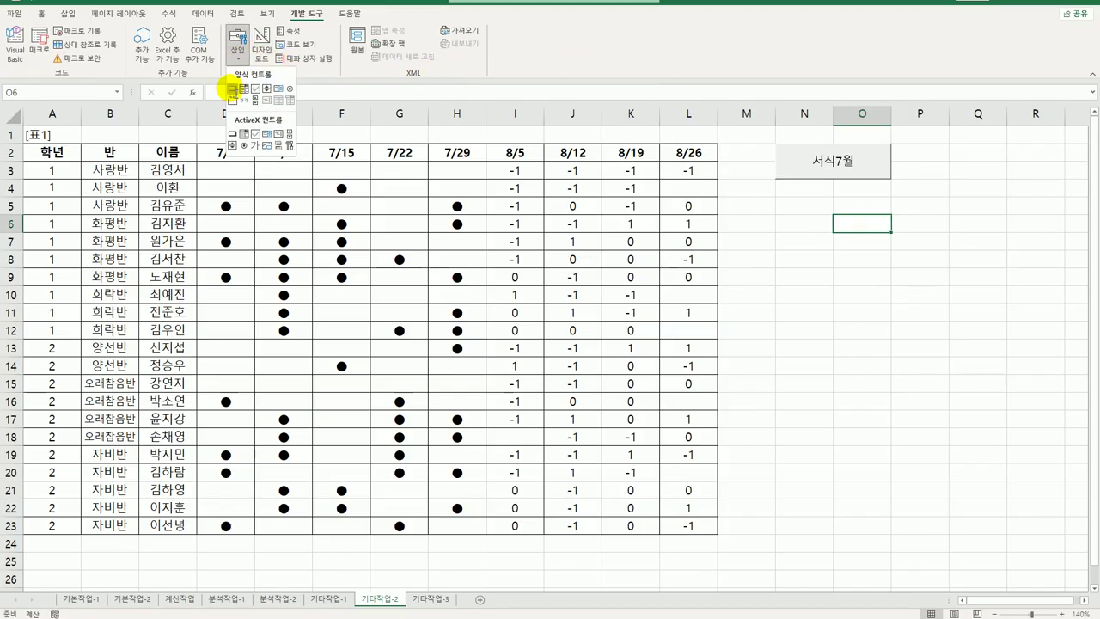
click(232, 89)
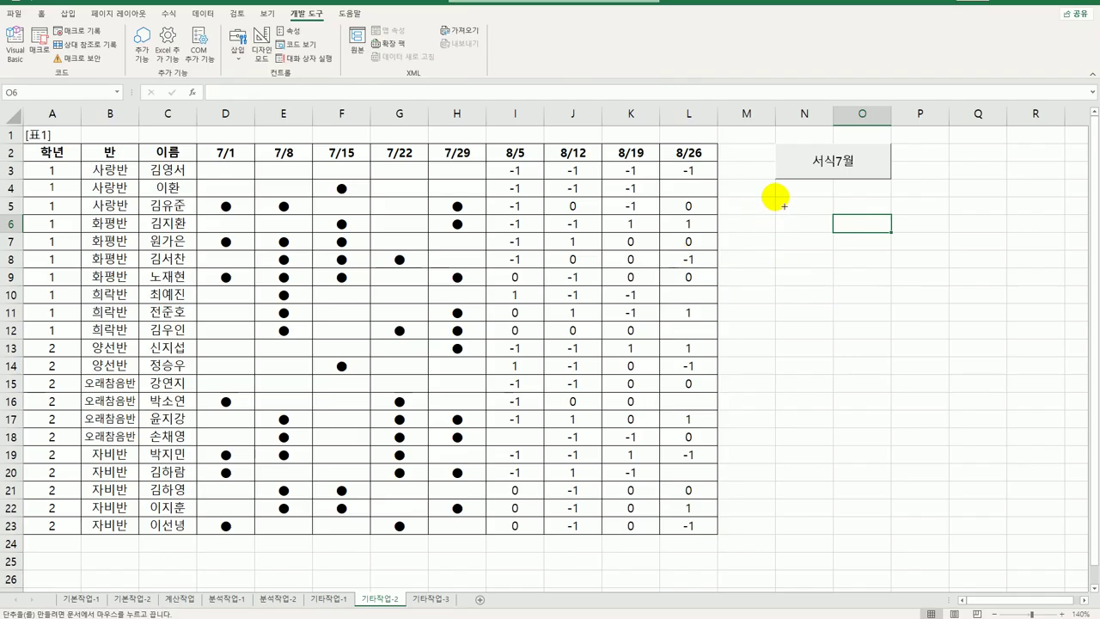
drag(777, 197, 875, 231)
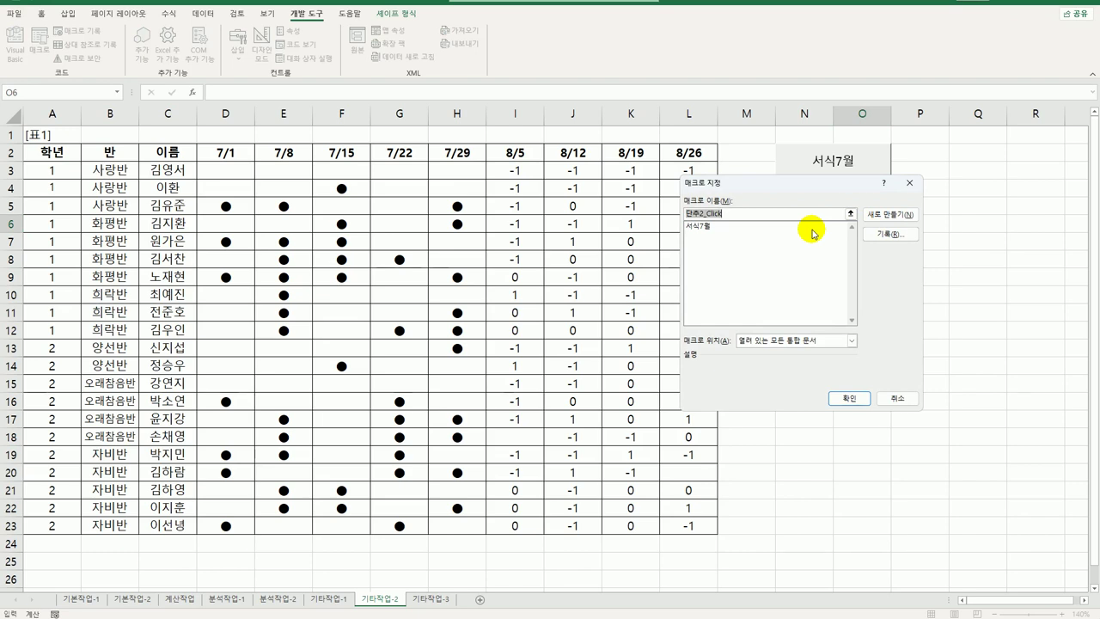
text(서식)
text(8ㅇ)
click(889, 233)
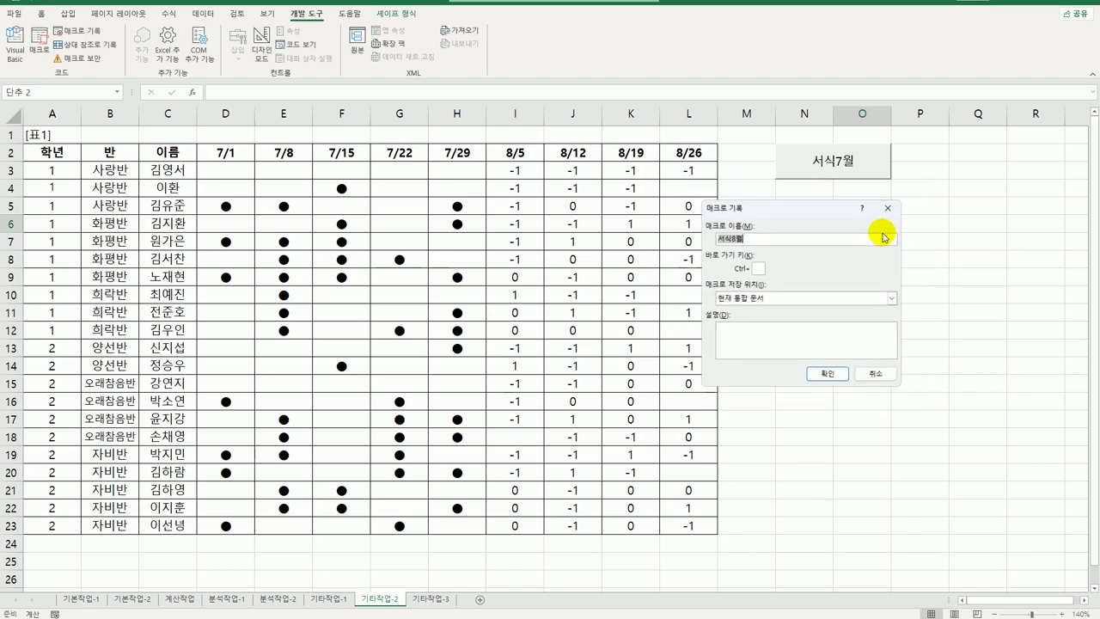
click(823, 374)
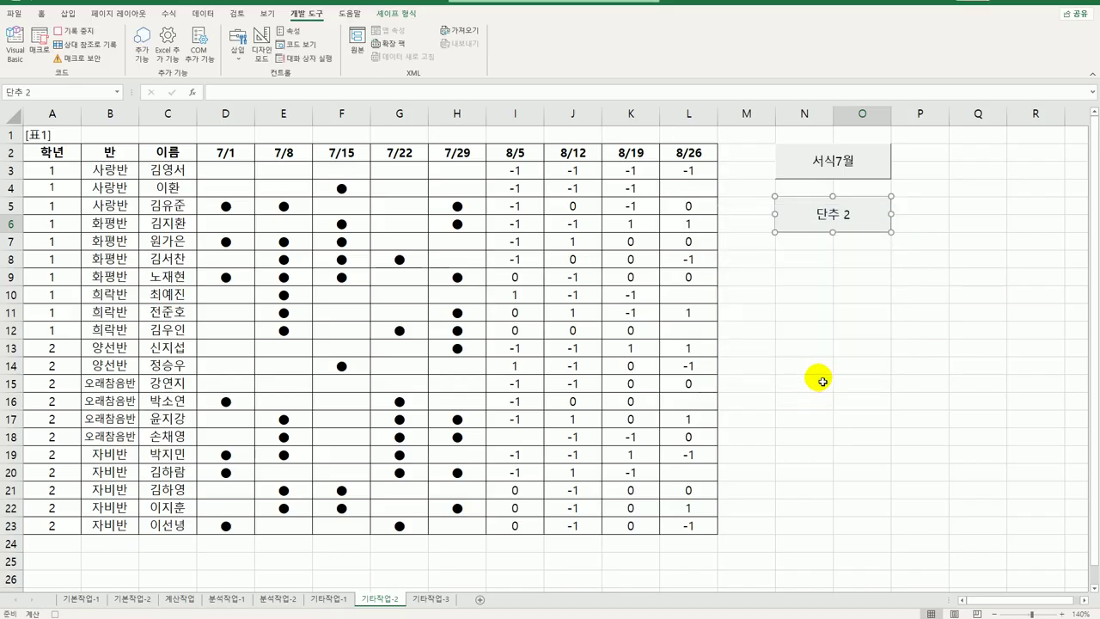
Start a custom number format for cells I3:L23 with the first section [파랑][=0]"○"0.
drag(522, 178, 686, 519)
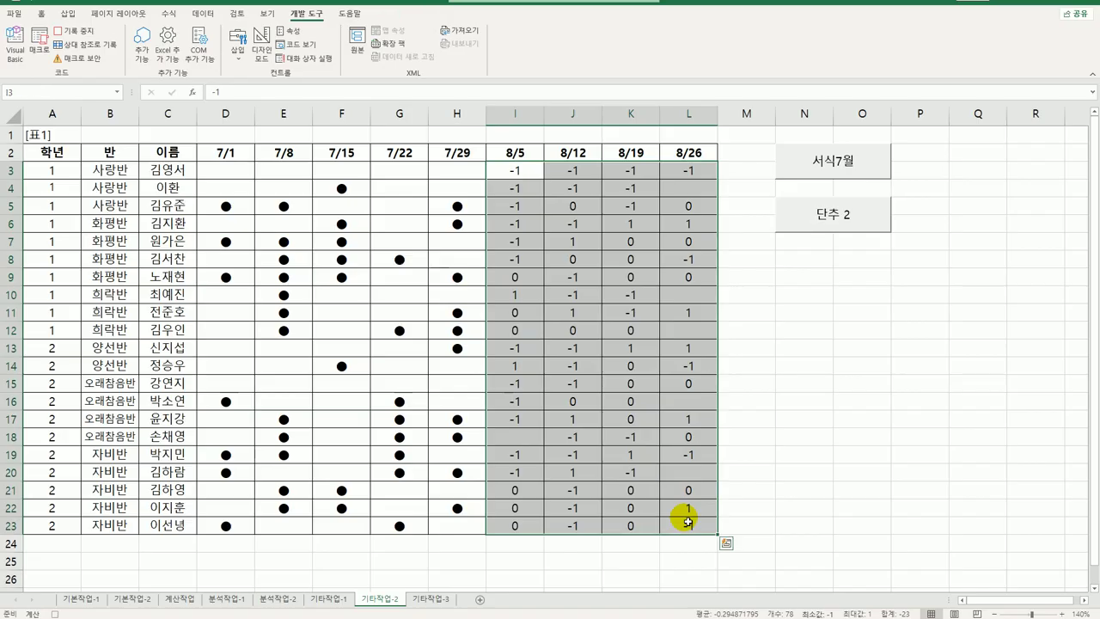
right_click(597, 196)
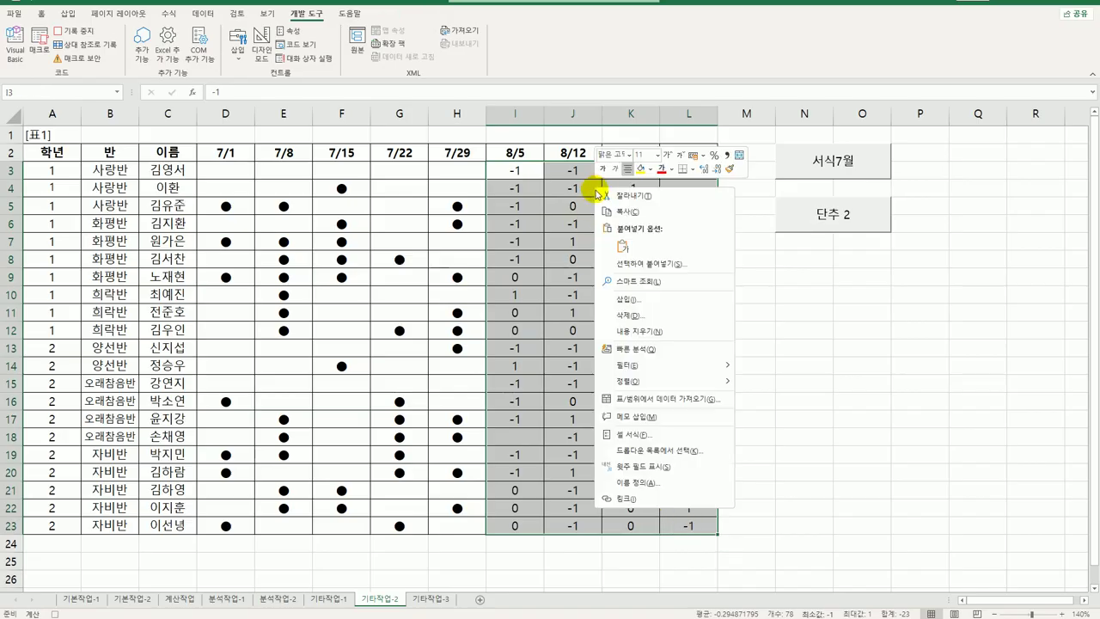
click(670, 437)
click(554, 420)
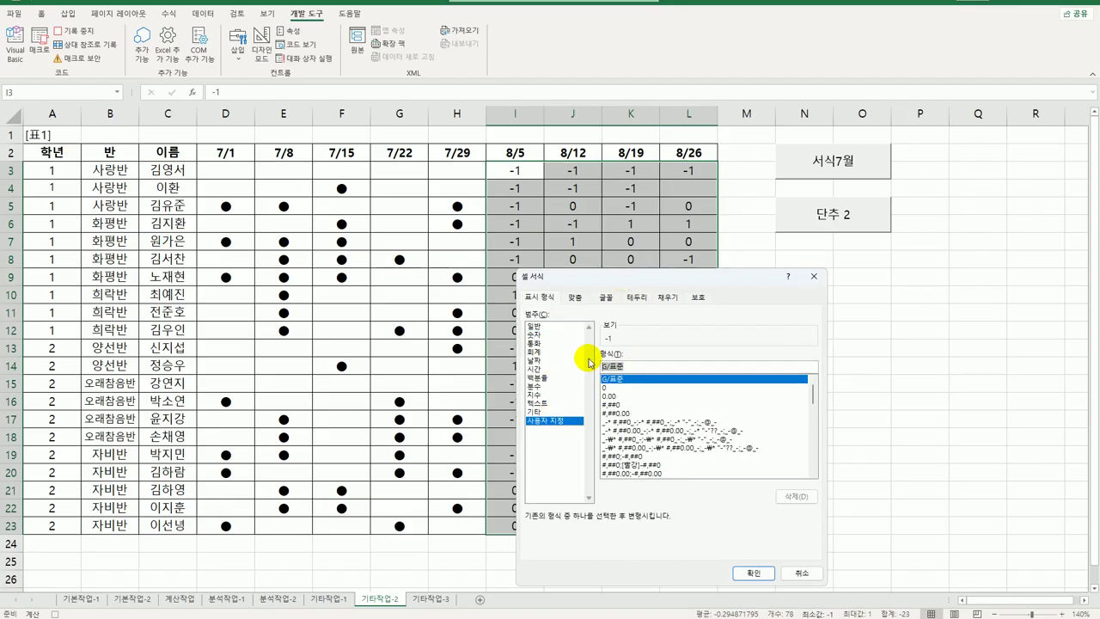
key(Delete)
text([파랑)
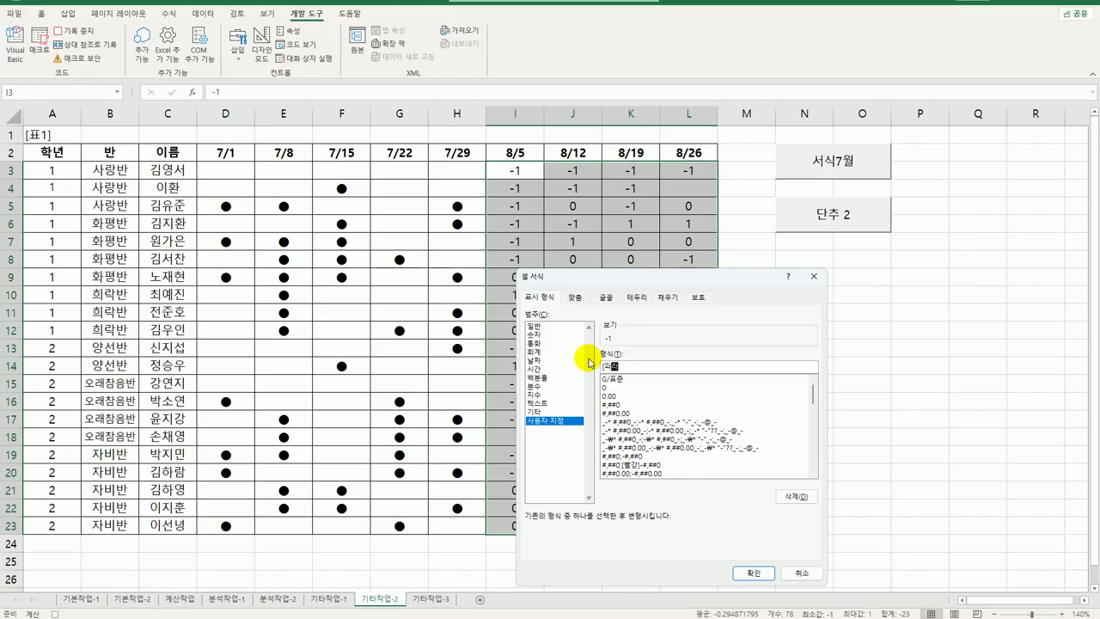
text(][=0])
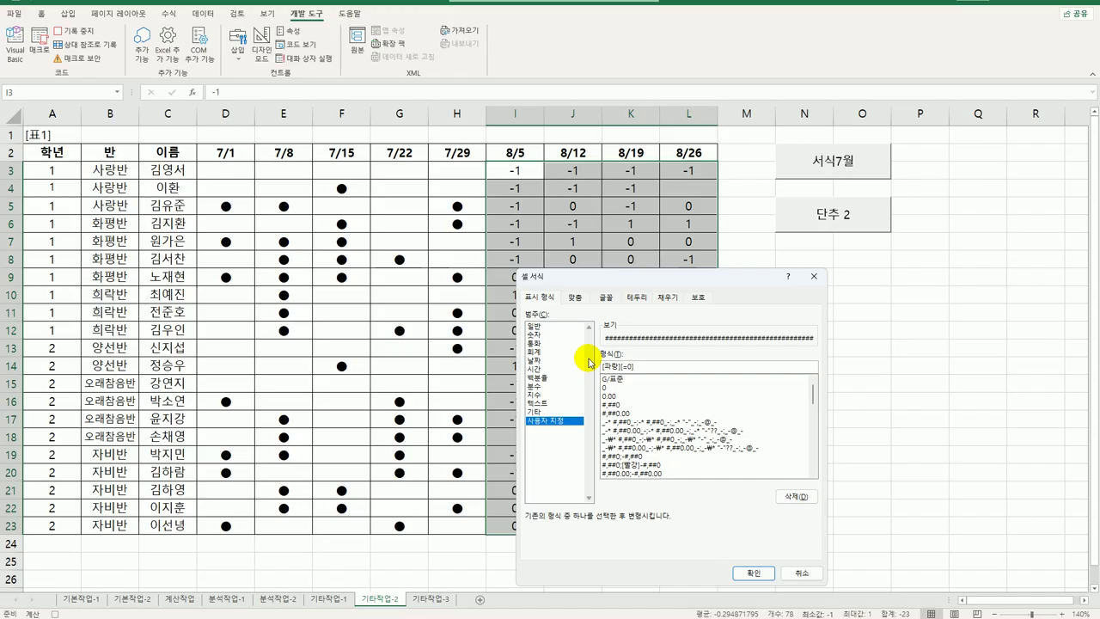
text("ㅁ)
key(Hangul_Hanja)
click(659, 531)
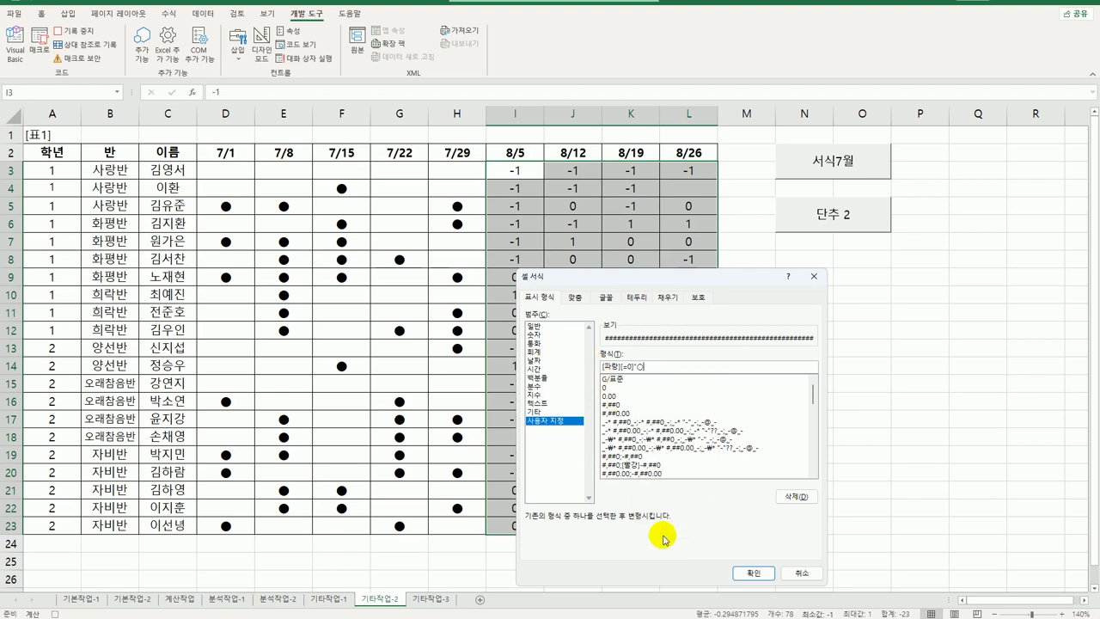
text(")
text(ㅇ)
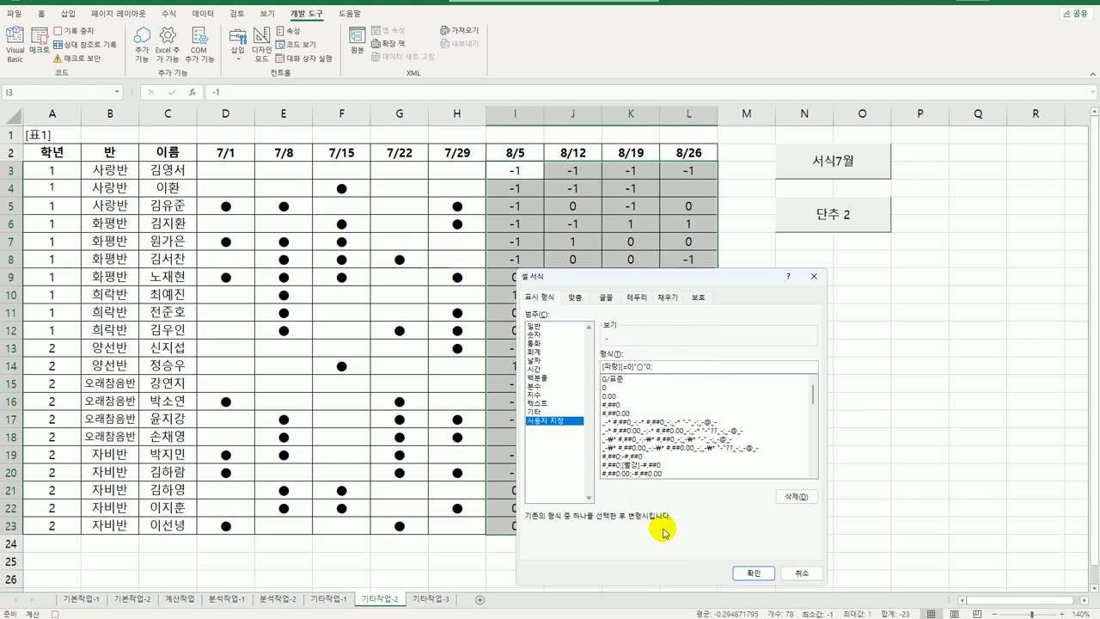
Complete the custom format with the sections [빨강][=-1]"☆"0 and "★", and apply it to the selected cells.
text(;[빨강][=-1])
text(ㅁ)
key(Hangul_Hanja)
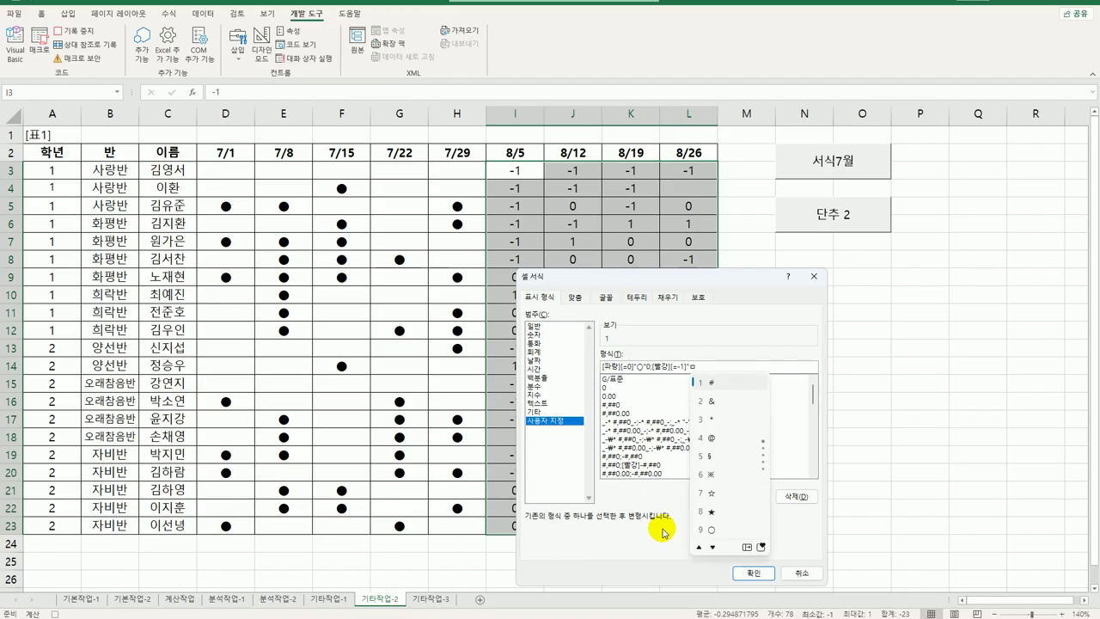
click(722, 497)
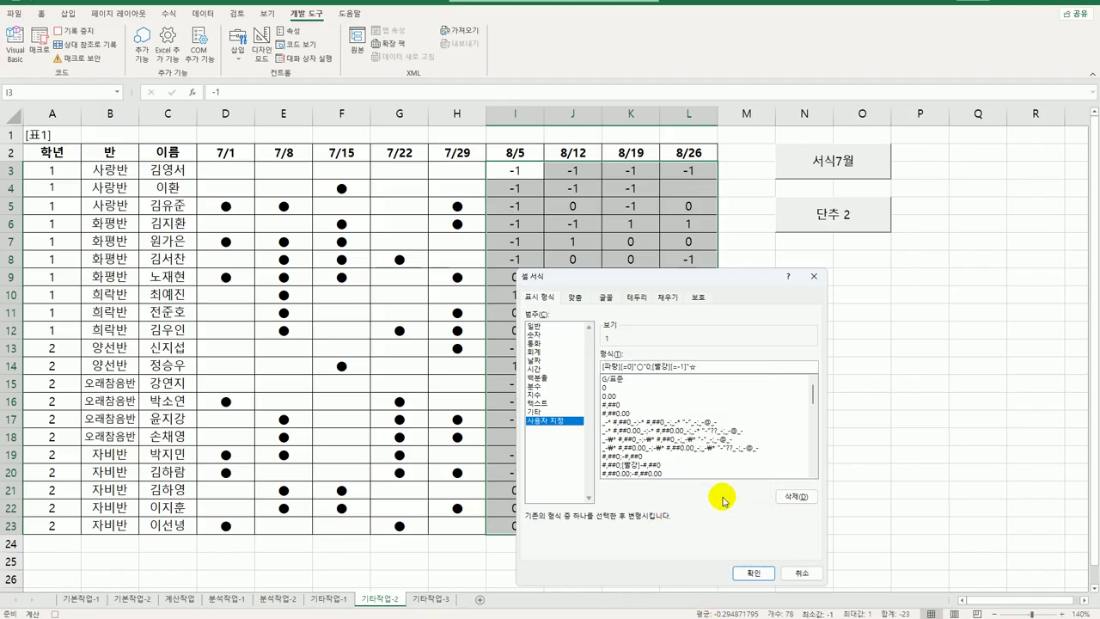
text("0;"ㅁ)
key(Hangul_Hanja)
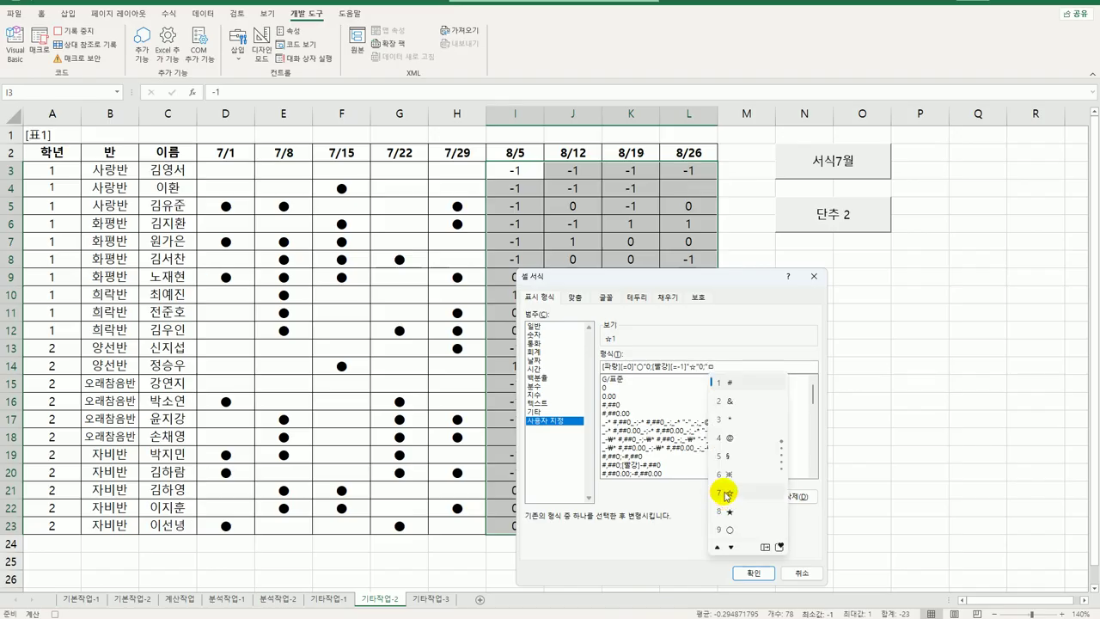
click(729, 512)
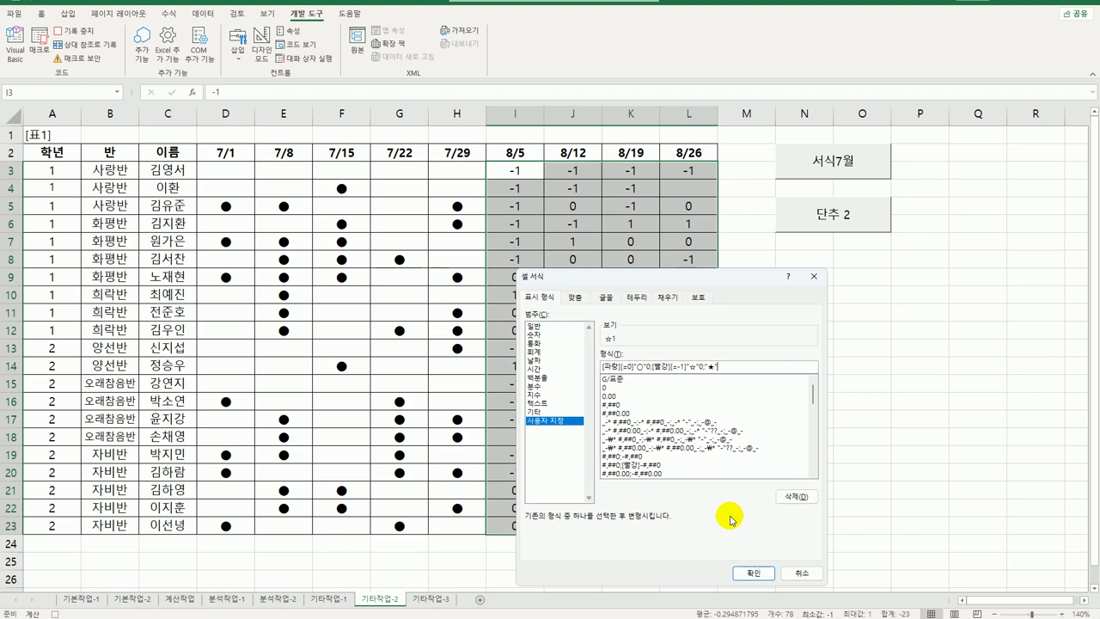
text(")
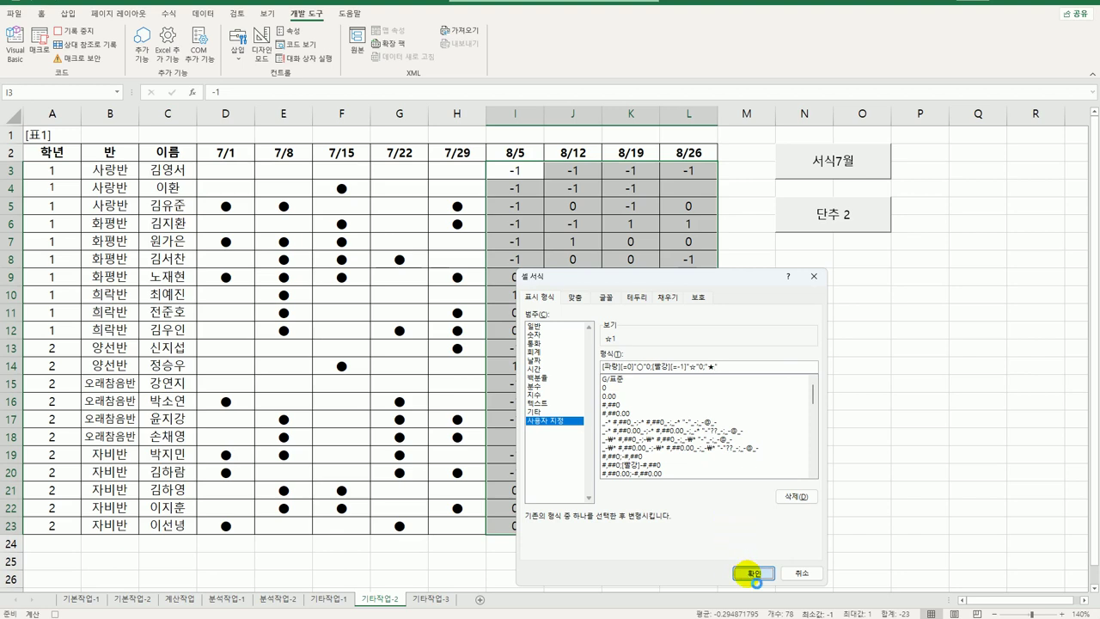
click(752, 573)
Stop recording the macro with cell L23 selected and change the label of the button over N5:O6 to 서식8월.
click(710, 531)
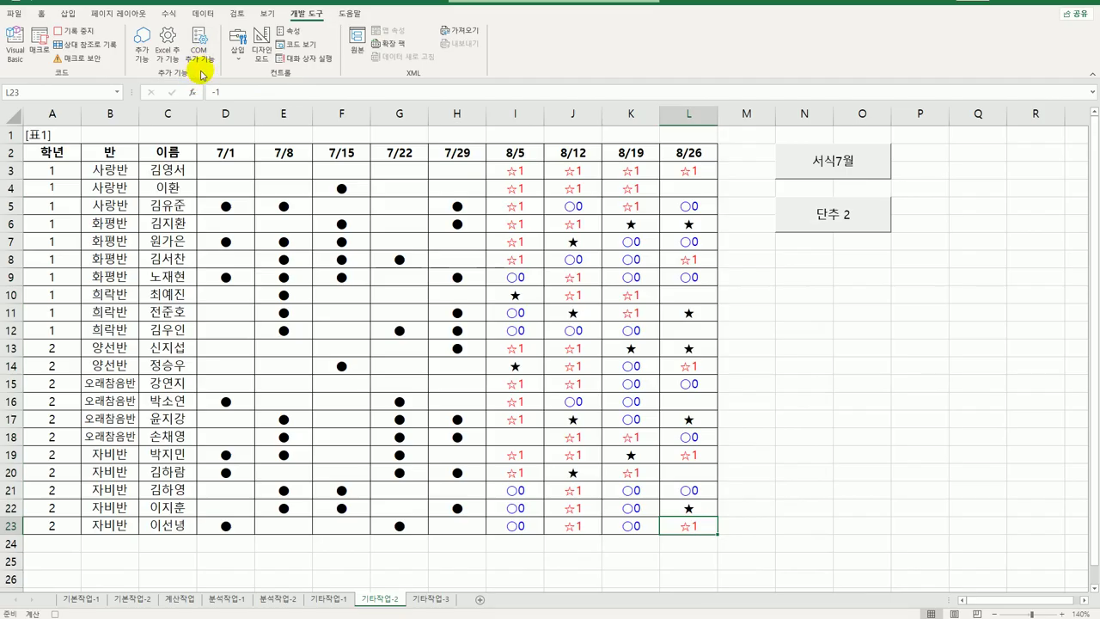
click(74, 31)
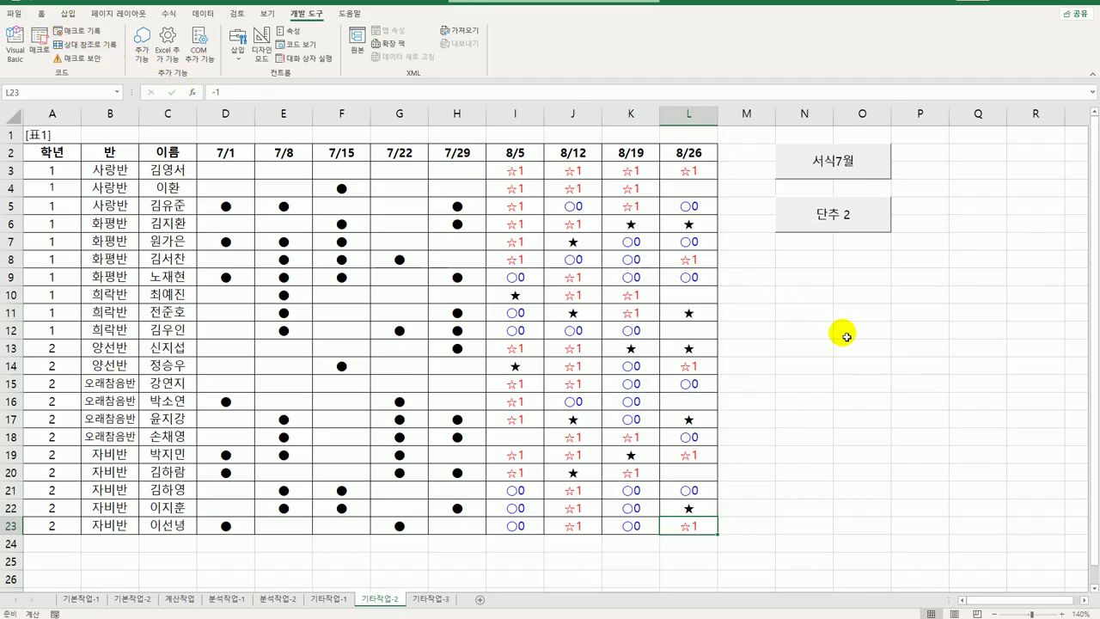
right_click(818, 229)
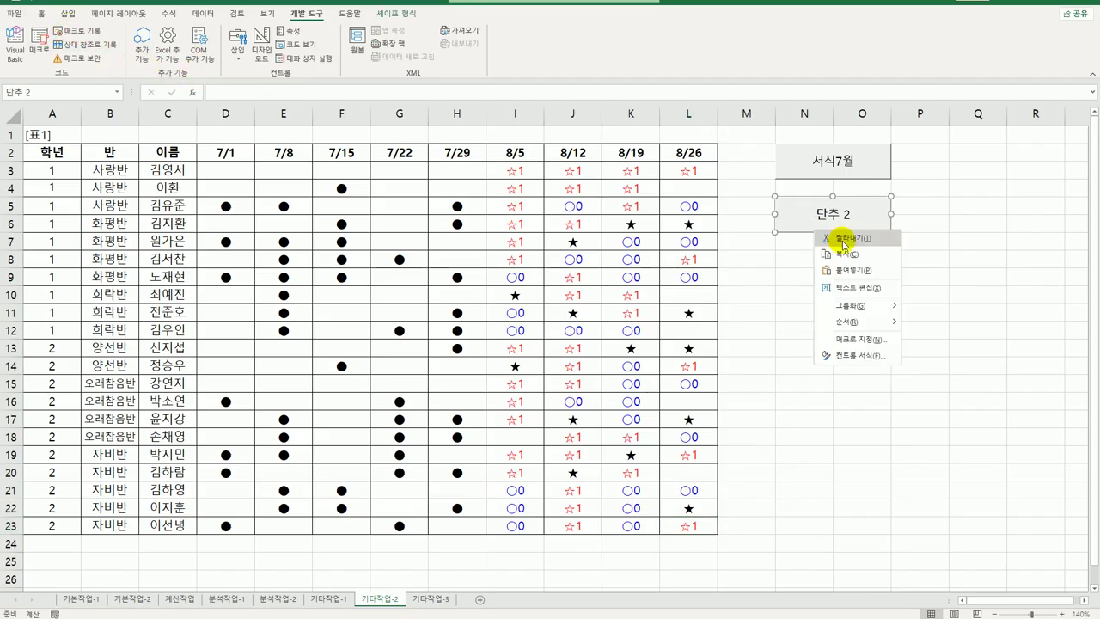
click(859, 287)
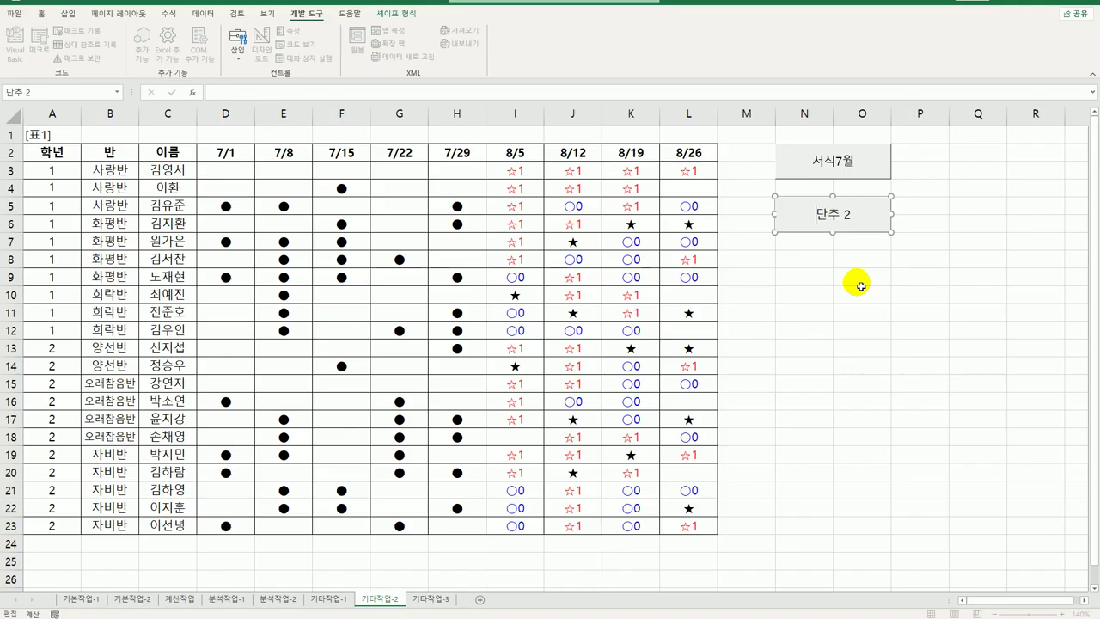
key(ctrl+a)
text(섯식)
text(8월)
click(860, 287)
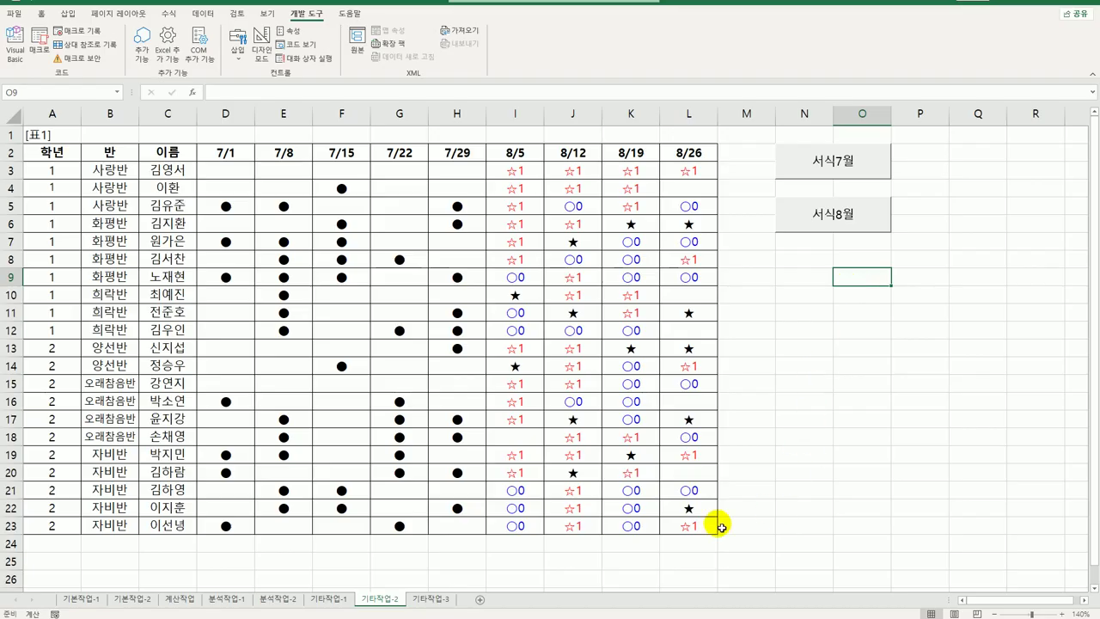
On sheet 기타작업-3, program the 분양정보 button's click procedure with 분양정보등록.Show to open the form.
click(428, 599)
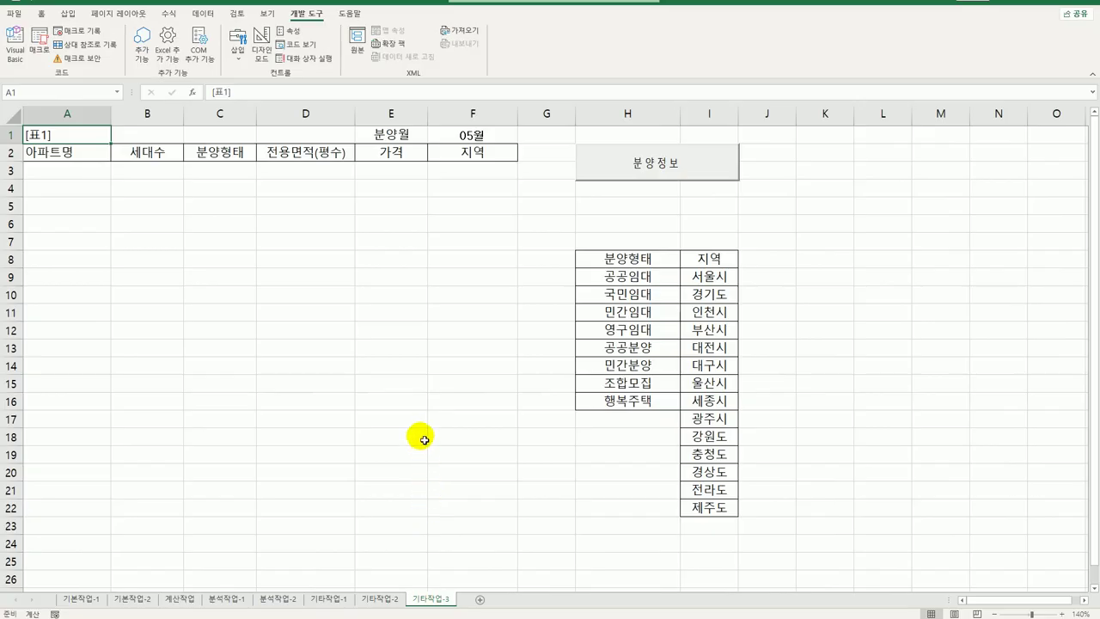
click(422, 387)
click(261, 45)
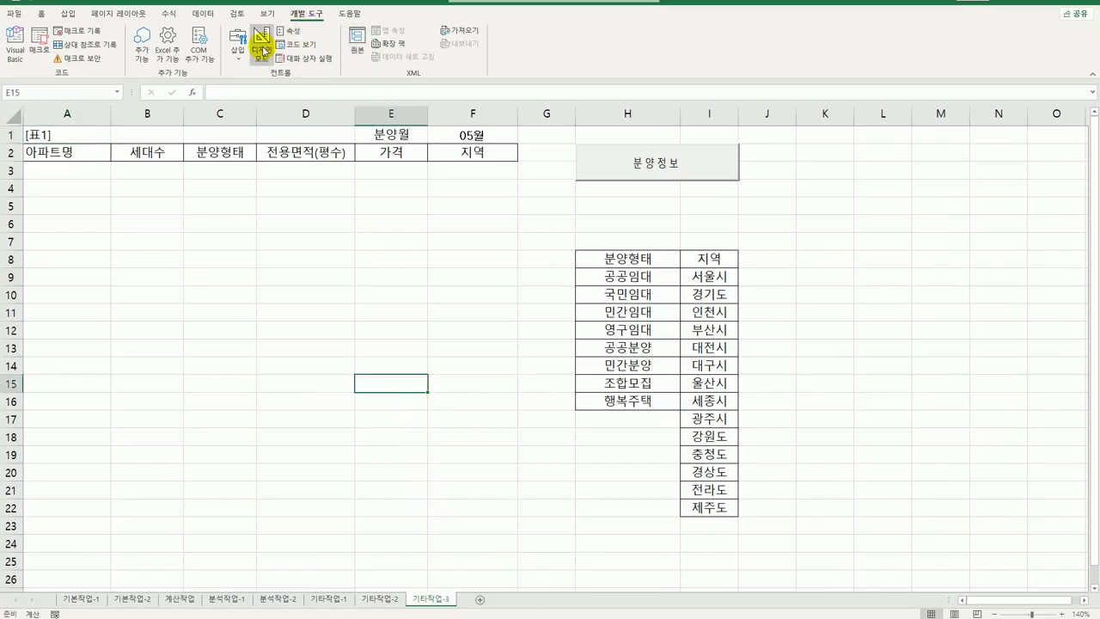
click(668, 181)
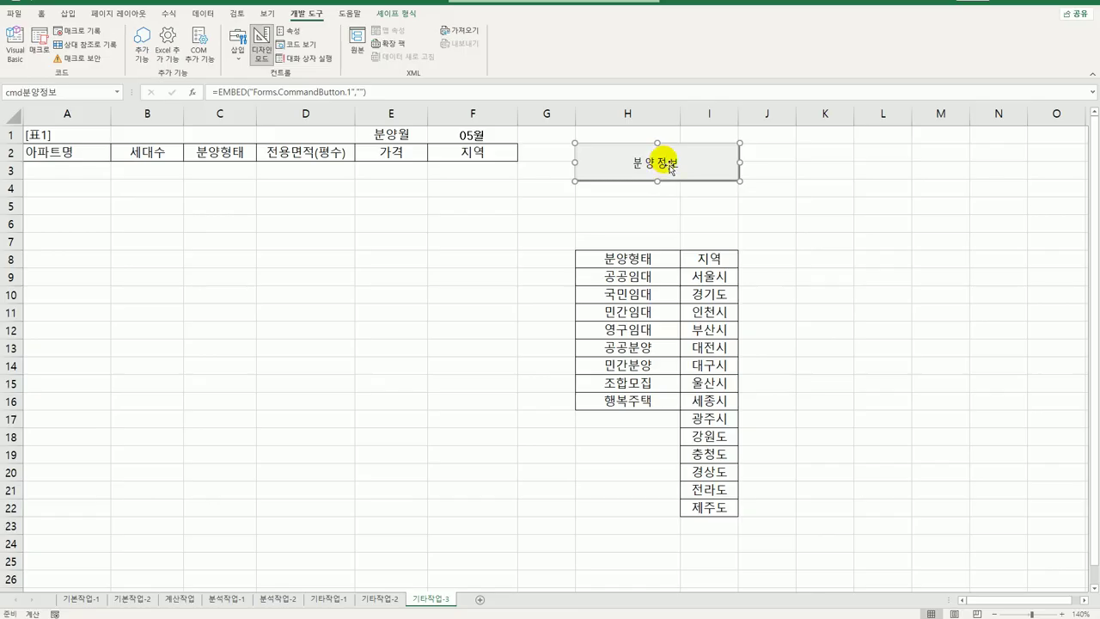
double_click(670, 168)
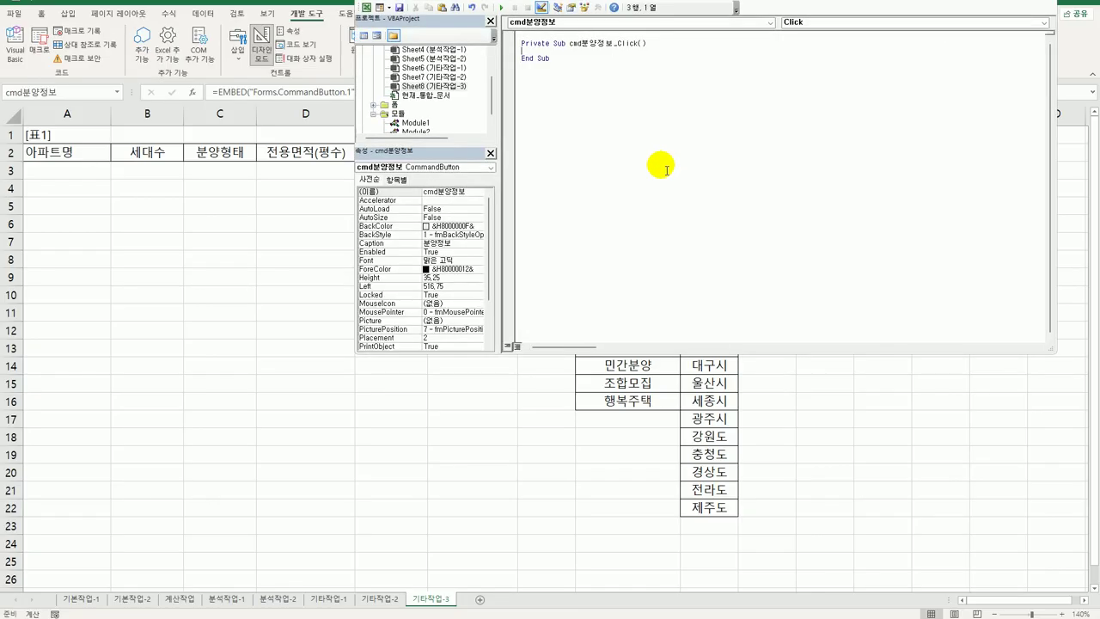
key(Tab)
text(분양정보등록.Show)
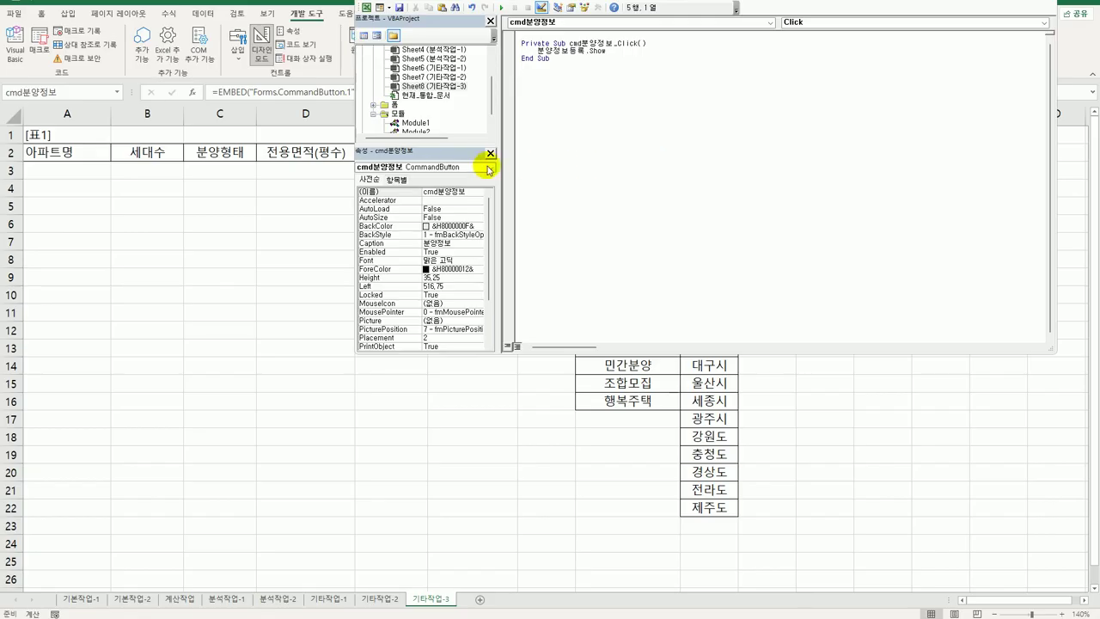
Open the code of the 분양정보등록 form and add a UserForm Initialize event procedure.
click(400, 112)
double_click(401, 108)
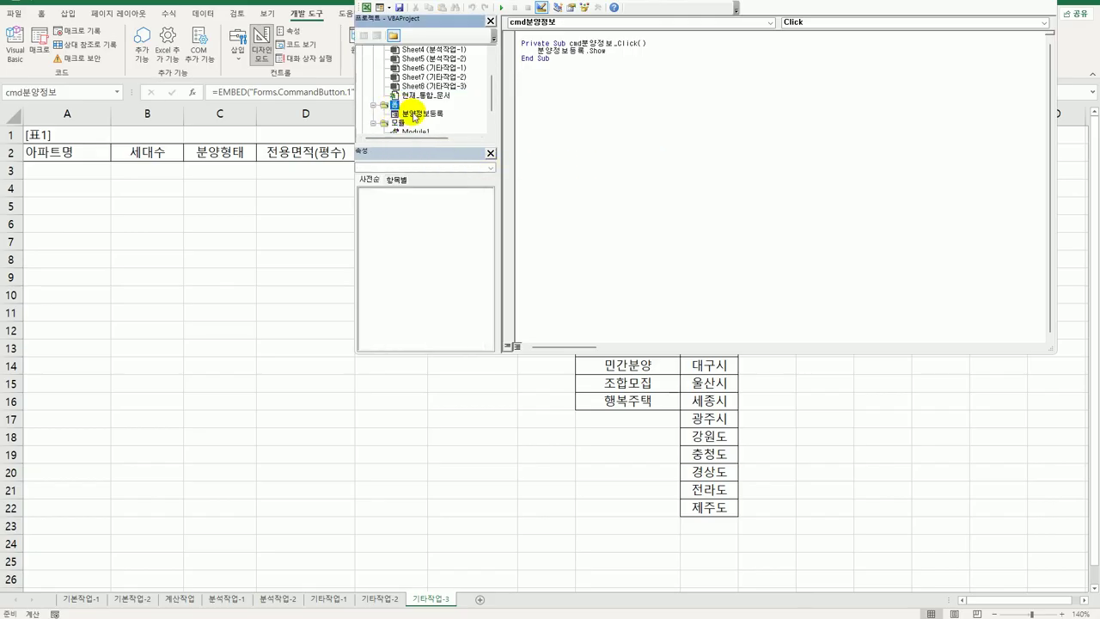
click(414, 115)
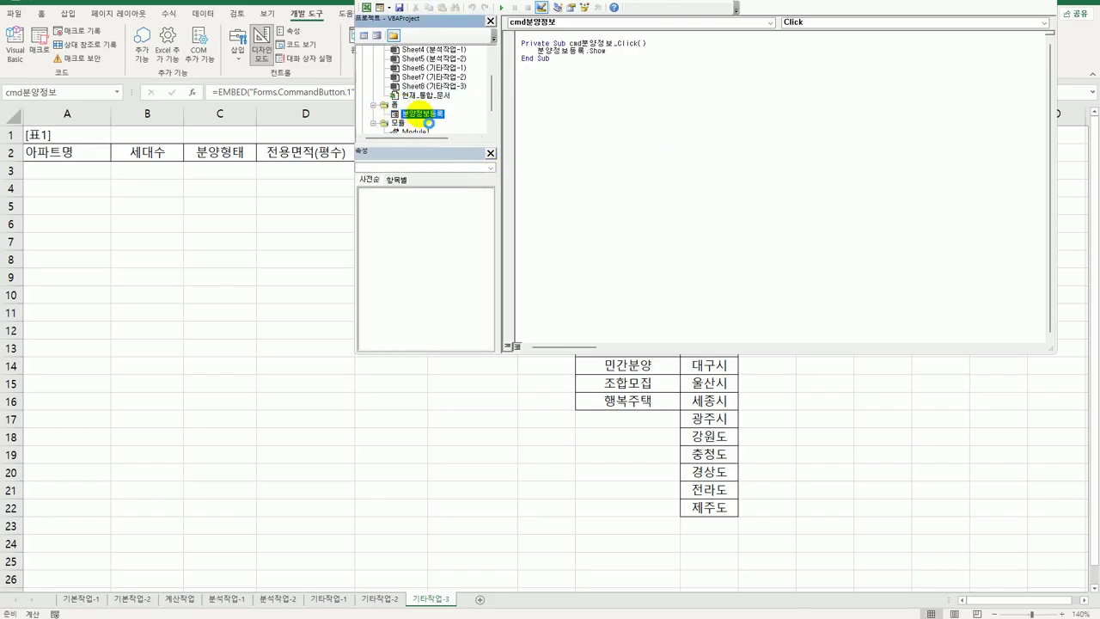
double_click(418, 116)
click(495, 48)
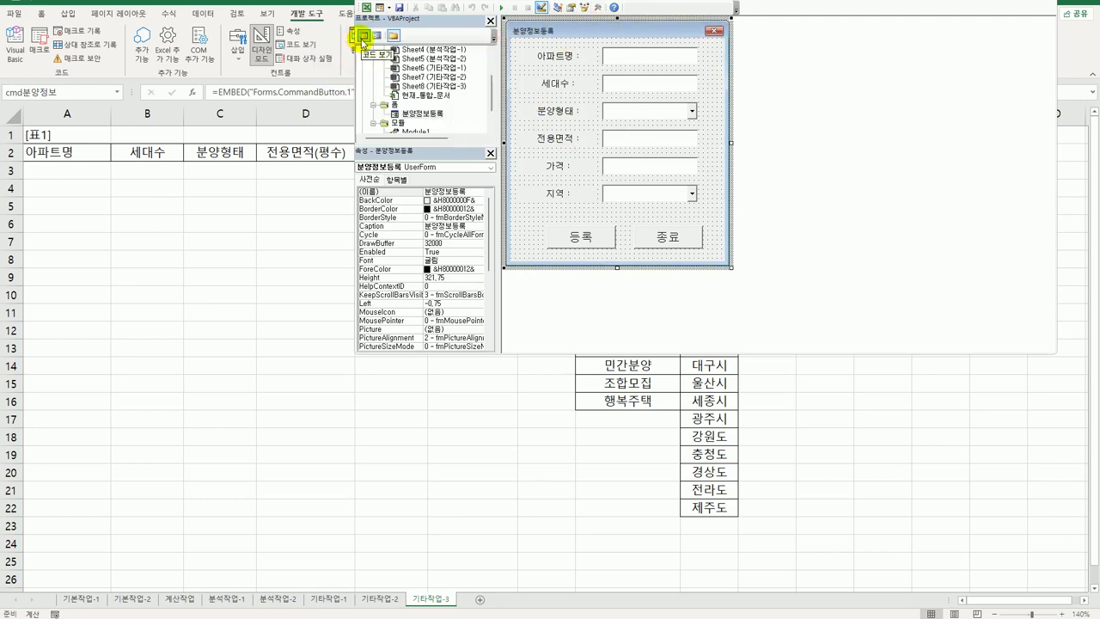
click(363, 36)
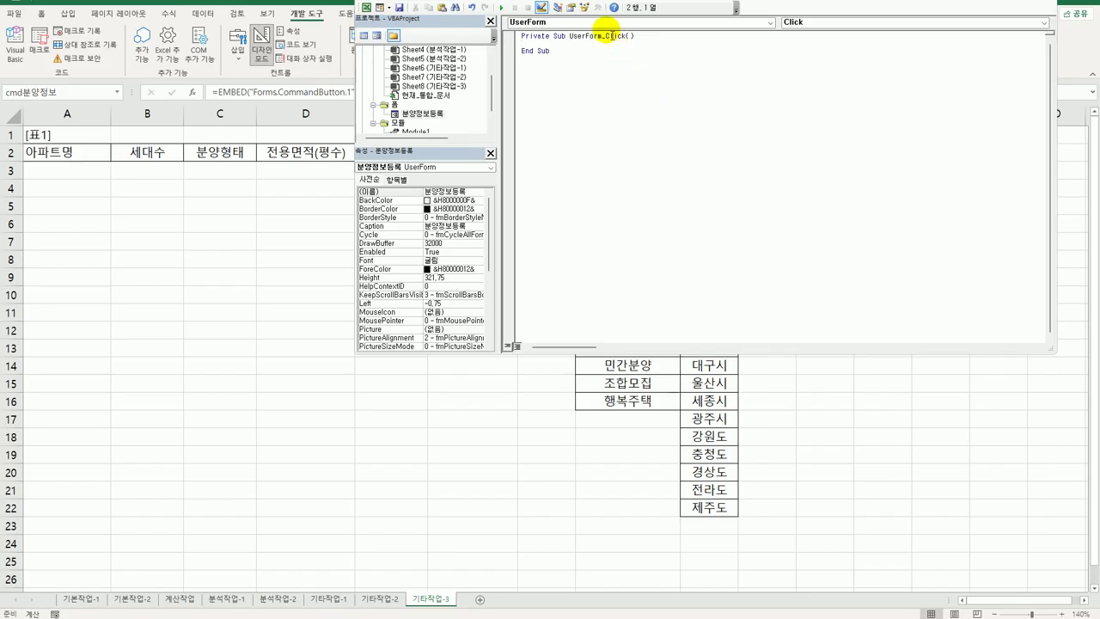
click(804, 23)
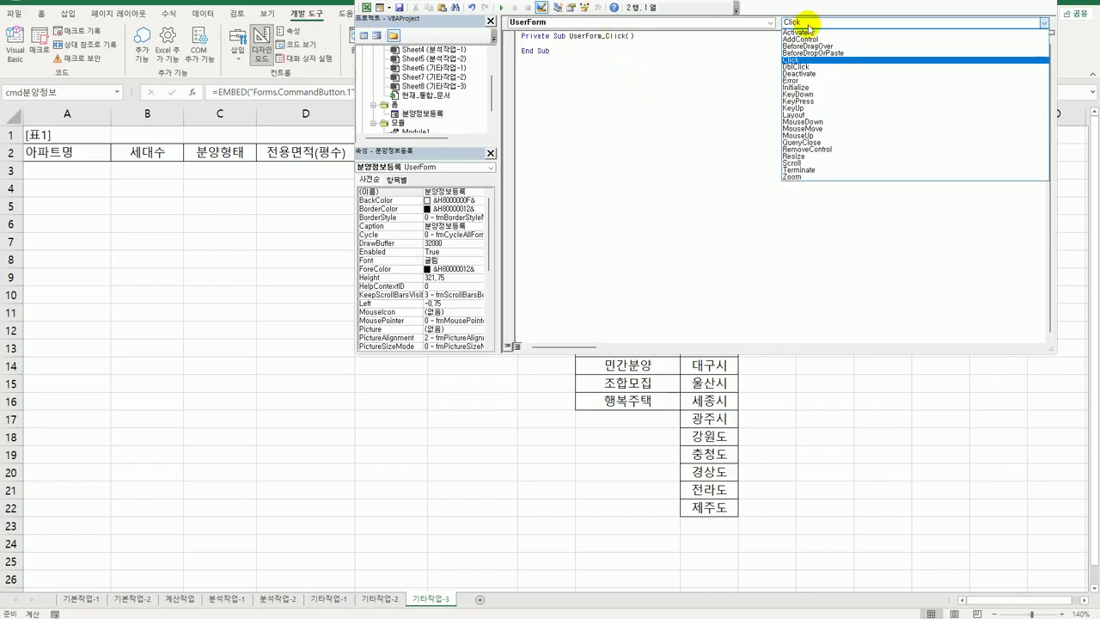
click(799, 93)
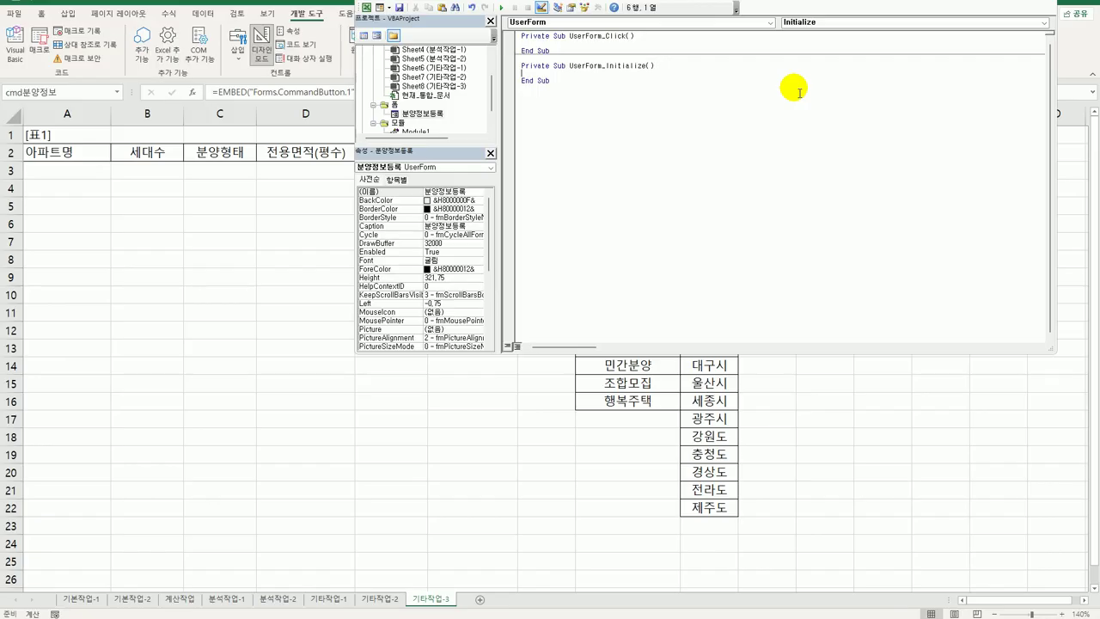
In the Initialize procedure, fill the region combo box with the statement cmb지역.RowSource = "I9:I22".
key(Tab)
text(cmb지역.)
key(BackSpace)
key(BackSpace)
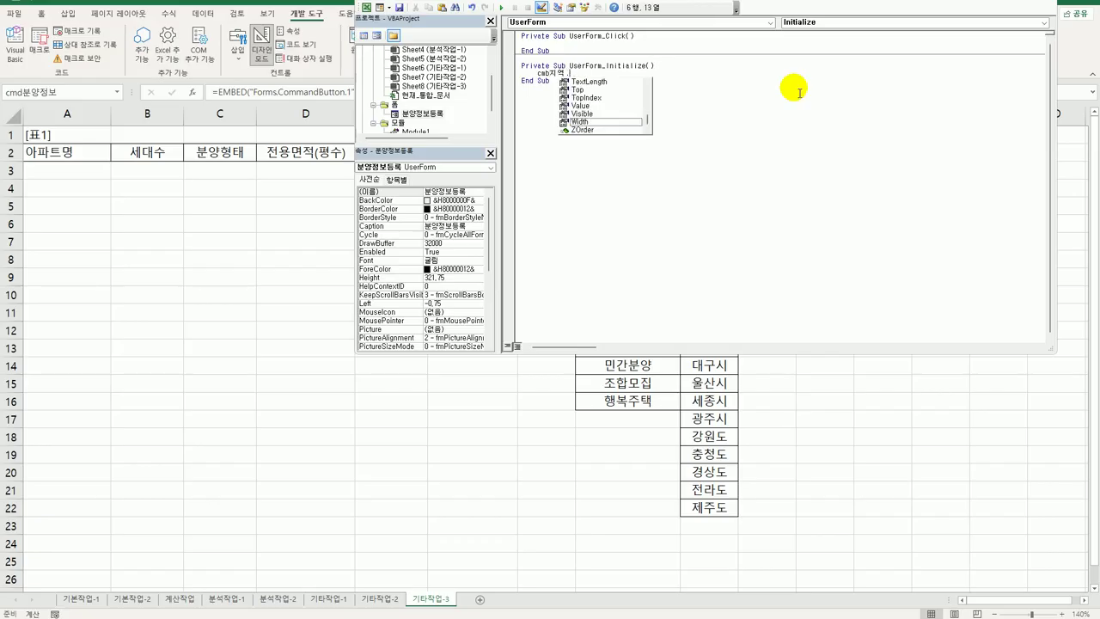
text(ro = ")
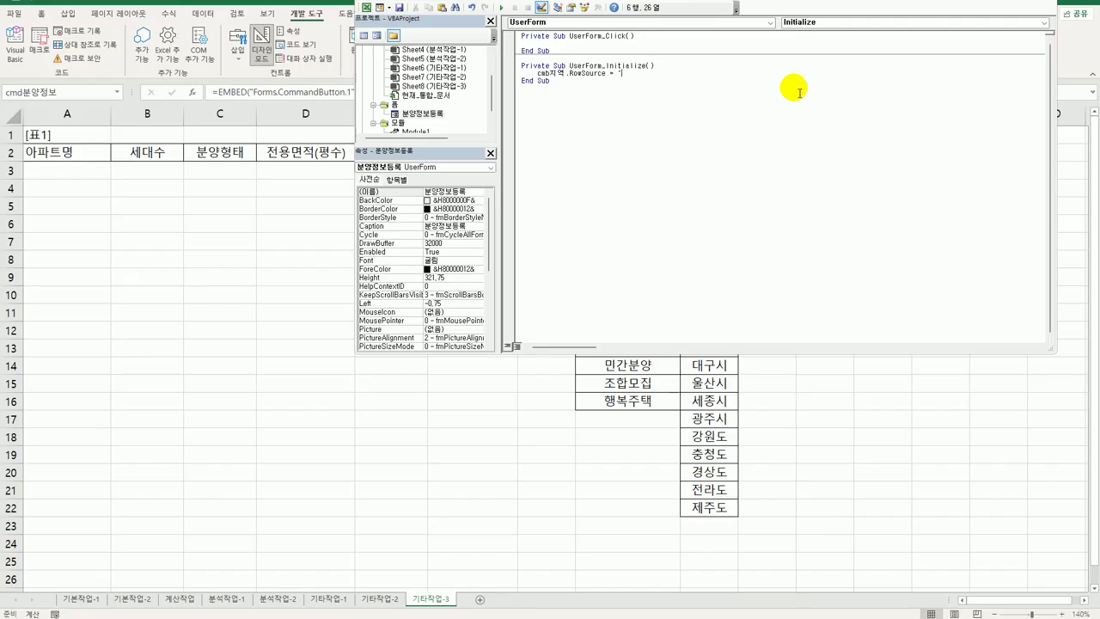
text(I9:I)
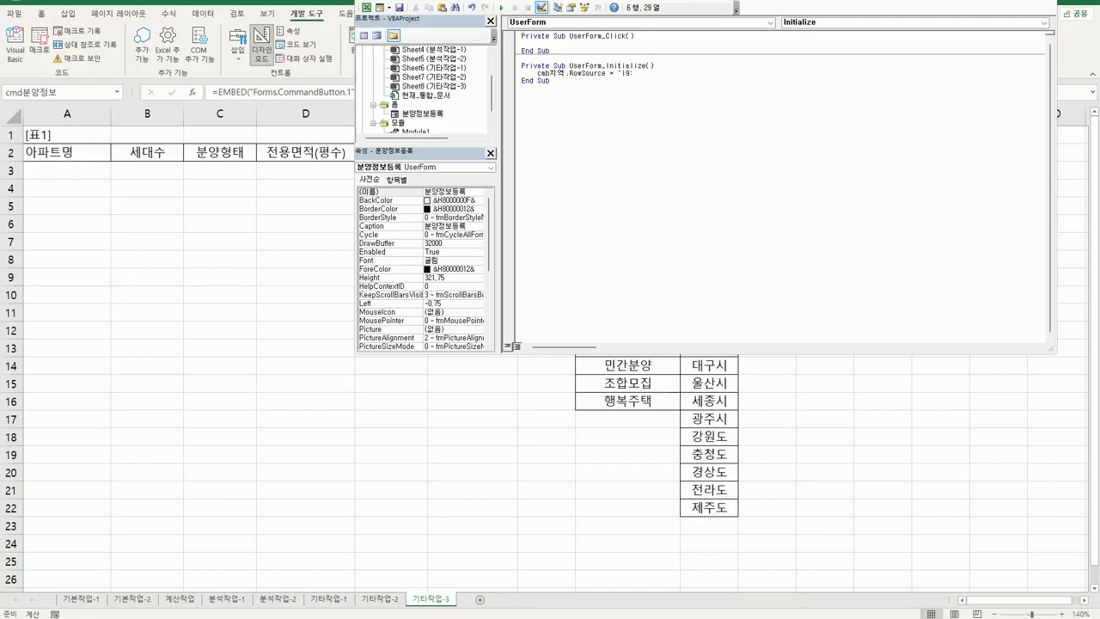
text(22")
key(Return)
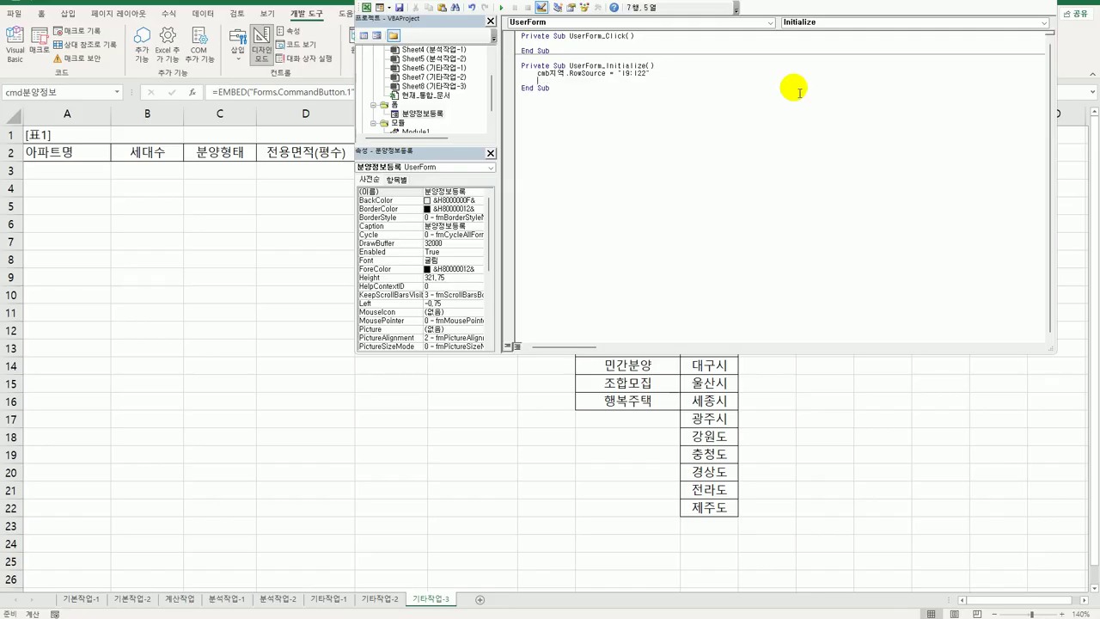
Below the region line, add the statement cmb분양형태.RowSource = "H9:H16" for the sale type combo box.
text(cm)
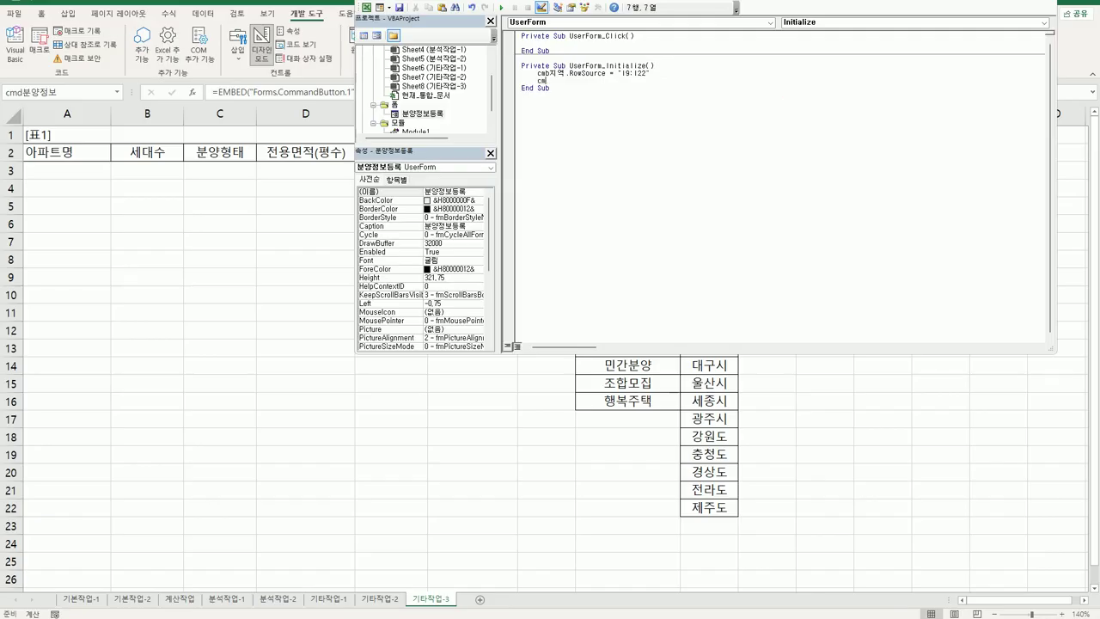
text(b분양형태.RowSource )
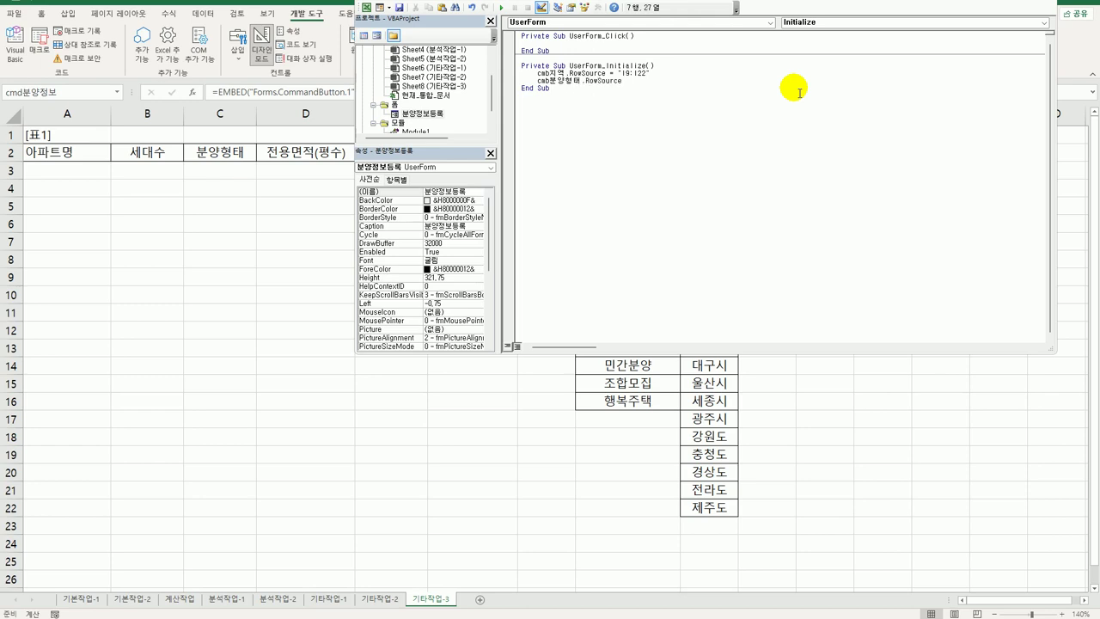
text(= "H9:H1)
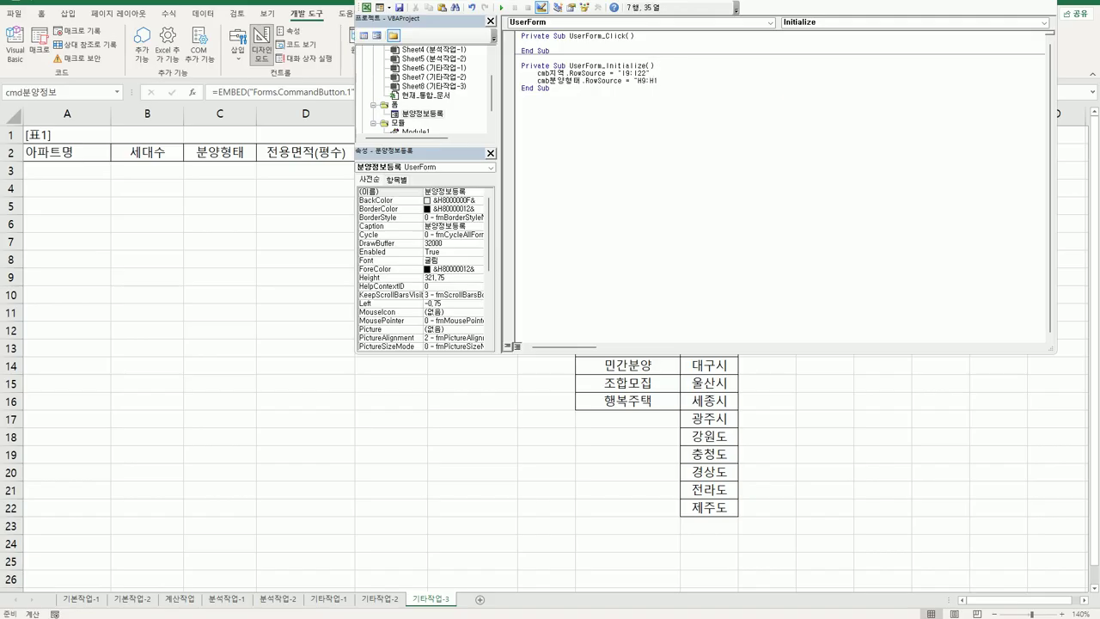
text(6")
click(703, 178)
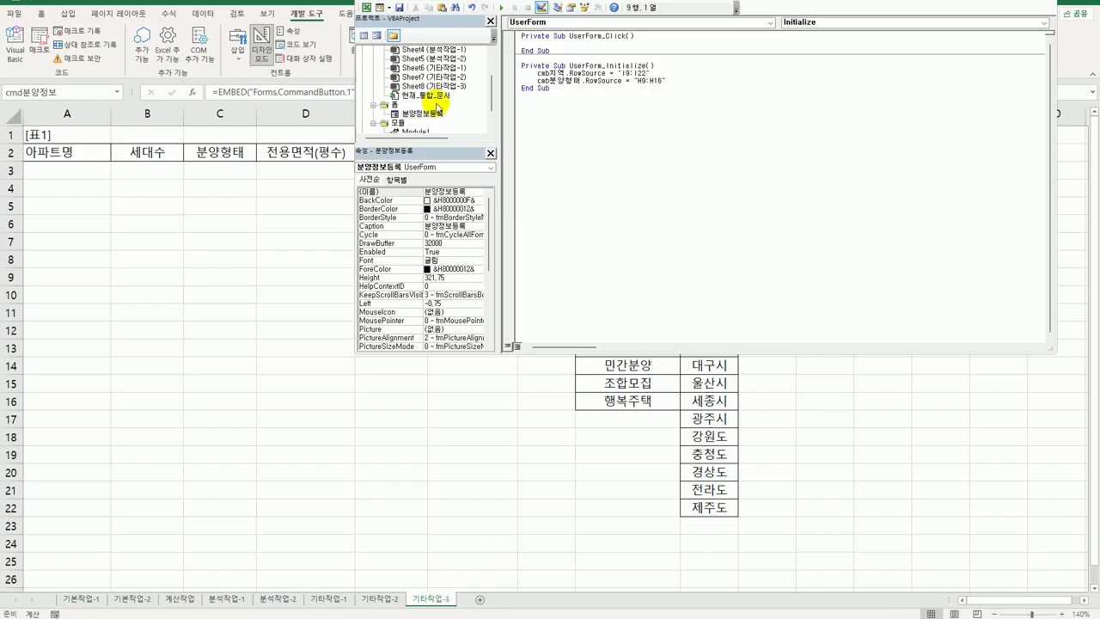
Open the code of Sheet8 (기타작업-3) and add a Worksheet Change event procedure.
click(458, 86)
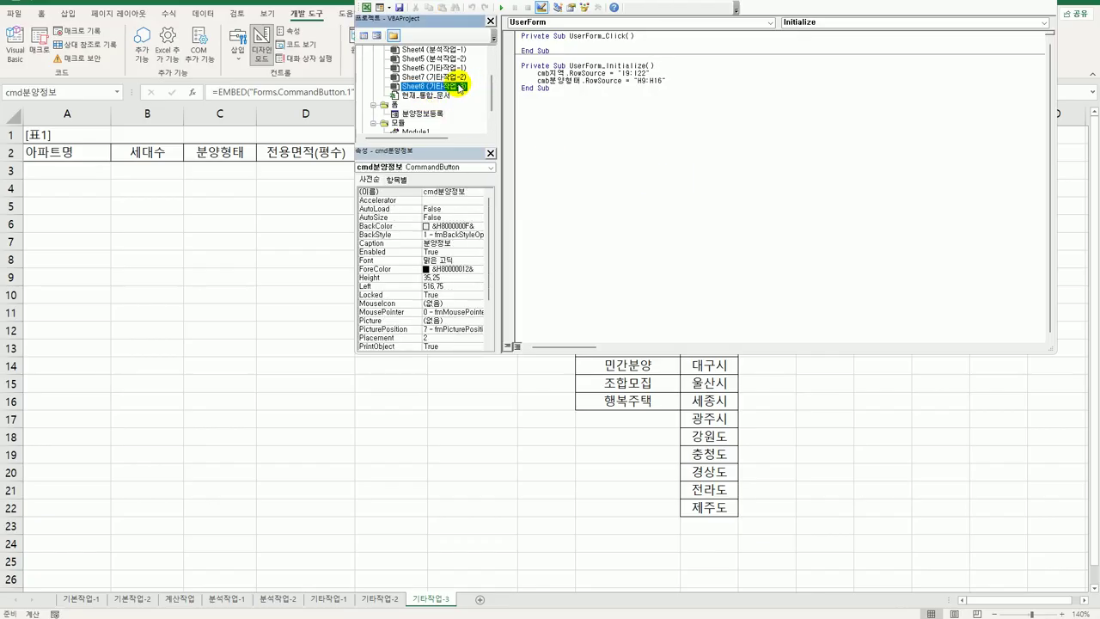
double_click(460, 86)
click(615, 23)
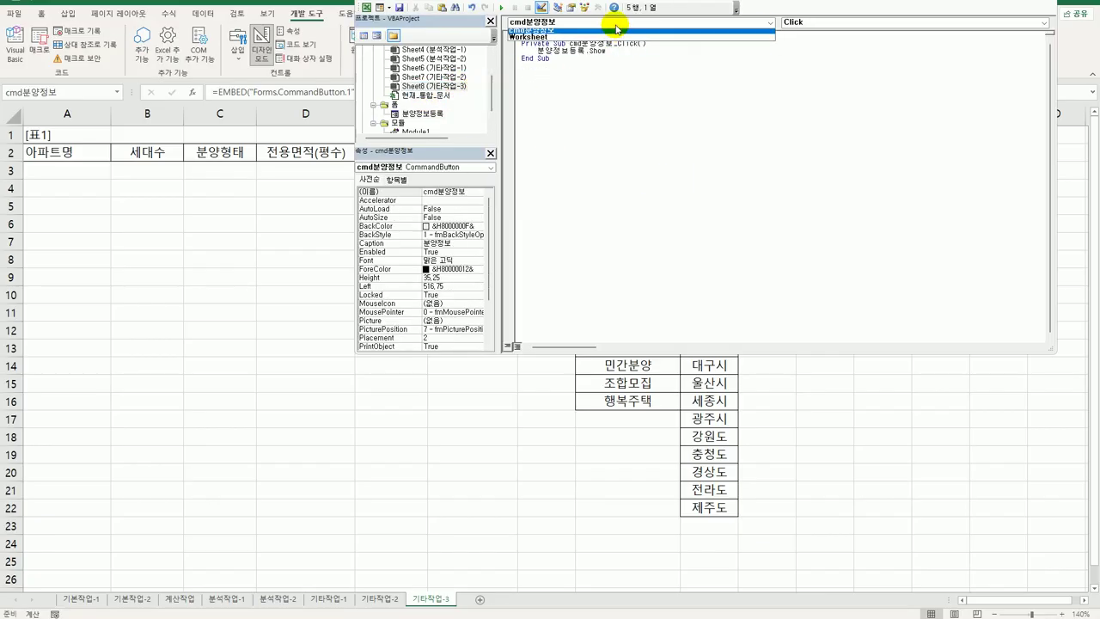
click(603, 37)
click(789, 22)
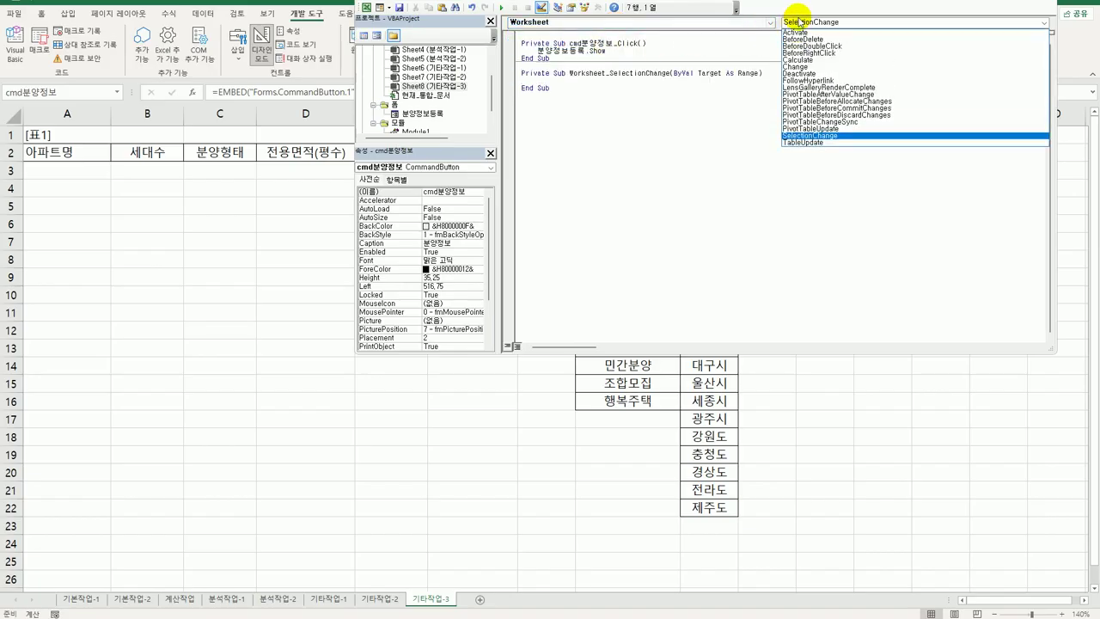
click(812, 67)
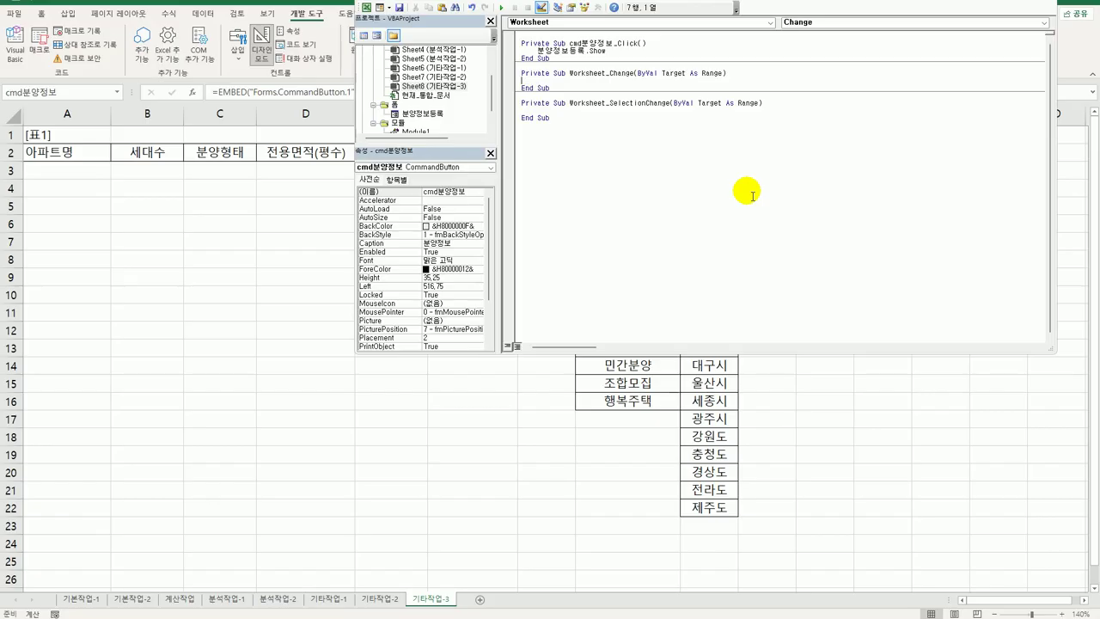
Enter the statement Target.Activate in the Worksheet_Change procedure.
text(target.)
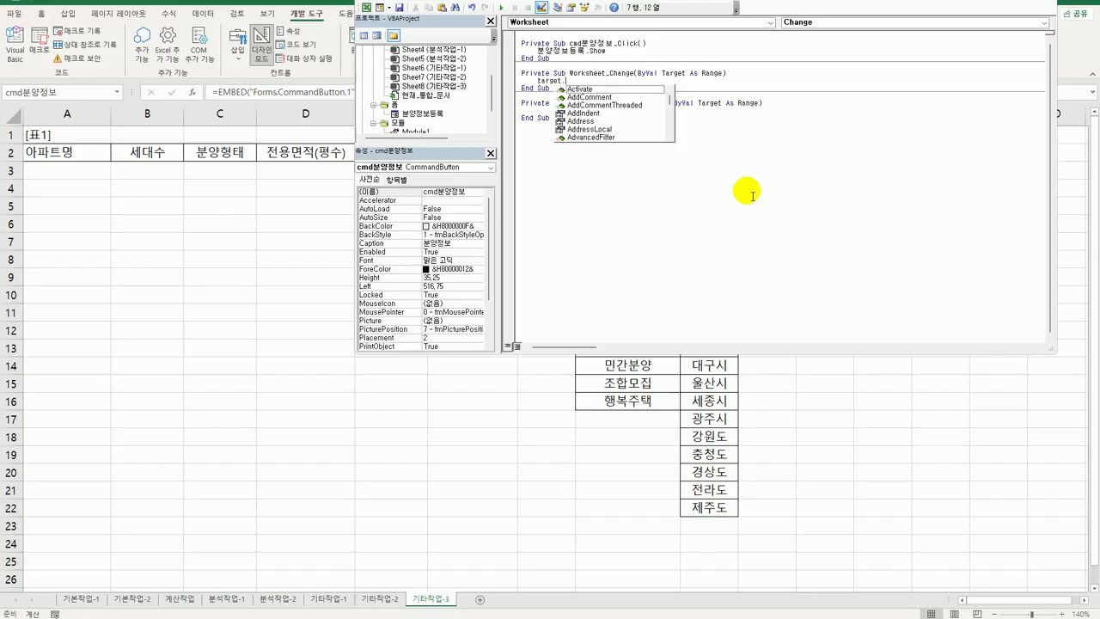
key(Down)
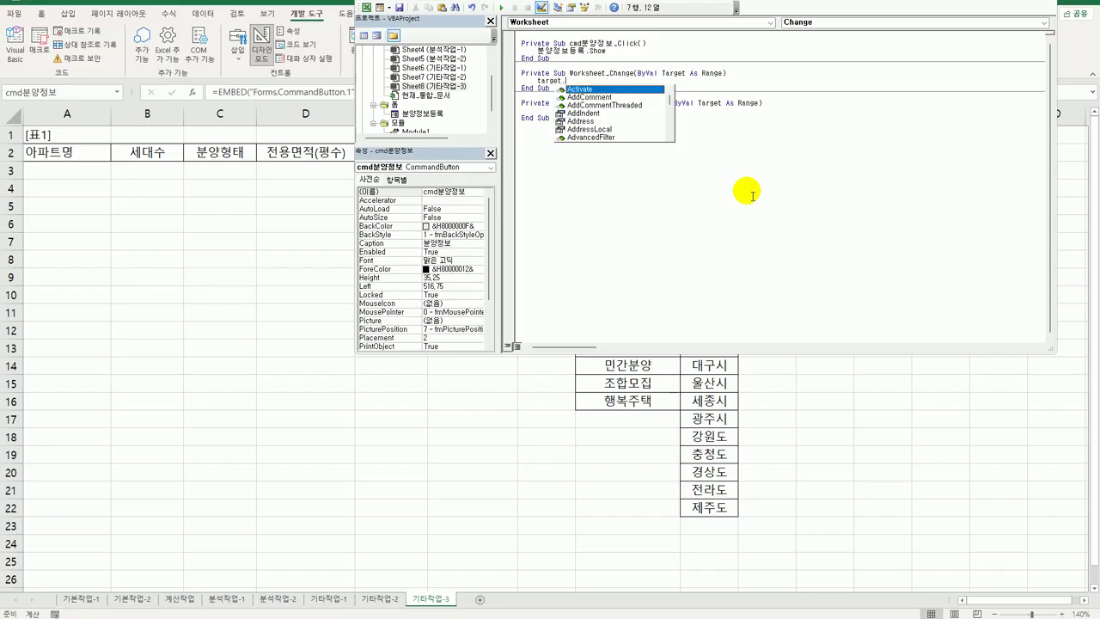
key(Tab)
key(Return)
Add the statement Target.Font.Name = "굴림체" below the activation line in the Worksheet_Change procedure.
text(tr)
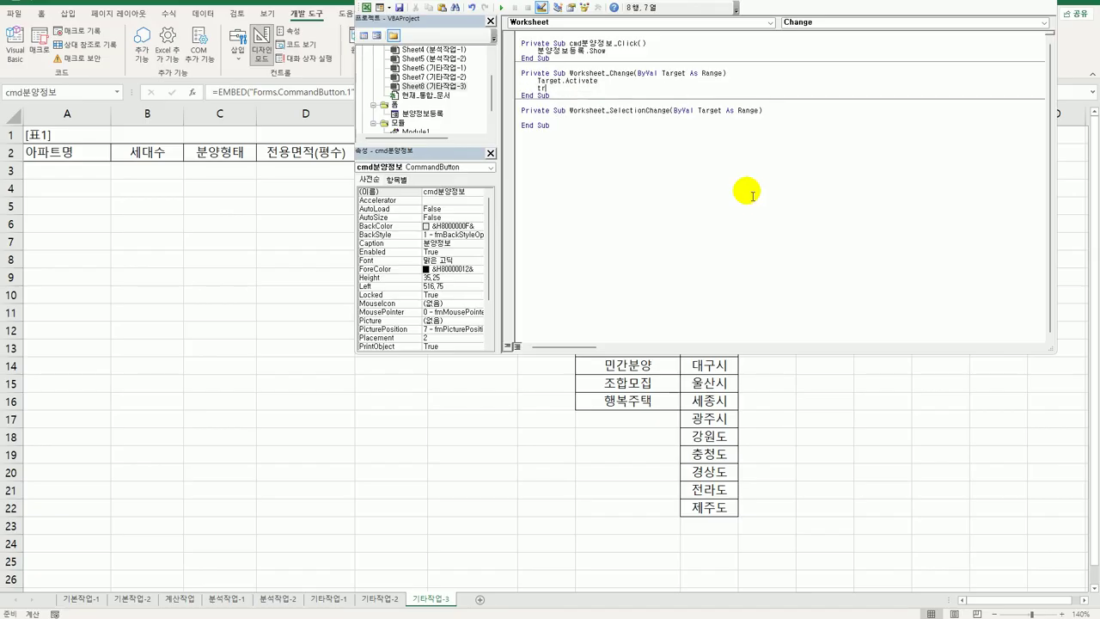
key(BackSpace)
text(arget.Font.n)
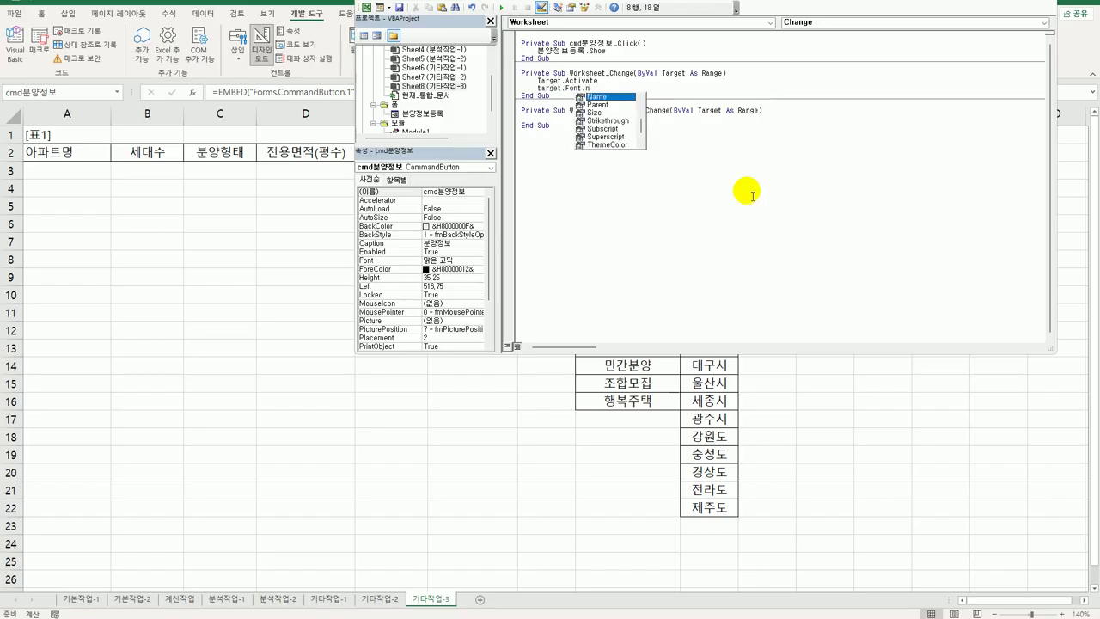
text(ame =)
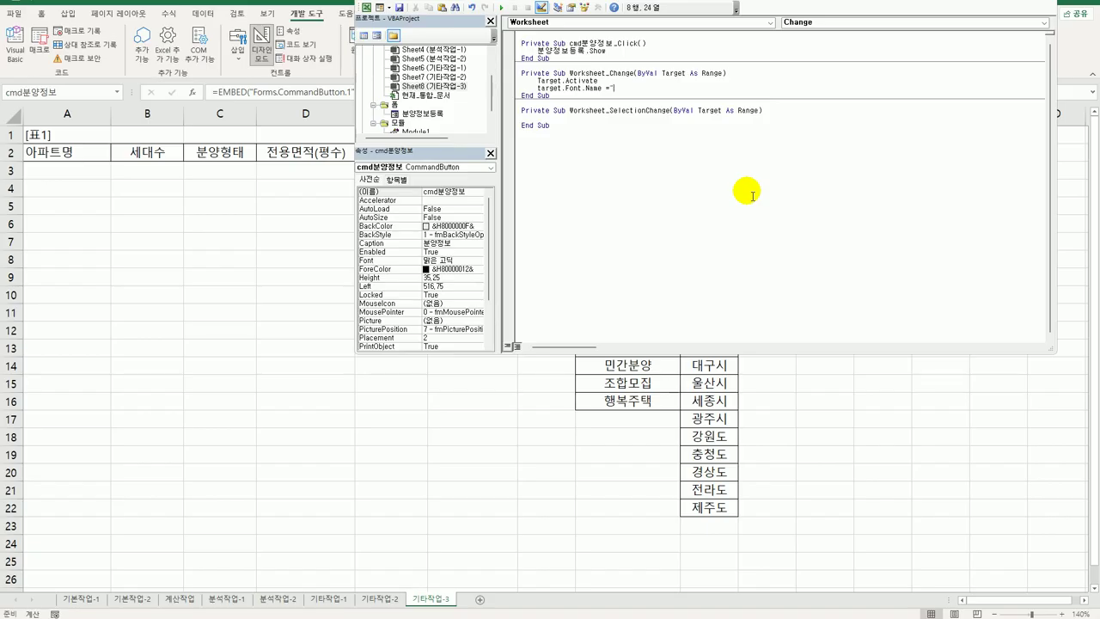
text("굴림체")
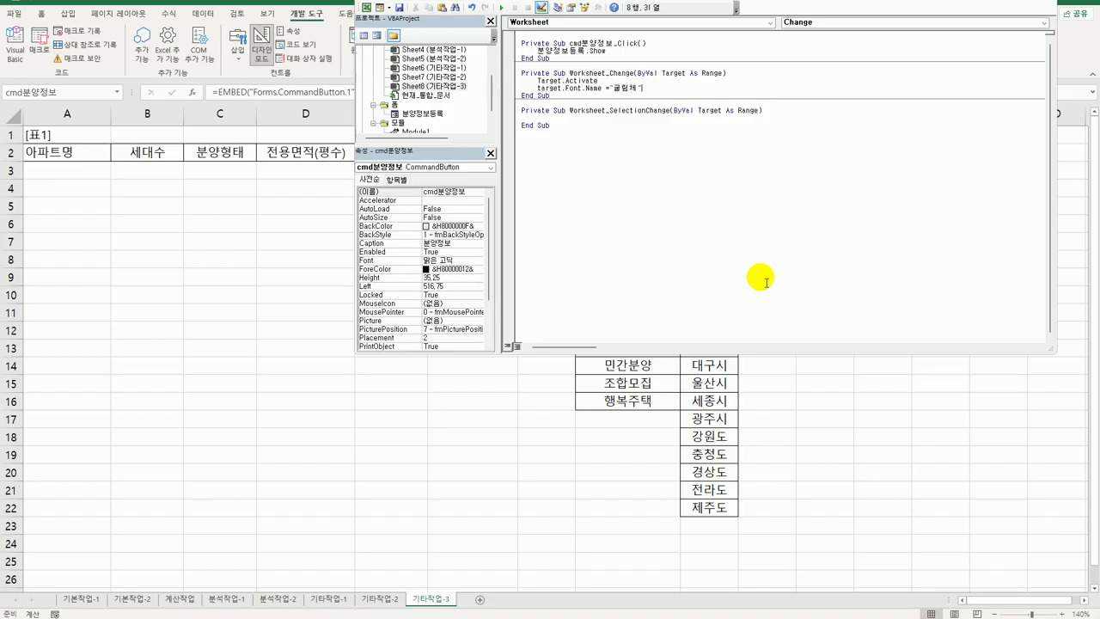
click(802, 293)
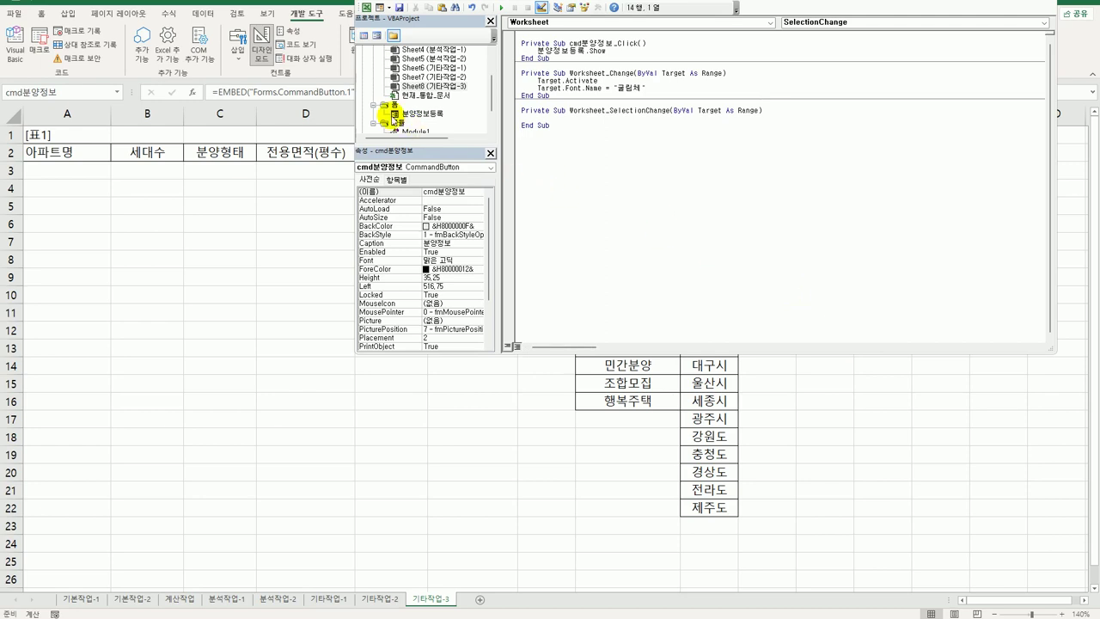
Open the 분양정보등록 form and create a Click event procedure for its 종료 button.
click(430, 115)
double_click(433, 120)
double_click(662, 236)
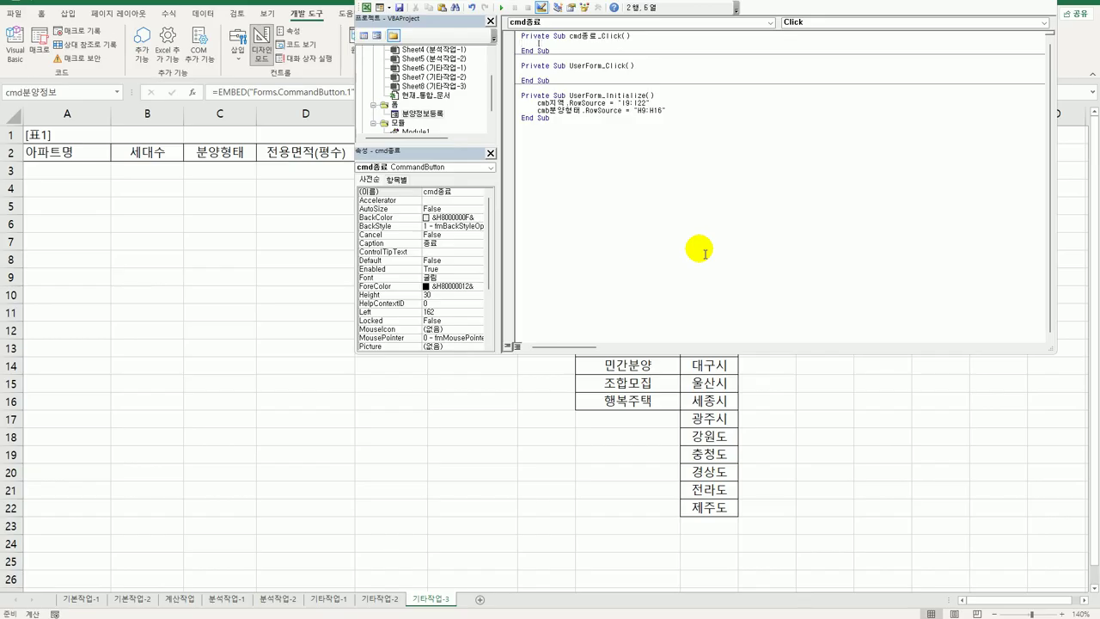
In the cmd종료_Click procedure, enter the statement [F1] = Format(Month(Date), "00월").
text([F1])
text(=)
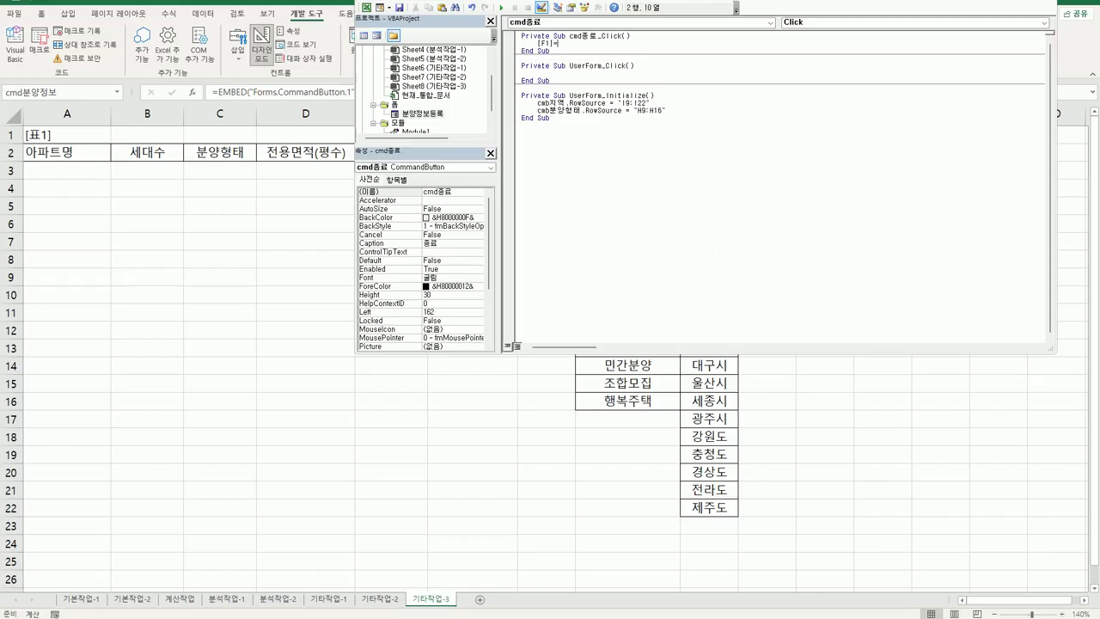
text( forma)
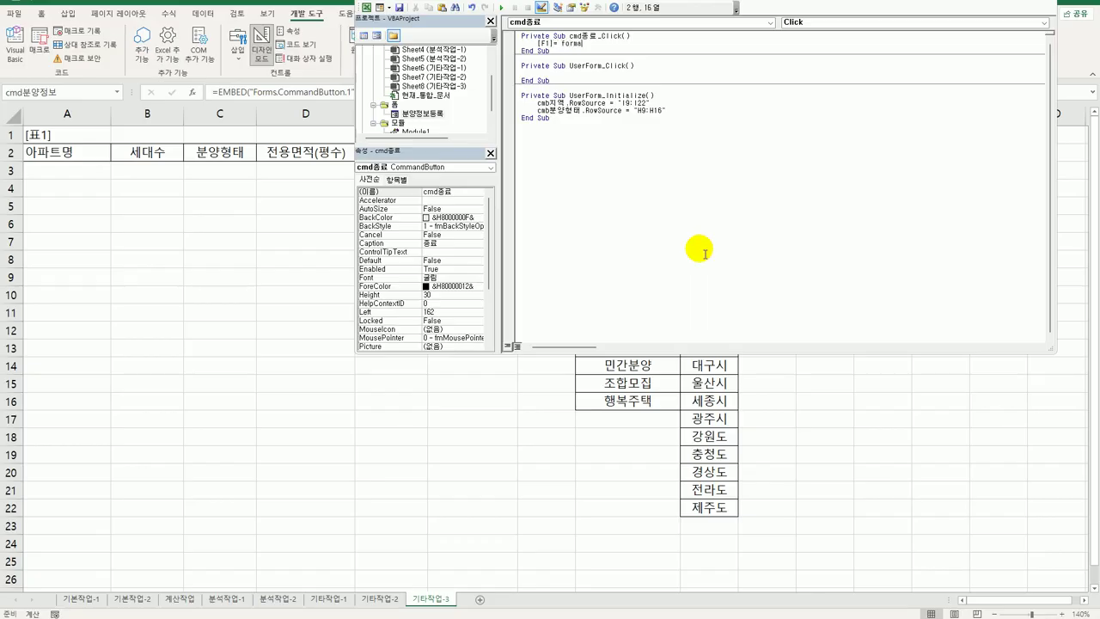
text(t(mont)
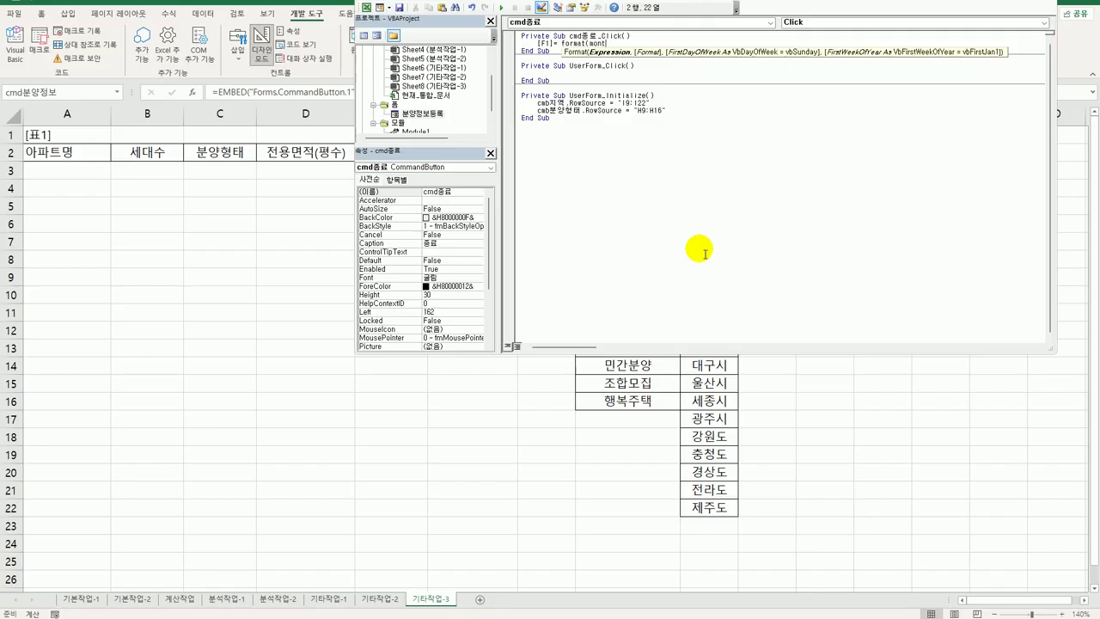
text(h(date),)
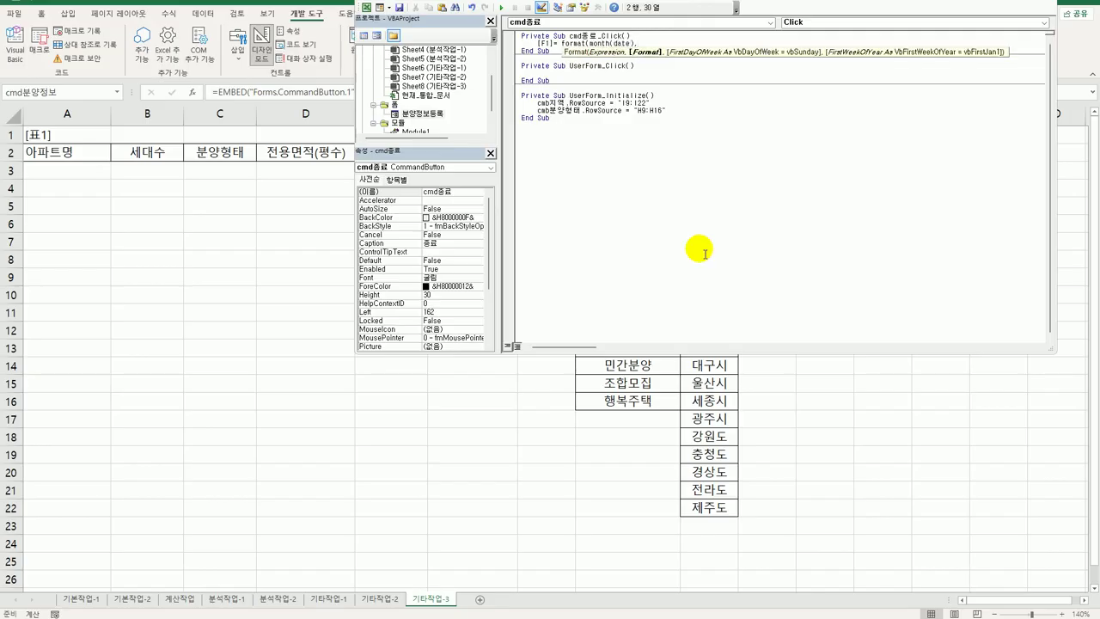
text("00월"))
key(Return)
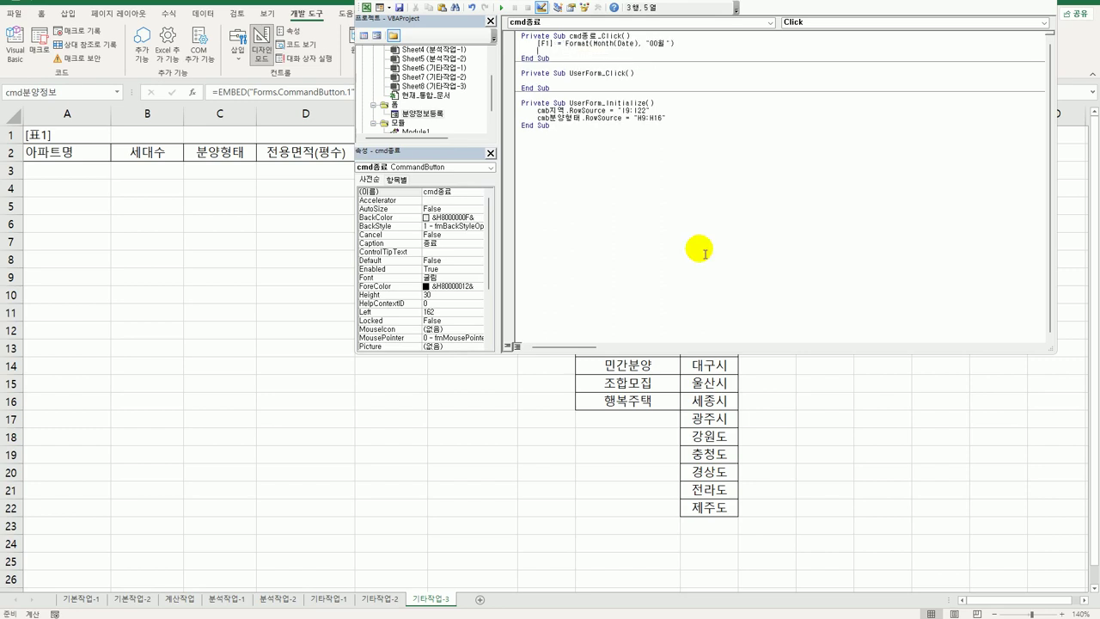
Below the month statement, add the lines [F1].Font.Bold = True and Unload Me.
text([F1].font.bold = true)
key(Return)
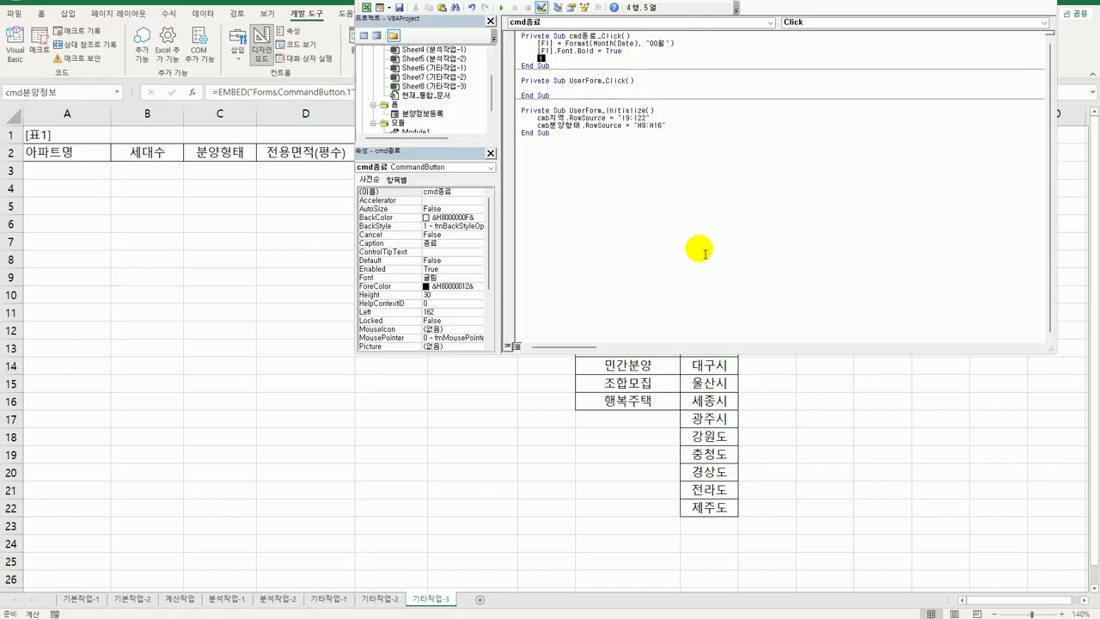
text(unload )
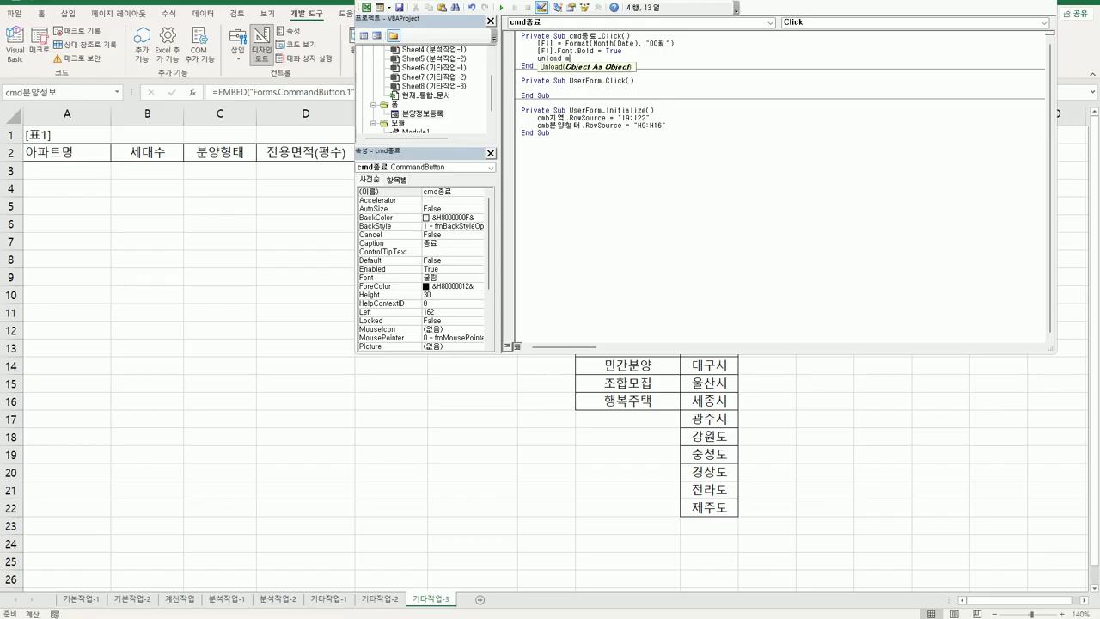
text(Me)
key(Down)
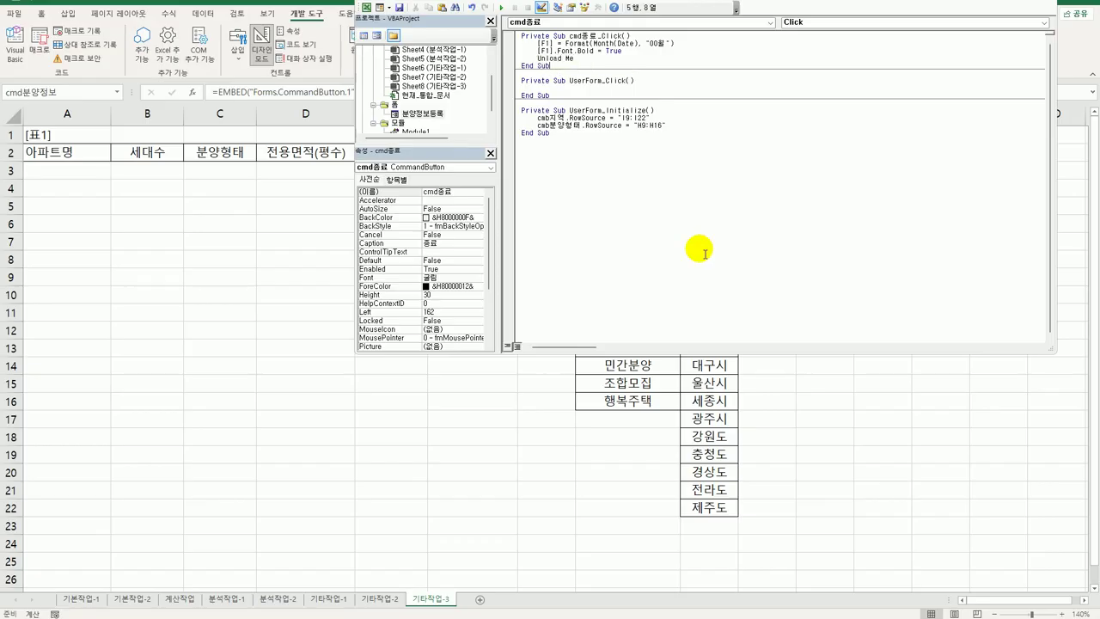
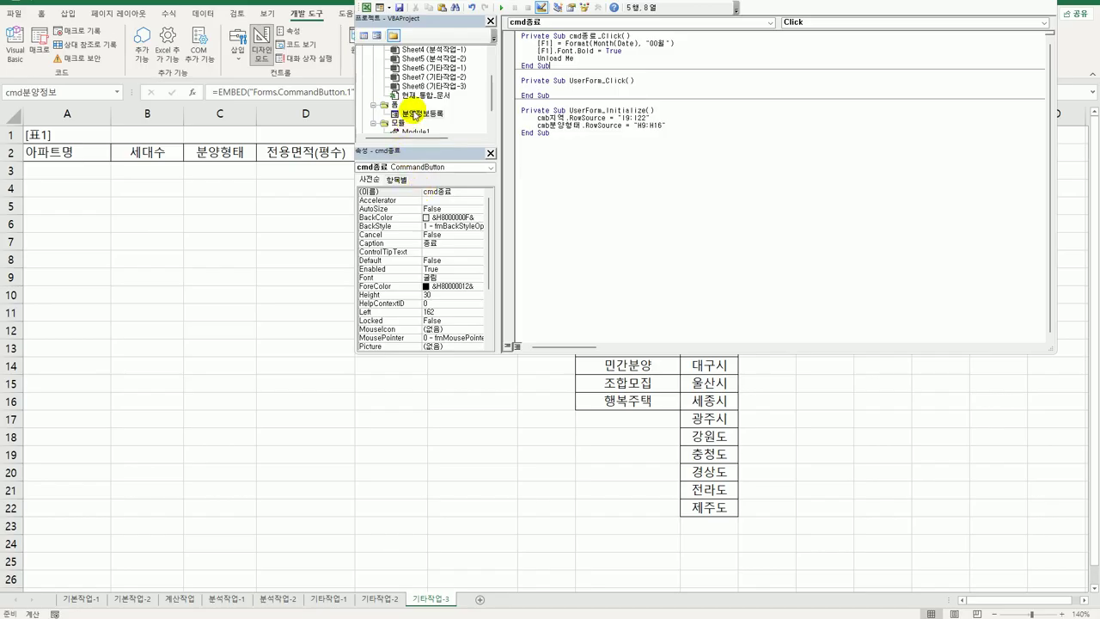
Open the 분양정보등록 form and examine its 등록 button, 분양형태 combo box and 전용면적 text box.
click(415, 114)
double_click(415, 113)
click(603, 235)
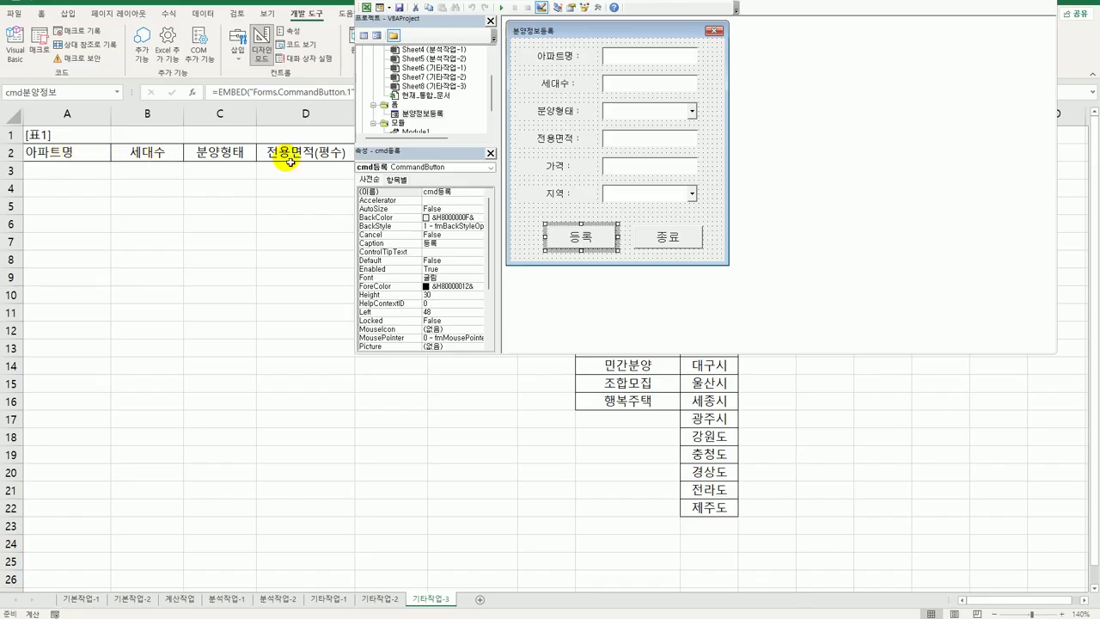
click(646, 123)
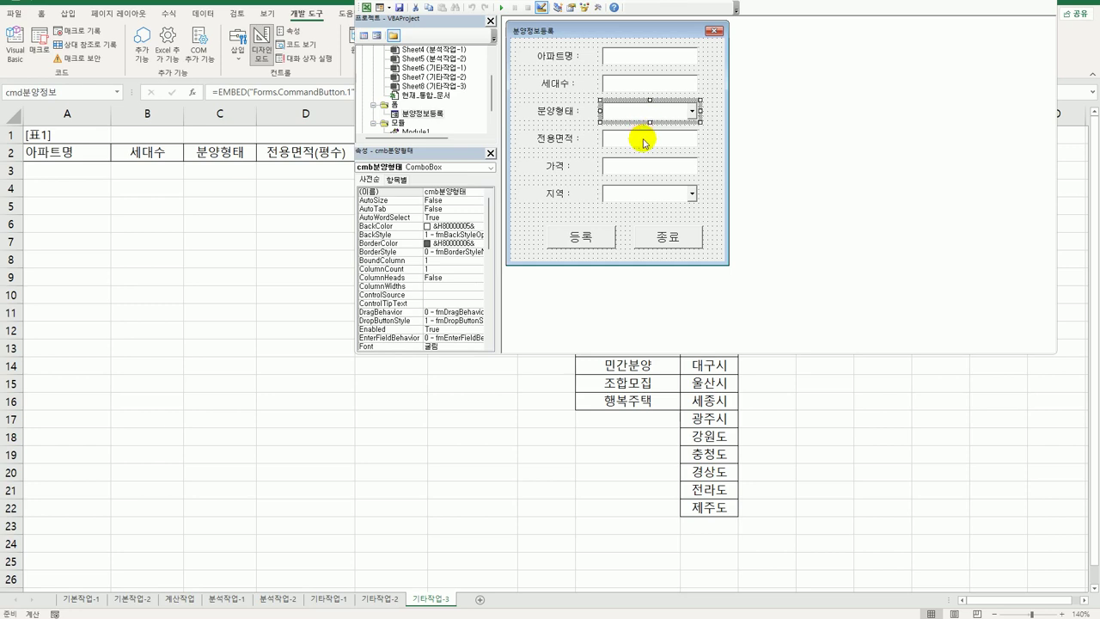
click(645, 141)
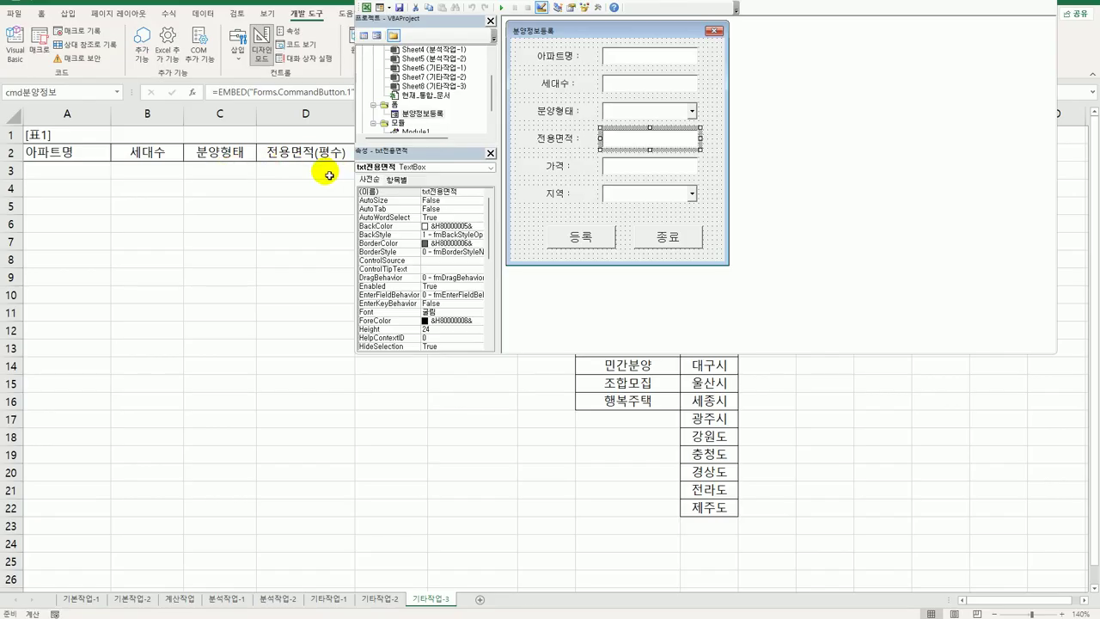
On sheet 기타작업-3, examine the extent of [표1] from its header rows across columns A to F.
click(159, 233)
click(155, 231)
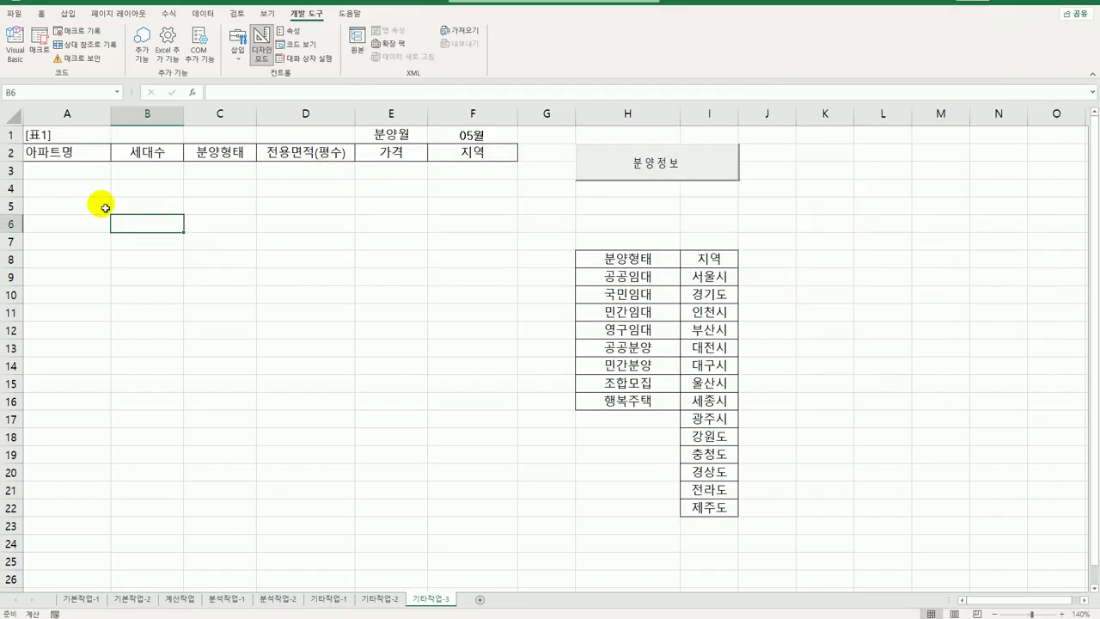
click(62, 158)
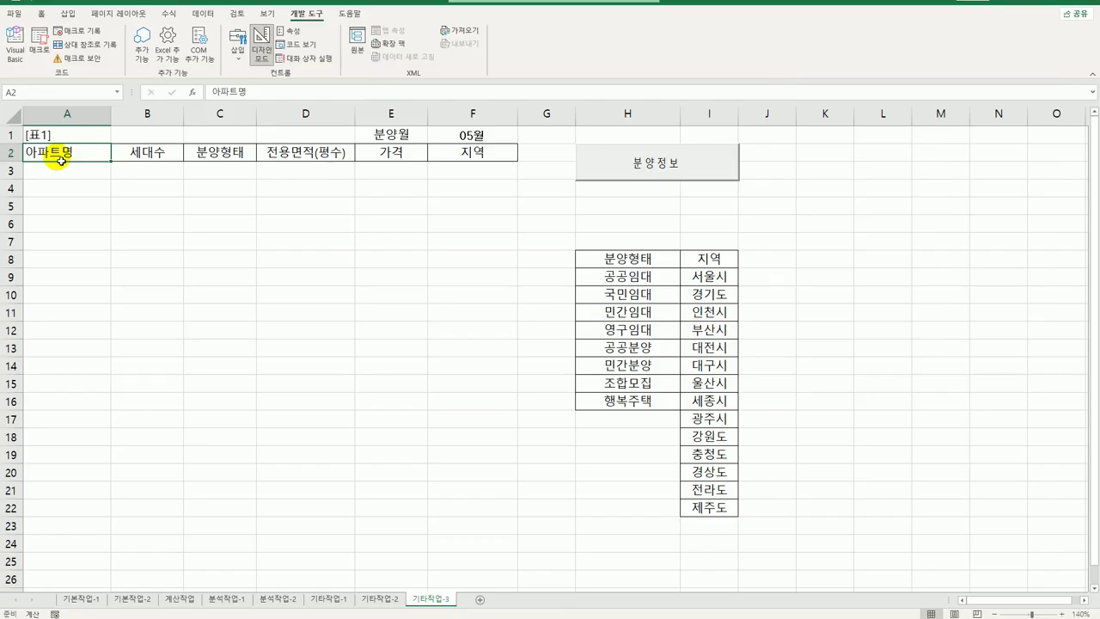
drag(61, 159, 448, 143)
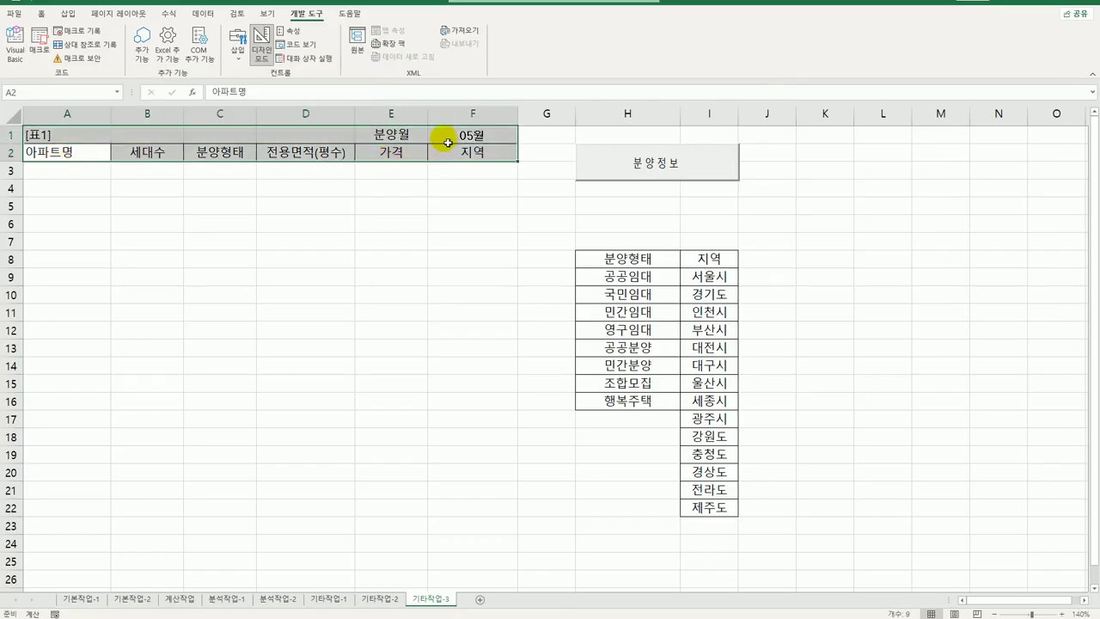
click(82, 176)
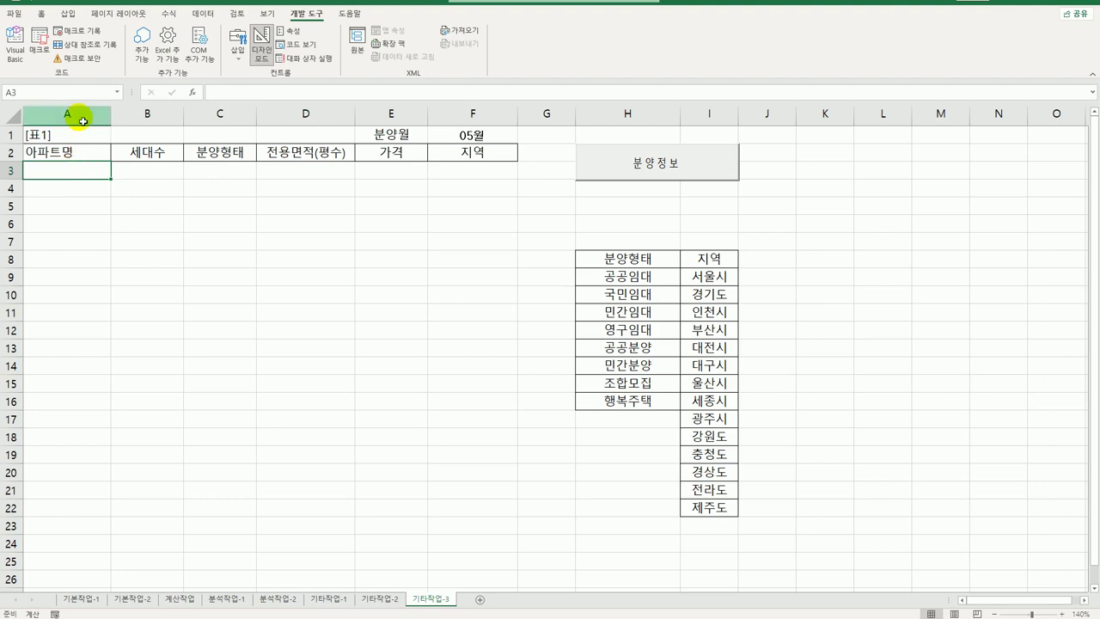
drag(82, 116, 484, 117)
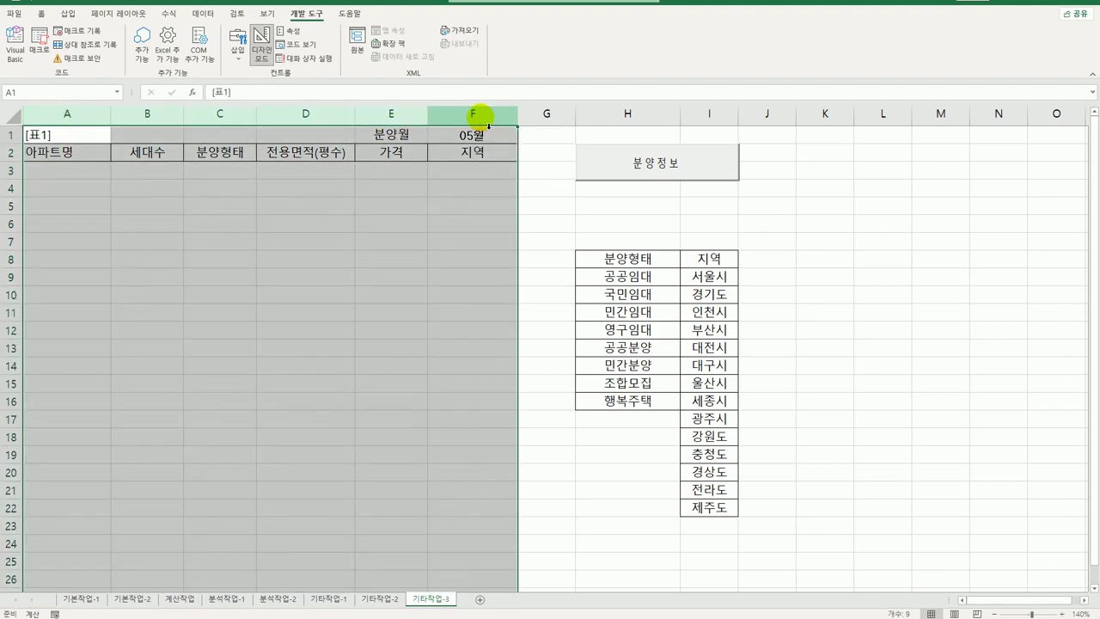
click(465, 225)
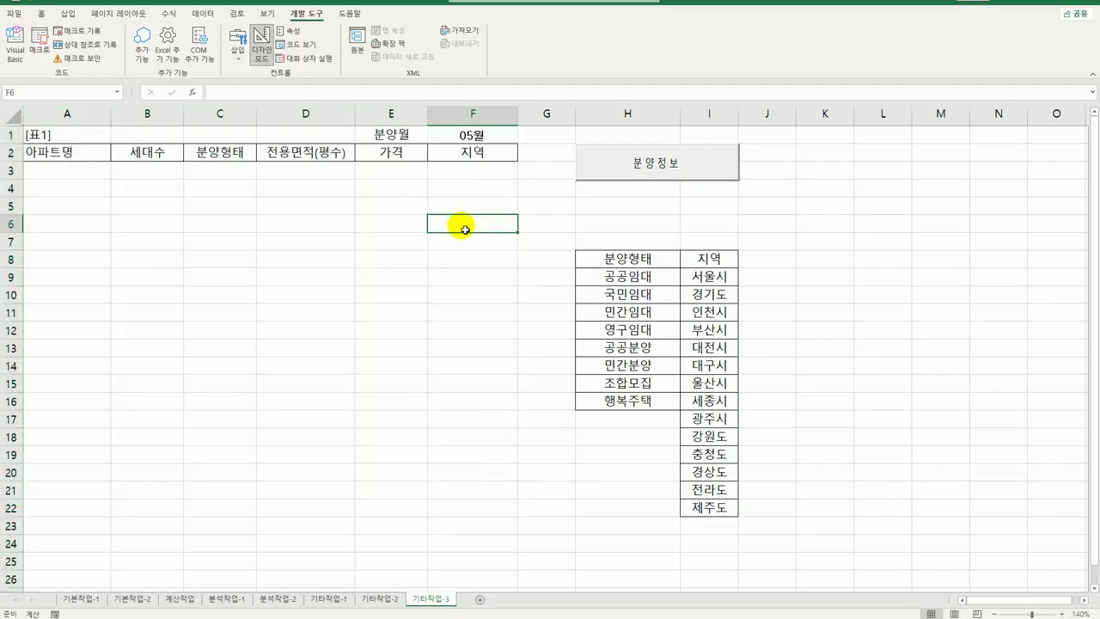
Create the Click event procedure of the form's 등록 button and enter i = Range("A2").CurrentRegion.Rows.Count + 1.
click(23, 63)
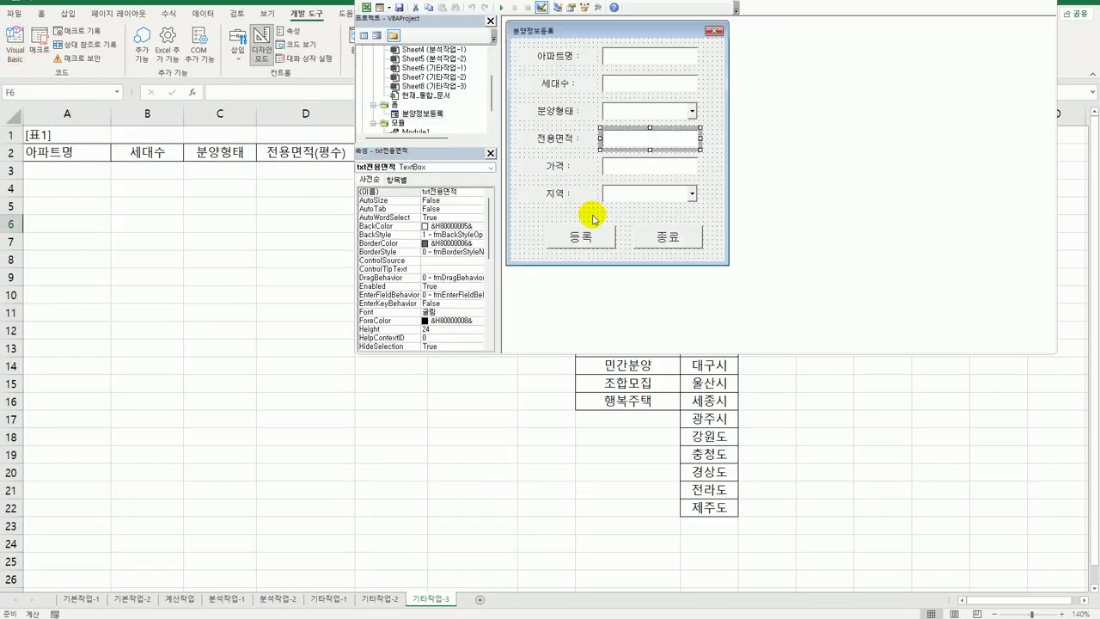
double_click(593, 237)
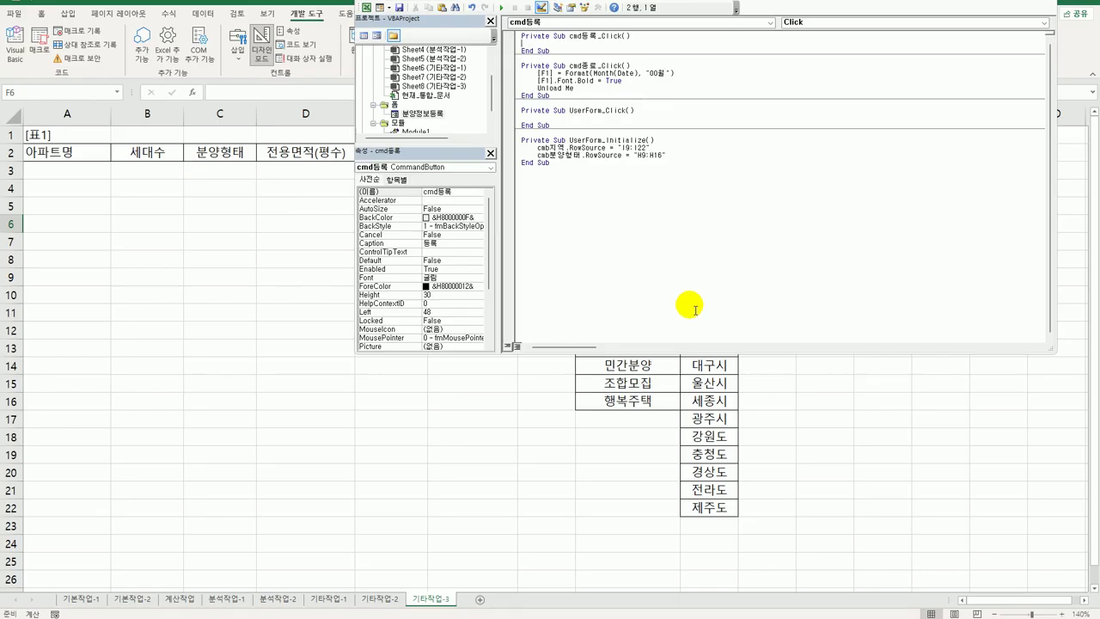
key(Return)
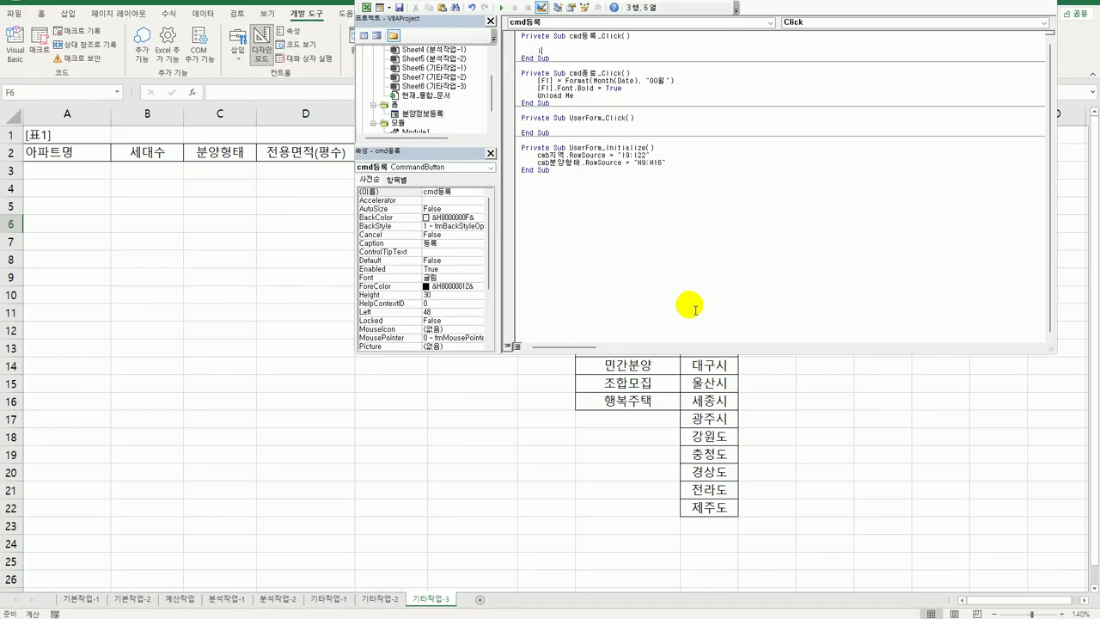
text(i = range("A)
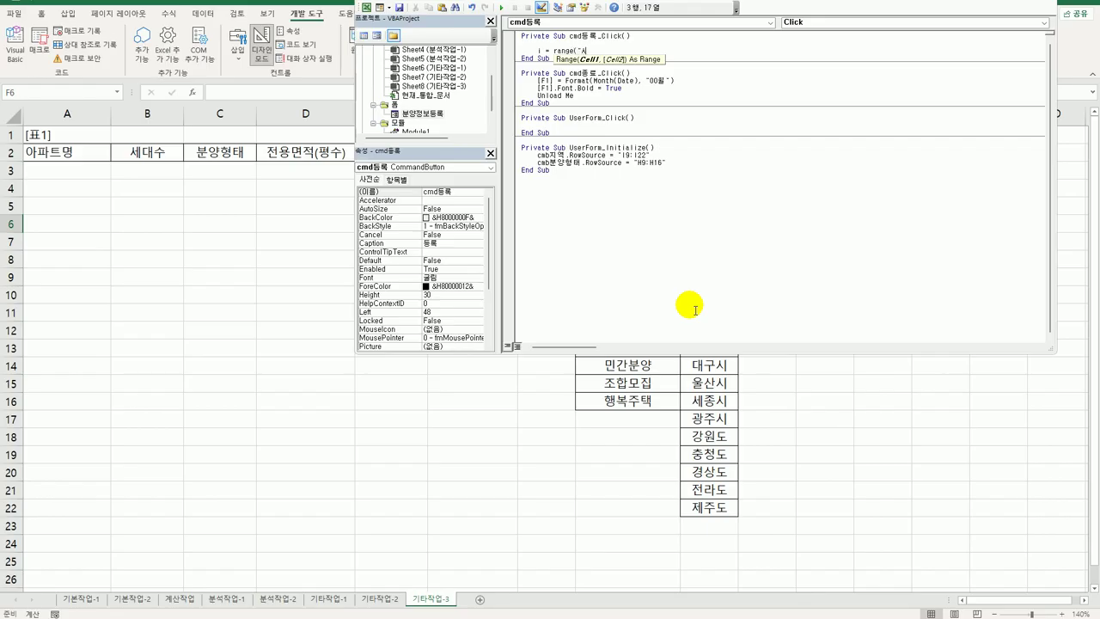
text(2").cu)
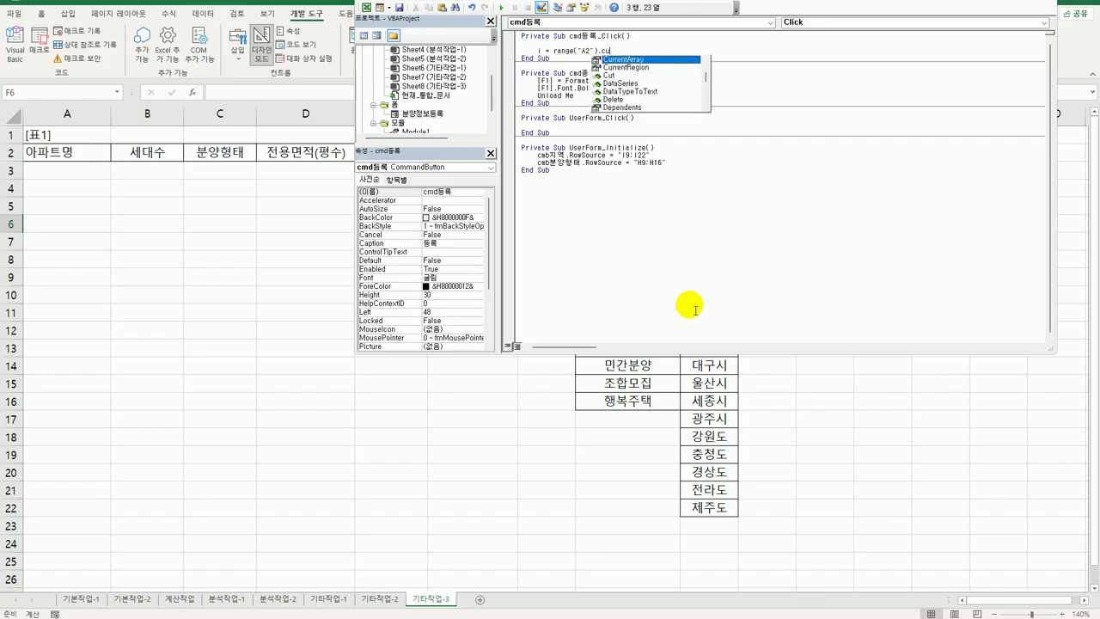
text(rrentRegion.Rows.co)
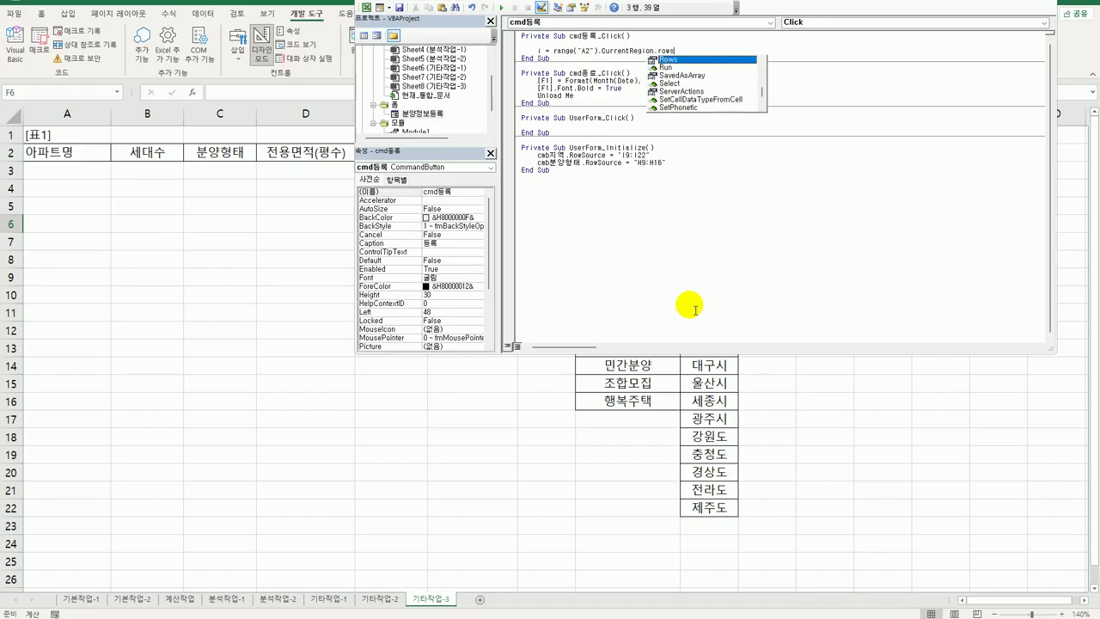
text(unt )
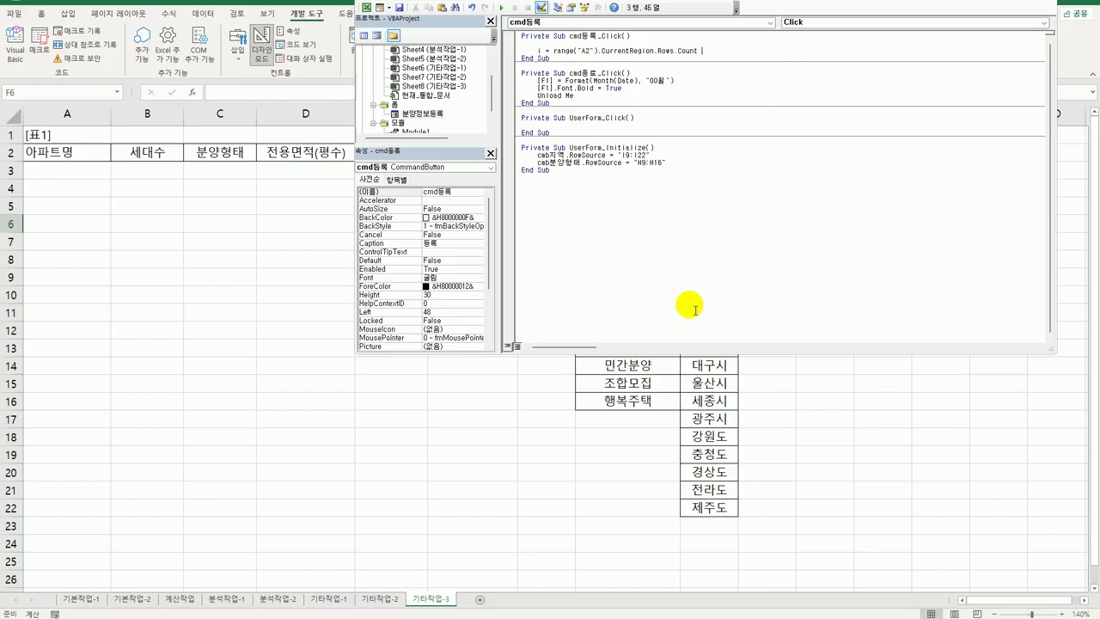
text(+ 1)
key(Return)
key(Return)
Below the row count line, add the statement Cells(i, 1) = txt아파트명.
text(c)
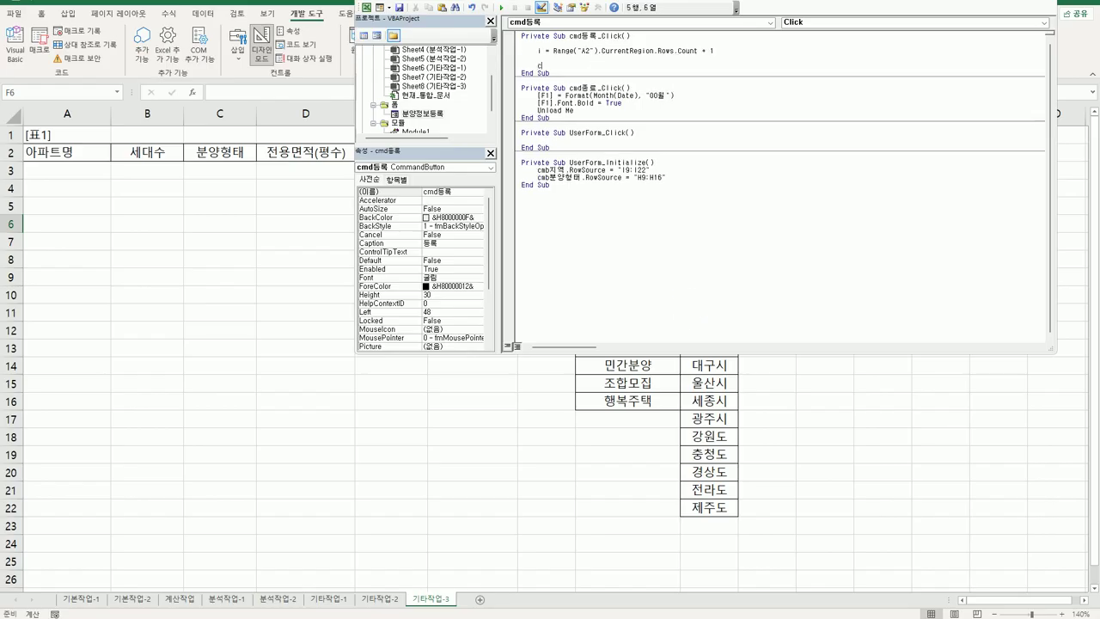
text(ells()
text(i,1) =)
text( txtㅇ)
text(파트명)
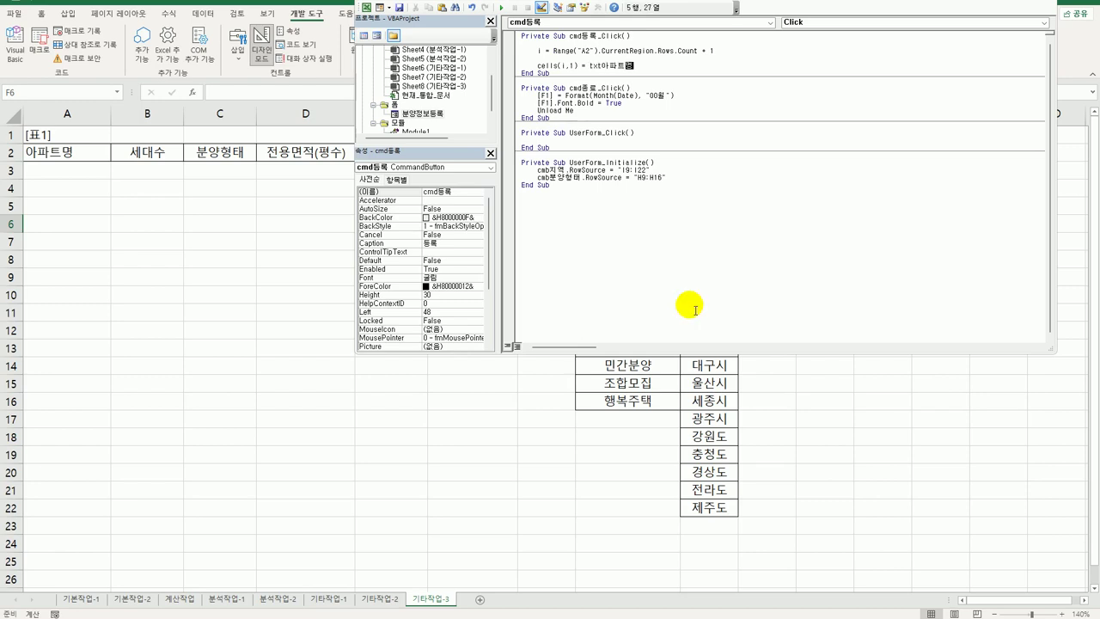
key(Return)
Copy the Cells(i, 1) = txt아파트명 line and paste it five times below the original.
key(Up)
key(shift+End)
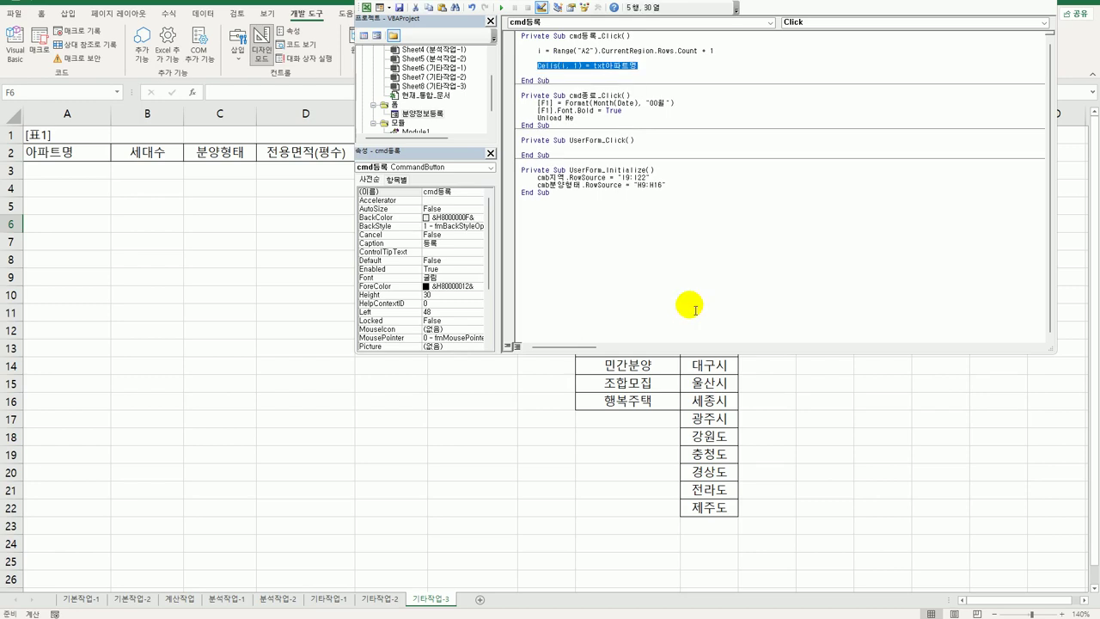
key(ctrl+c)
key(End)
key(Return)
key(ctrl+v)
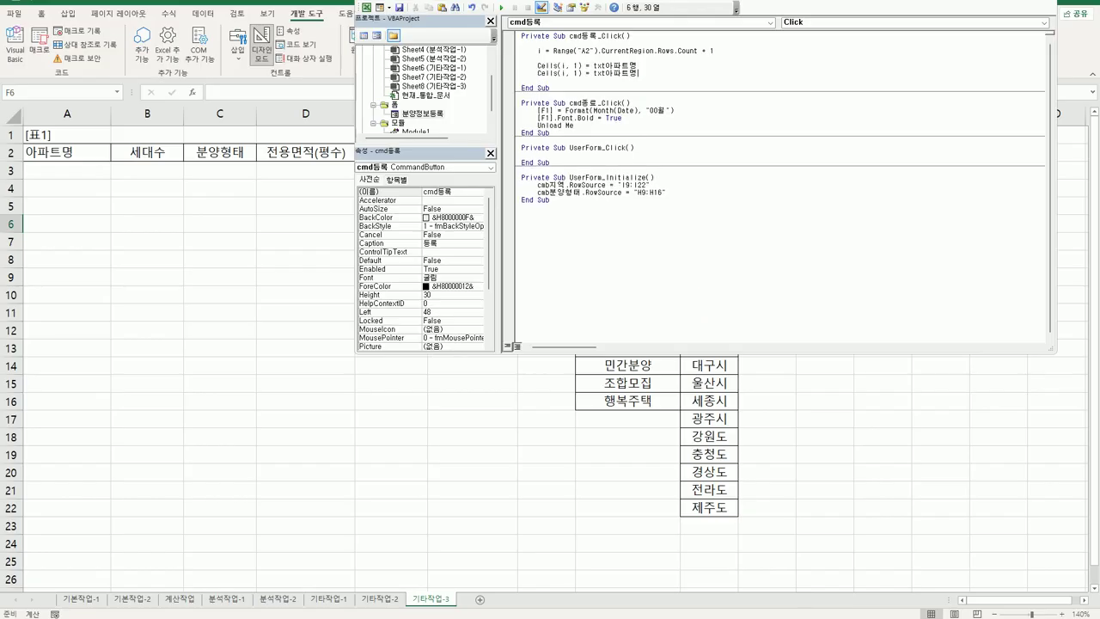
key(Return)
key(ctrl+v)
key(Return)
key(ctrl+v)
key(Return)
key(ctrl+v)
key(Return)
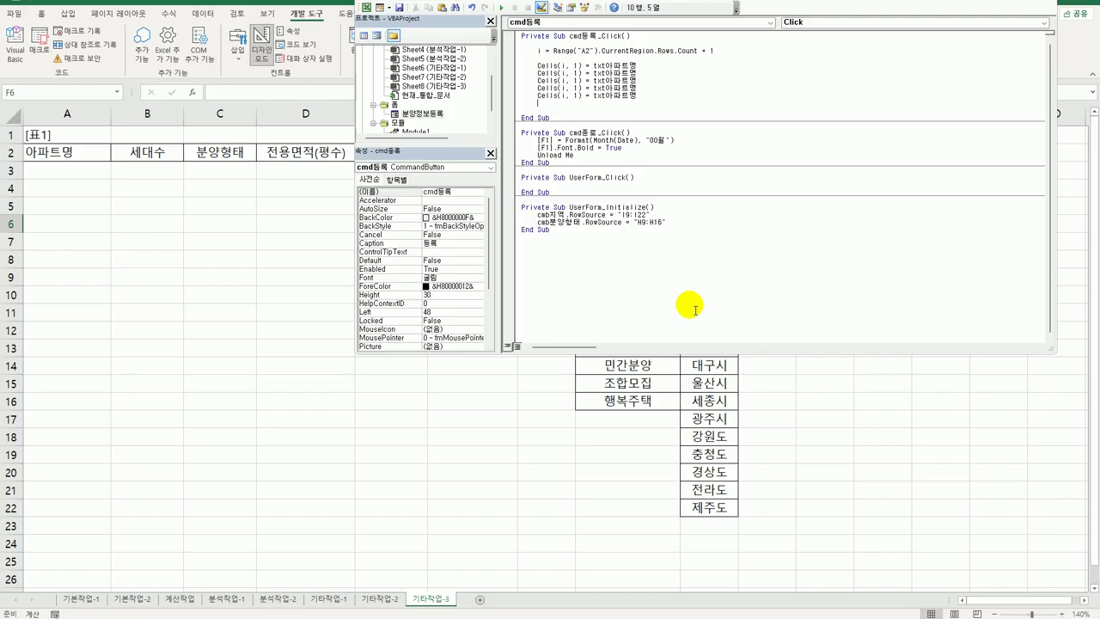
key(ctrl+v)
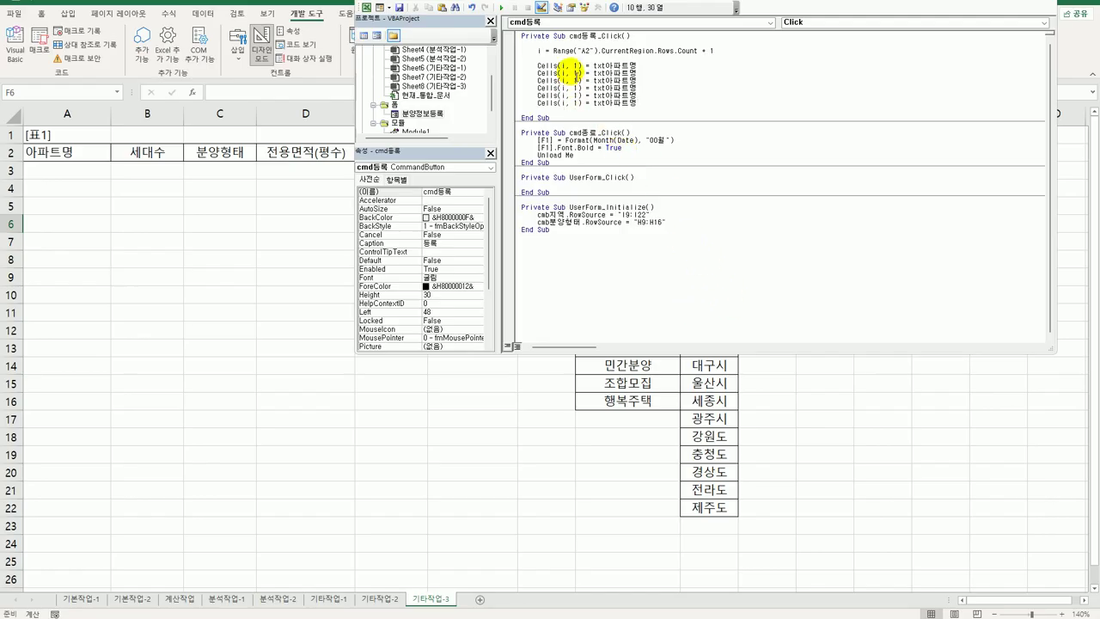
Change the column numbers in the five copied Cells lines to 2, 3, 4, 5 and 6.
click(576, 74)
double_click(575, 74)
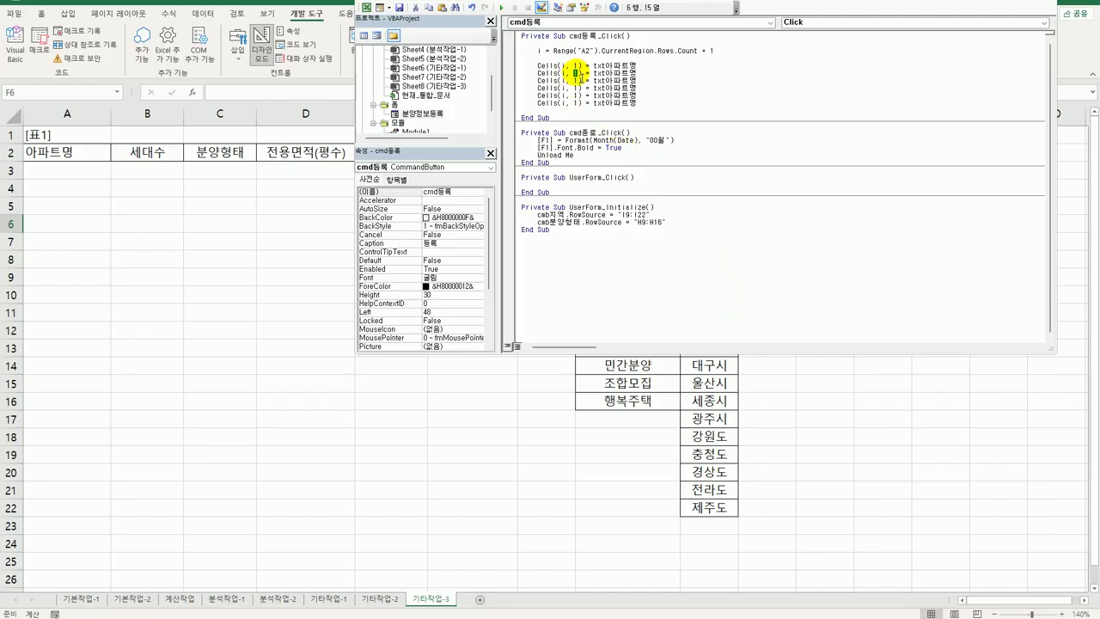
text(2)
double_click(575, 81)
text(3)
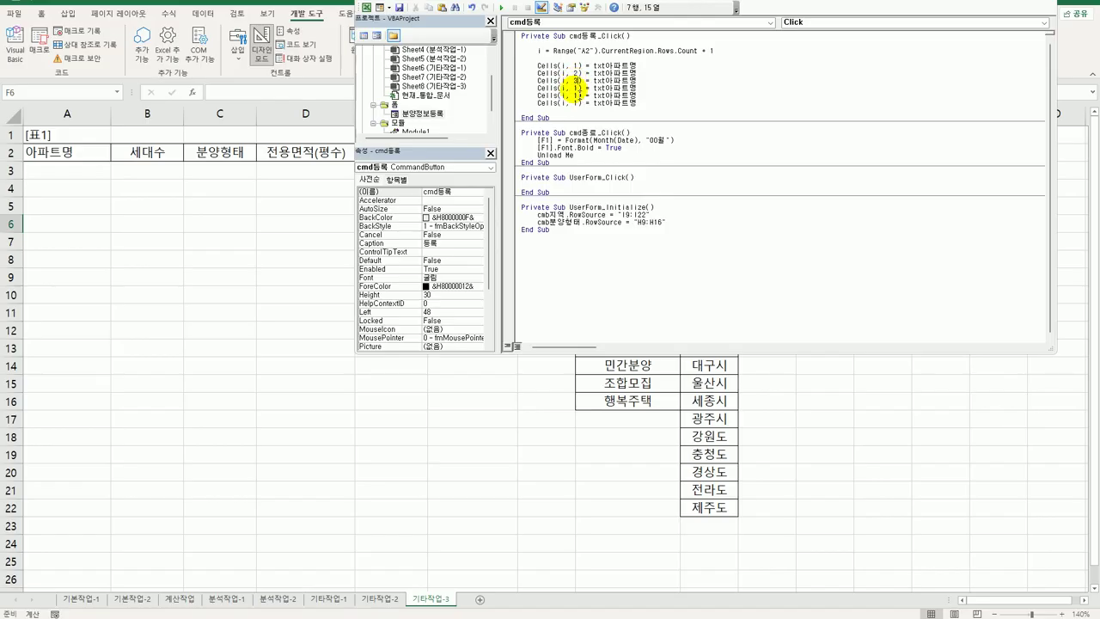
double_click(575, 88)
text(4)
double_click(575, 95)
text(5)
double_click(575, 102)
text(6)
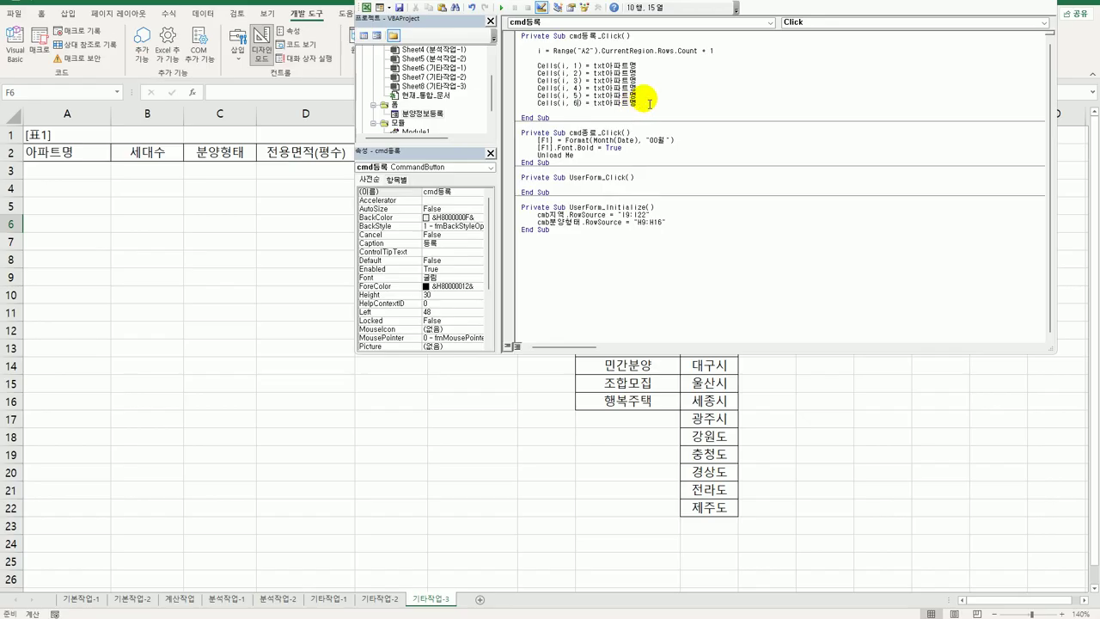
Check the name of the form's 세대수 text box and change the Cells(i, 2) assignment to txt세대수.Value.
double_click(427, 117)
click(625, 84)
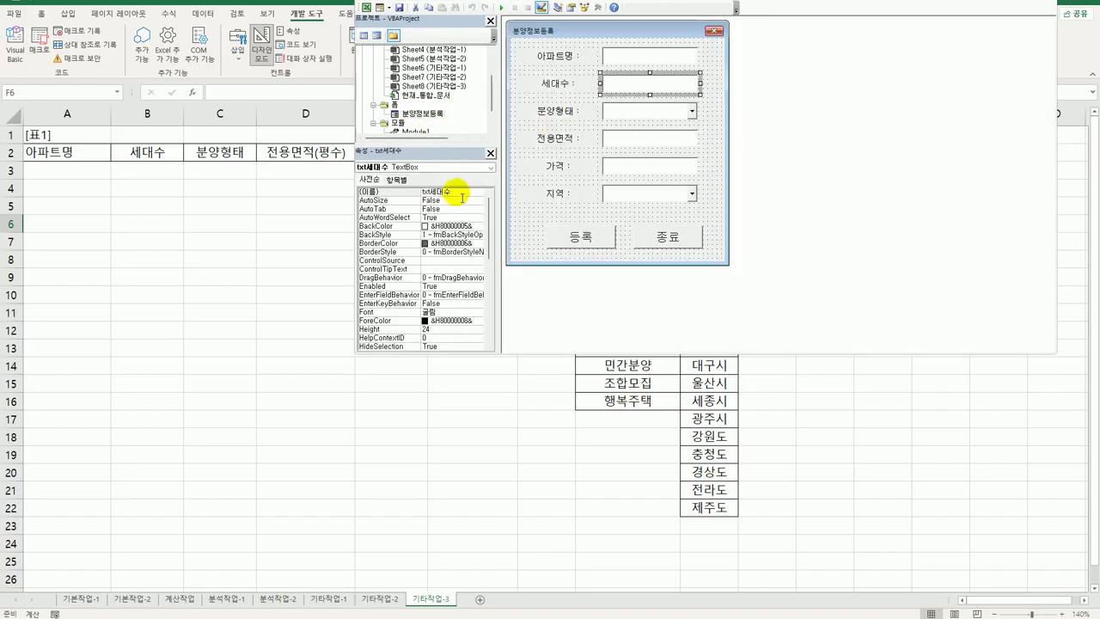
click(426, 191)
click(599, 242)
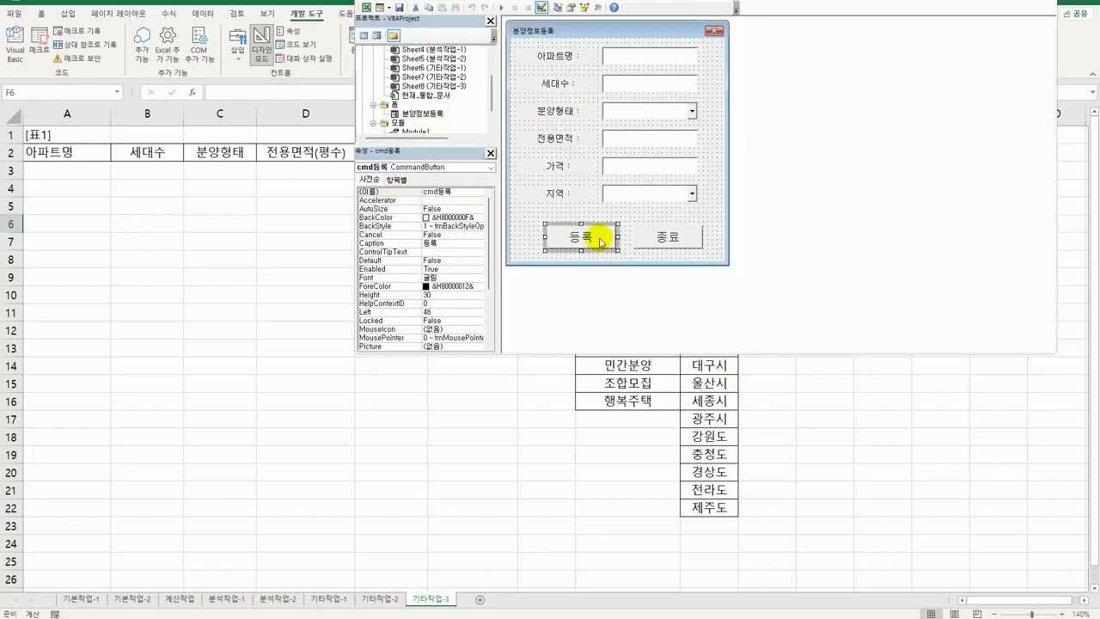
double_click(599, 242)
click(599, 74)
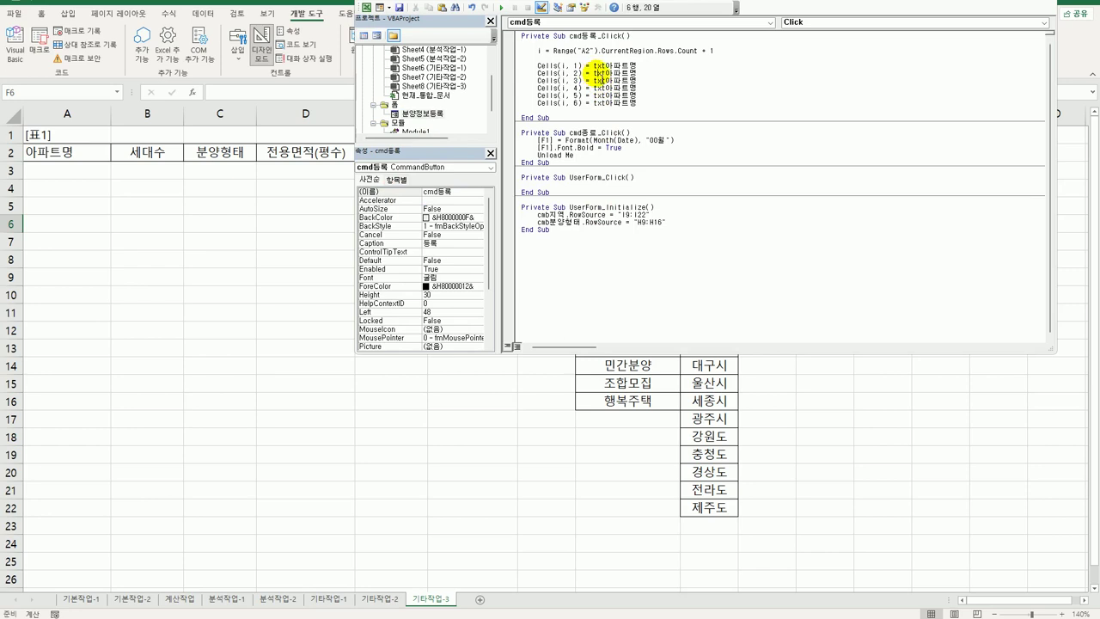
drag(592, 74, 636, 74)
text(txt세대수)
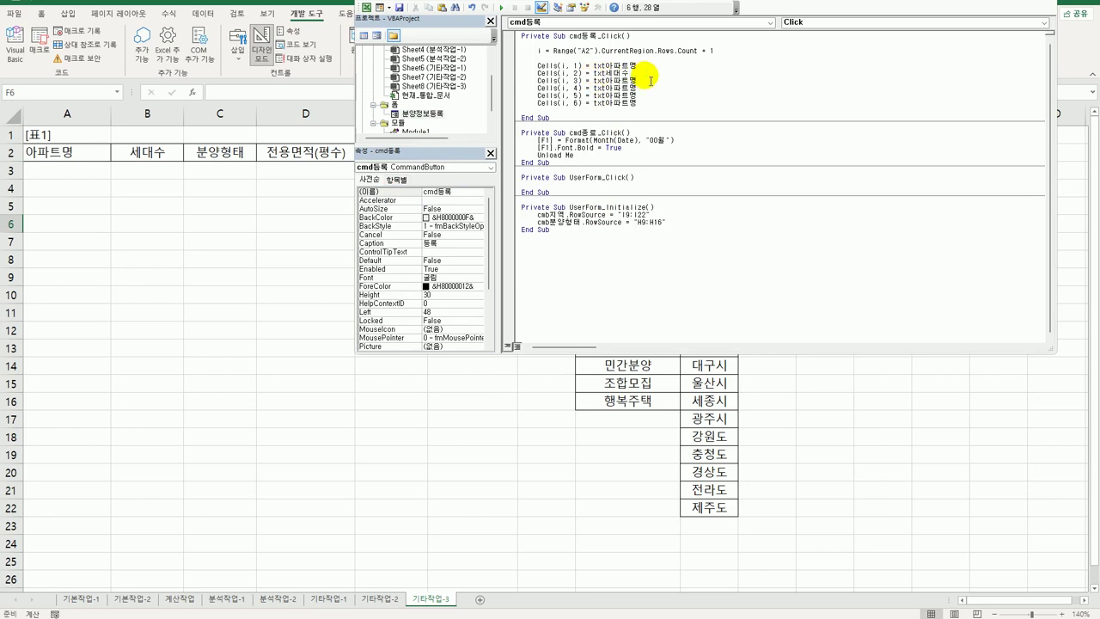
text(.v)
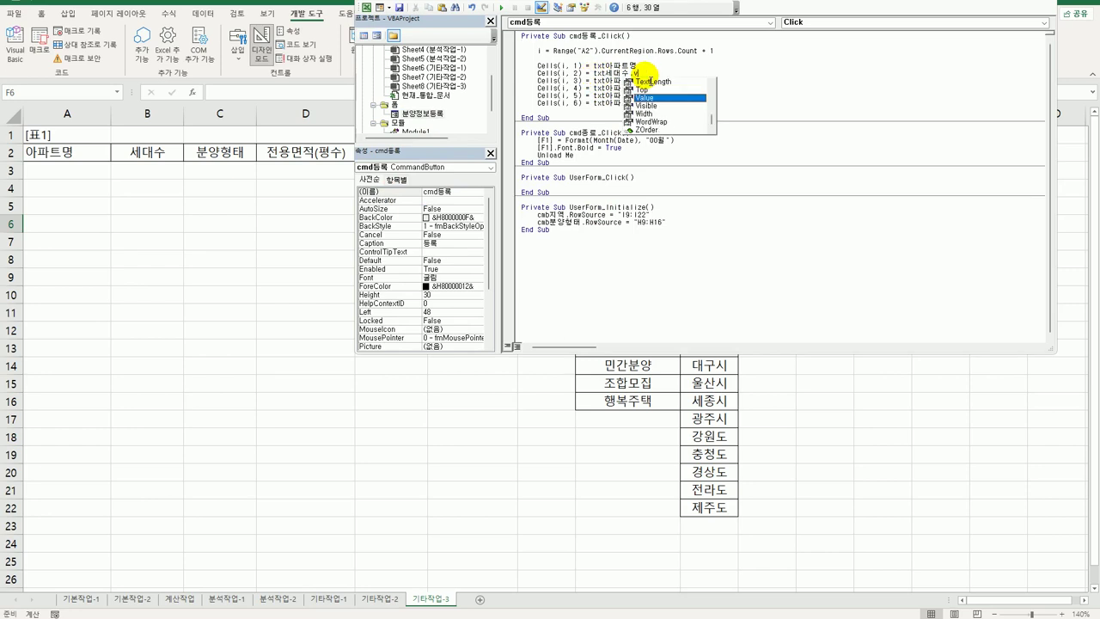
key(Tab)
Append the .Value property to txt아파트명 in the Cells(i, 1) line.
key(Up)
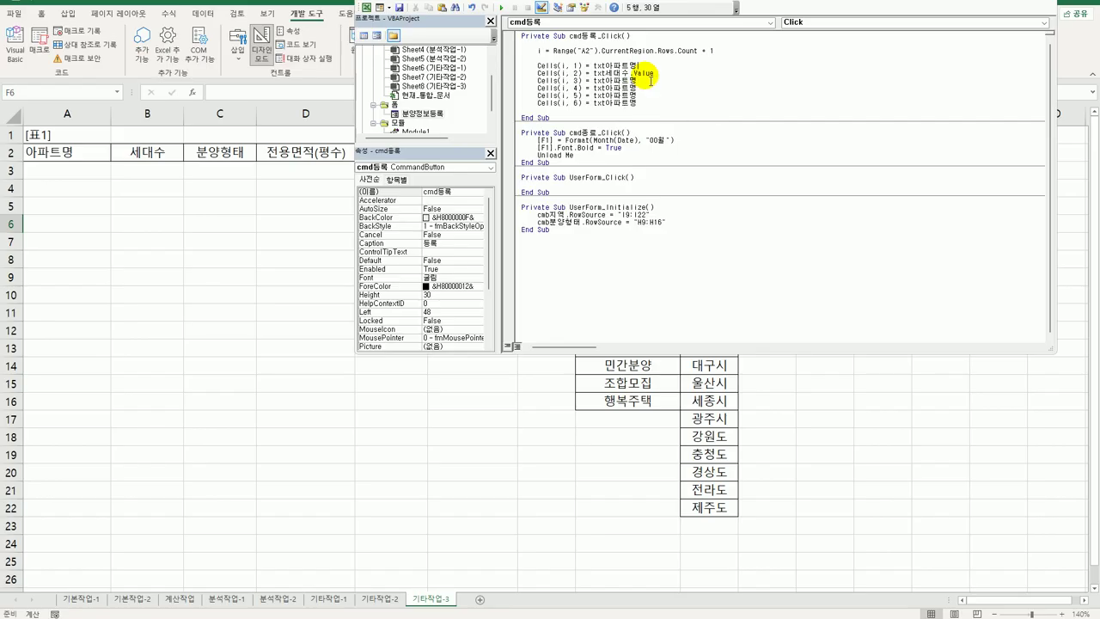
text(.val)
key(Tab)
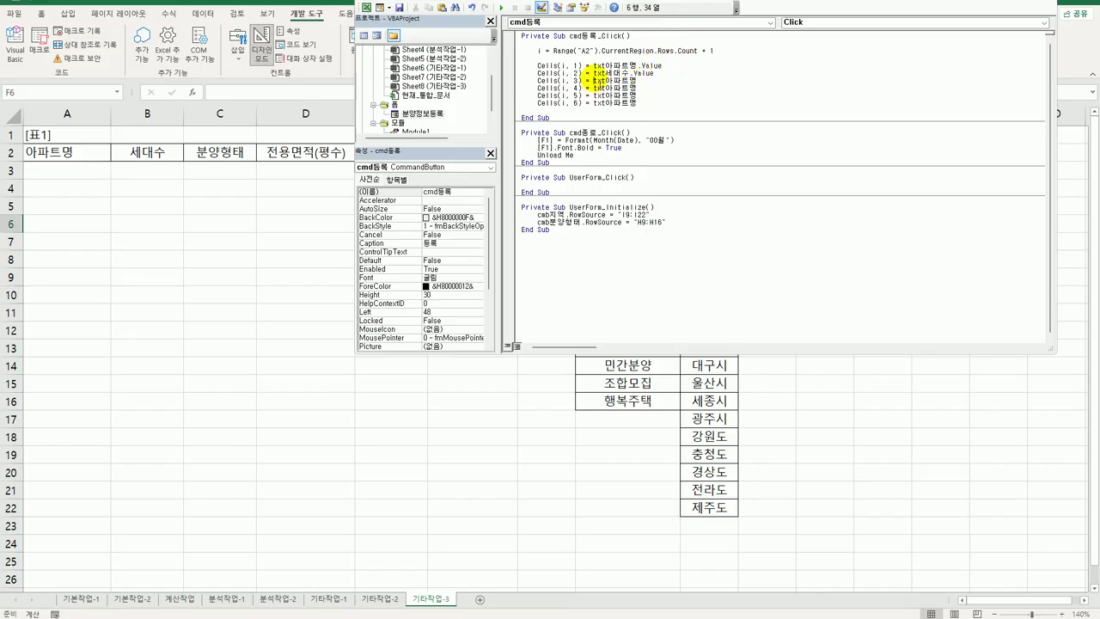
Change the Cells(i, 3) assignment to cmb분양형태.Value.
drag(592, 79, 645, 79)
text(cm)
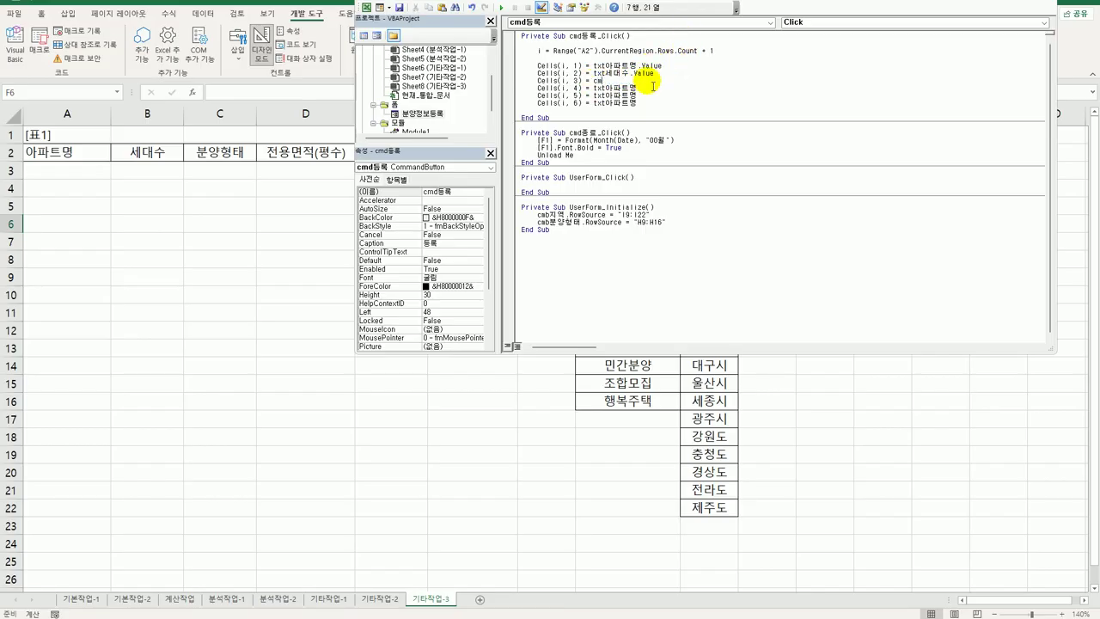
text(b분양형태.v)
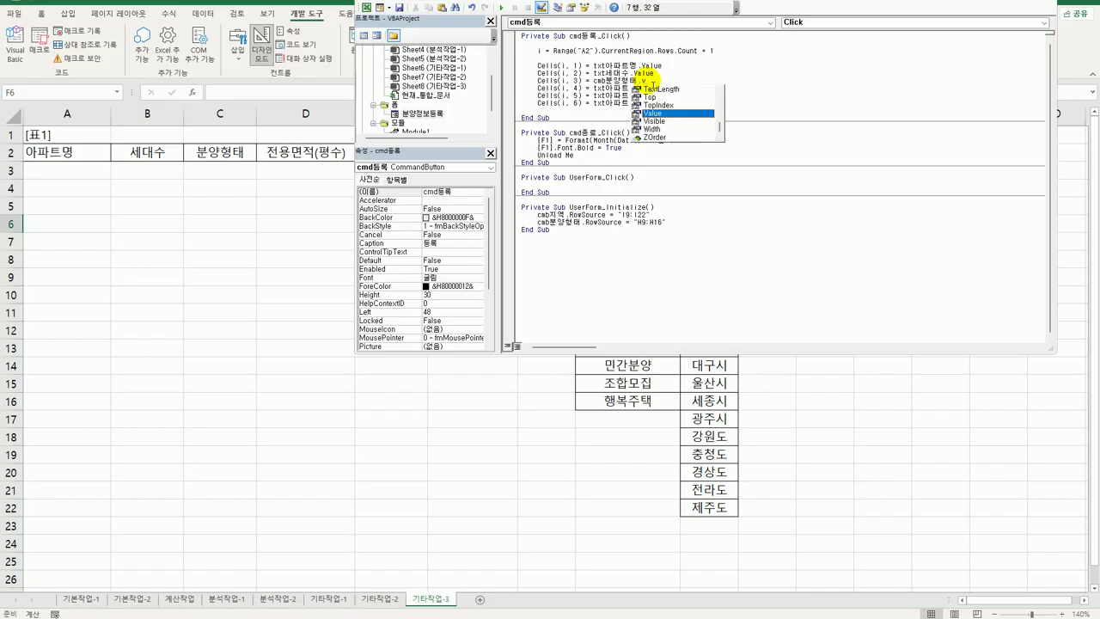
key(Tab)
Below the Cells lines of the 등록 procedure, add the statement cmb분양형태.Locked = True.
key(Down)
key(Down)
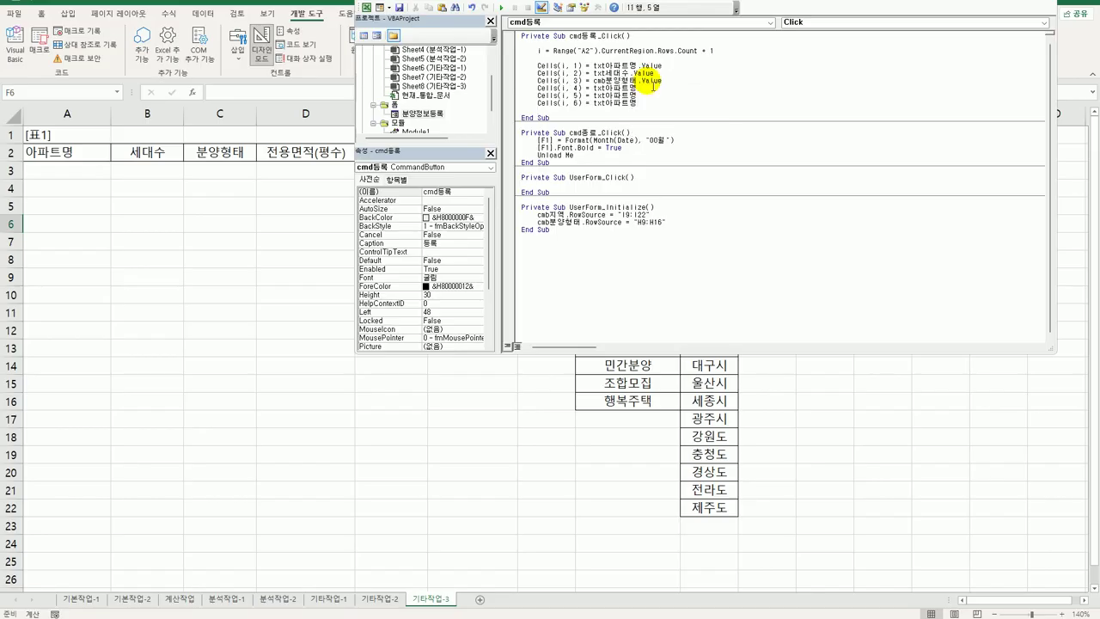
key(Return)
text(cm)
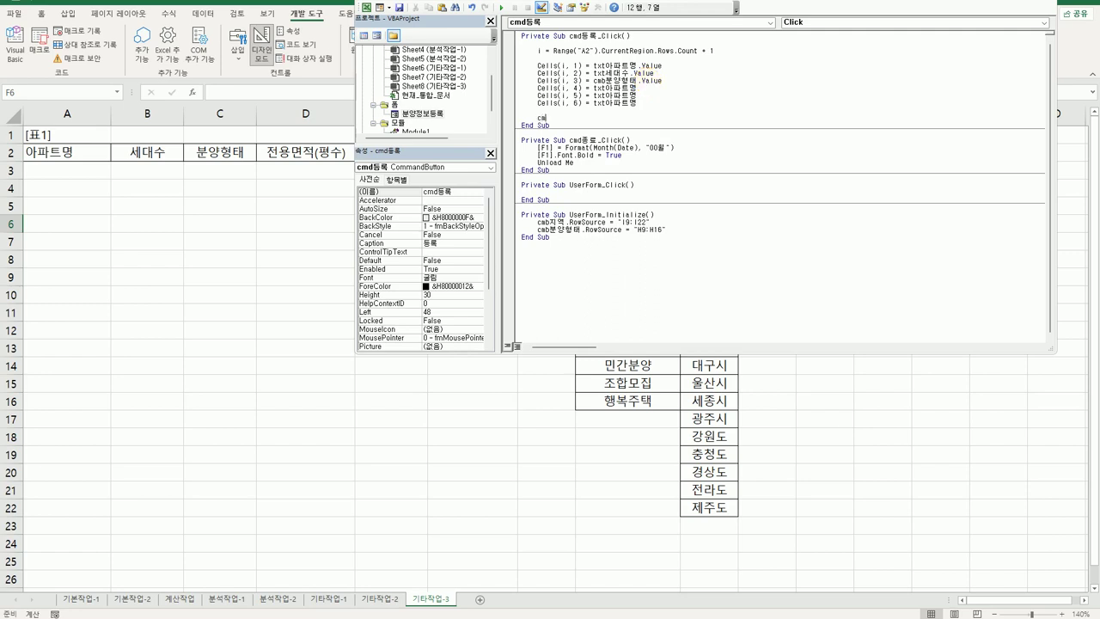
text(b분양형태)
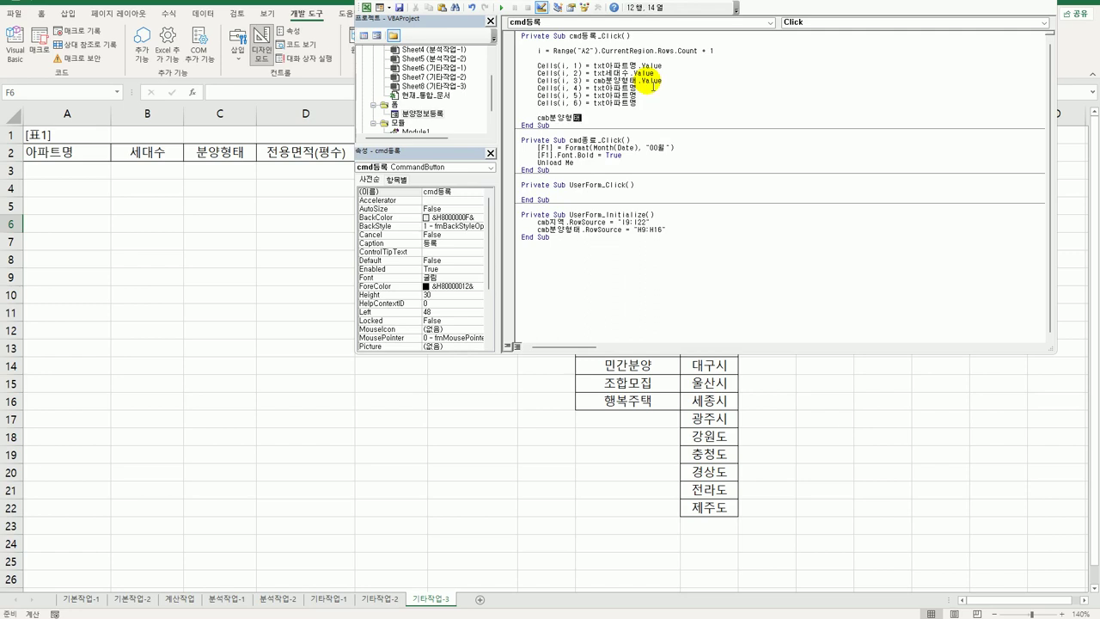
text(.)
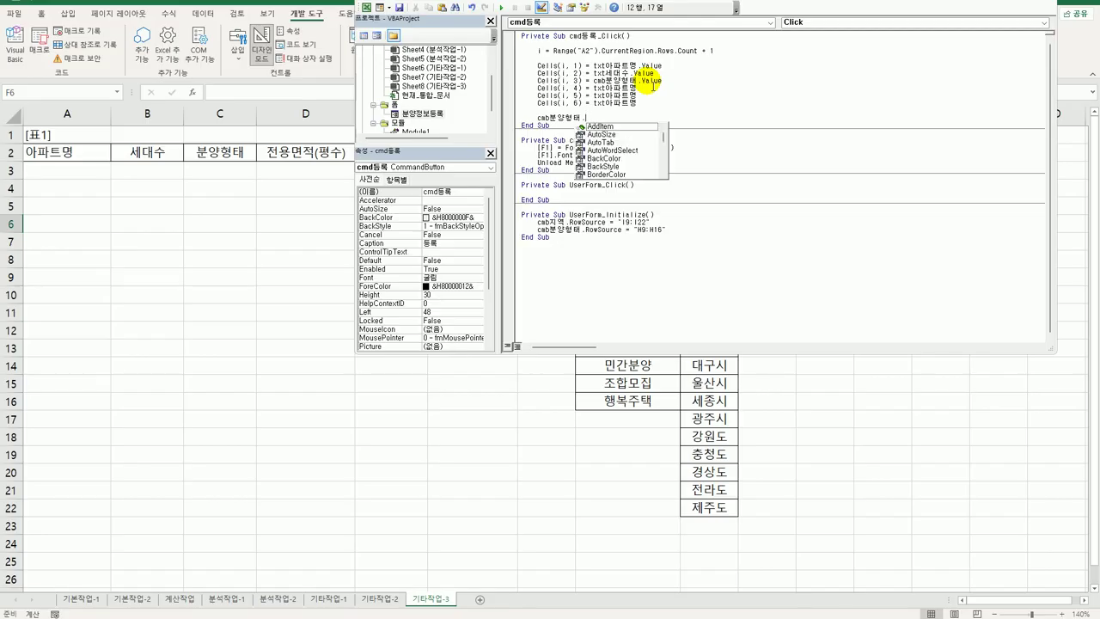
text(locked)
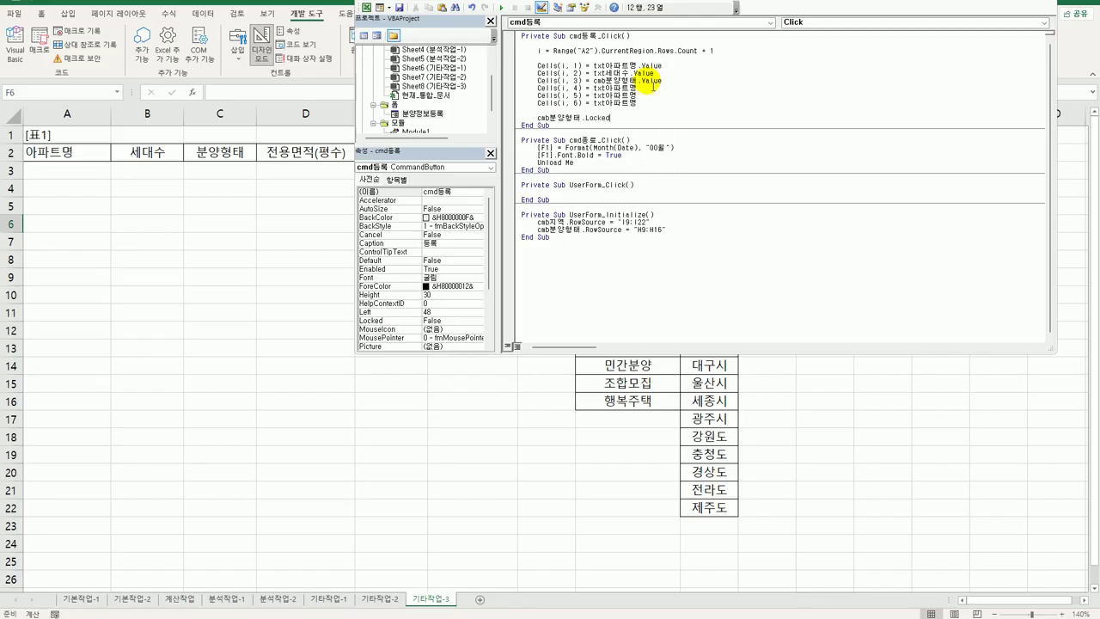
text( = t)
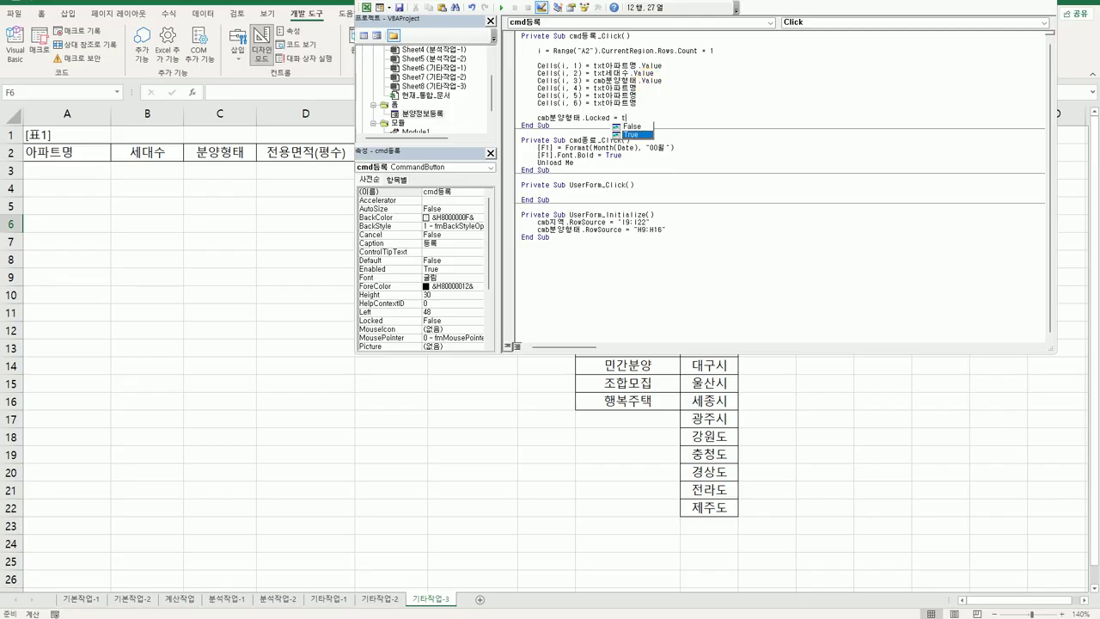
key(Tab)
key(Up)
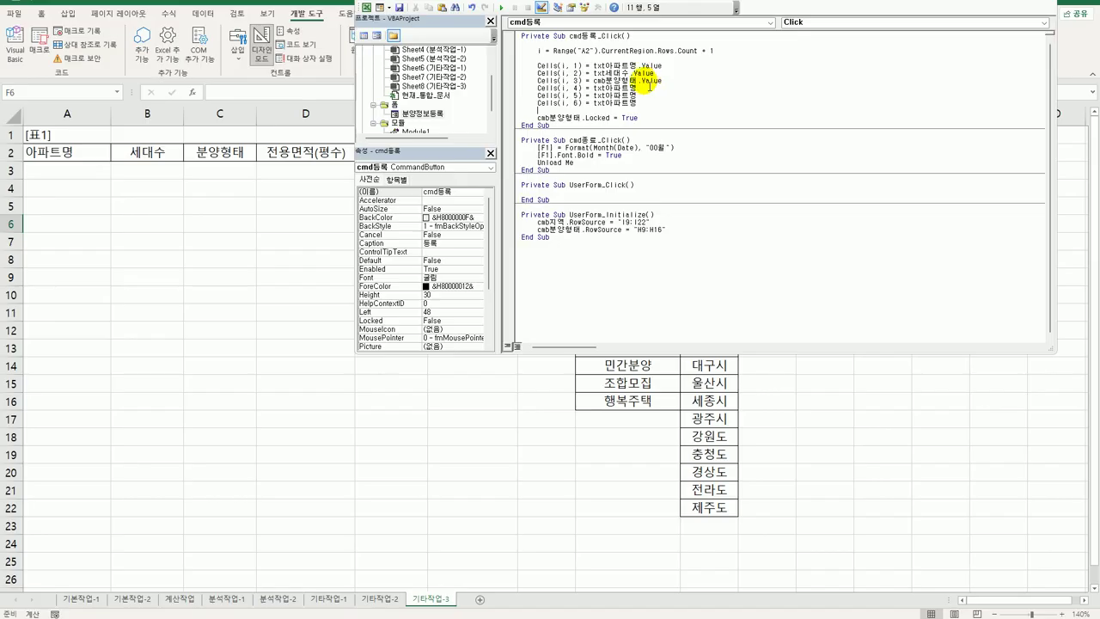
Change the Cells(i, 4) assignment to txt전용면적 & "(" & Int(txt전용면적.Value / 3.3) & "평형)".
click(606, 89)
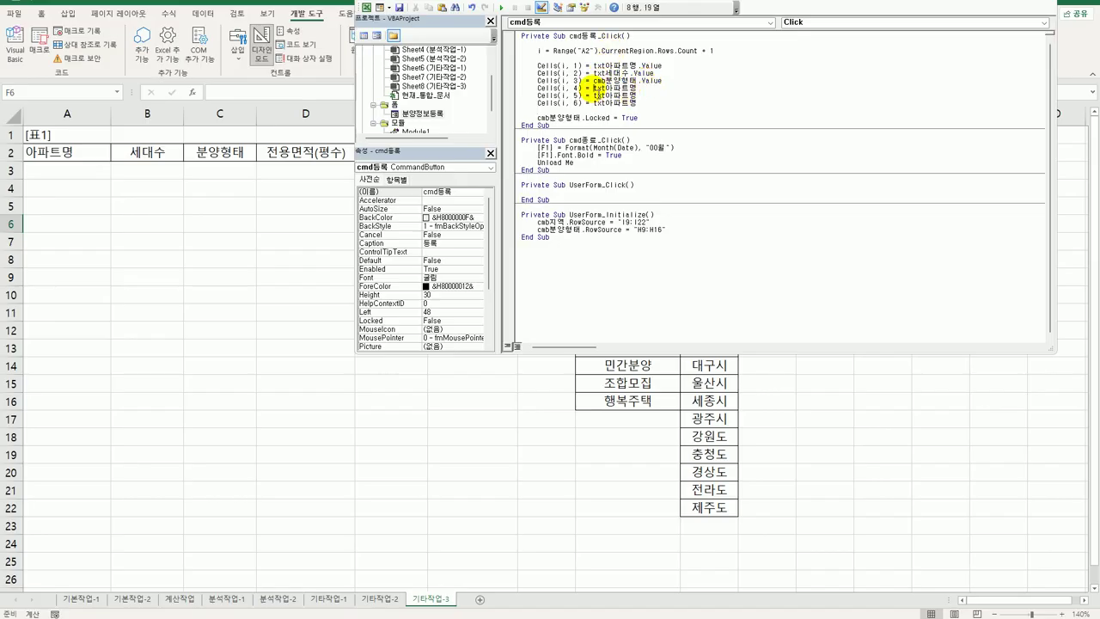
key(shift+End)
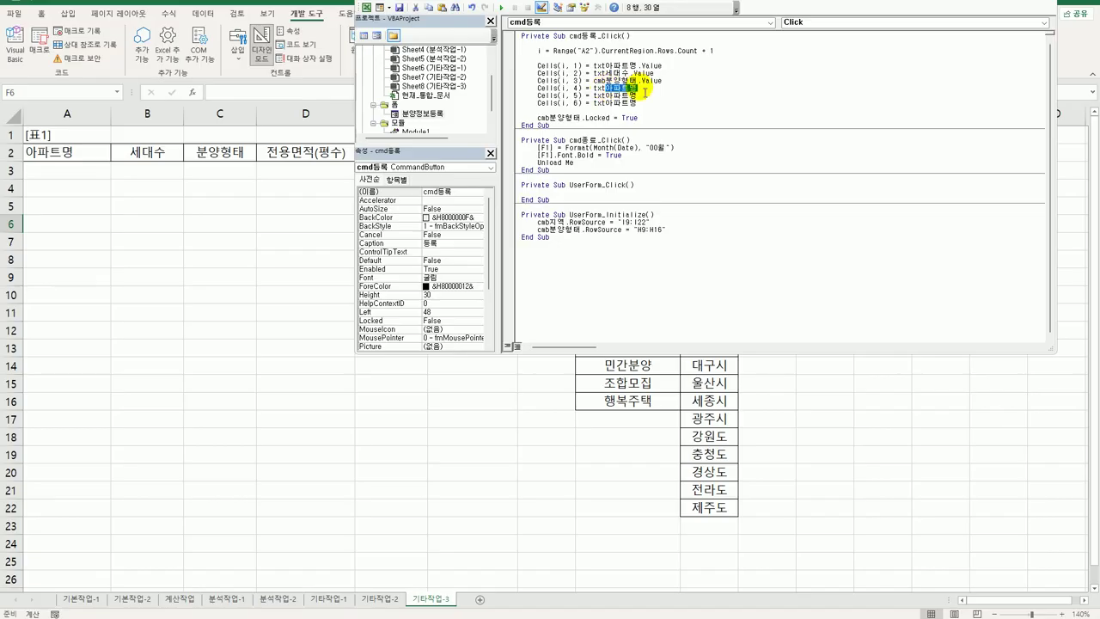
key(Delete)
text(전용면적 & "(" & int(txt전용)
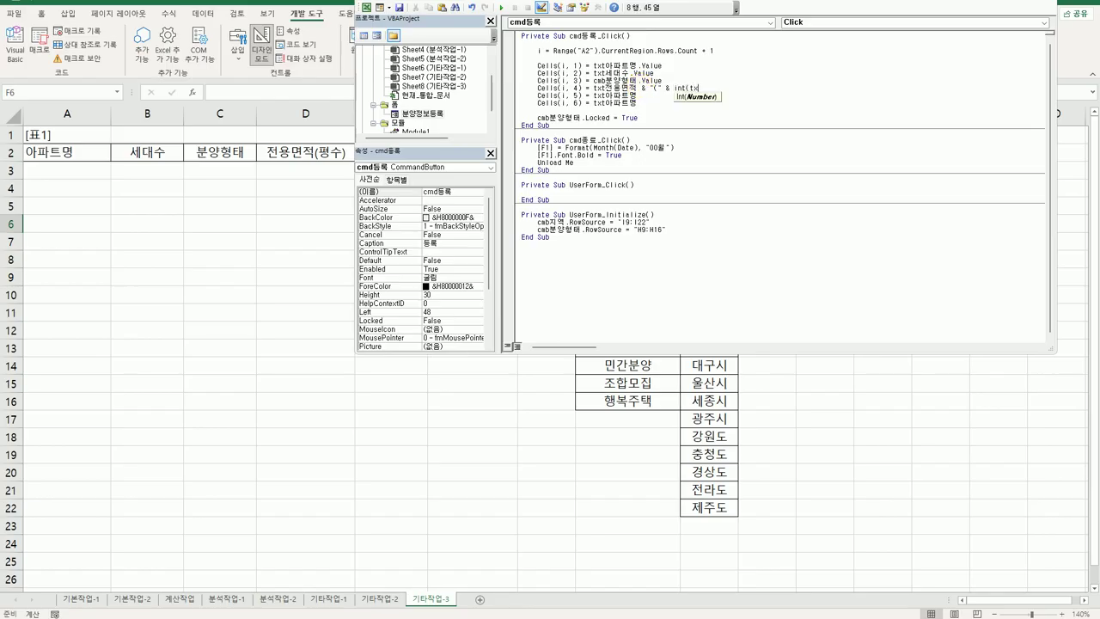
text(면적.Value)
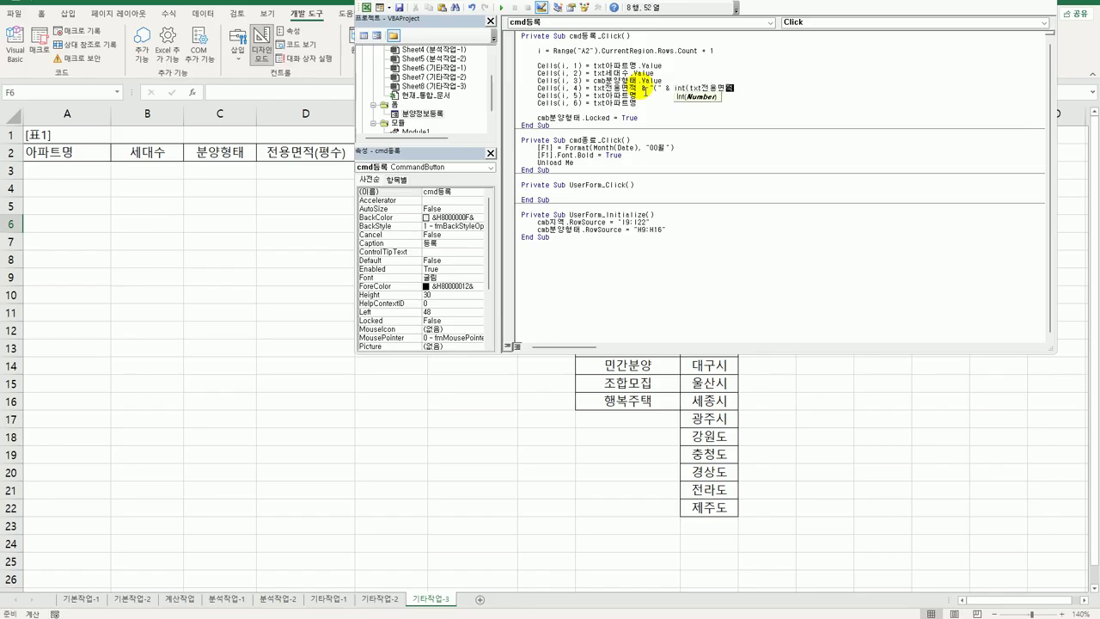
key(Tab)
text(/3.3))
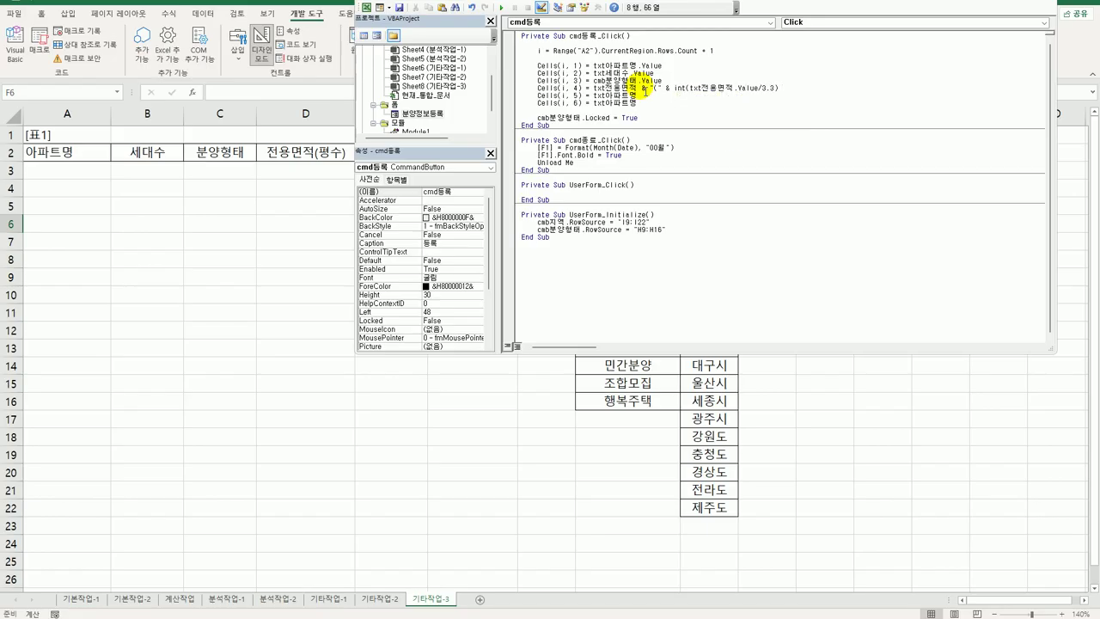
text( & "평형"))
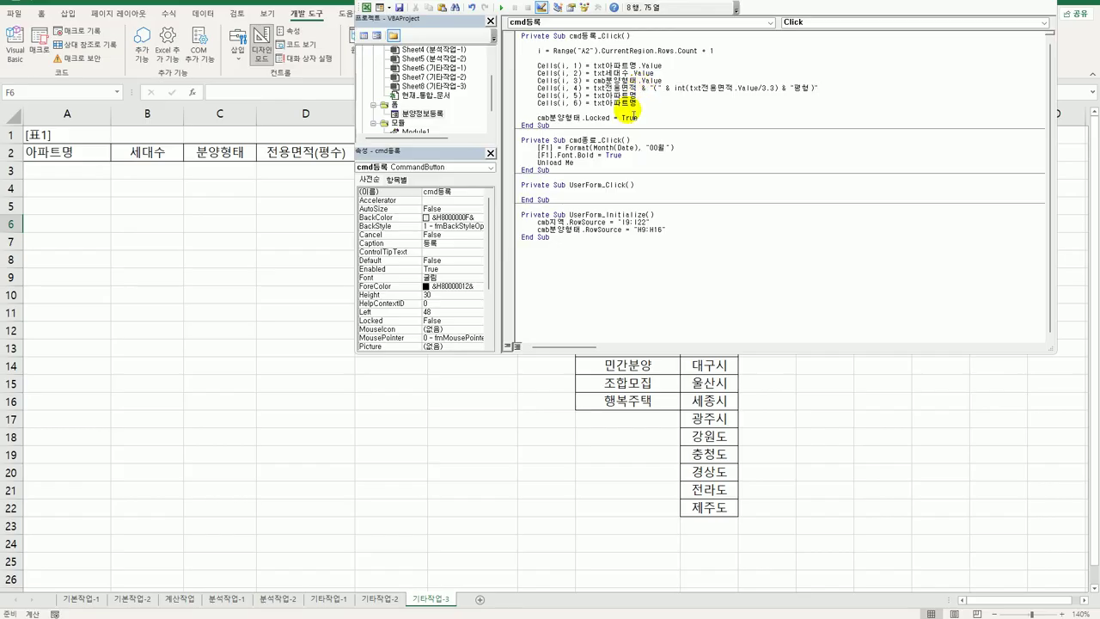
click(703, 112)
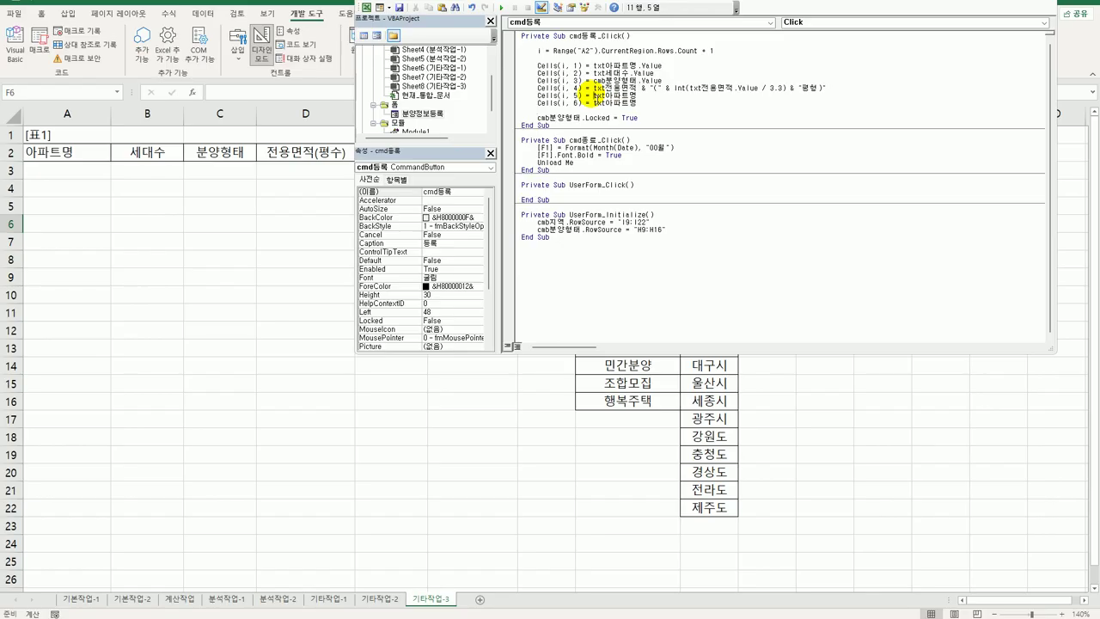
Change the Cells(i, 5) assignment to Format(txt가격, "#,###").
drag(594, 96, 643, 97)
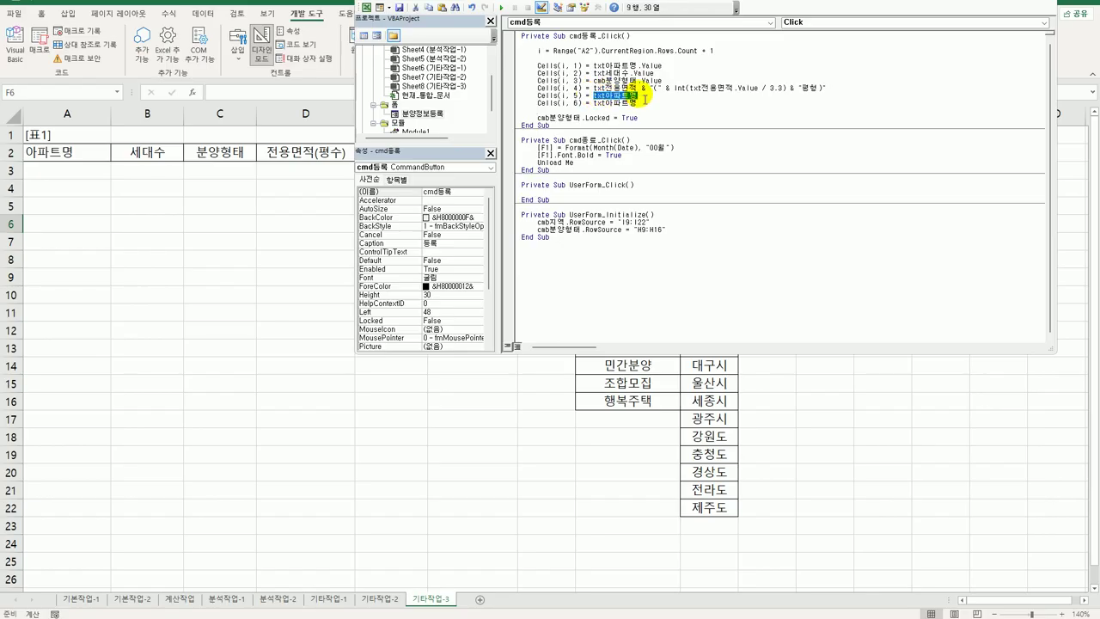
key(Delete)
text(format(ㅅ)
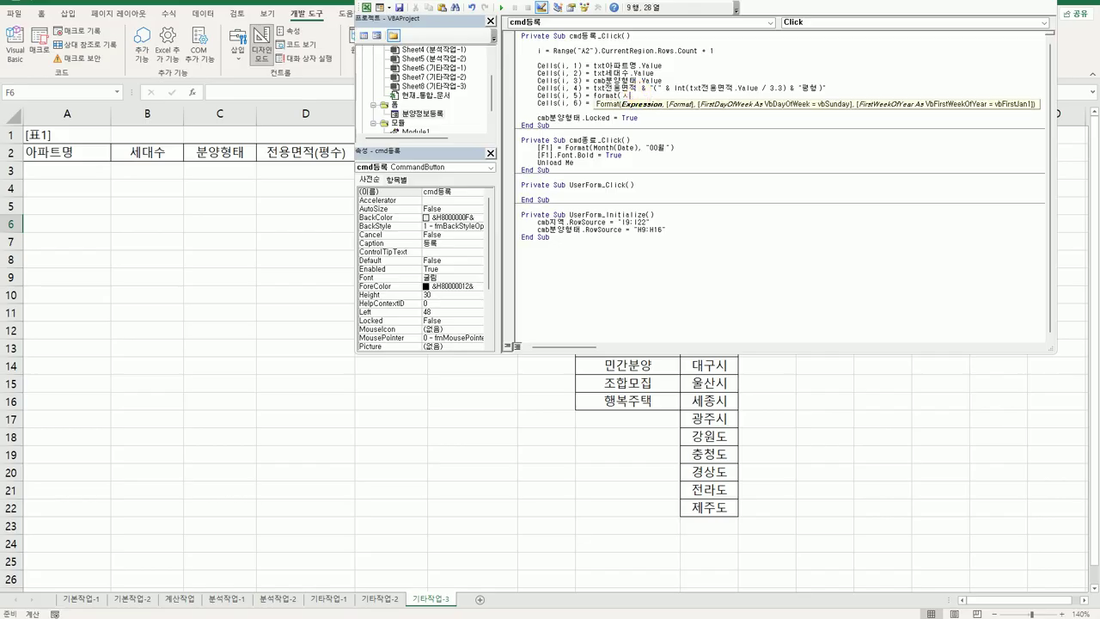
key(BackSpace)
text(txt가격, ")
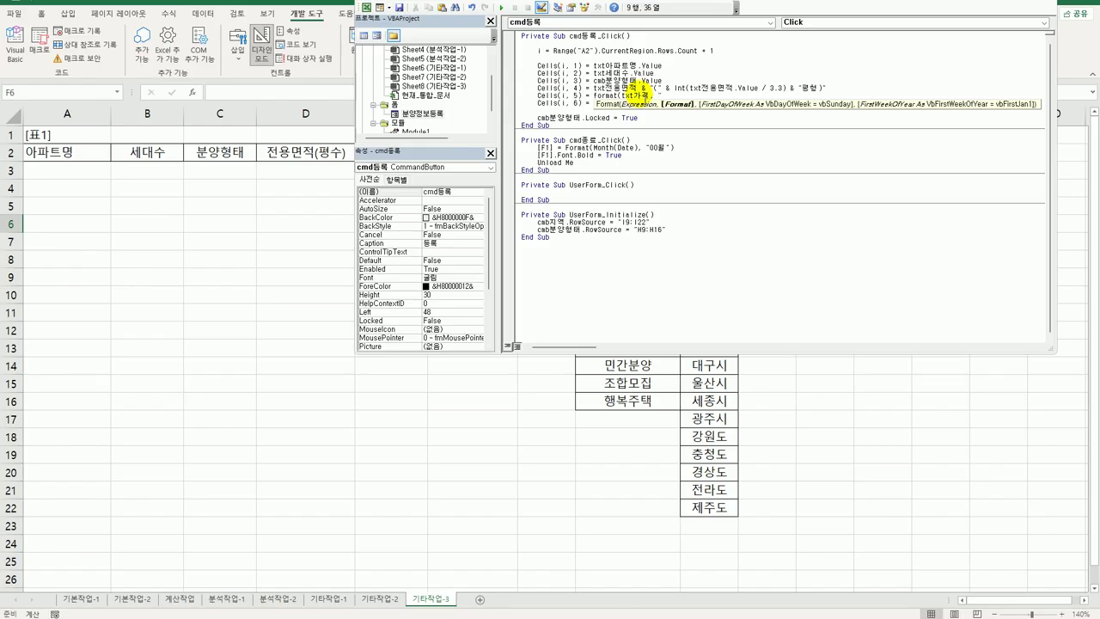
text(#,###"))
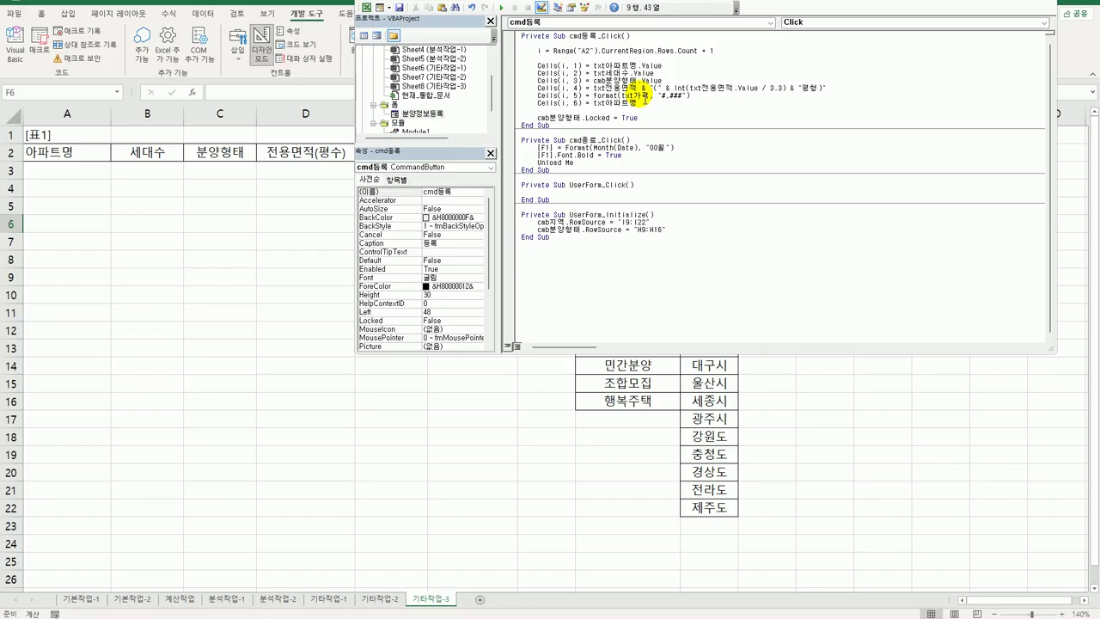
Replace the control name in the Cells(i, 6) line with cmb지역.Value.
click(645, 101)
key(shift+Left)
key(shift+Left)
key(shift+Left)
key(shift+Left)
key(shift+Left)
key(shift+Left)
key(shift+Left)
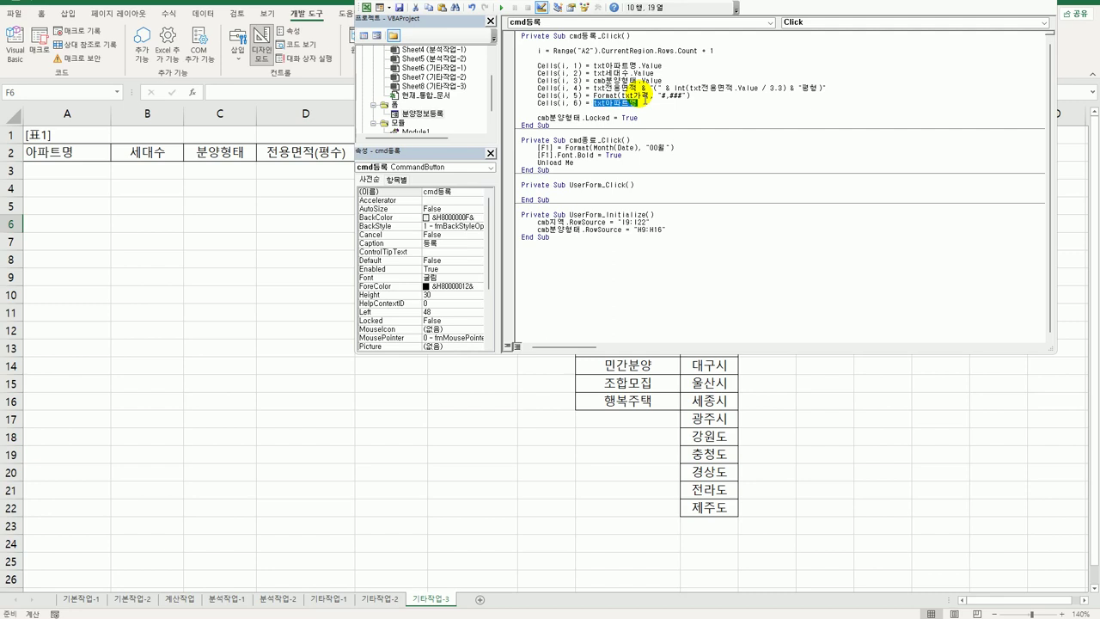
text(cm)
text(b지역.)
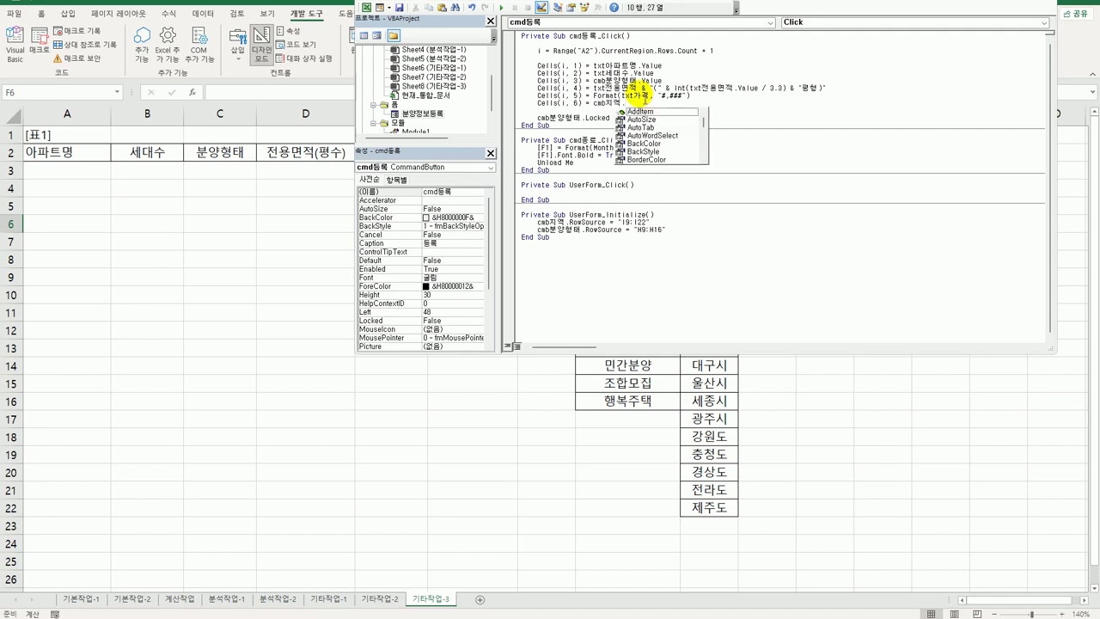
text(va)
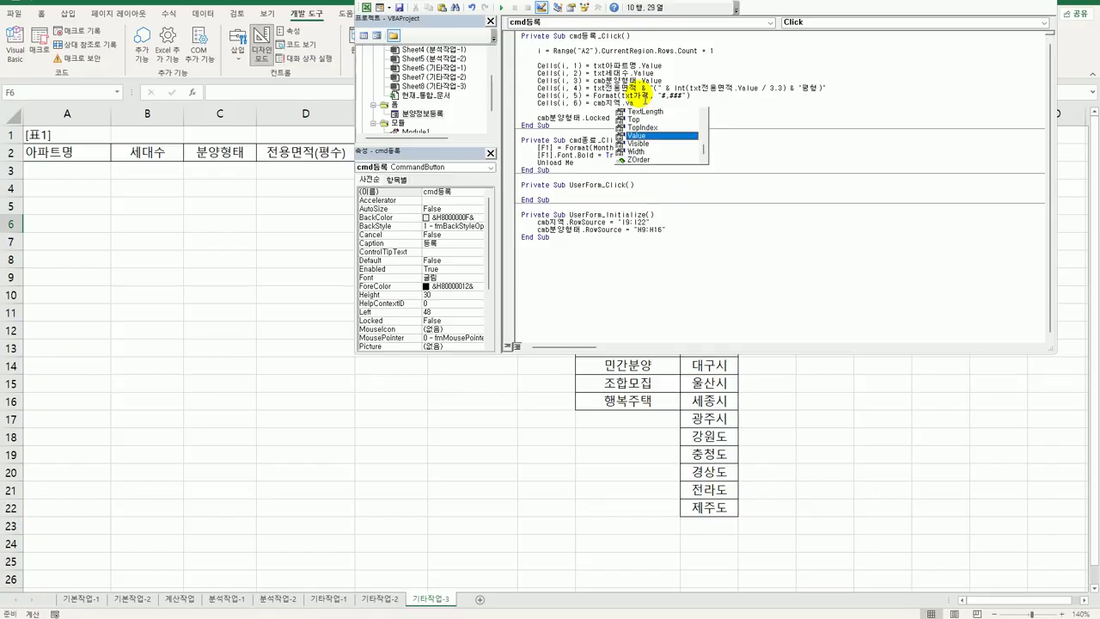
key(Tab)
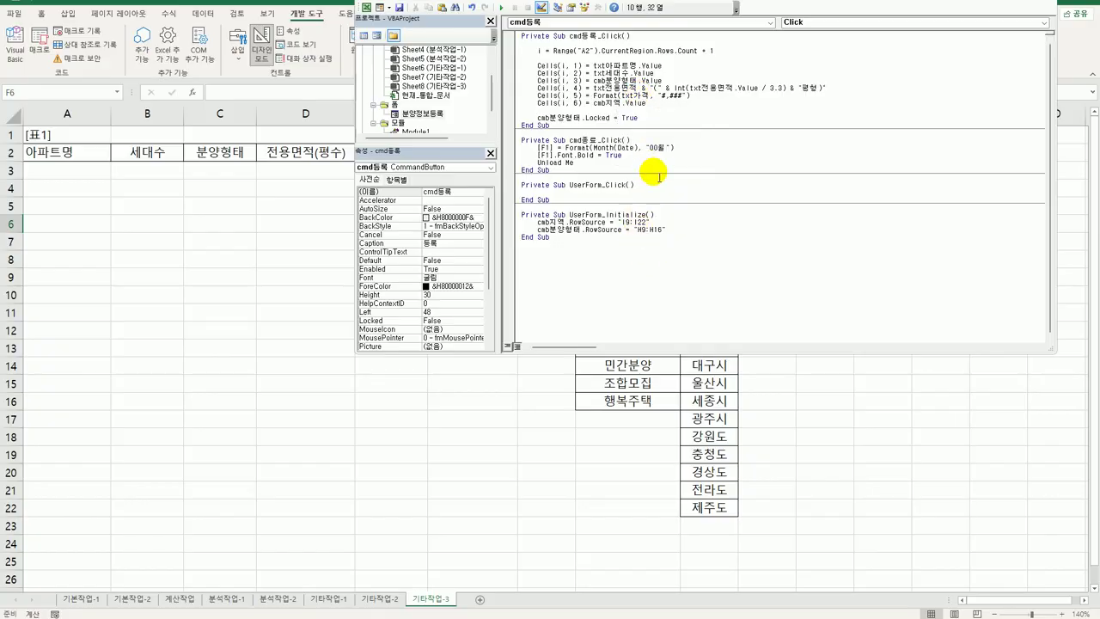
click(655, 171)
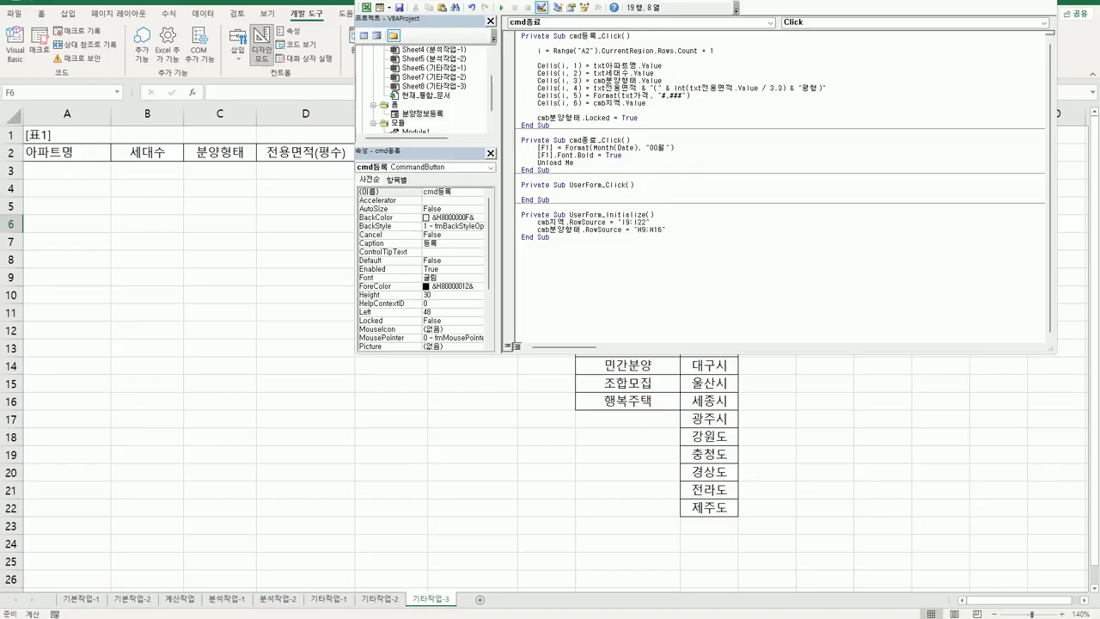
Return to the 기타작업-3 worksheet, turn off design mode and open the 분양정보등록 form with the 분양정보 button.
key(alt+q)
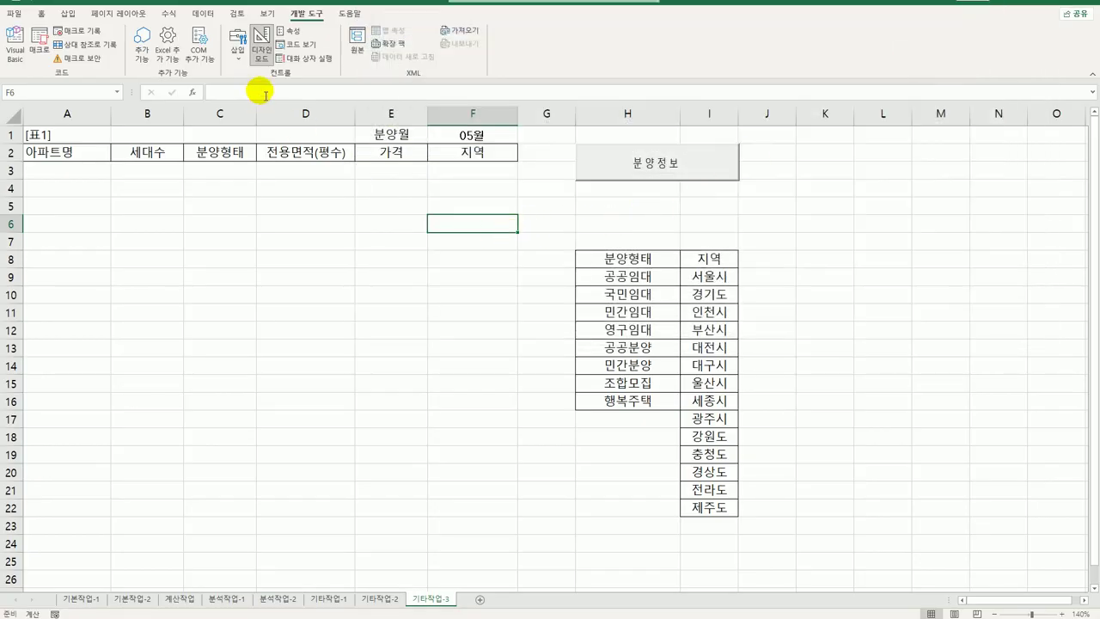
click(263, 53)
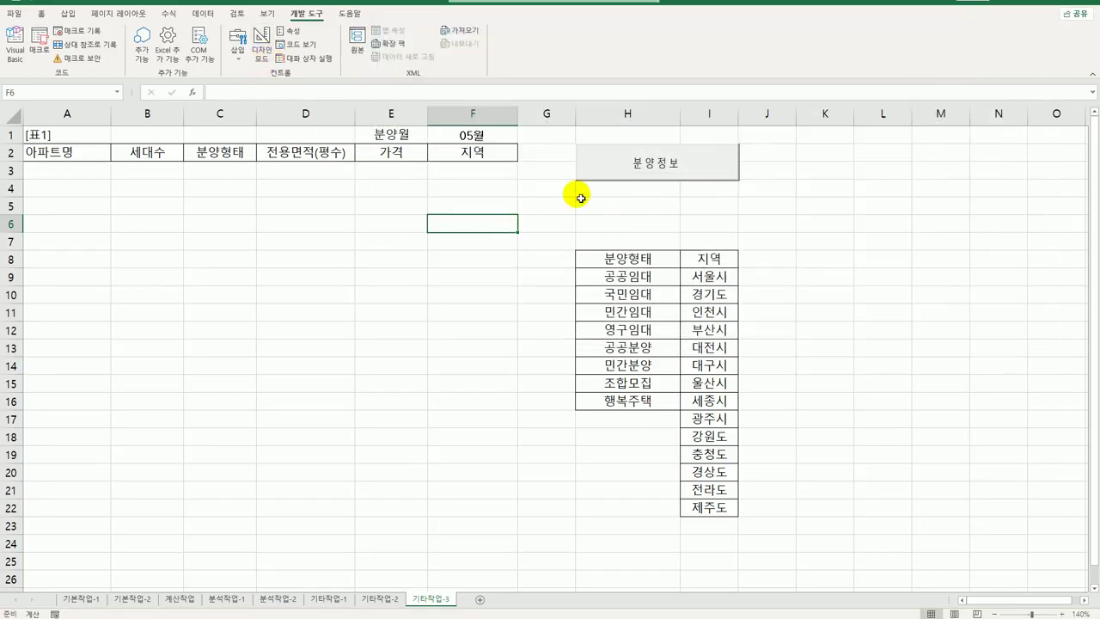
click(651, 162)
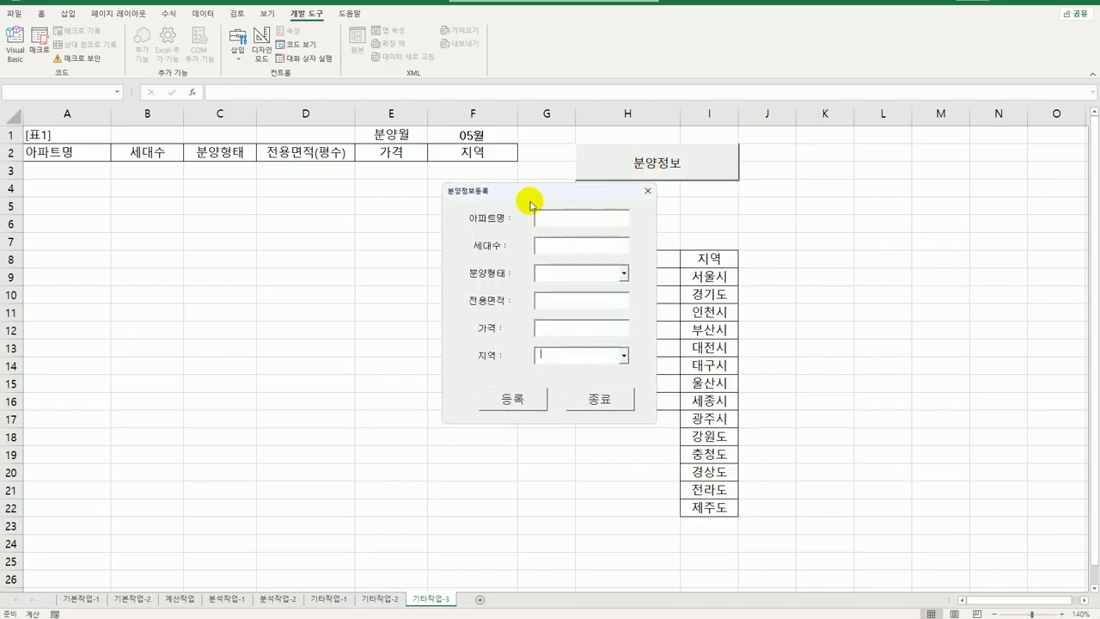
Move the 분양정보등록 form clear of the source lists and check the choices offered for 분양형태 and 지역.
click(624, 273)
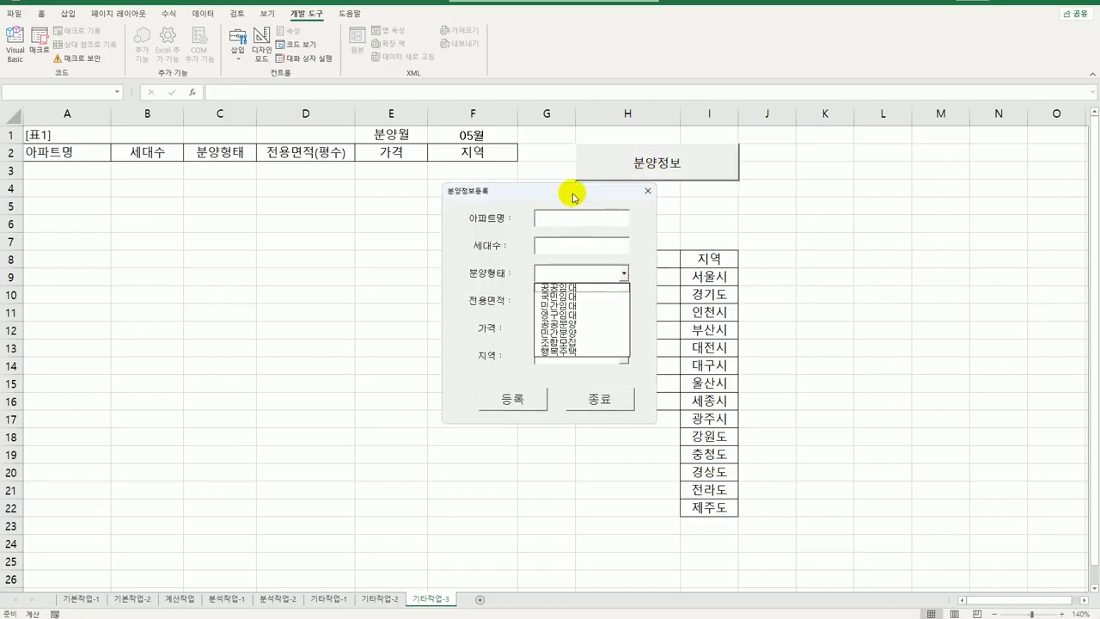
drag(574, 197, 443, 195)
click(496, 274)
click(496, 274)
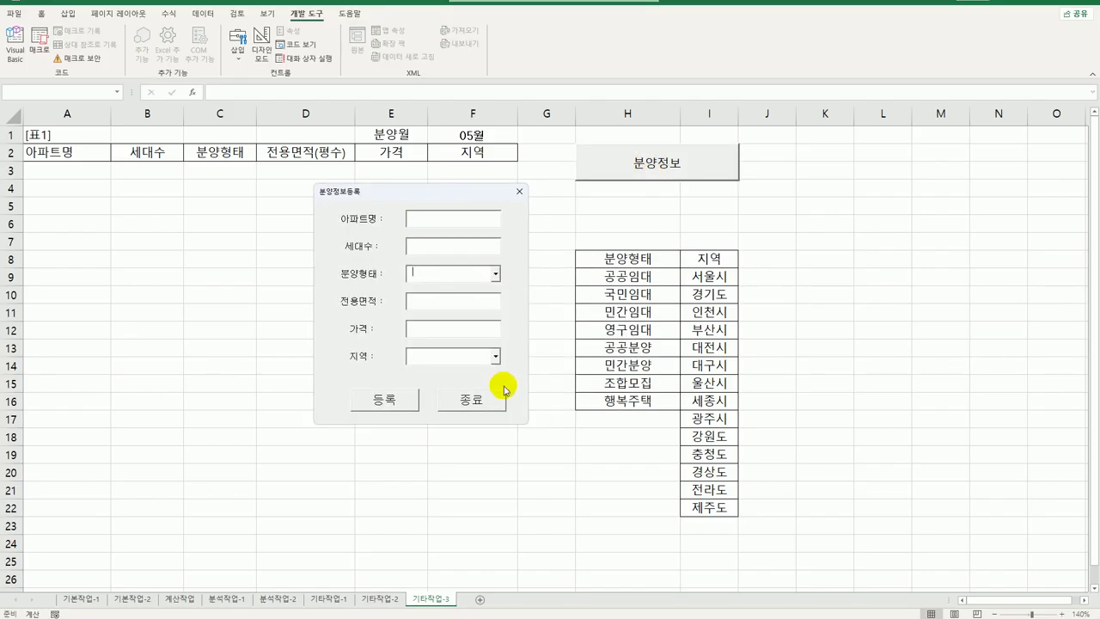
click(496, 356)
click(496, 355)
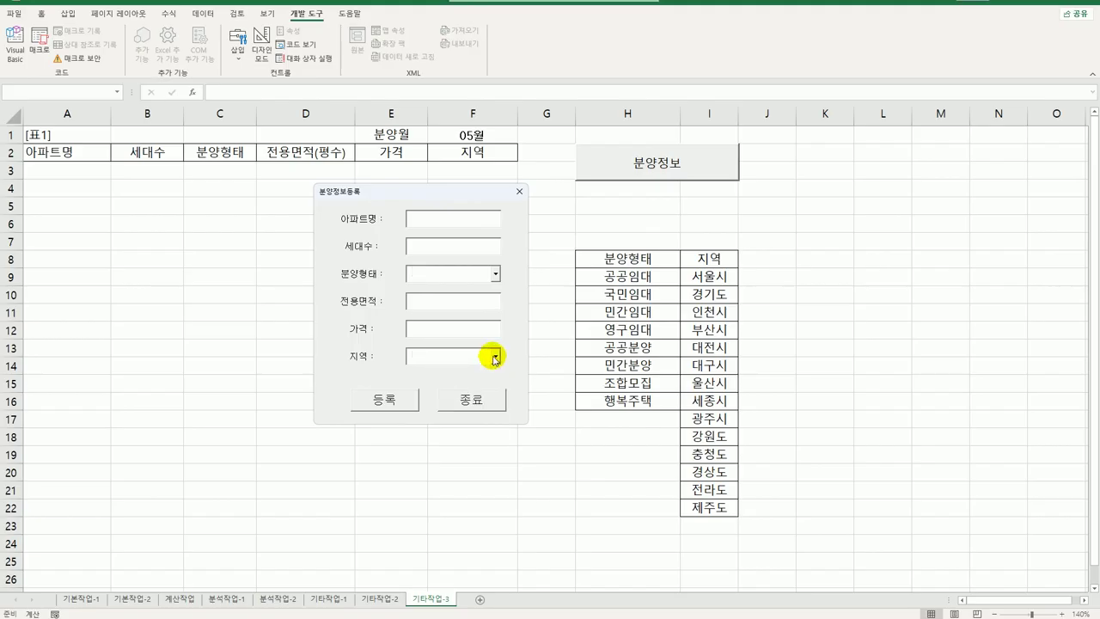
Fill in the form with 아파트명 푸르지오, 세대수 2500, 분양형태 민간임대 and 전용면적 84.
click(436, 220)
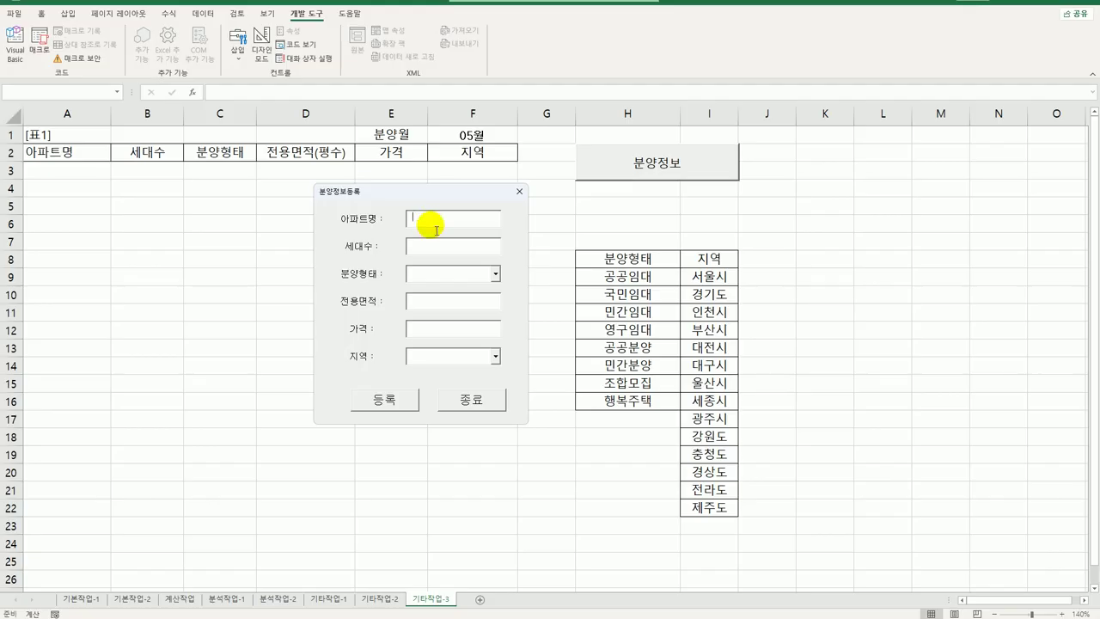
text(푸르지오)
click(427, 243)
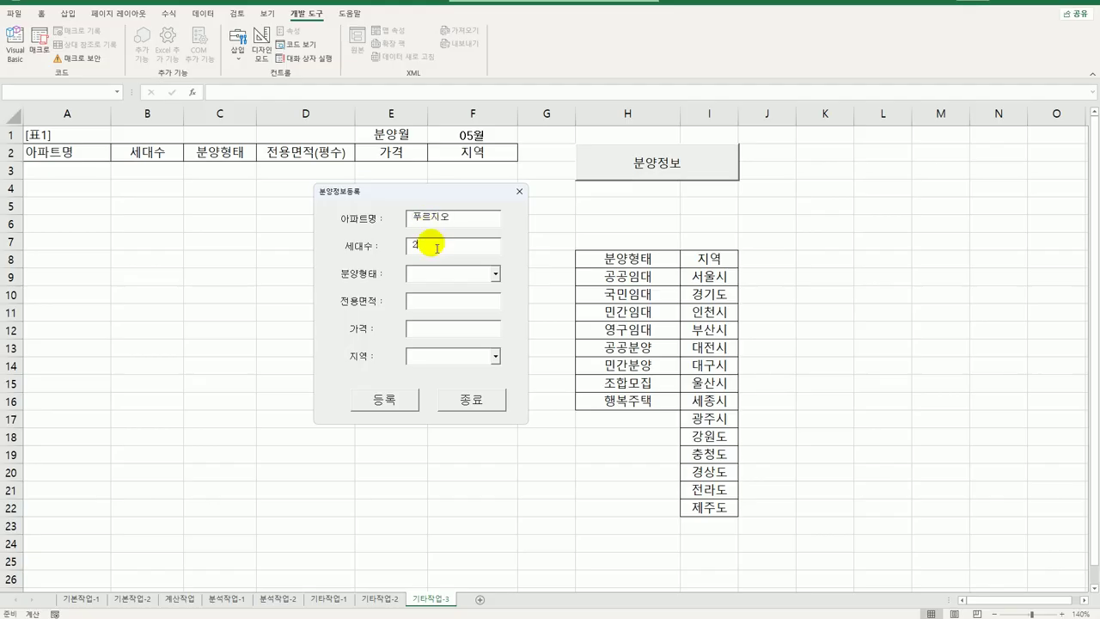
text(2500)
click(495, 273)
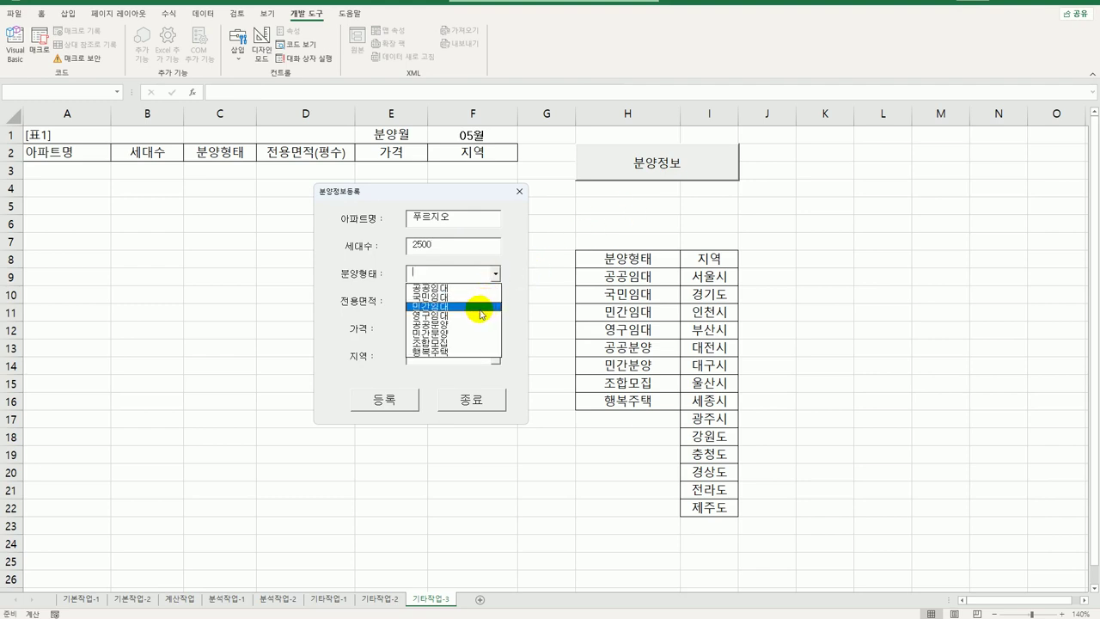
click(485, 306)
click(490, 312)
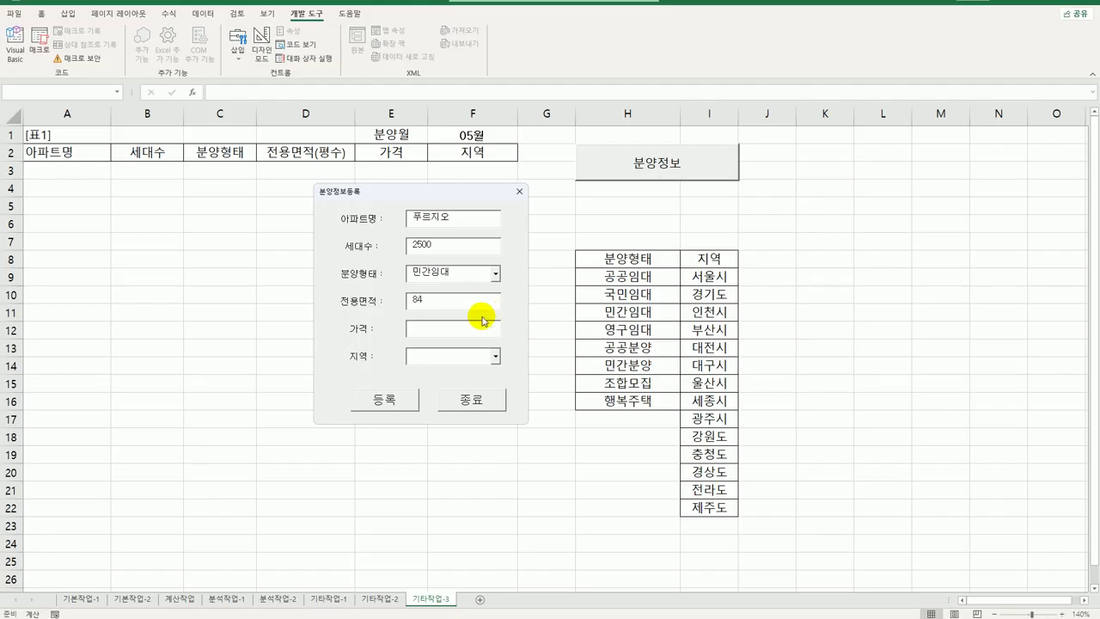
Set 가격 to 5500 and 지역 to 서울시, and register the record in the 표1 table.
click(479, 332)
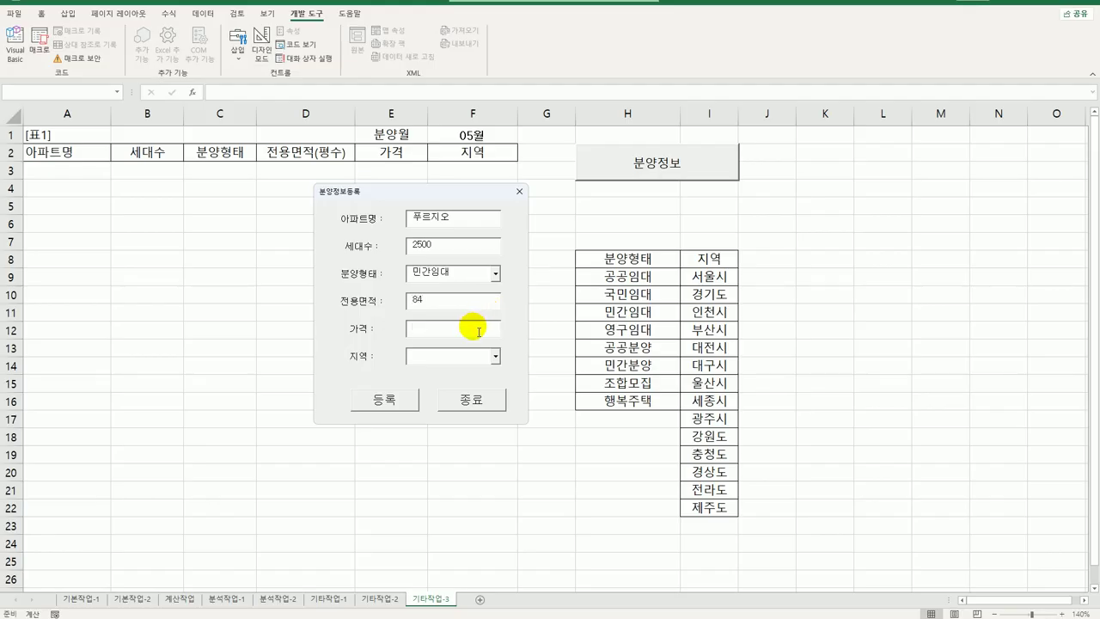
text(5500)
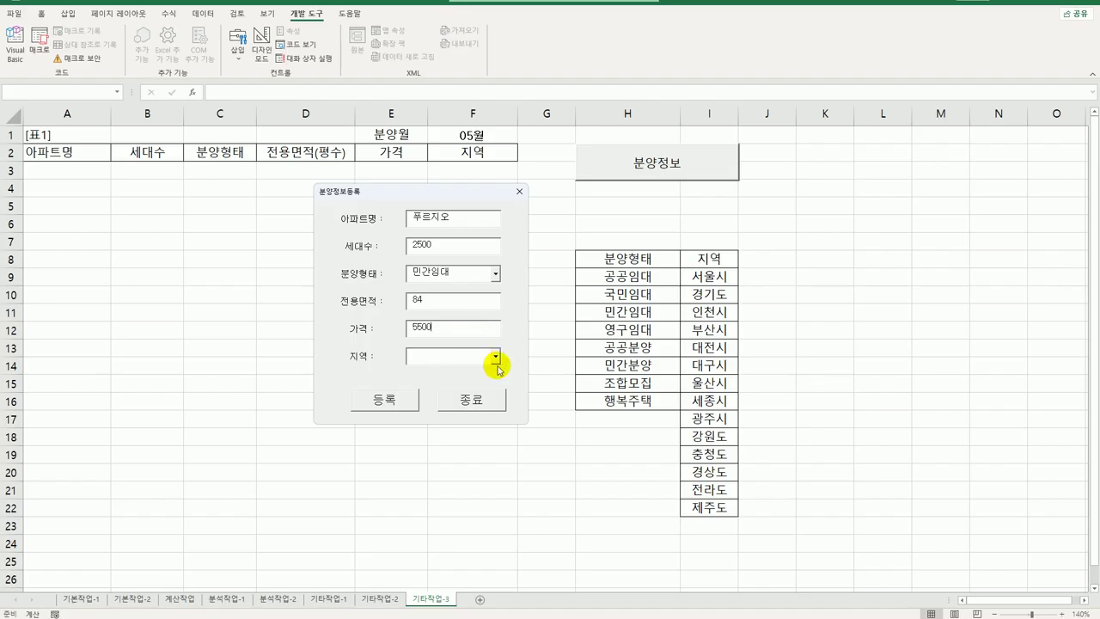
click(496, 358)
click(487, 368)
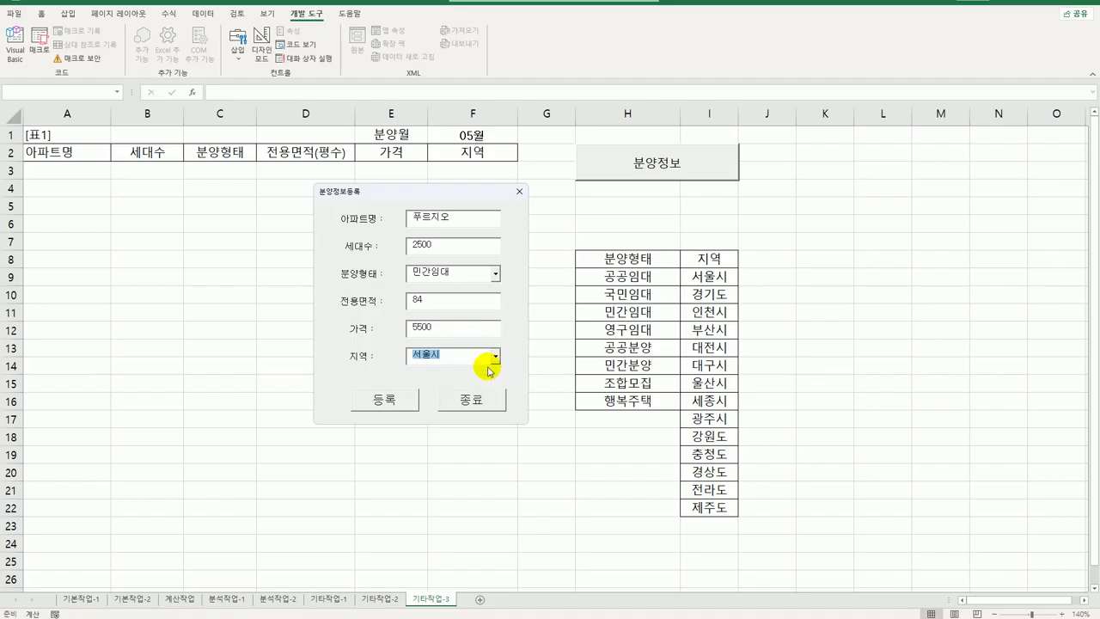
click(404, 402)
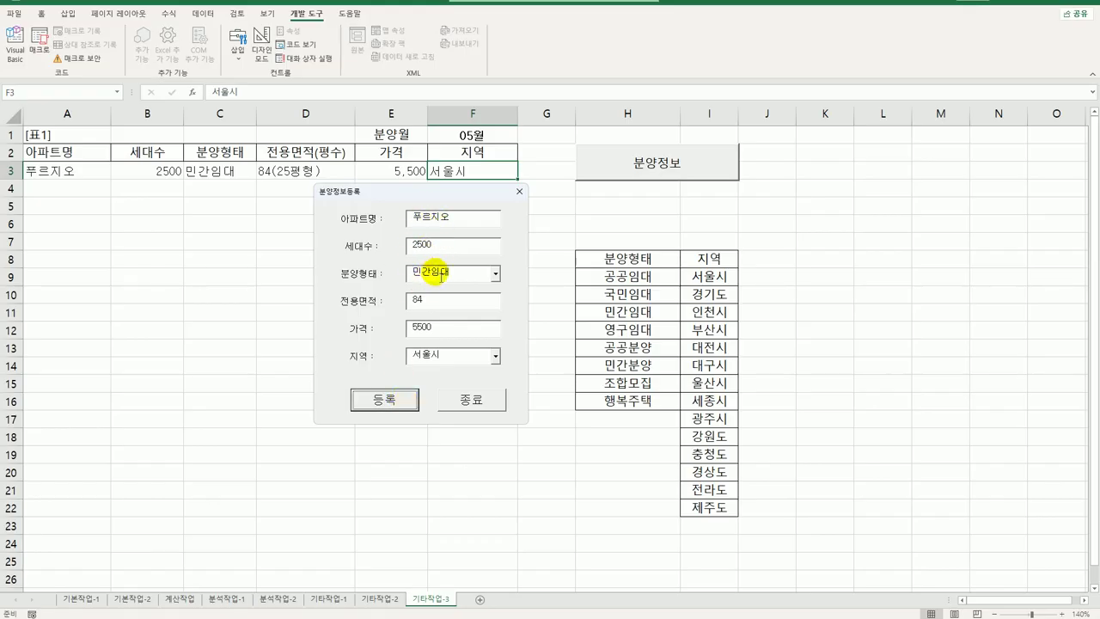
Close the 분양정보등록 form with its 종료 command and check the 분양월 value in cell F1.
drag(445, 199, 365, 234)
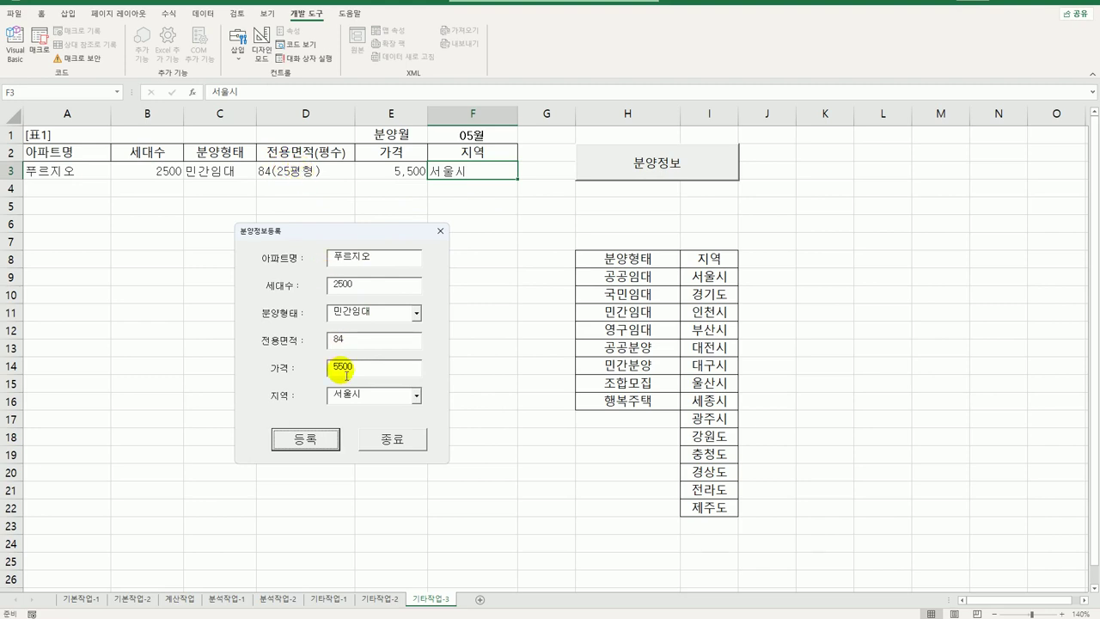
click(386, 448)
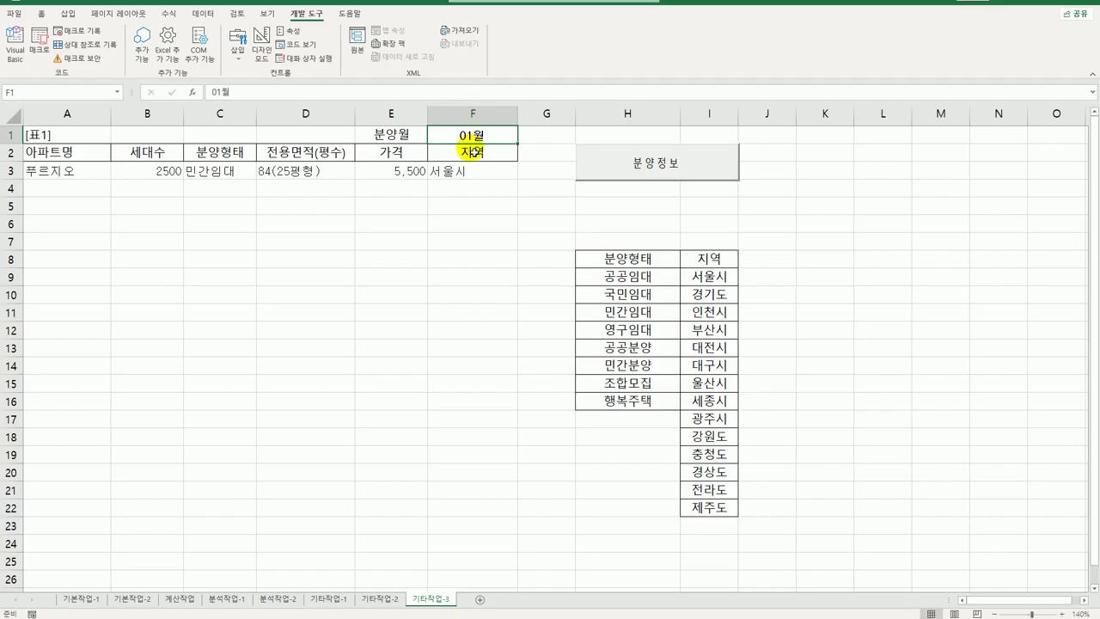
click(503, 275)
click(486, 154)
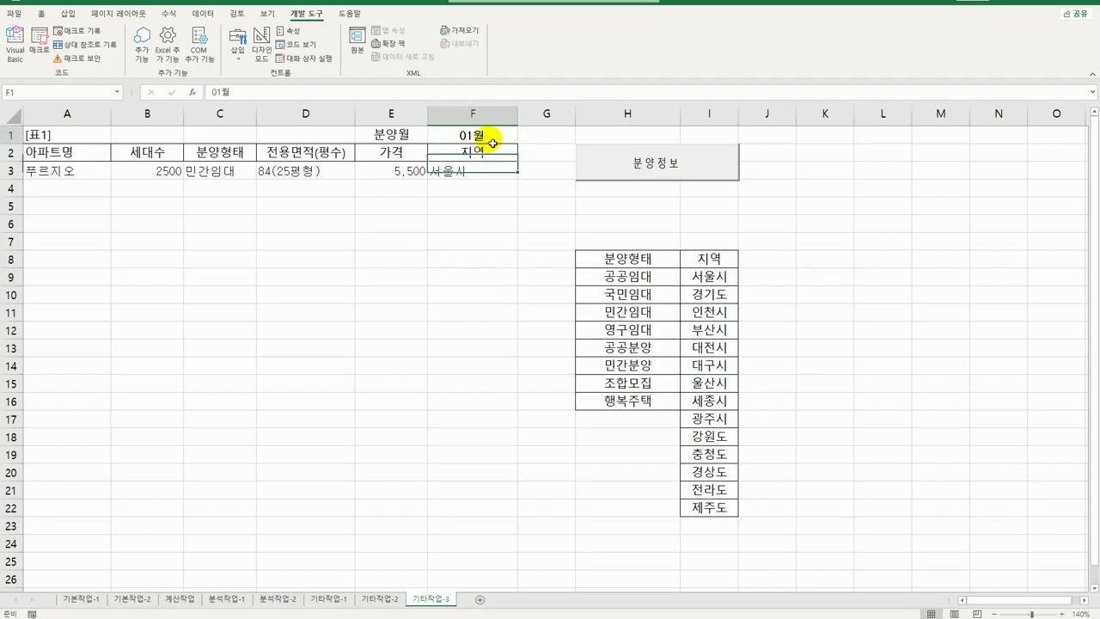
click(491, 138)
click(473, 259)
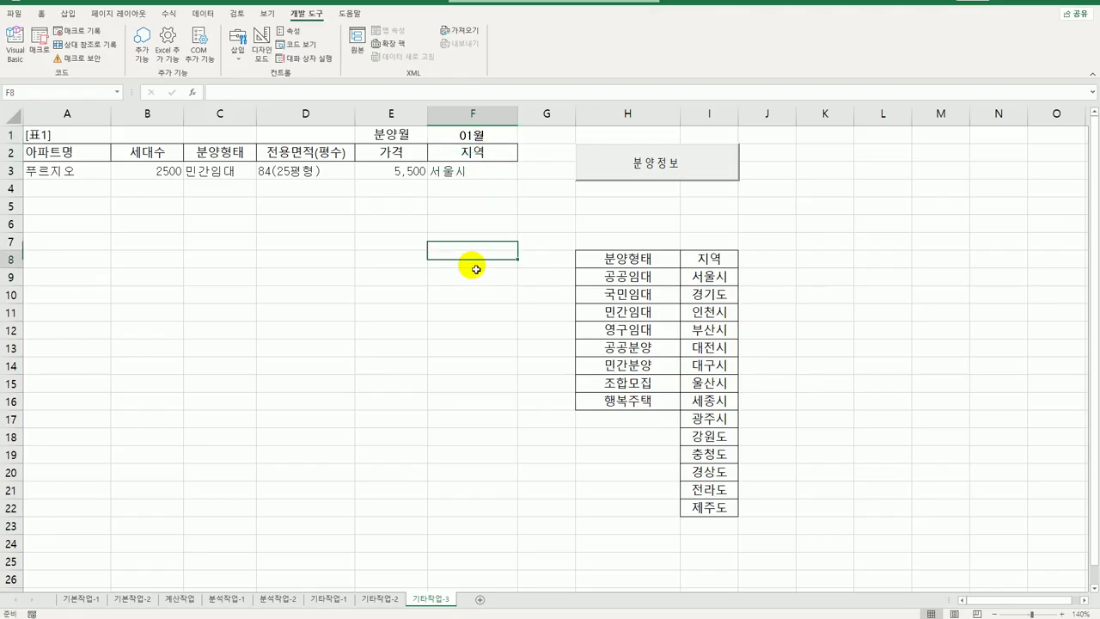